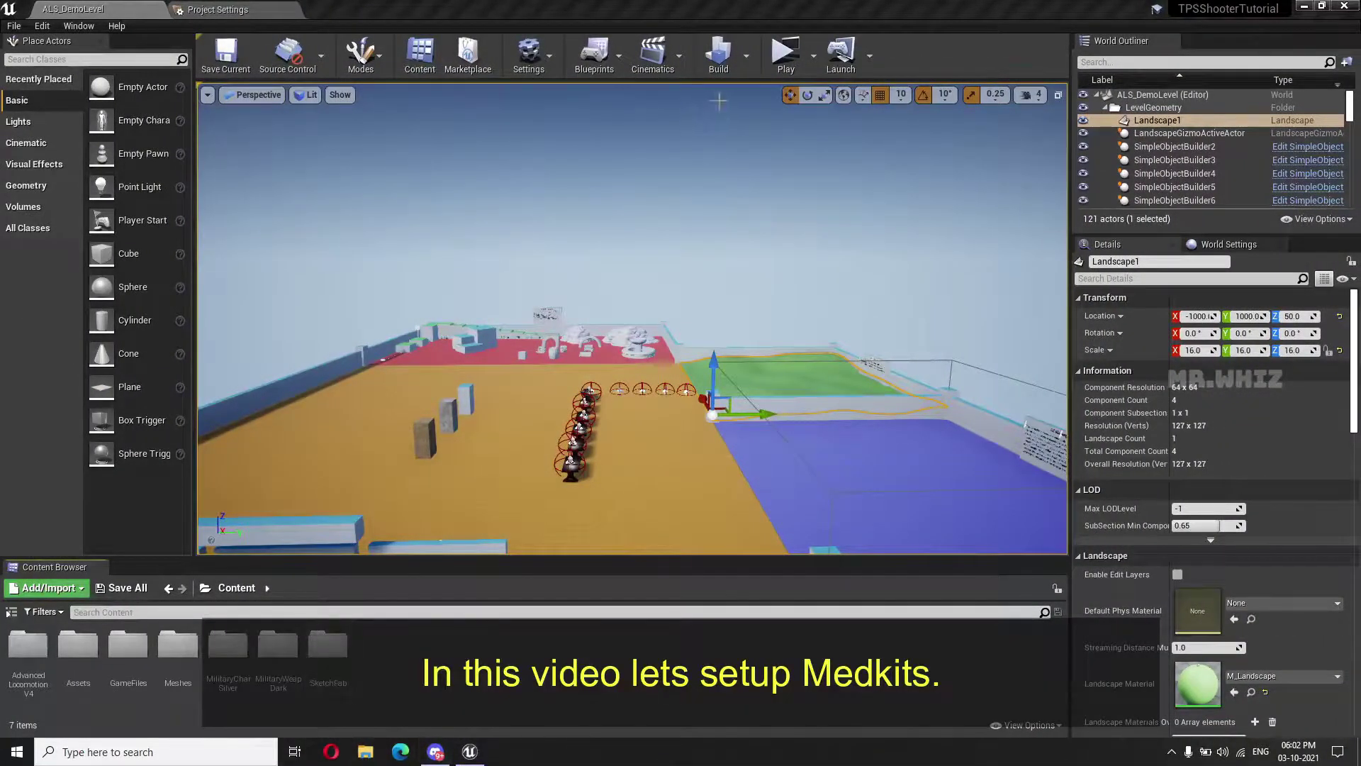
Preview the MedKit mesh from the SketchFab MedKit folder, then close the preview
double_click(329, 645)
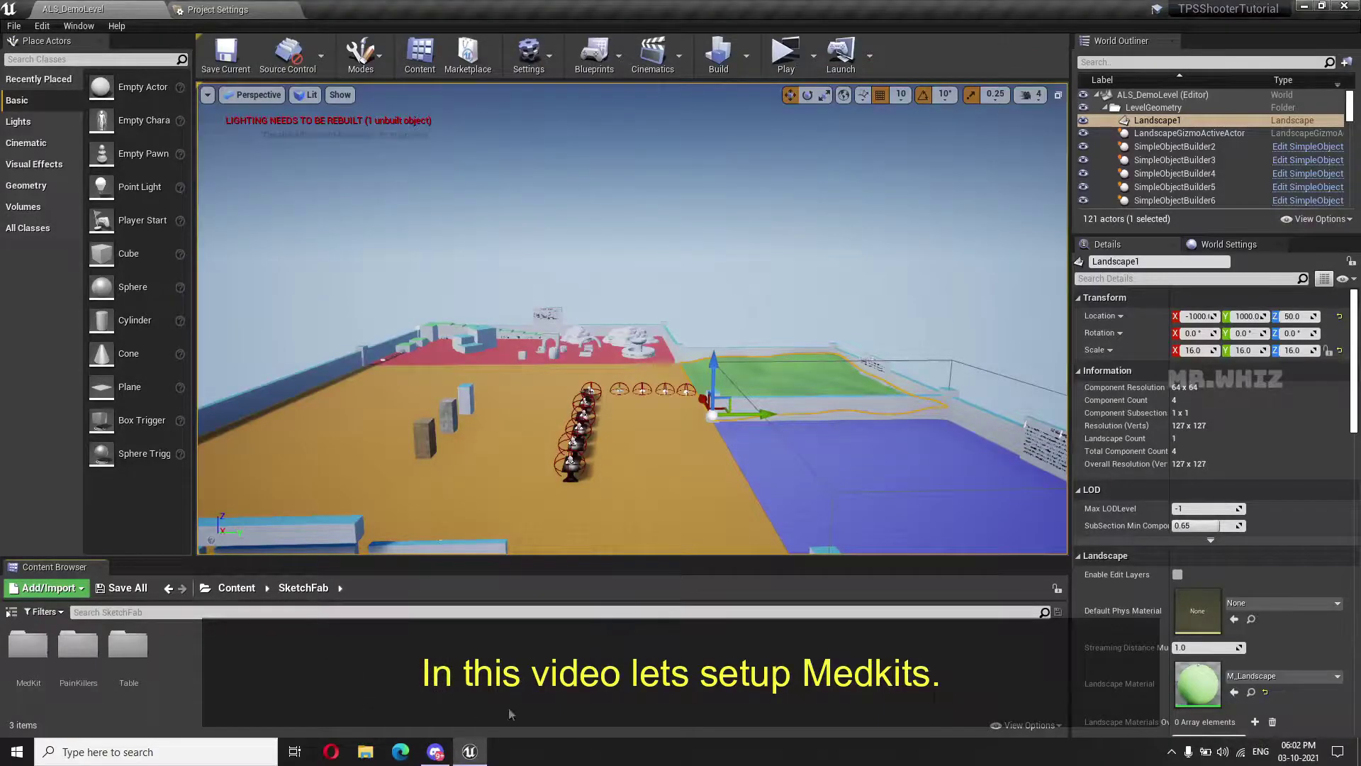
double_click(28, 645)
double_click(232, 643)
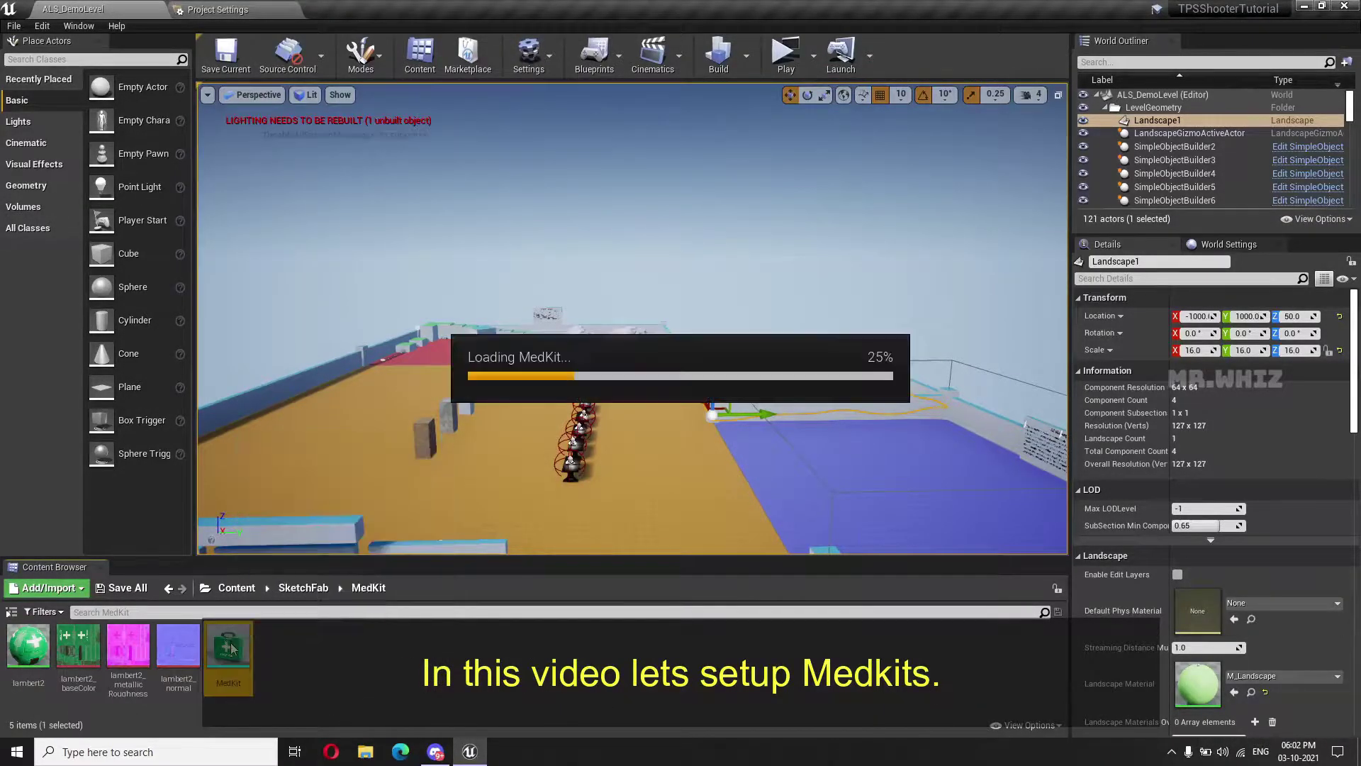
scroll(524, 424, "up", 5)
scroll(525, 429, "down", 5)
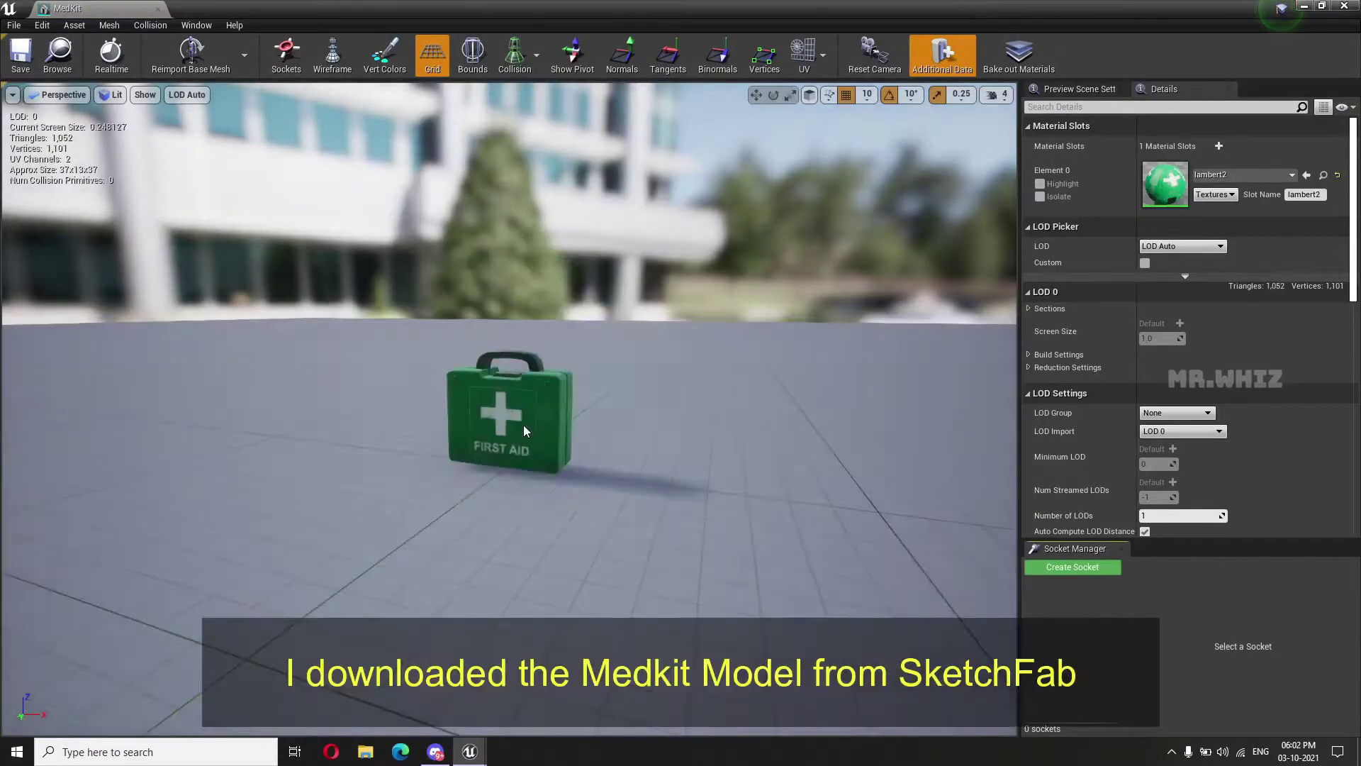
left_click(158, 10)
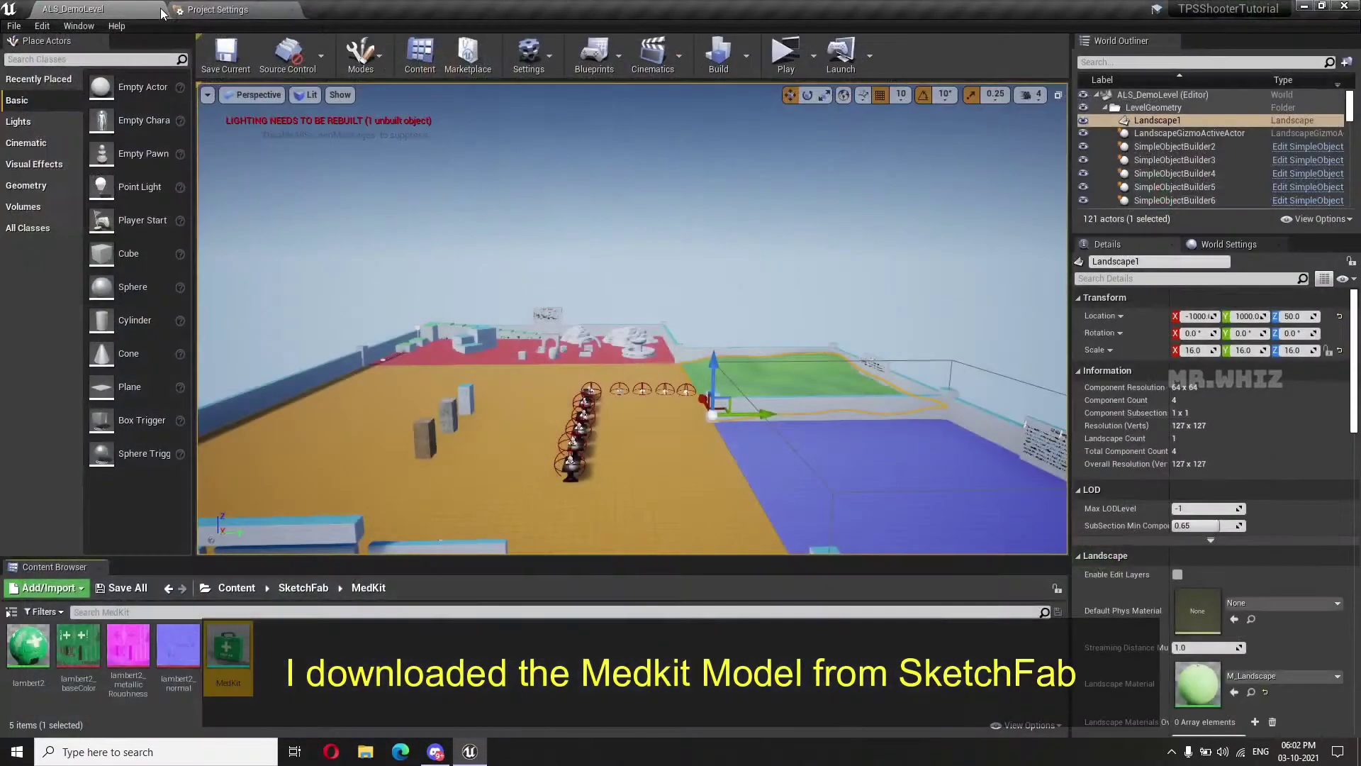
Navigate the Content Browser to Content > GameFiles > Blueprint
left_click(236, 588)
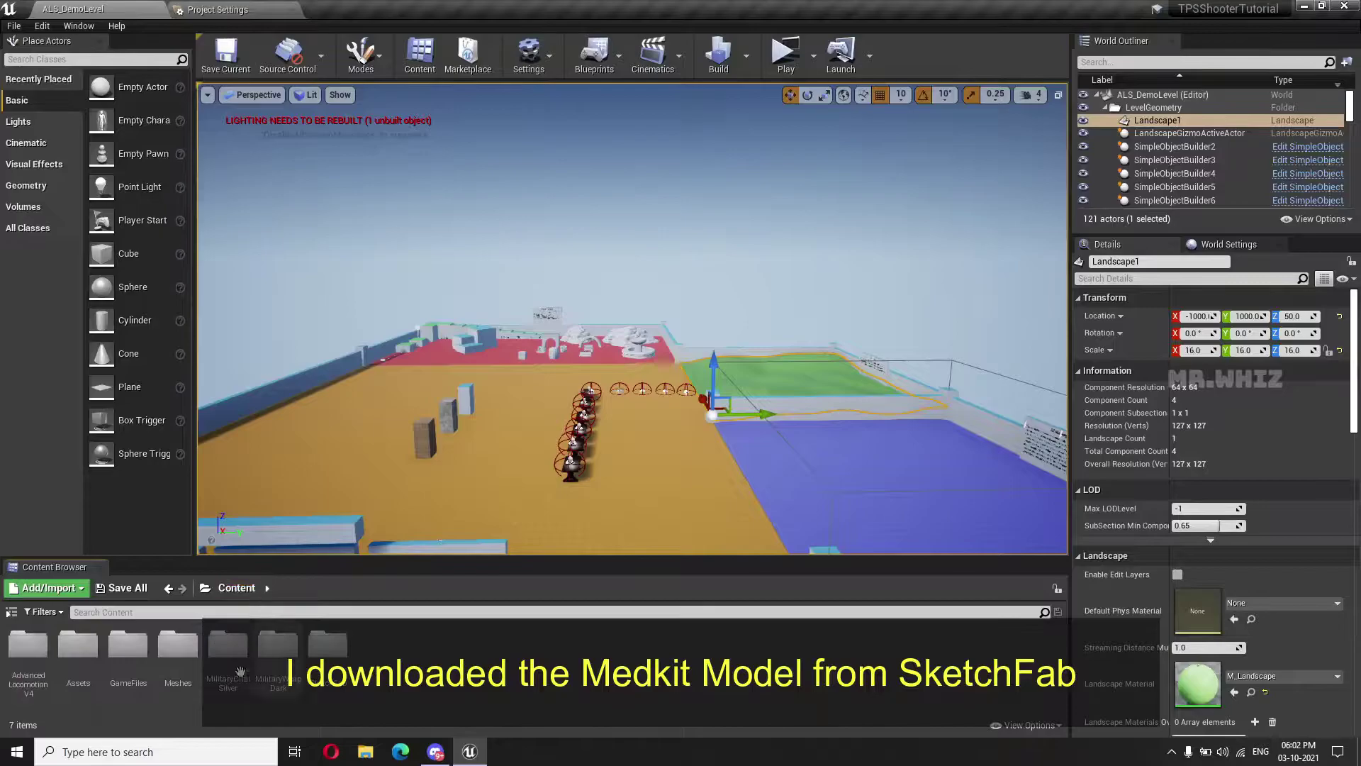
double_click(128, 646)
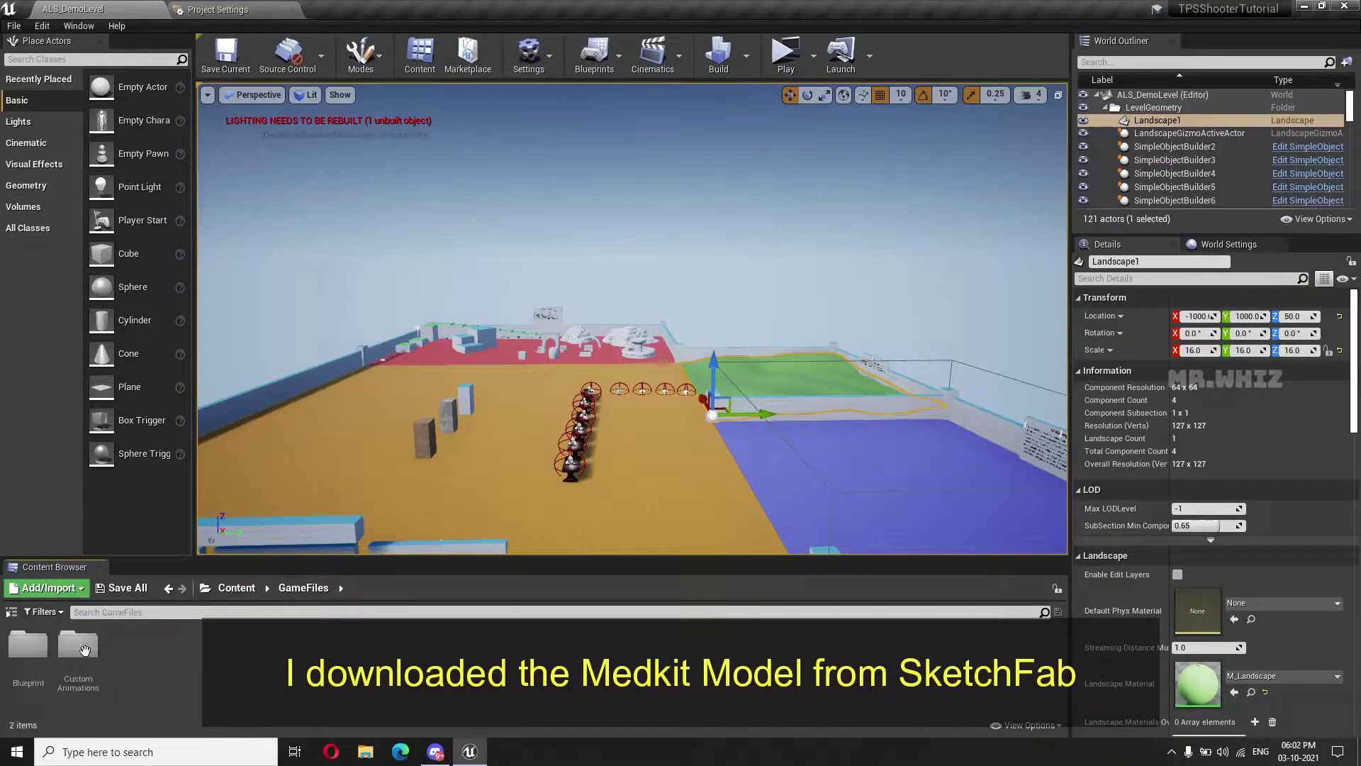
double_click(27, 644)
Create a new folder named Pickables inside Blueprint and open it
right_click(295, 648)
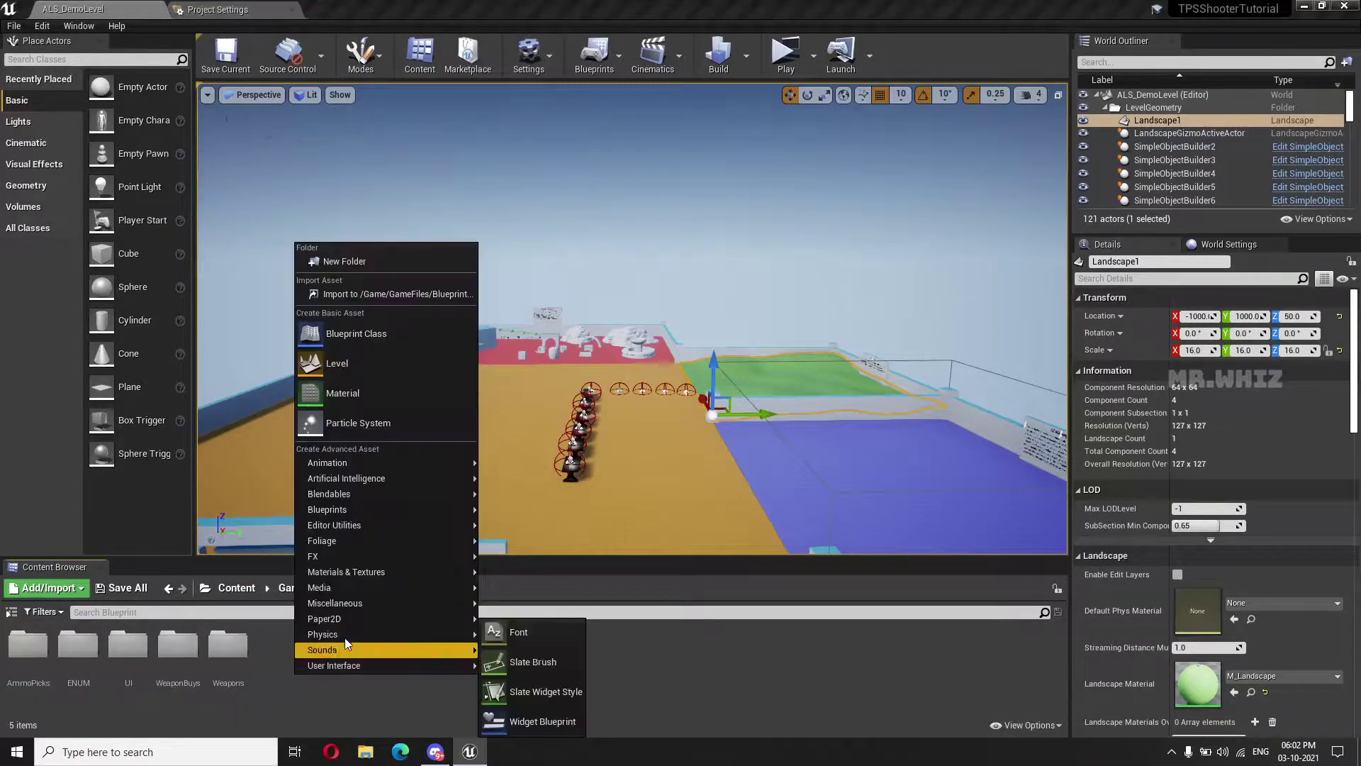
left_click(385, 264)
type("Pickables")
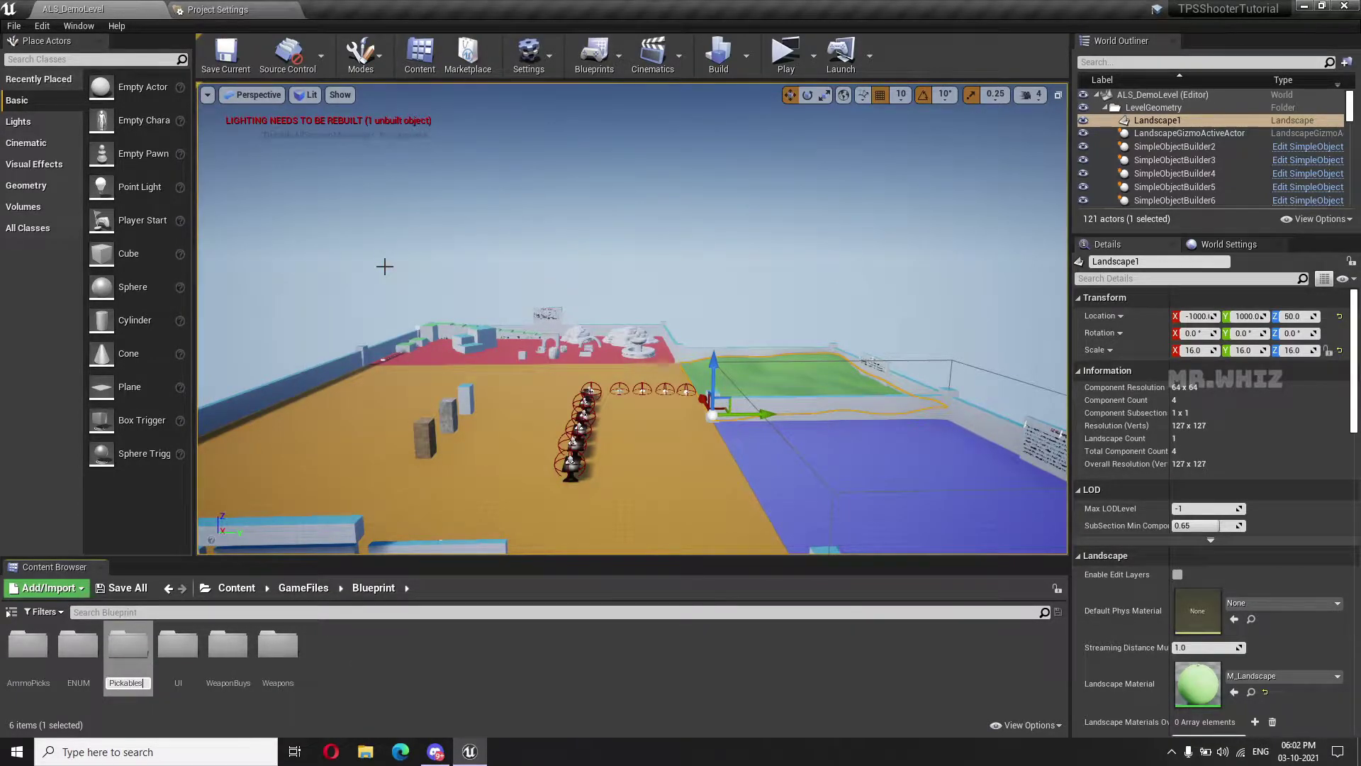
key("Return")
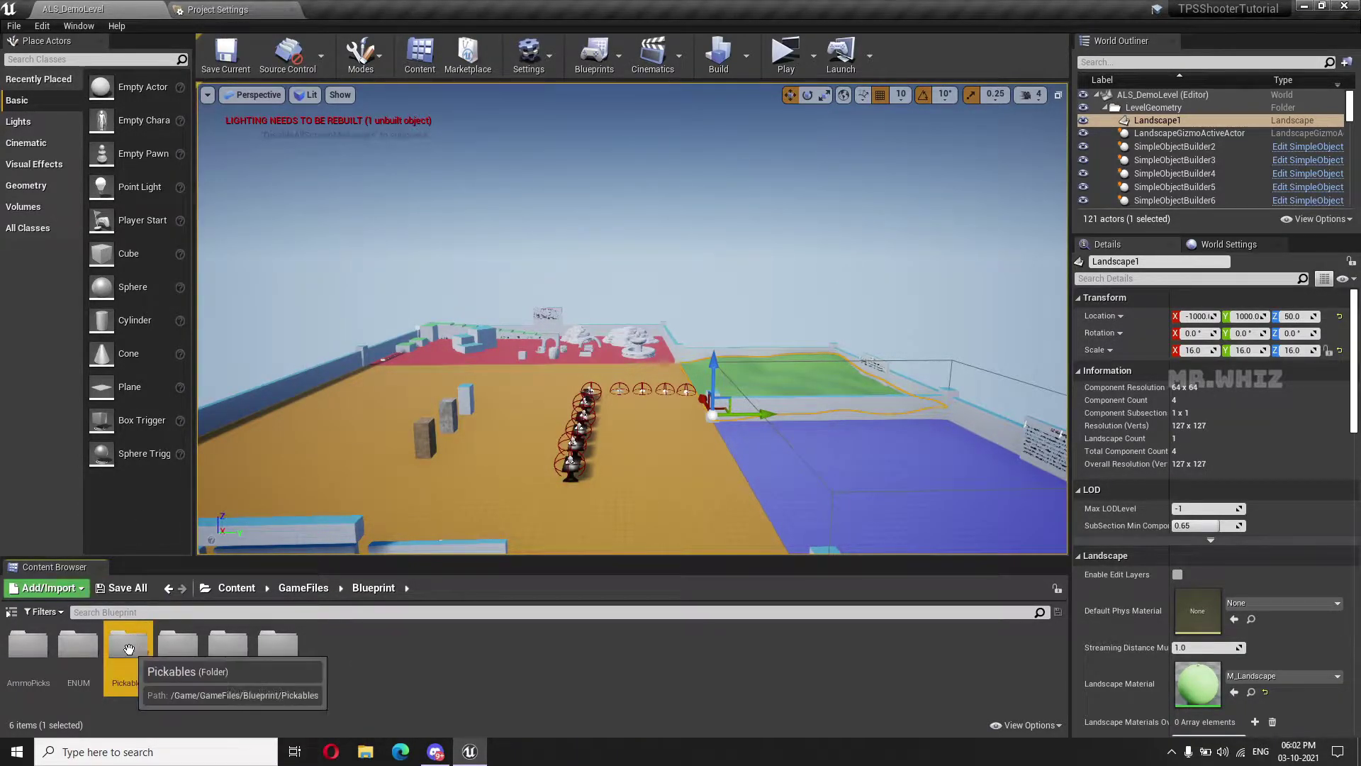
double_click(128, 647)
Create an Actor-based Blueprint class named MedKit in Pickables and open it
right_click(130, 651)
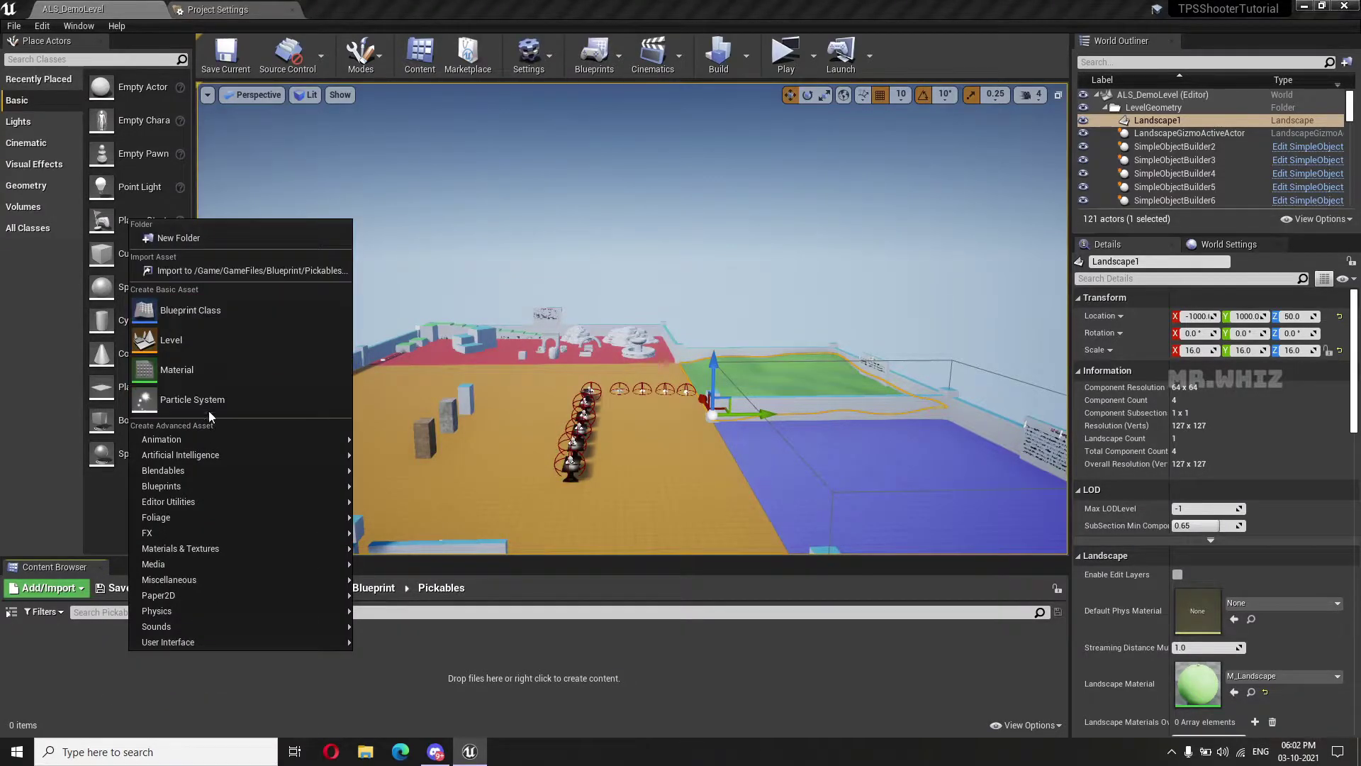
left_click(233, 309)
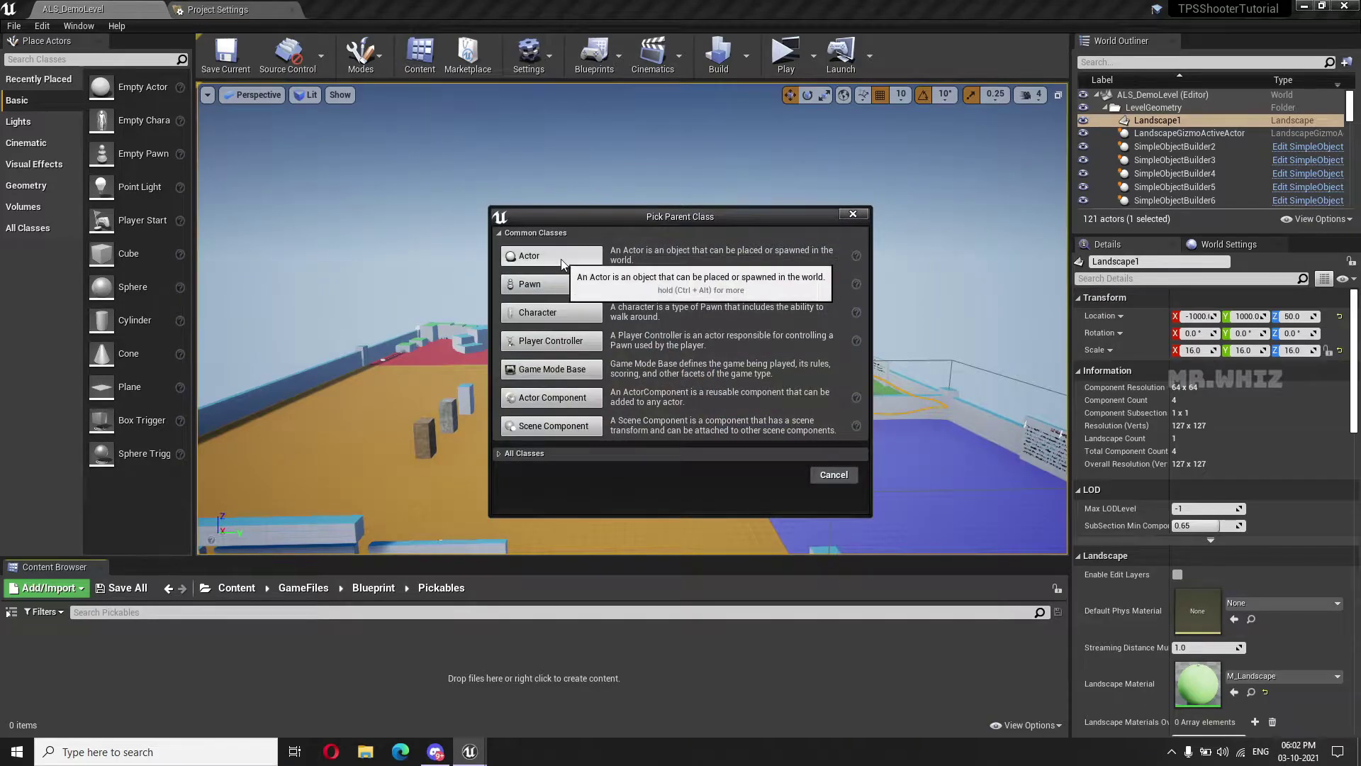
left_click(552, 256)
type("MedKit")
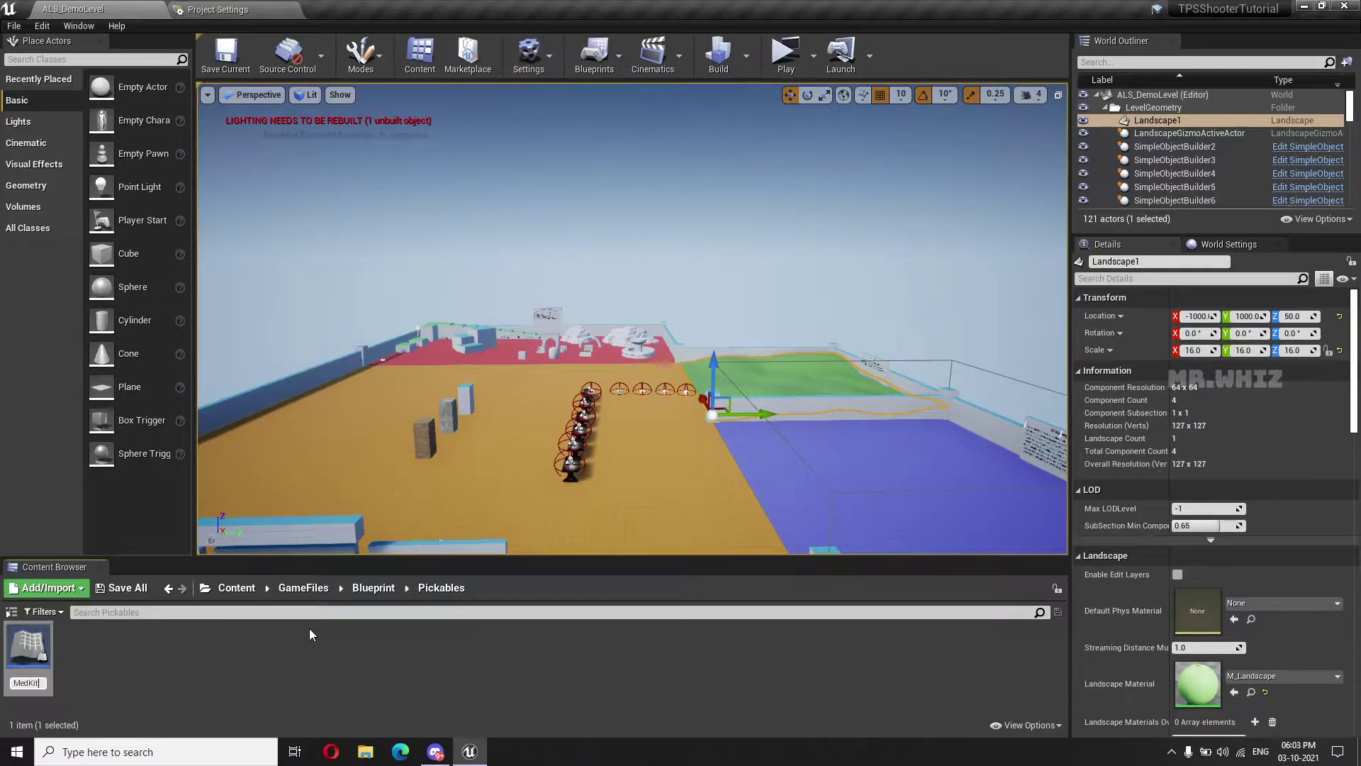
key("Return")
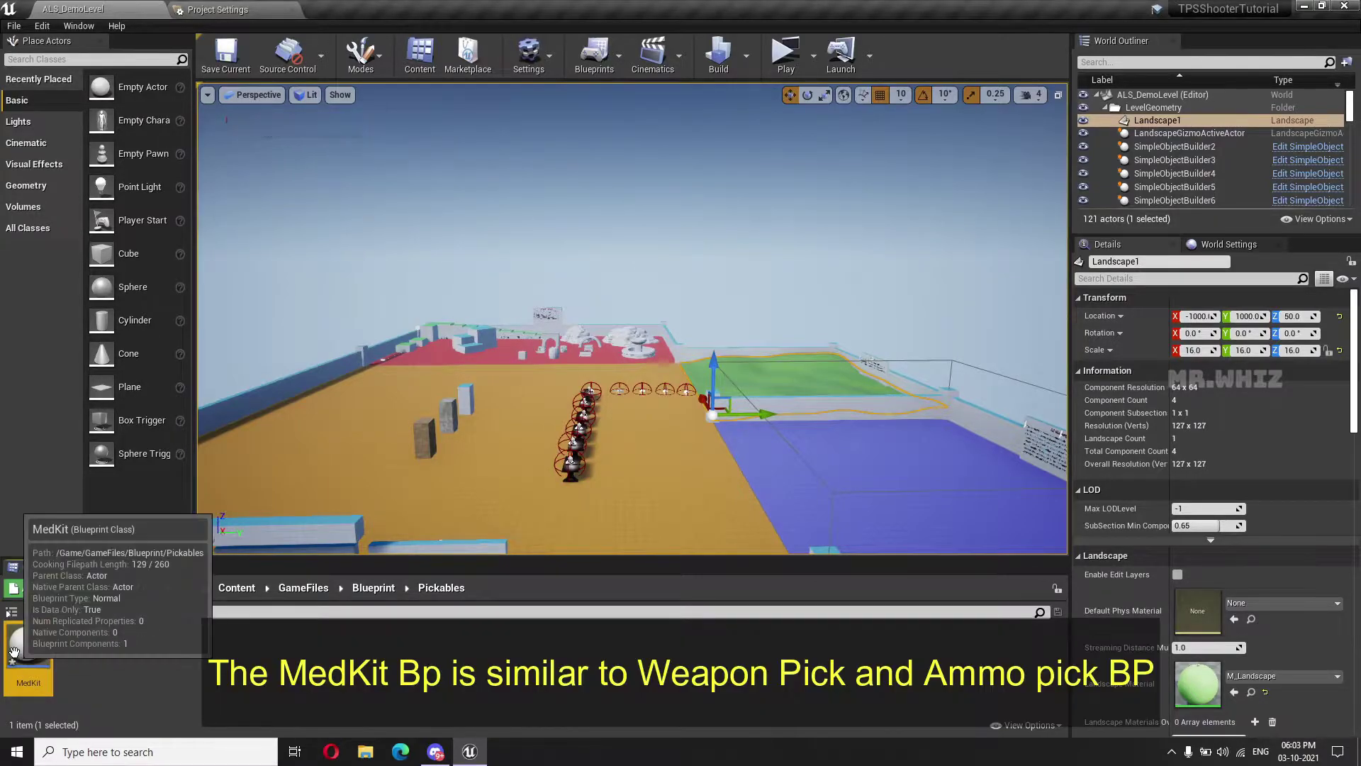
double_click(15, 660)
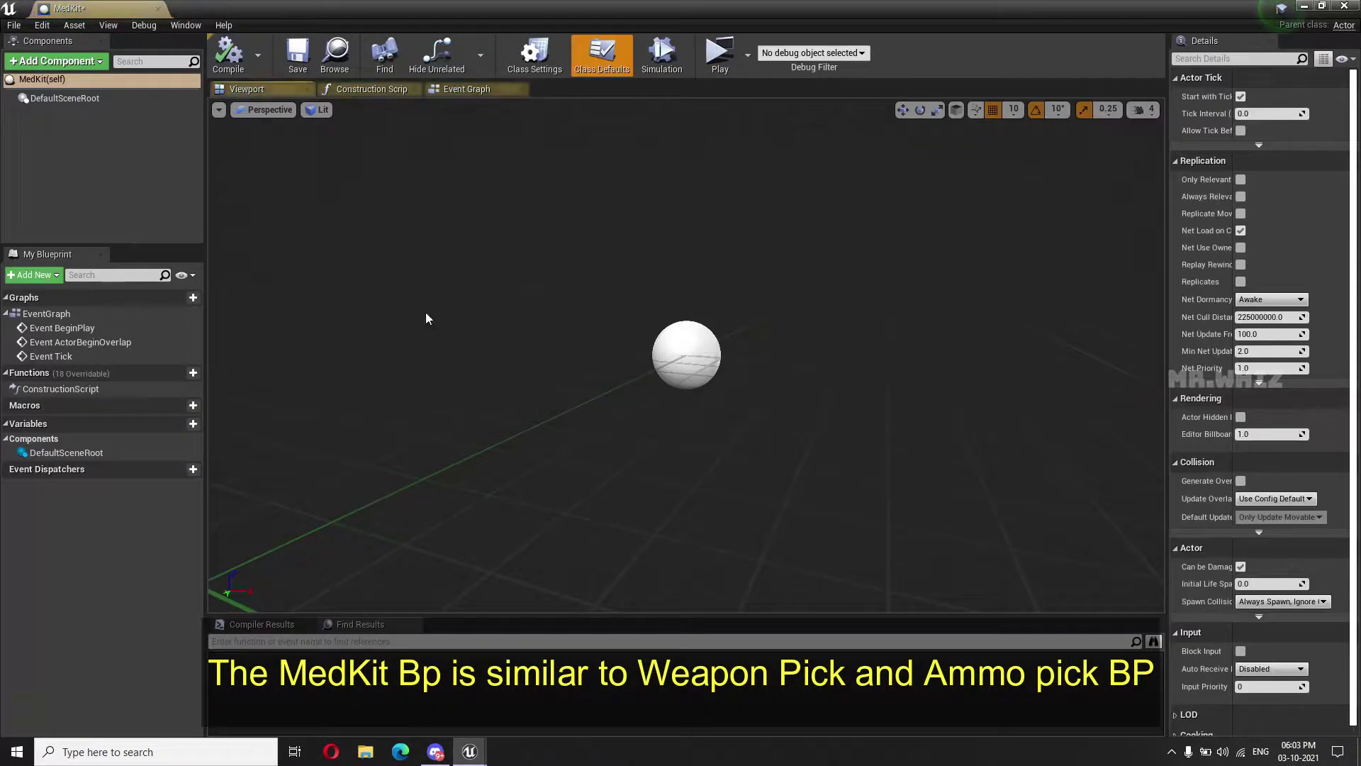
Add a Static Mesh component to the blueprint and name it MedKit
left_click(83, 67)
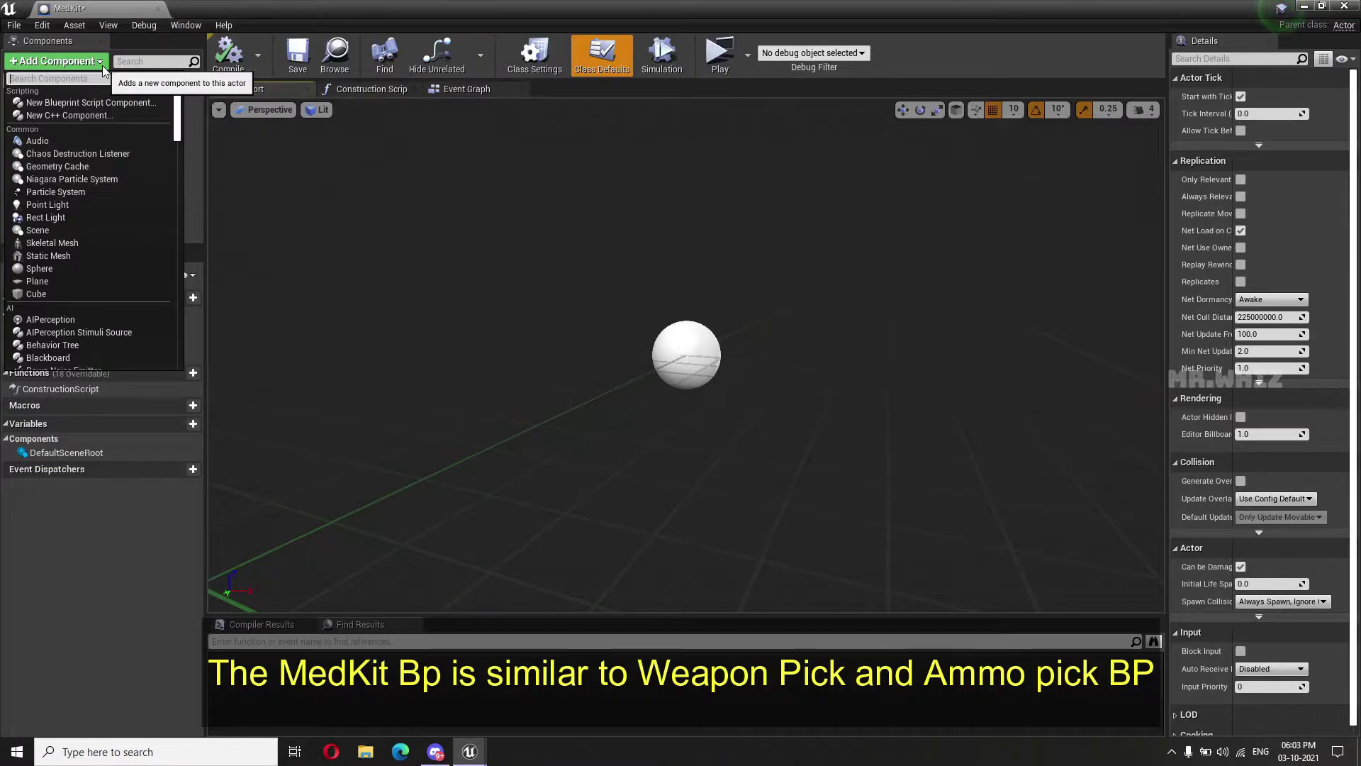
type("static")
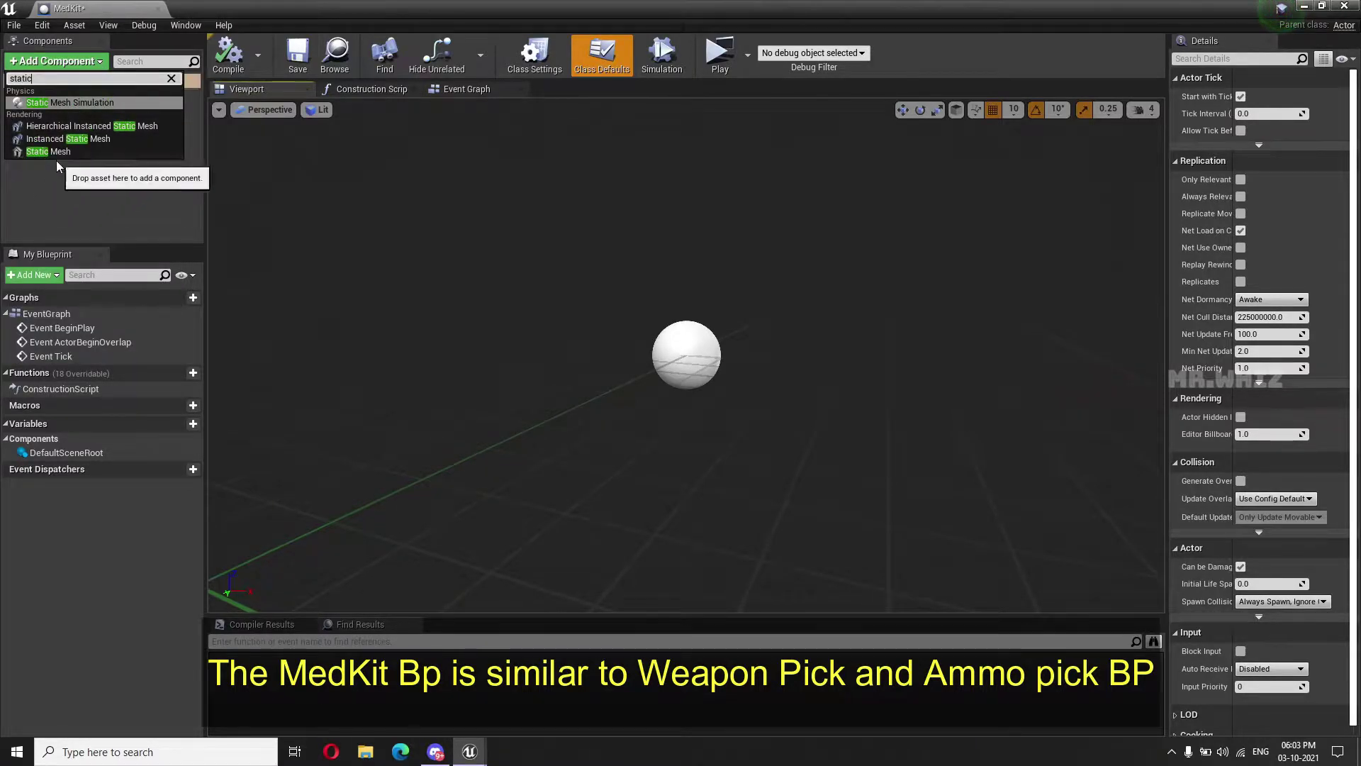
left_click(59, 153)
type("MedK")
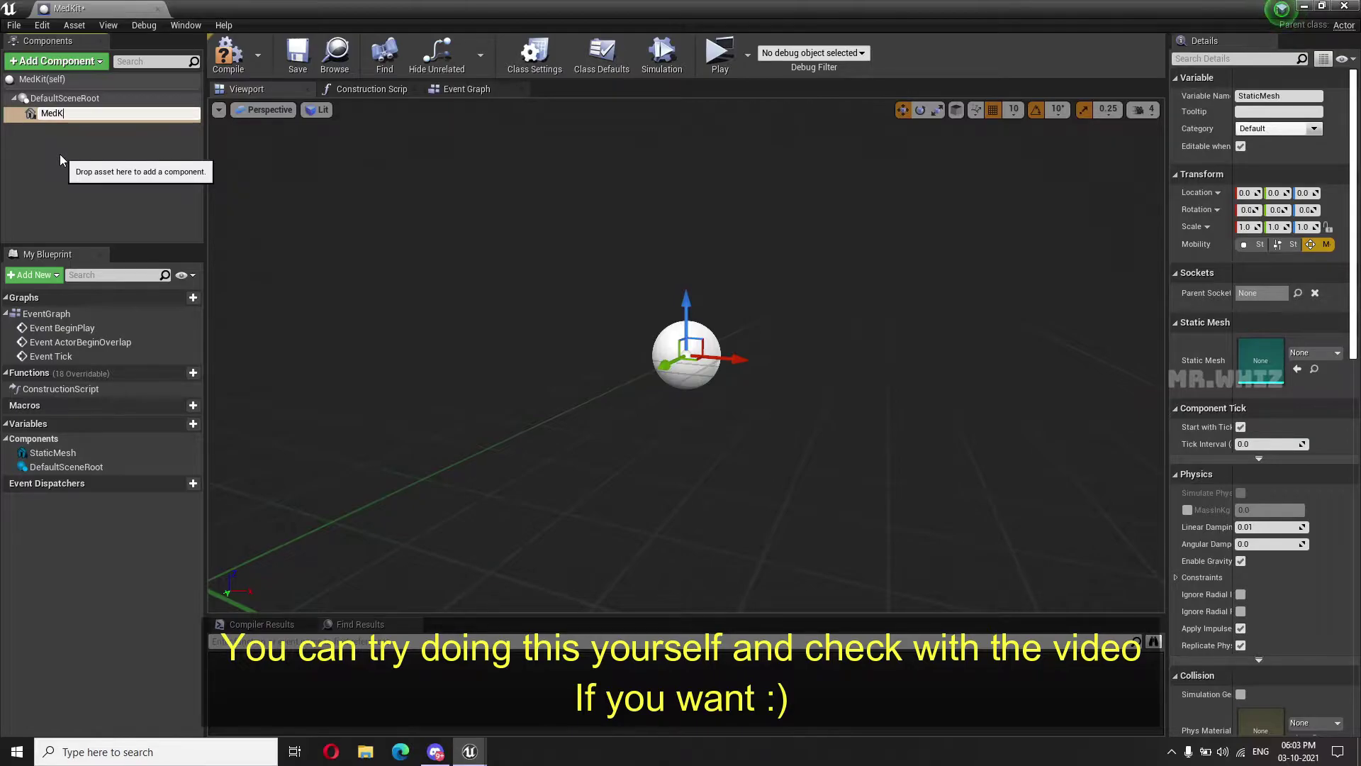
key("BackSpace")
type("it")
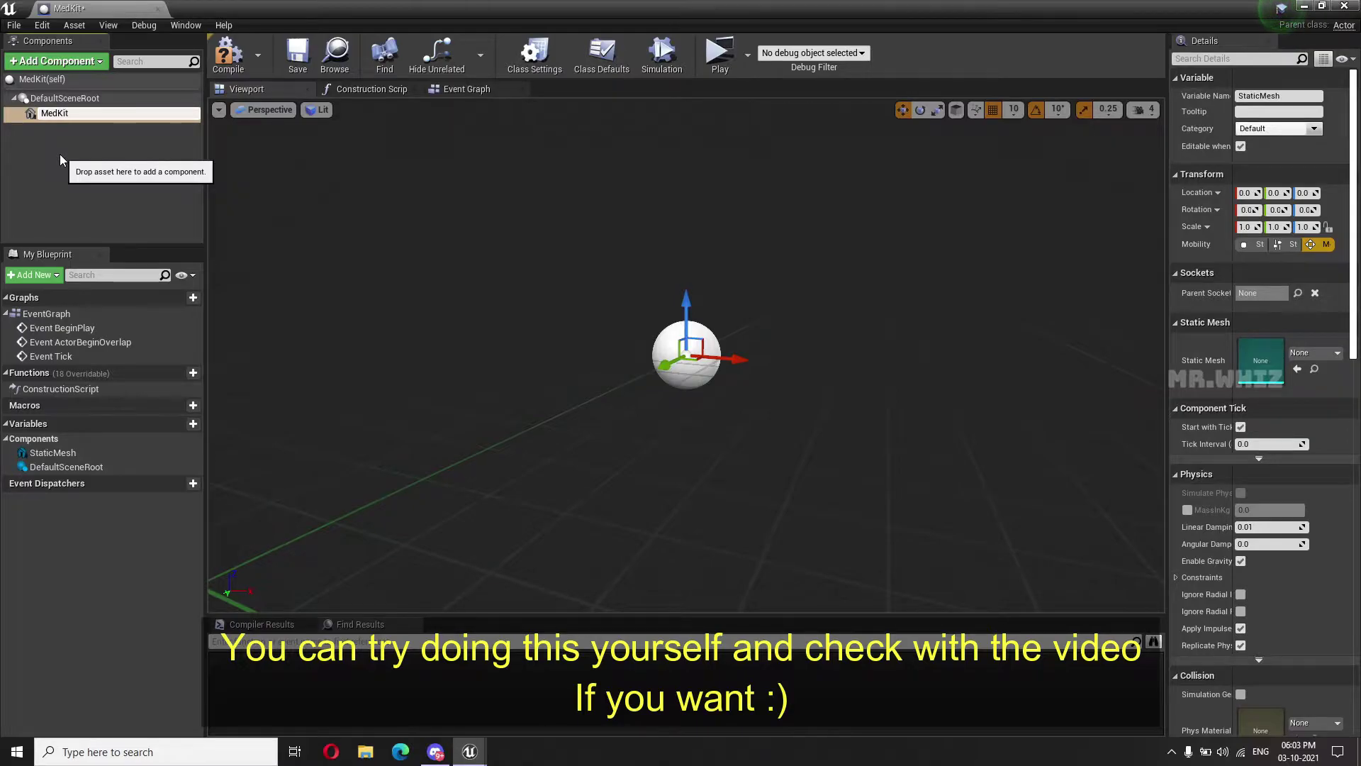
key("Return")
Remove the extra StaticMesh component that was added by mistake
left_click(83, 61)
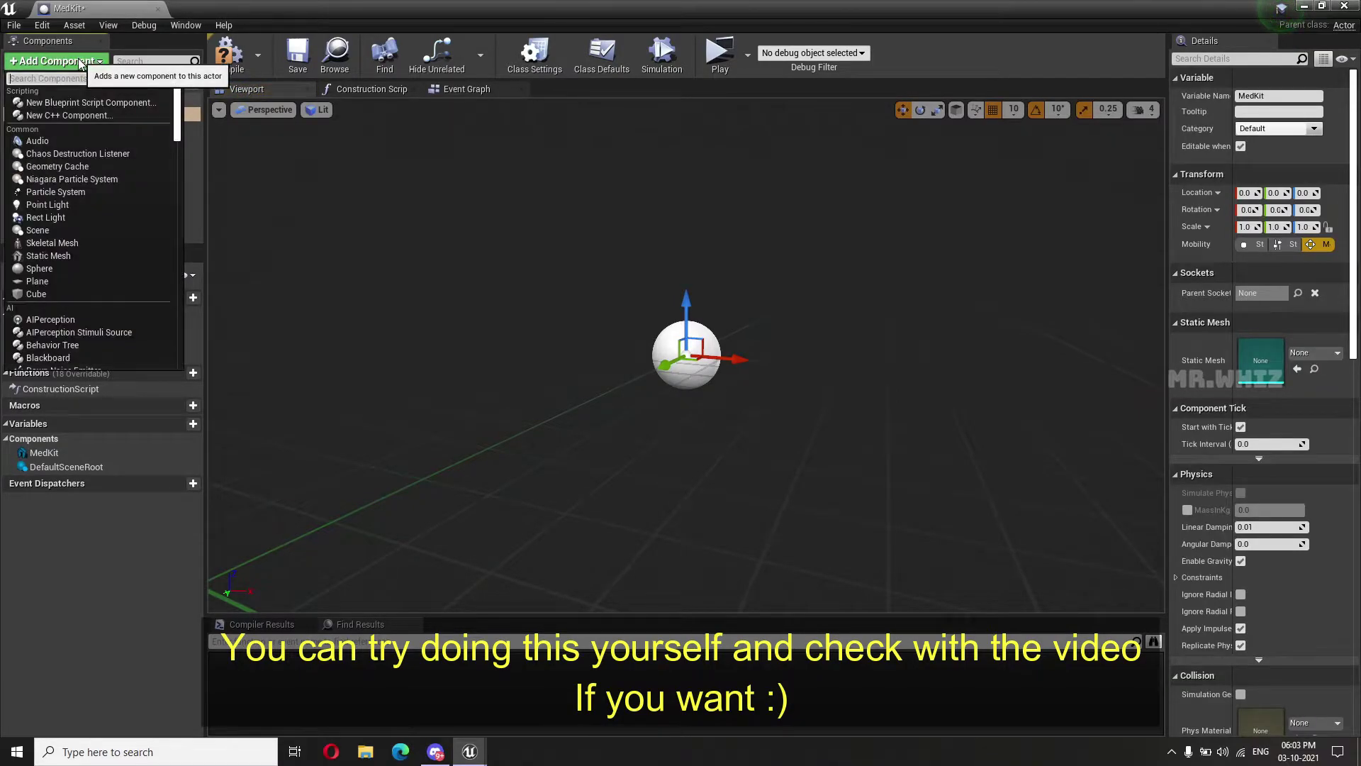
type("static")
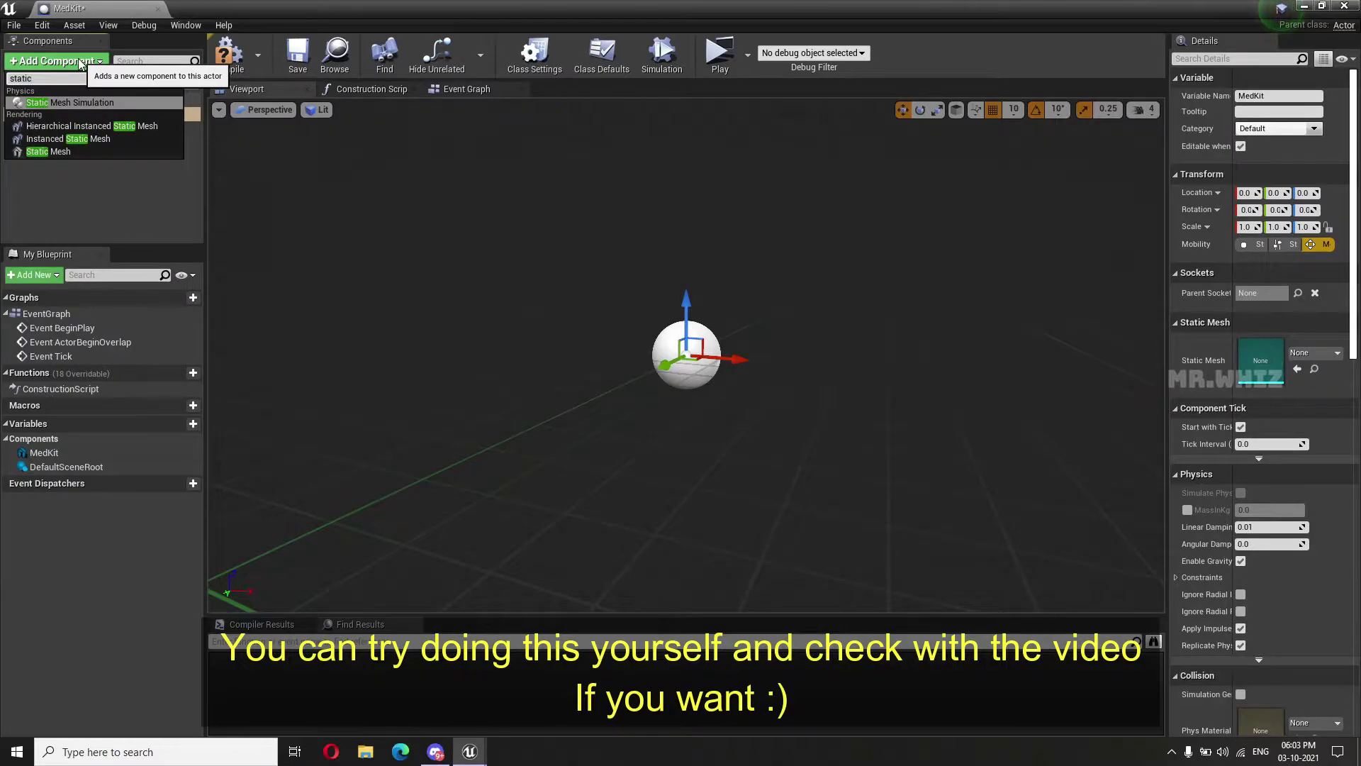
left_click(44, 151)
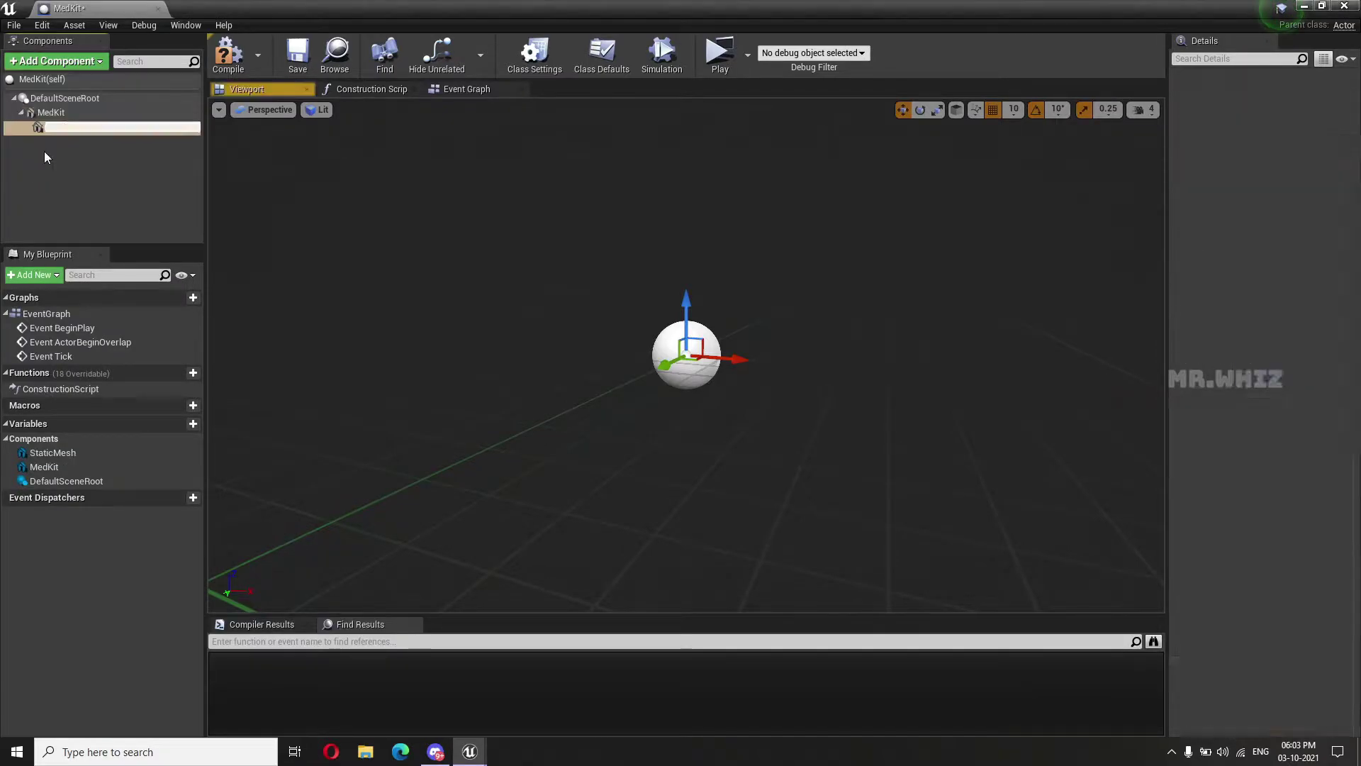
left_click(122, 154)
right_click(95, 126)
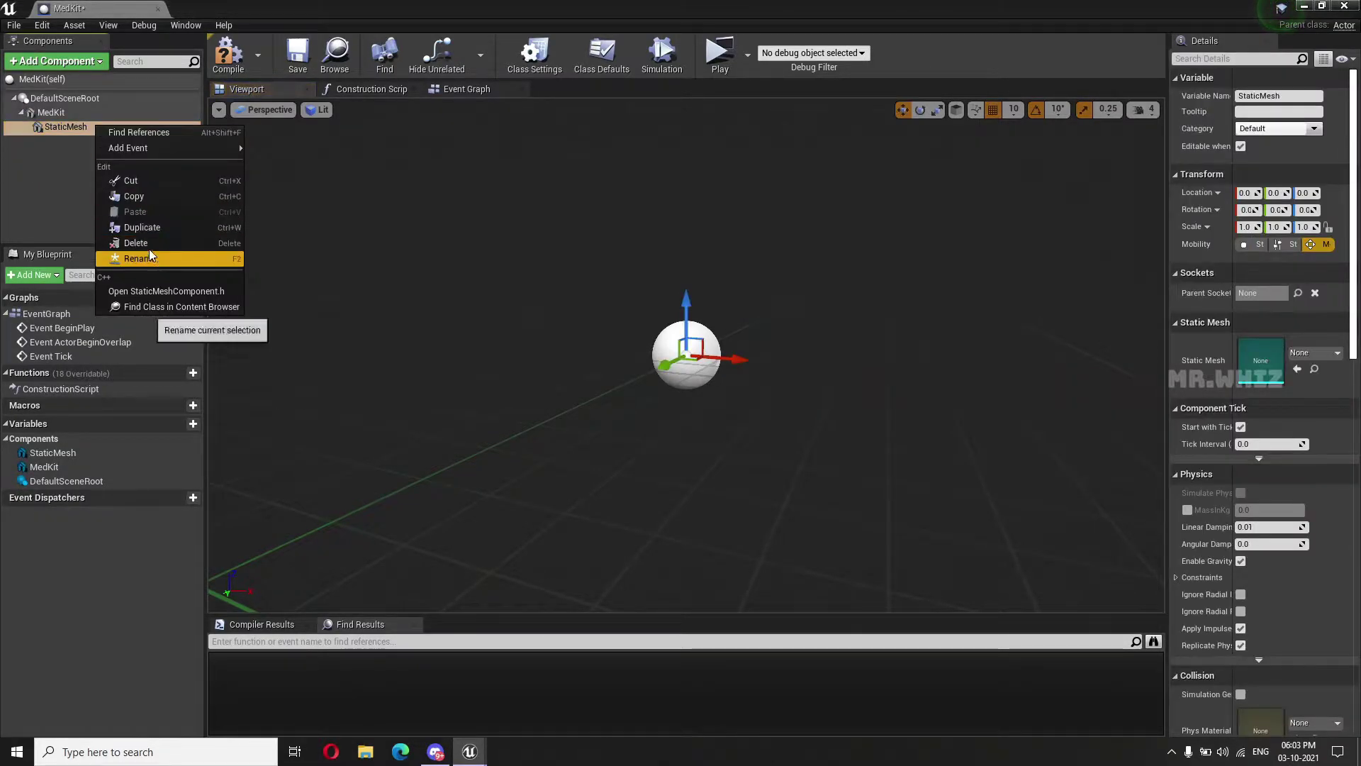
left_click(136, 243)
left_click(88, 62)
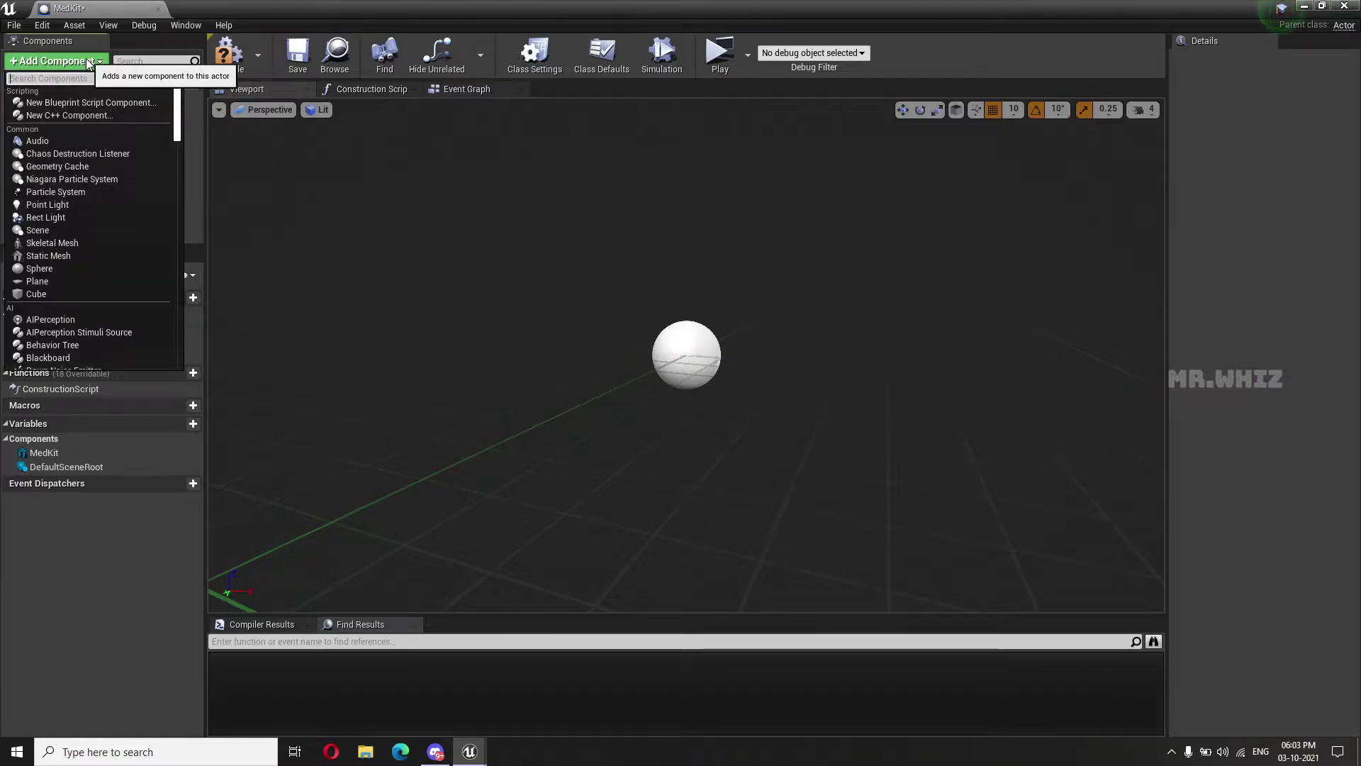
Add a Sphere Collision component named PickCollision
type("colli")
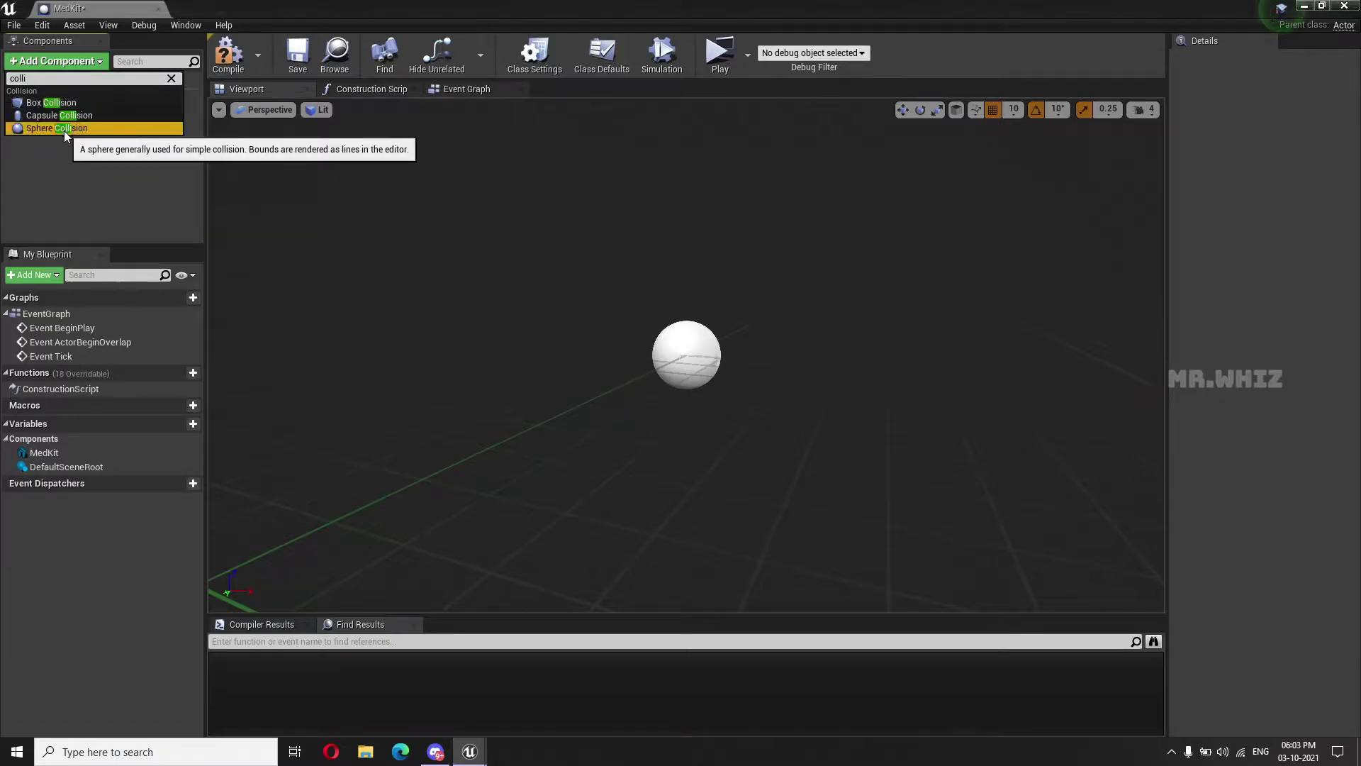
left_click(67, 127)
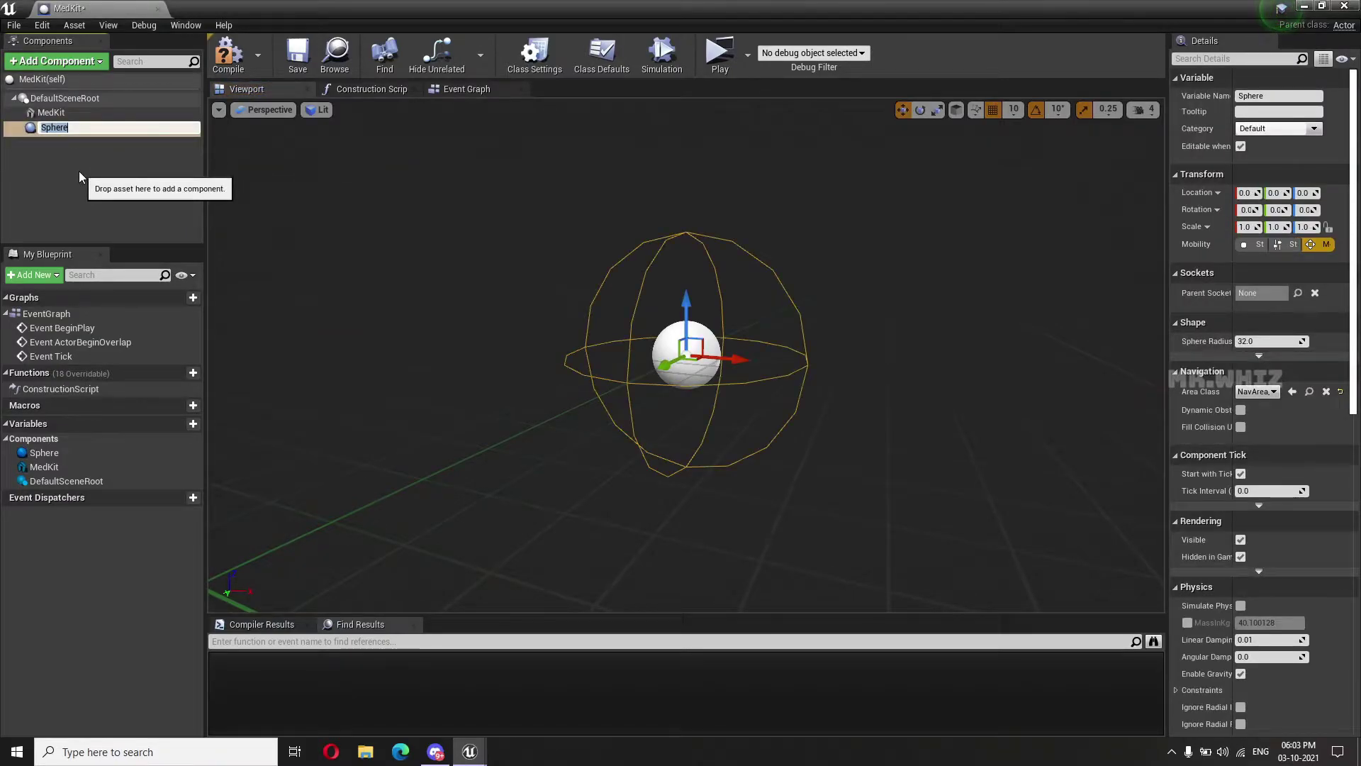
type("PickCo")
key("BackSpace")
type("ision")
key("Return")
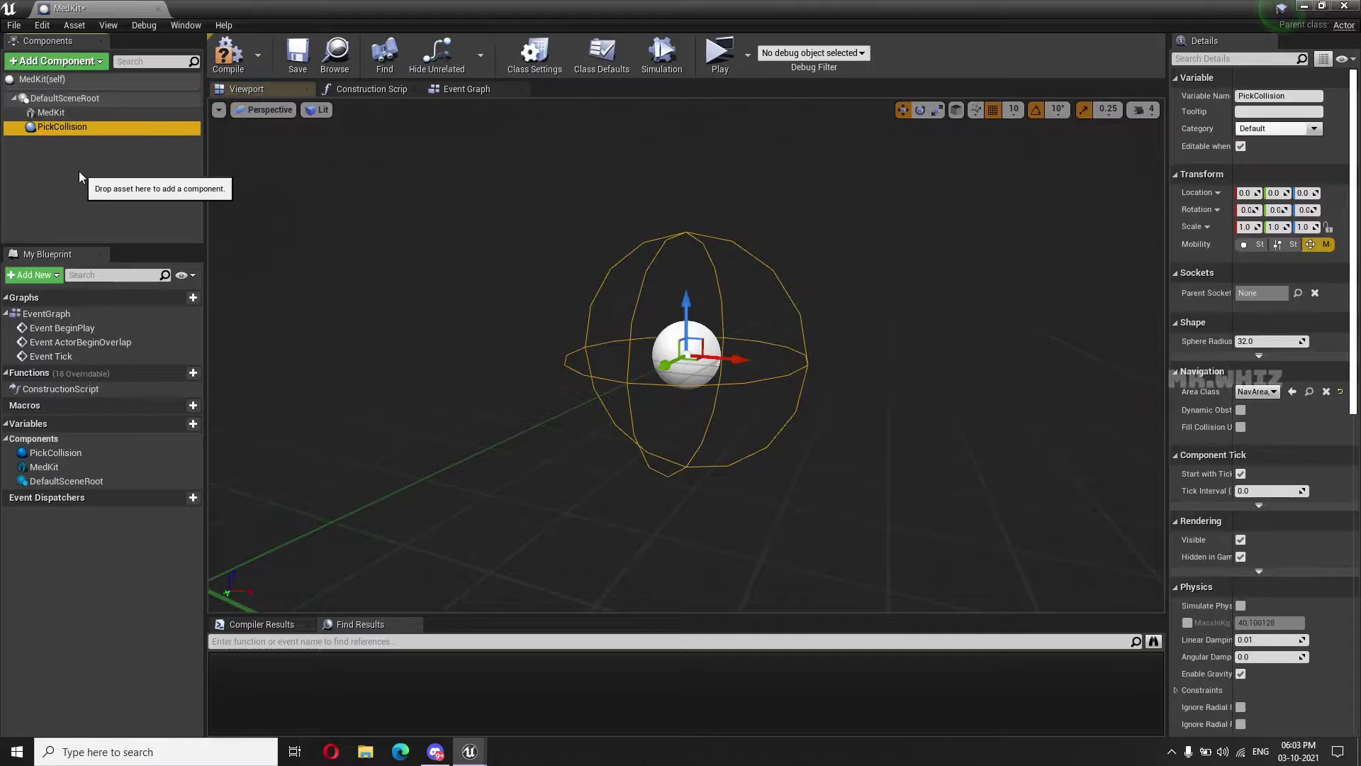
Set PickCollision's scale to 3.0 on X, Y and Z
left_click(1246, 227)
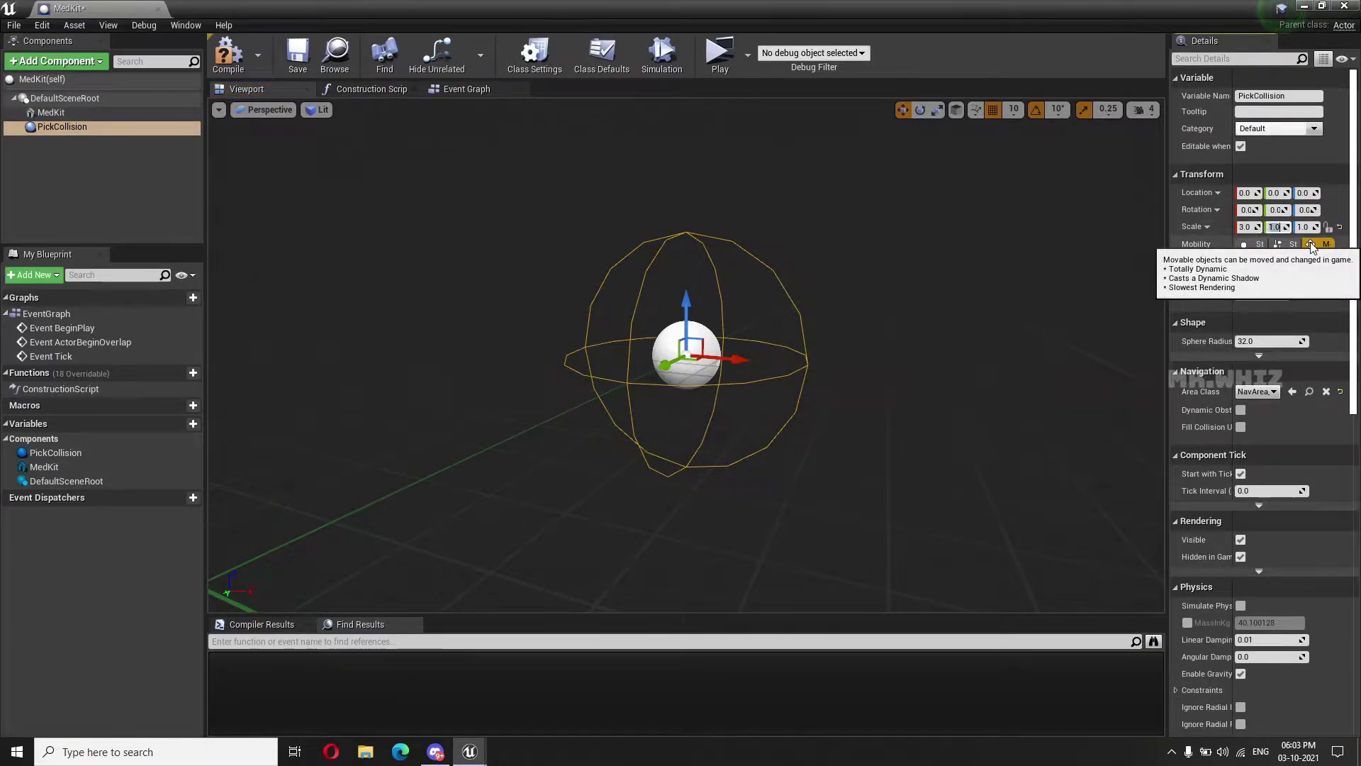
type("3")
key("Tab")
type("3")
key("Return")
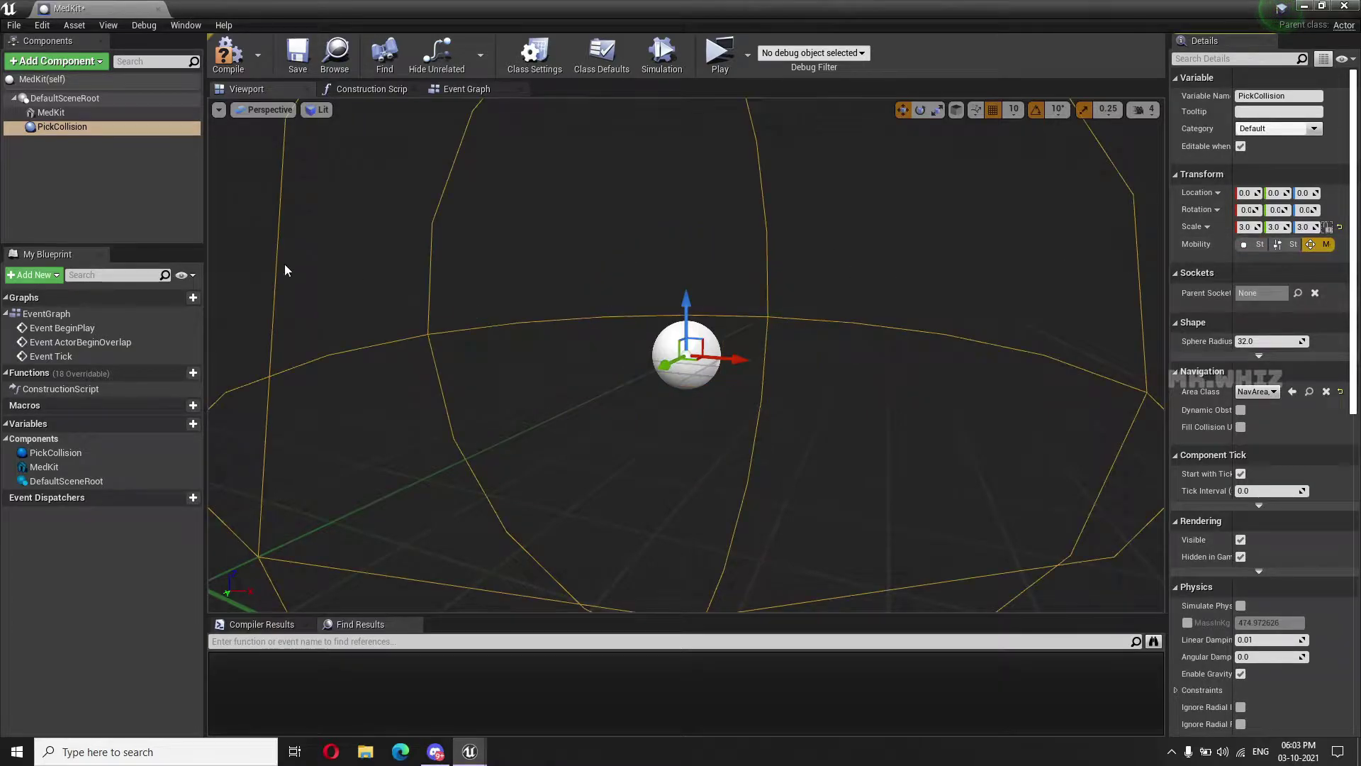
left_click(51, 112)
Assign the MedKit static mesh to the MedKit component
left_click(1337, 353)
type("m")
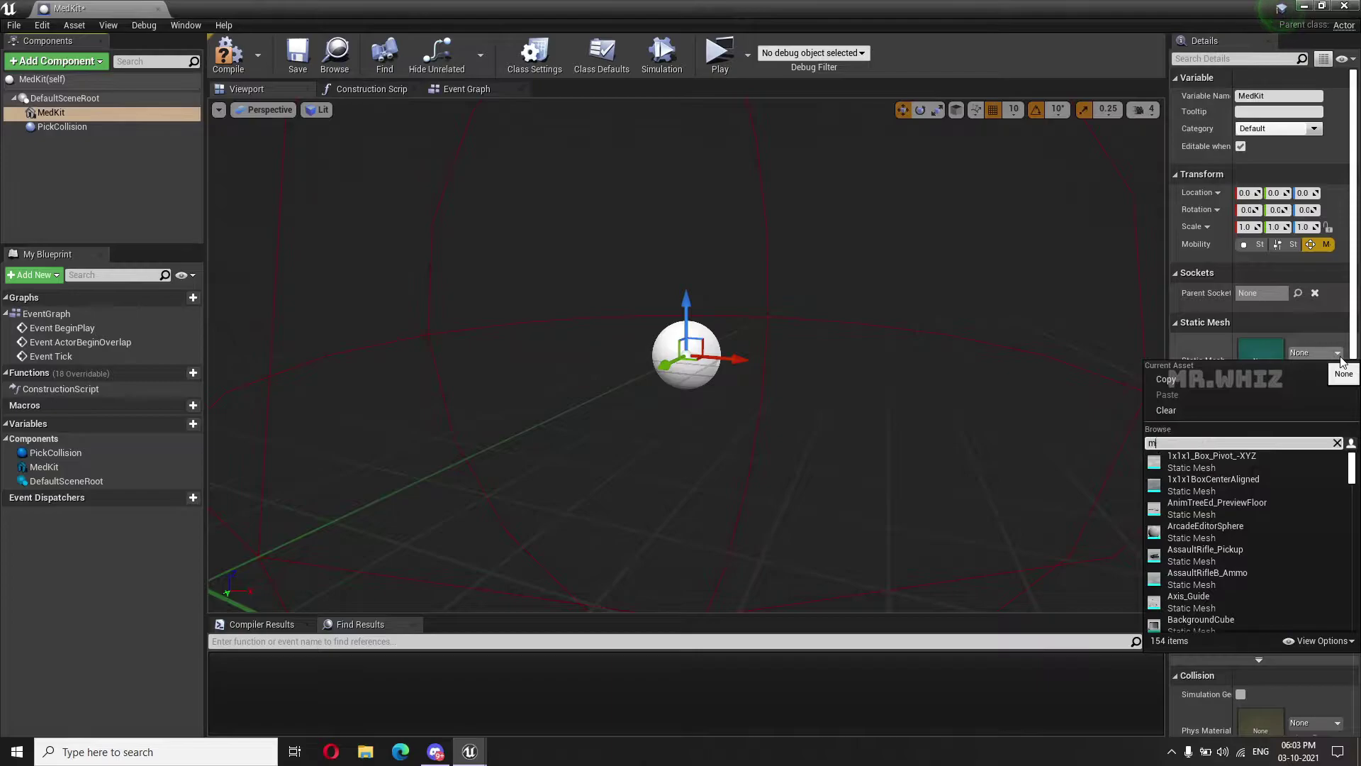
type("edkit")
left_click(1220, 474)
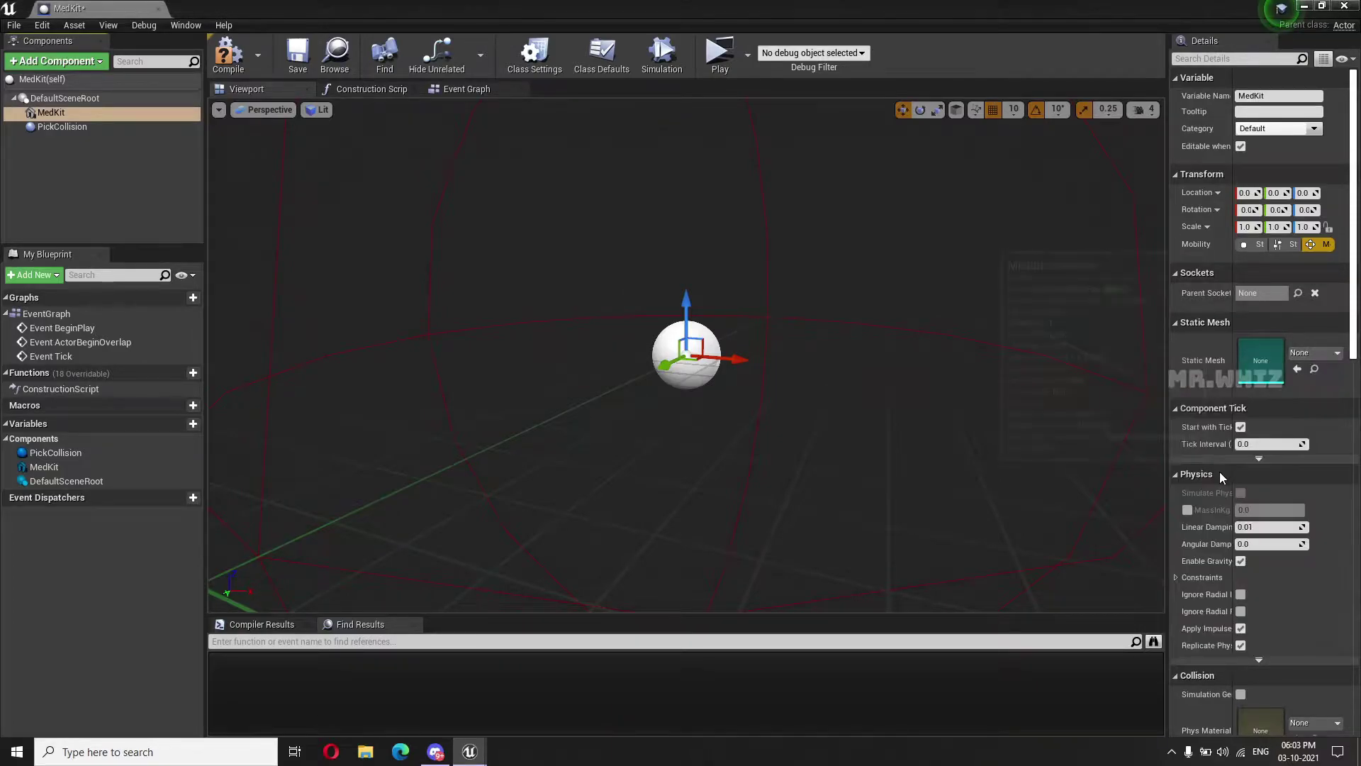
scroll(716, 380, "down", 5)
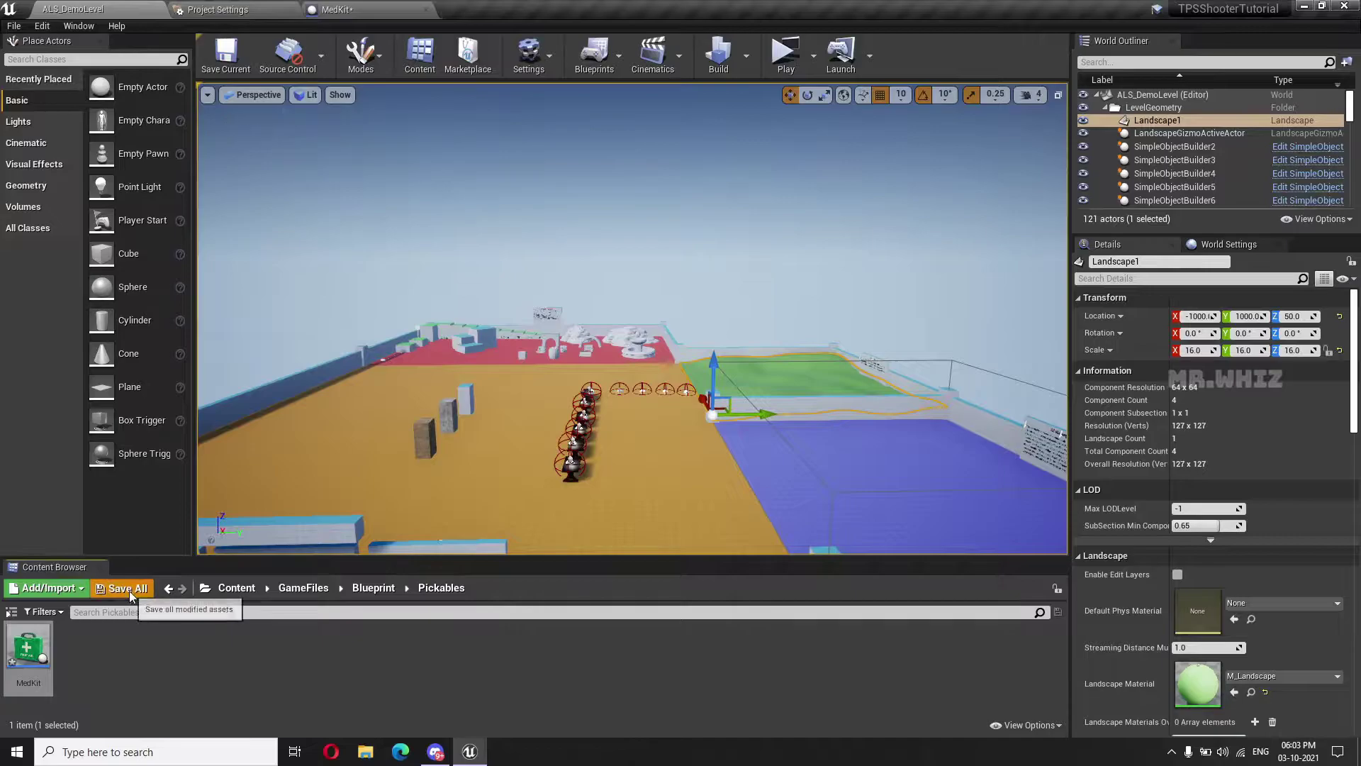
Save all modified assets and return to the MedKit blueprint editor
left_click(129, 590)
left_click(815, 506)
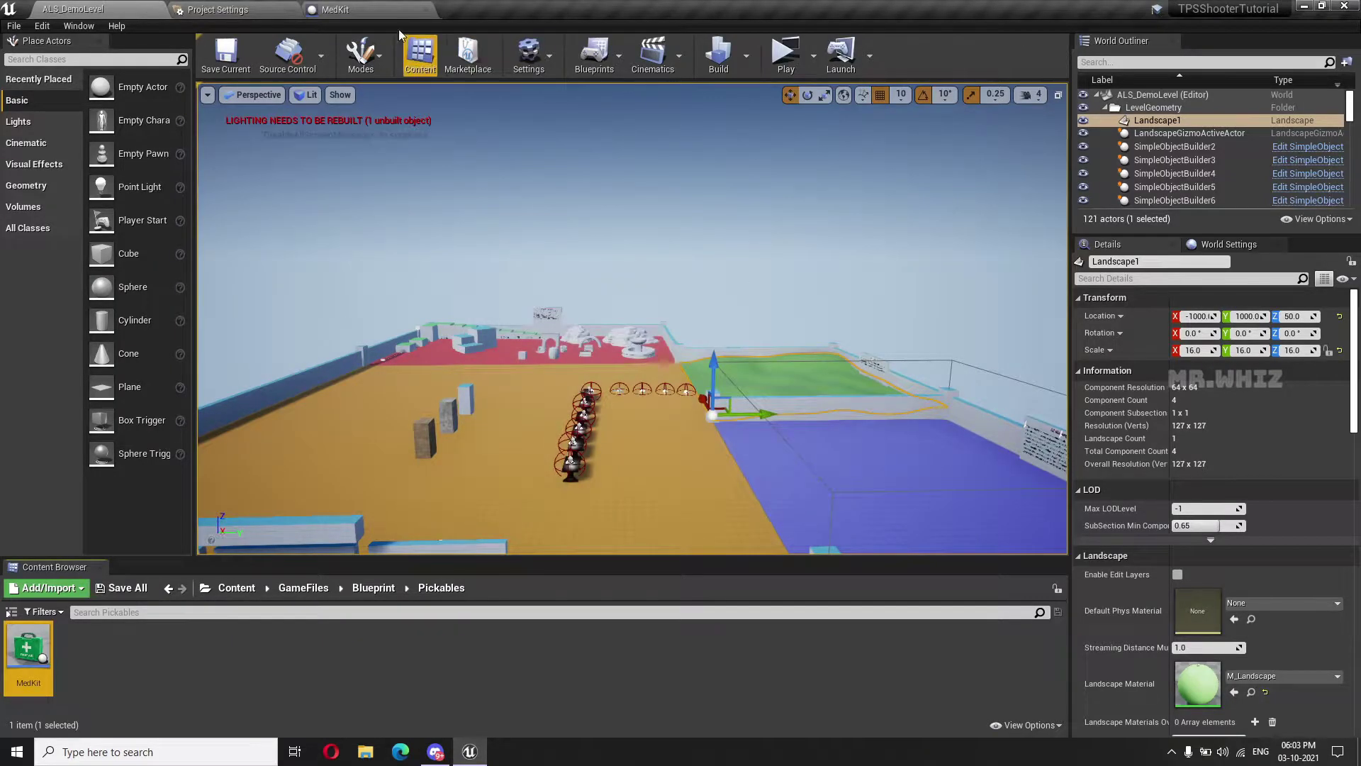
left_click(376, 8)
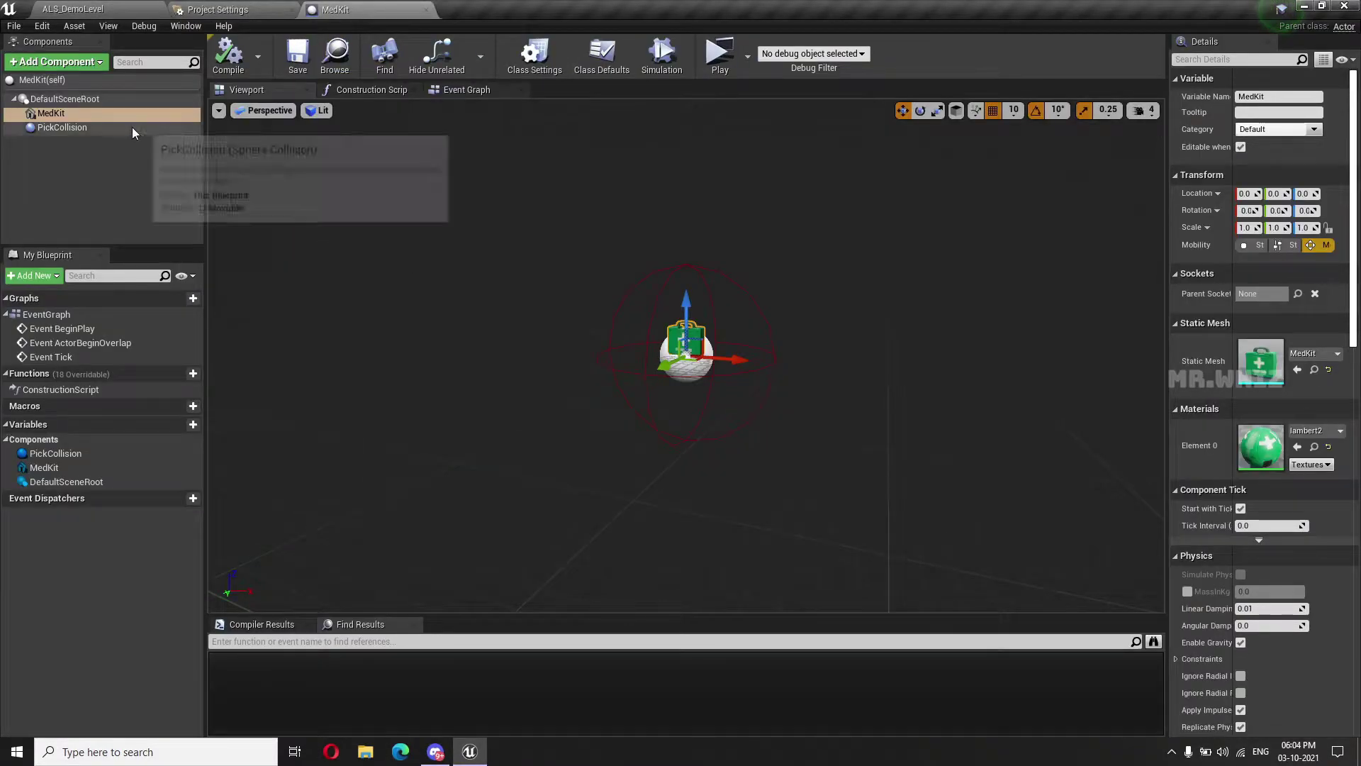
Add an On Component Begin Overlap (PickCollision) event node via PickCollision's Add Event menu
left_click(92, 128)
right_click(92, 128)
mouse_move(133, 151)
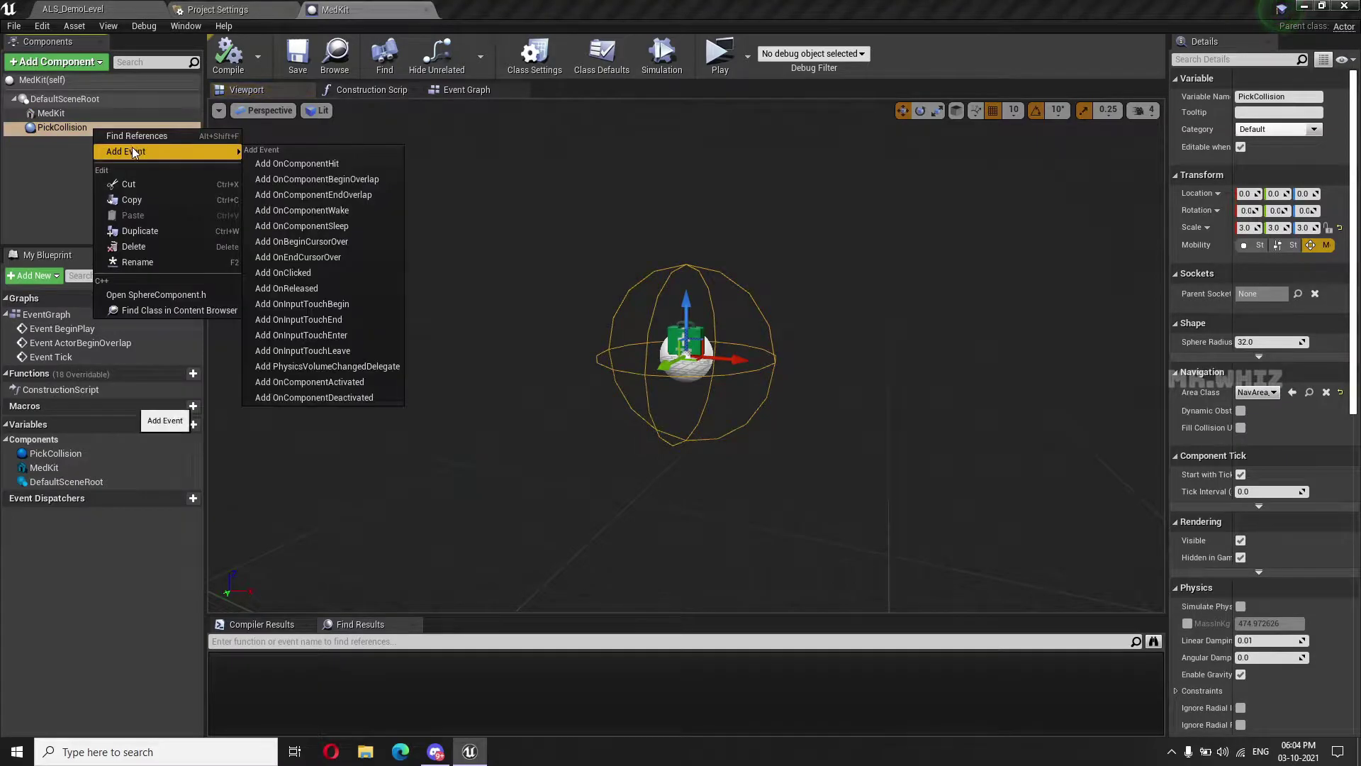
left_click(305, 178)
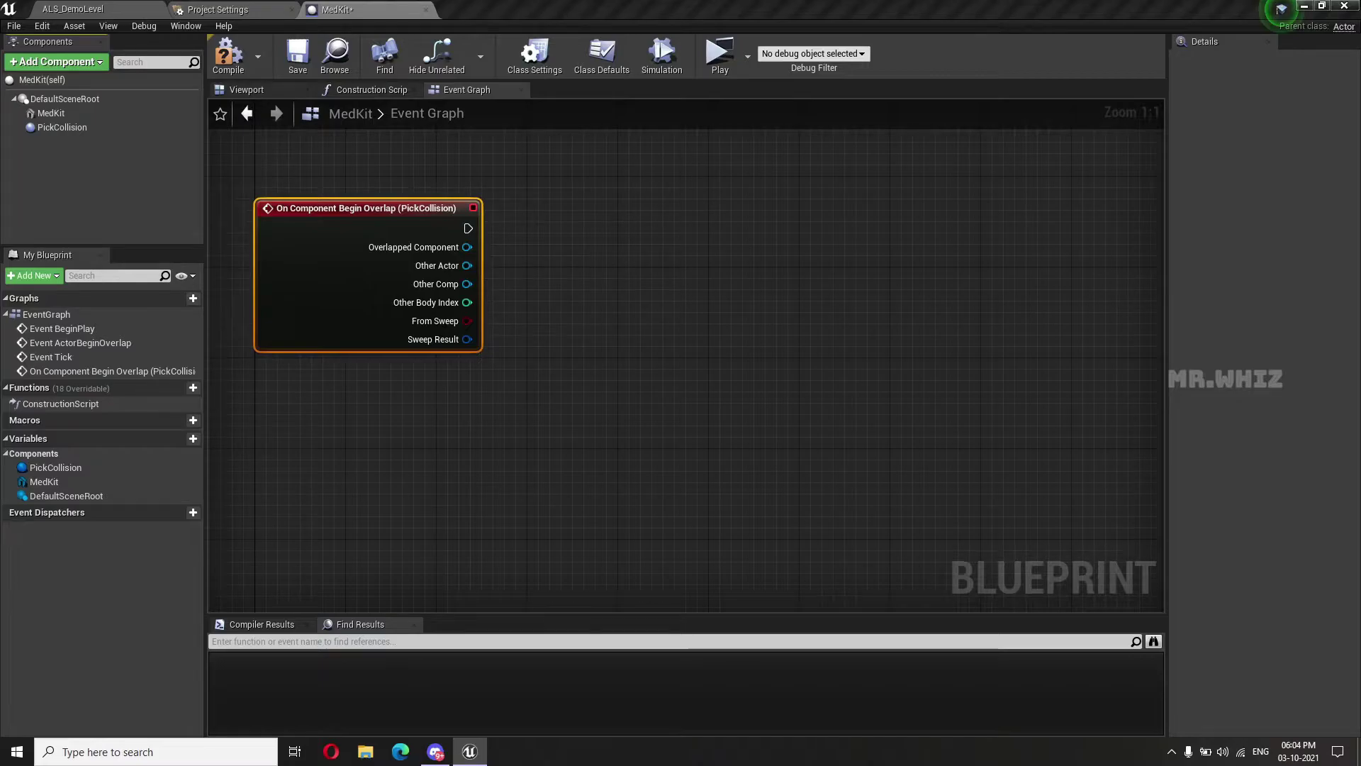
Delete the unused Event ActorBeginOverlap and Event Tick nodes
right_click_drag(851, 319, 863, 548)
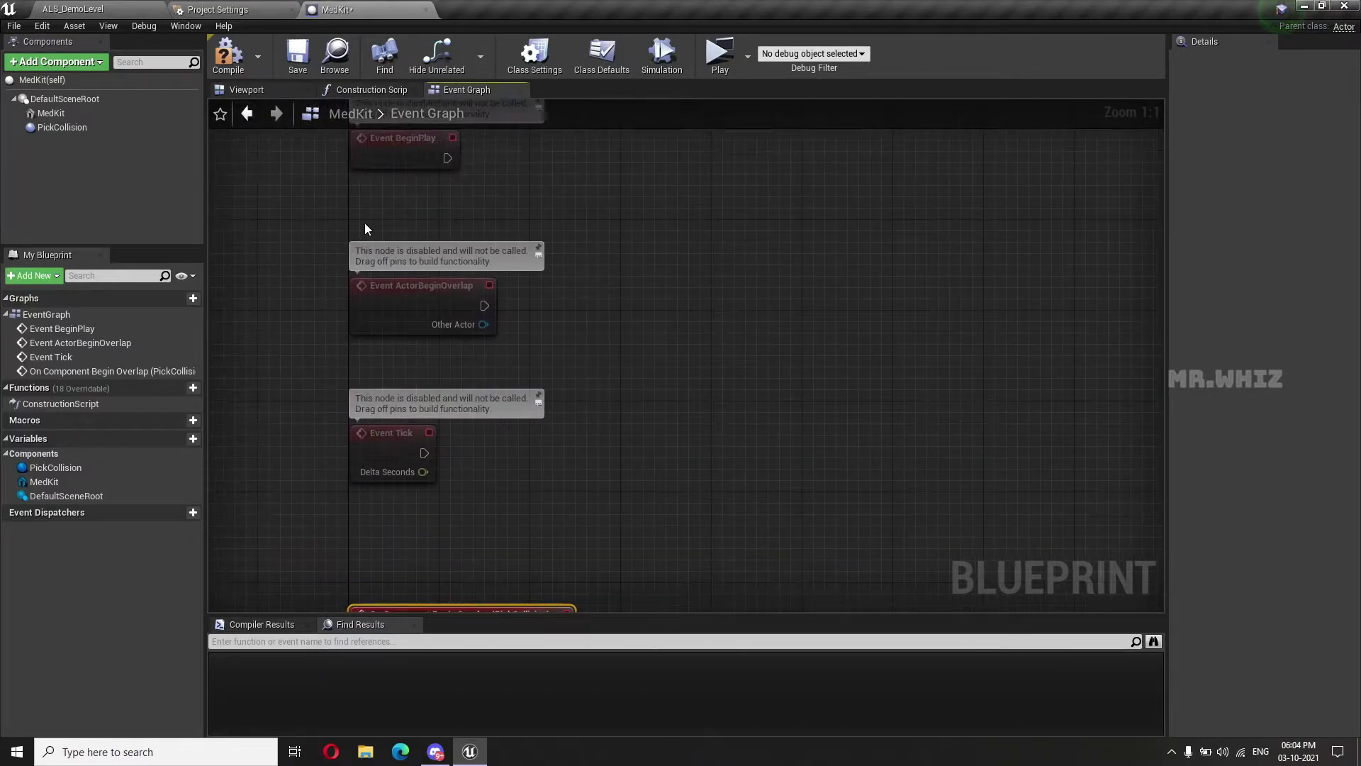
left_click_drag(318, 226, 619, 490)
key("Delete")
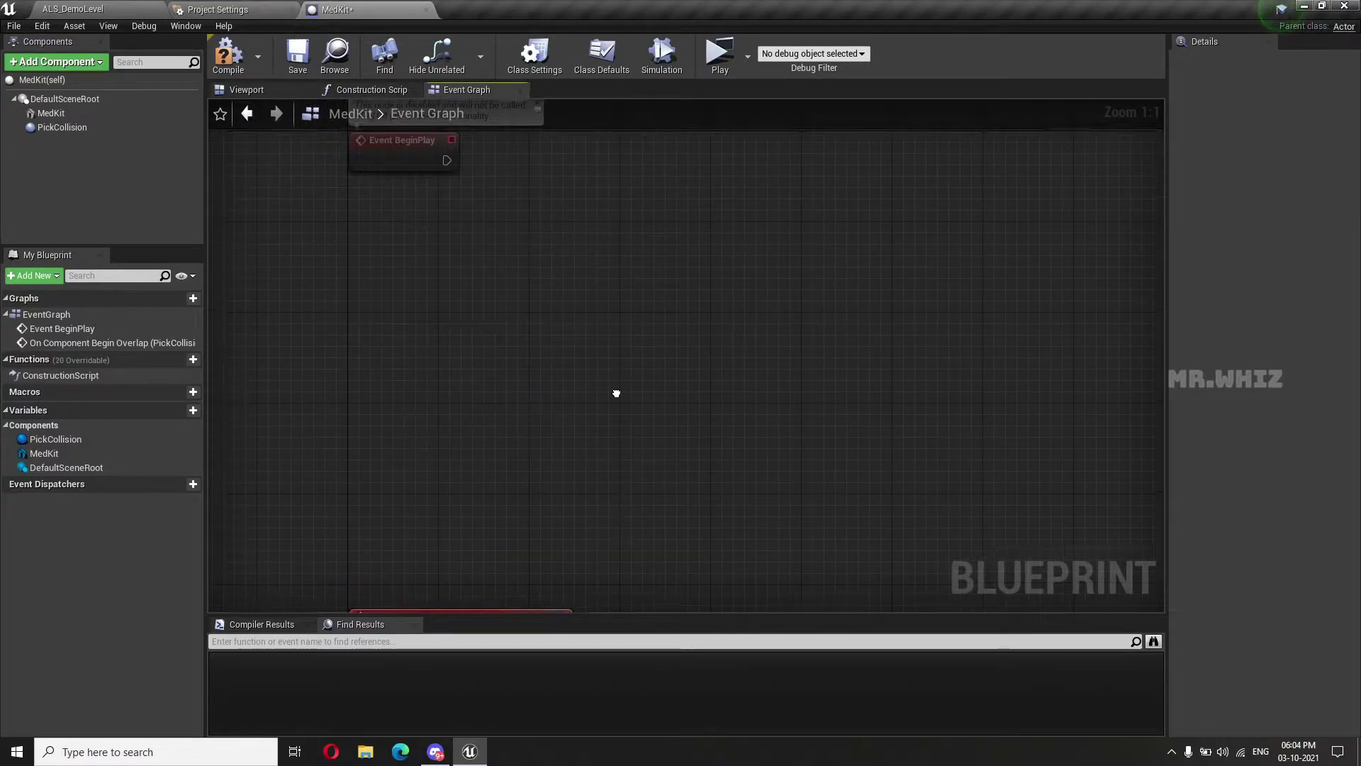
After BeginPlay, add Cast To PlayerCharacter with Get Player Pawn feeding its Object
left_click_drag(438, 203, 533, 204)
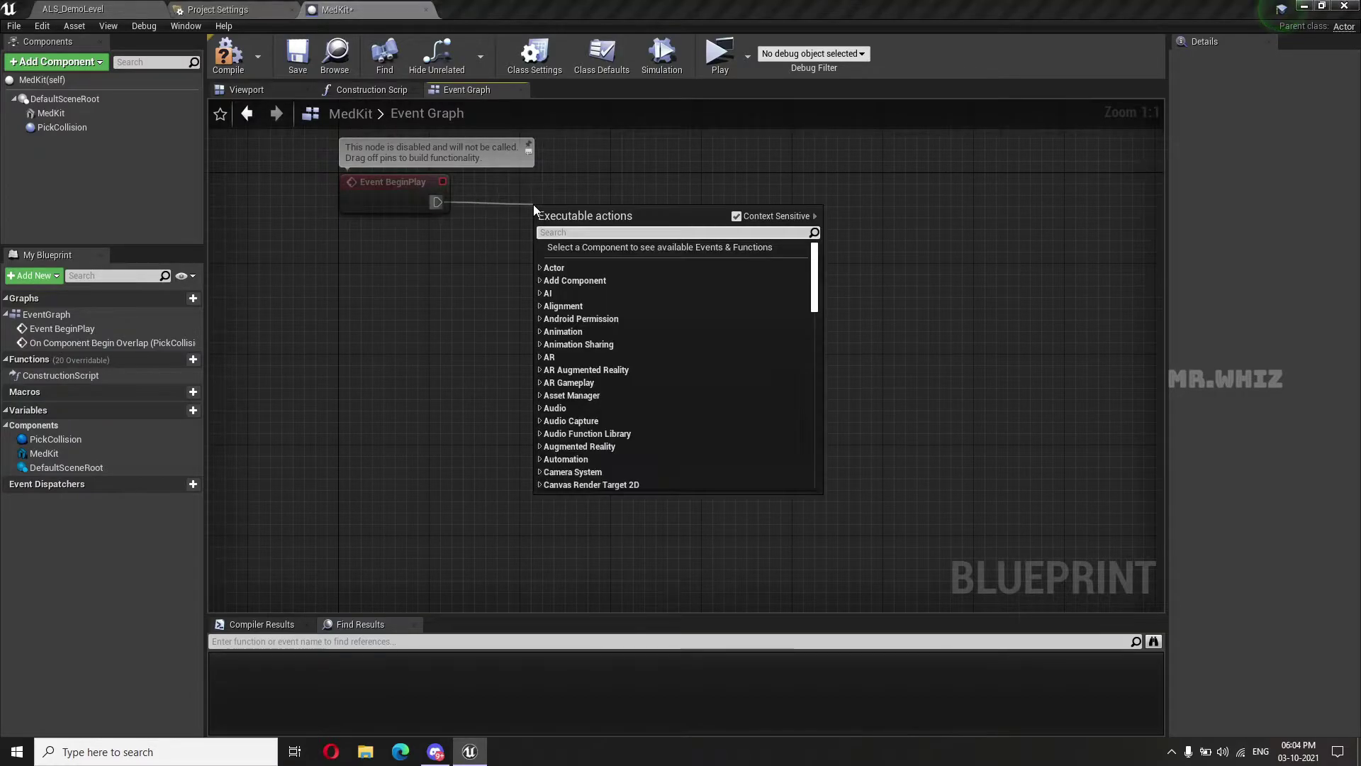
type("cast to player chara")
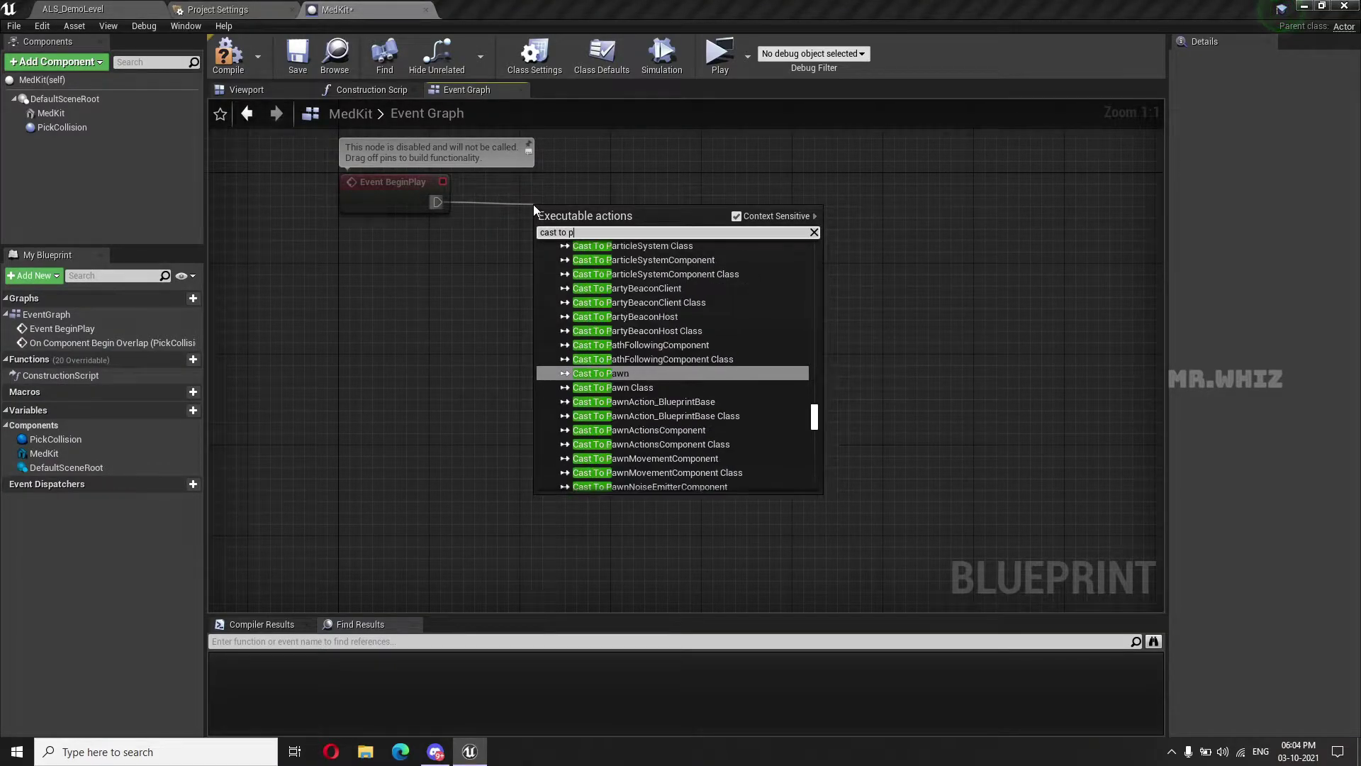
key("Return")
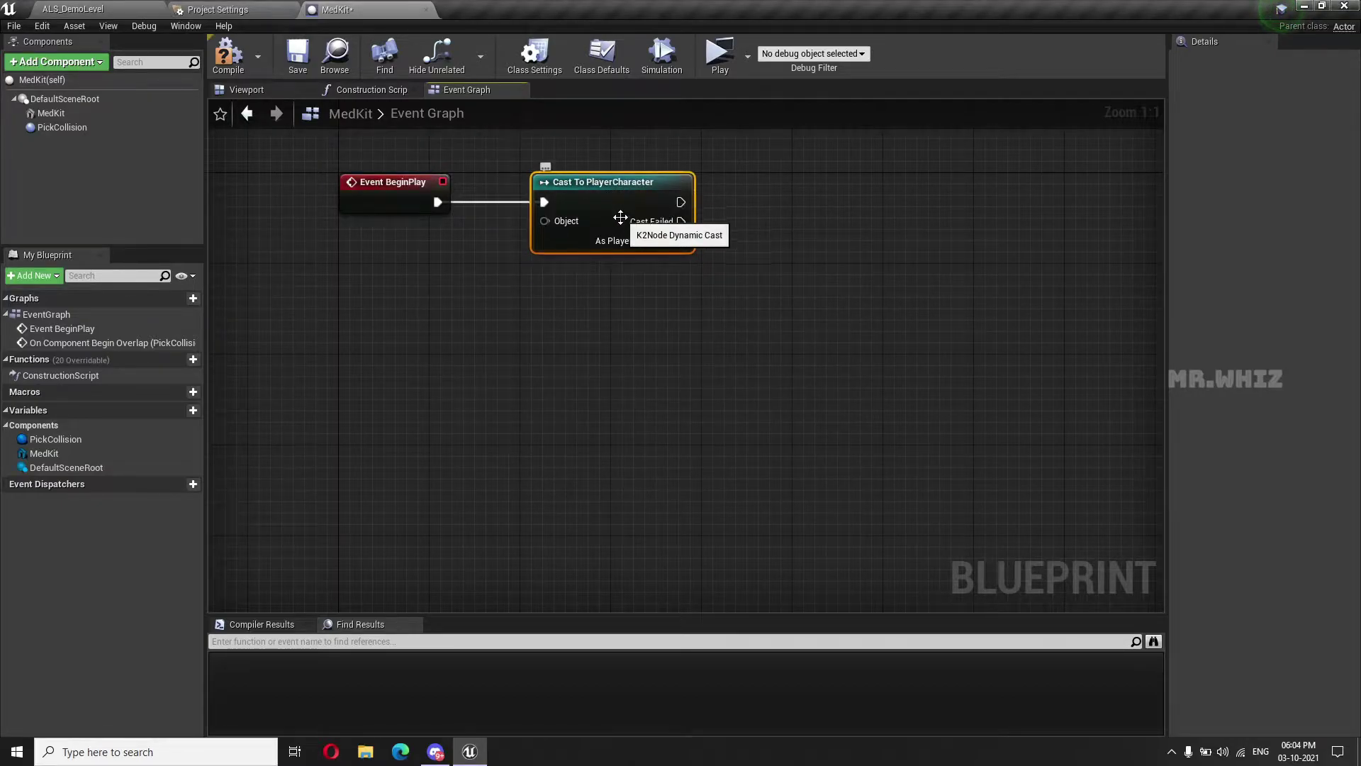
left_click_drag(544, 221, 457, 257)
type("get")
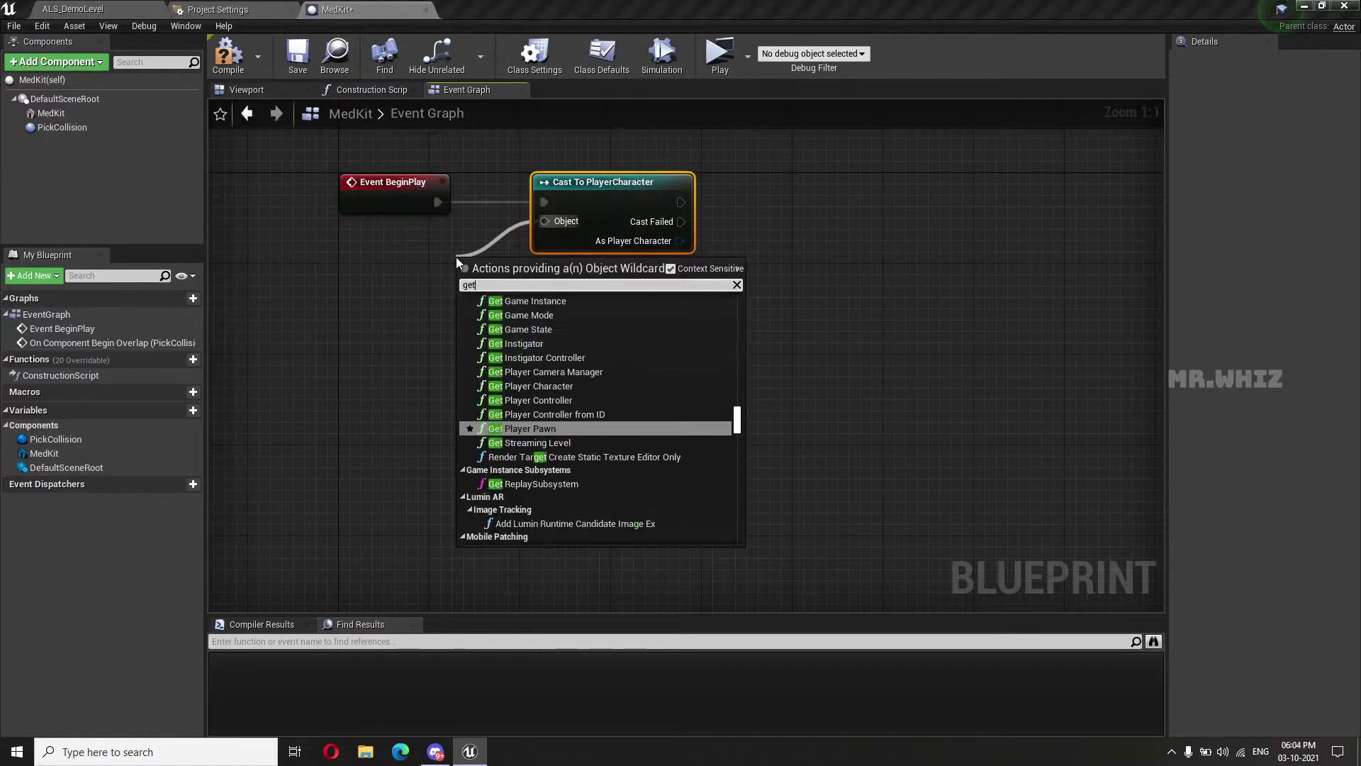
type(" player chara")
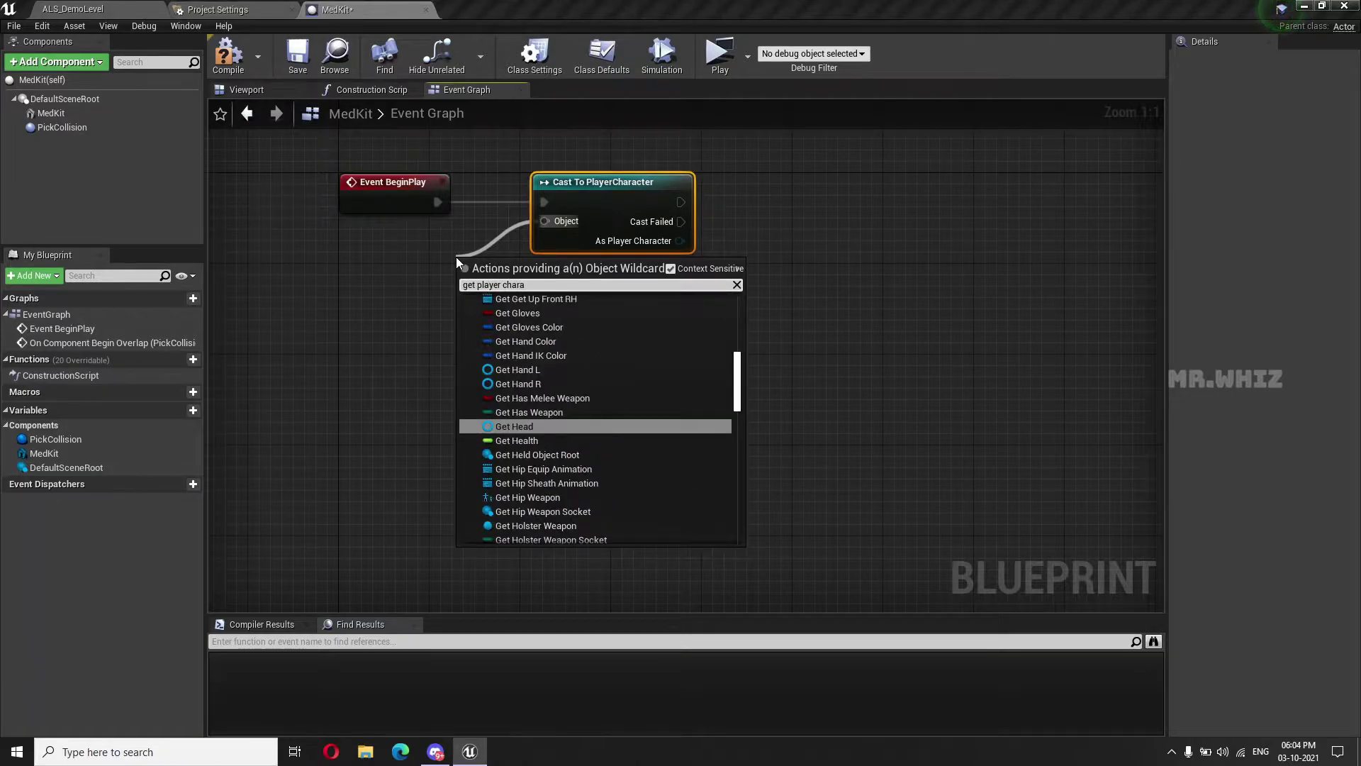
type("c")
key("BackSpace")
key("BackSpace")
key("BackSpace")
key("BackSpace")
type("pawn")
key("Return")
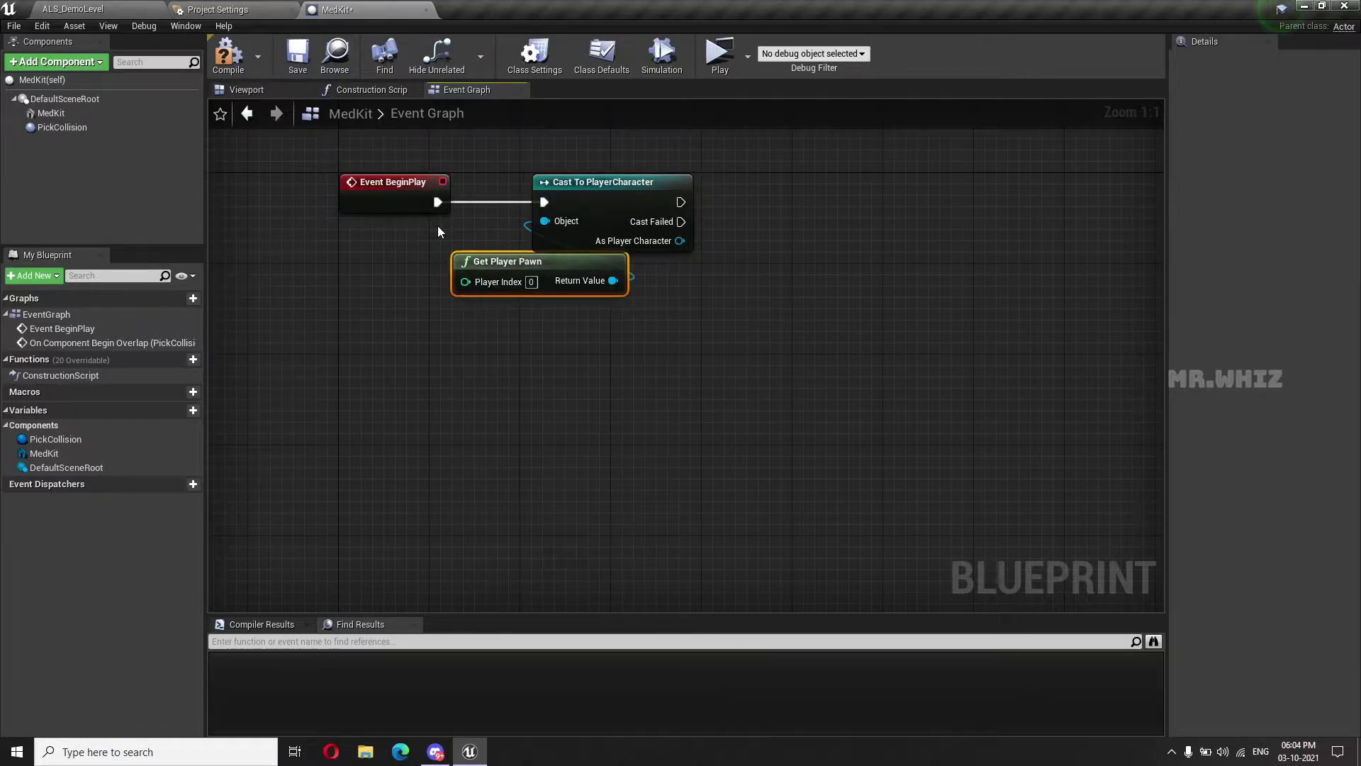
left_click_drag(452, 258, 292, 239)
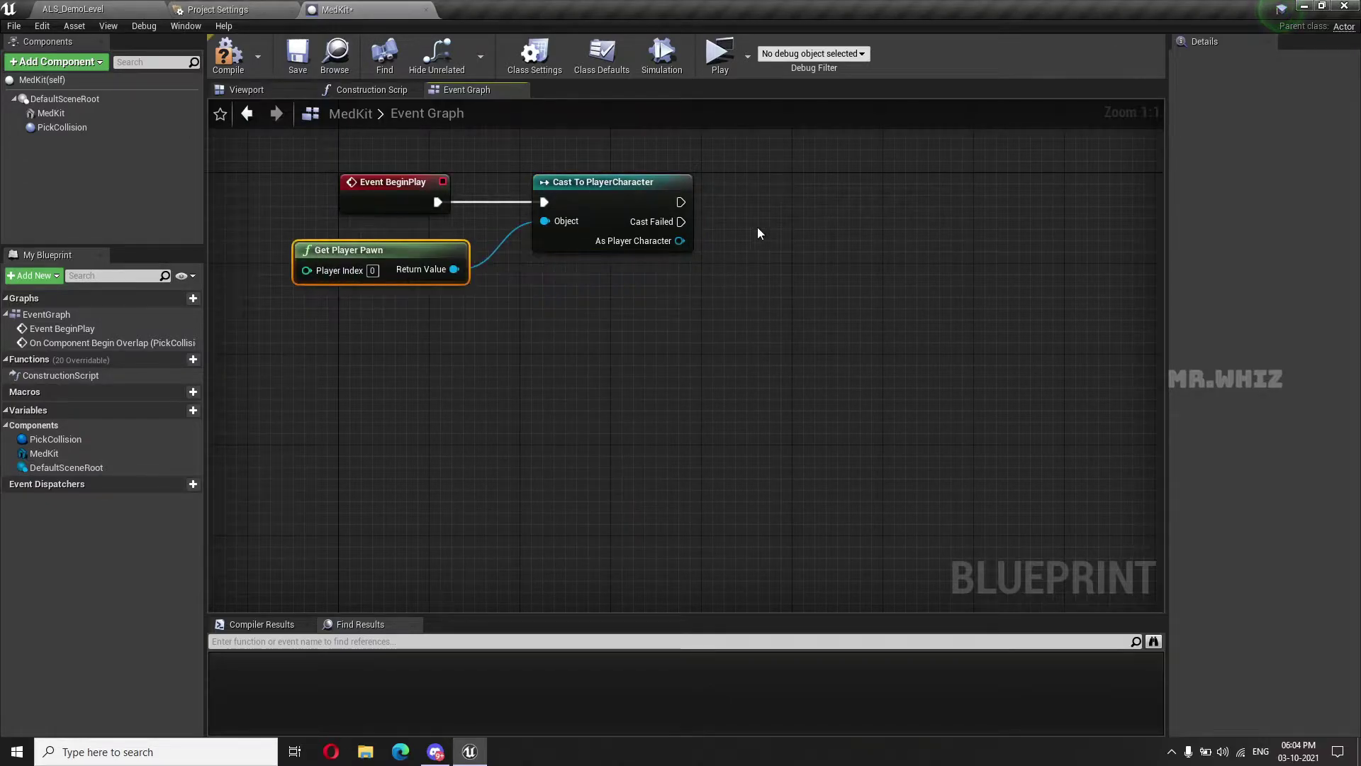
Promote the cast's As Player Character output to a variable named PlayerRef
right_click(656, 241)
left_click(717, 260)
type("PlayerRe")
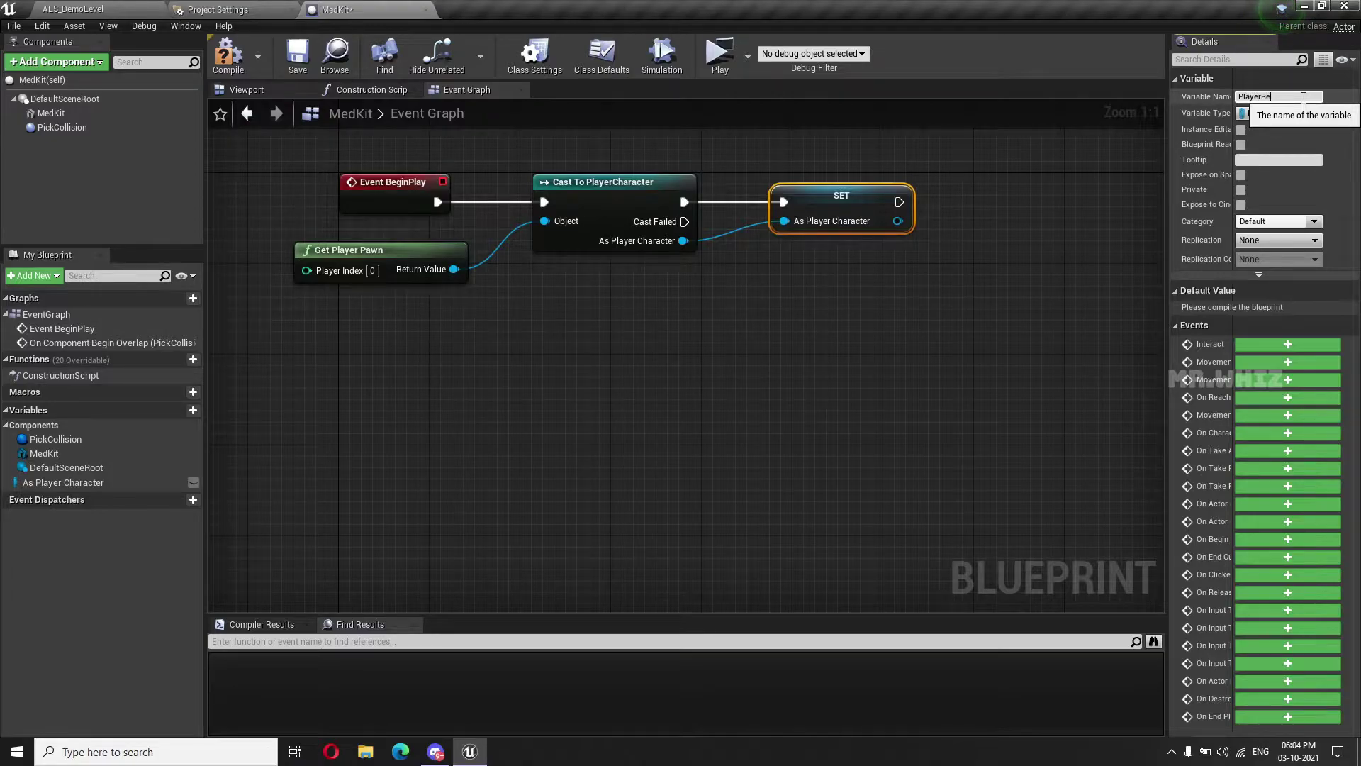
type("f")
key("Return")
scroll(875, 374, "down", 2)
Chain Cast To PlayerCharacter after the PickCollision overlap event, wiring Other Actor into Object
right_click_drag(875, 375, 786, 309)
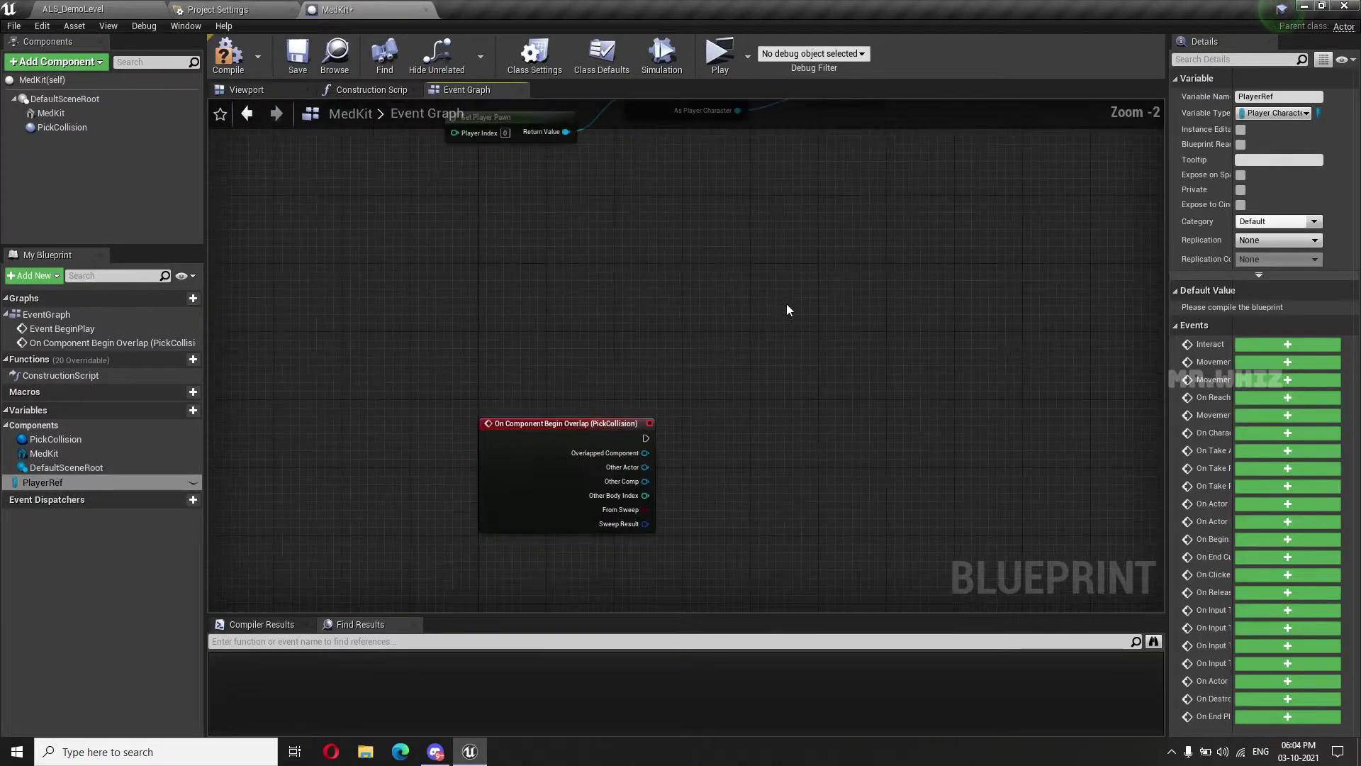
left_click_drag(563, 425, 521, 255)
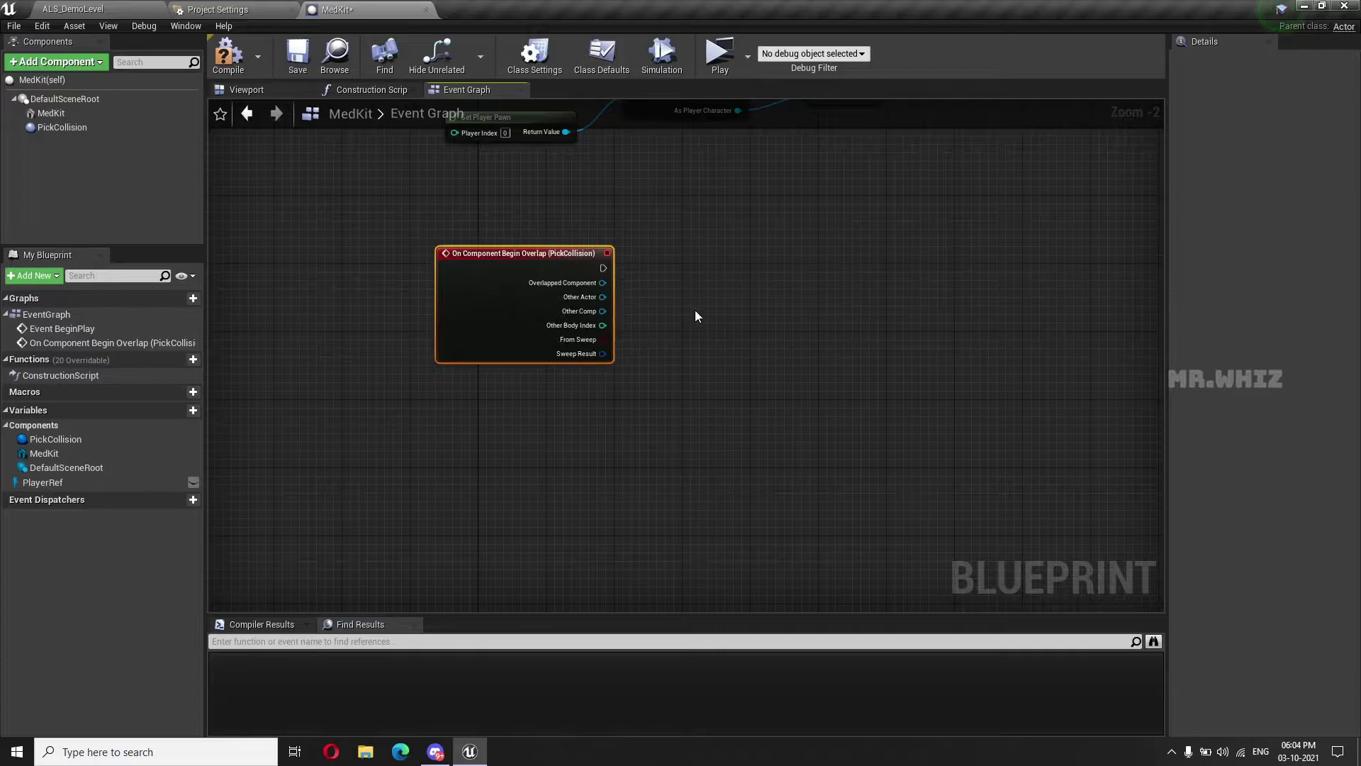
right_click_drag(695, 317, 669, 454)
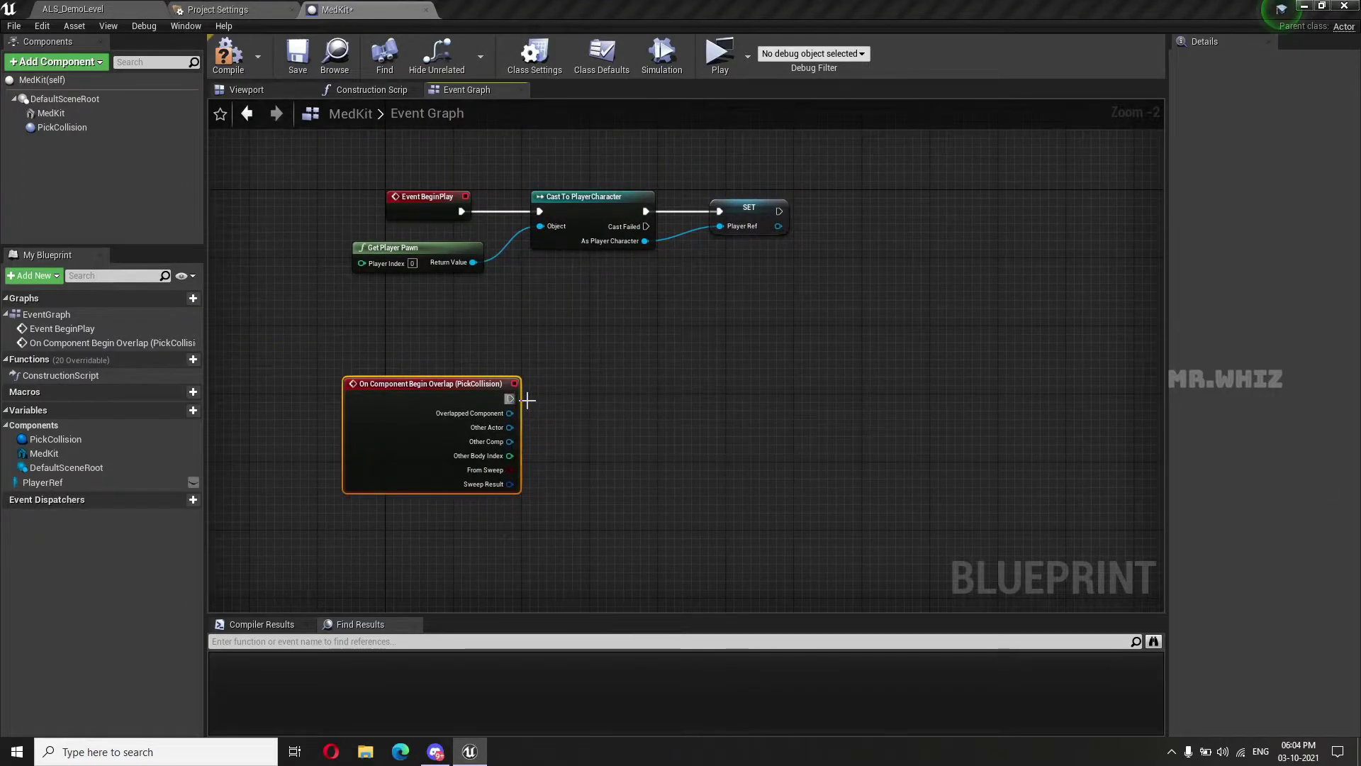
scroll(526, 398, "up", 2)
right_click_drag(602, 420, 574, 340)
left_click_drag(459, 324, 577, 322)
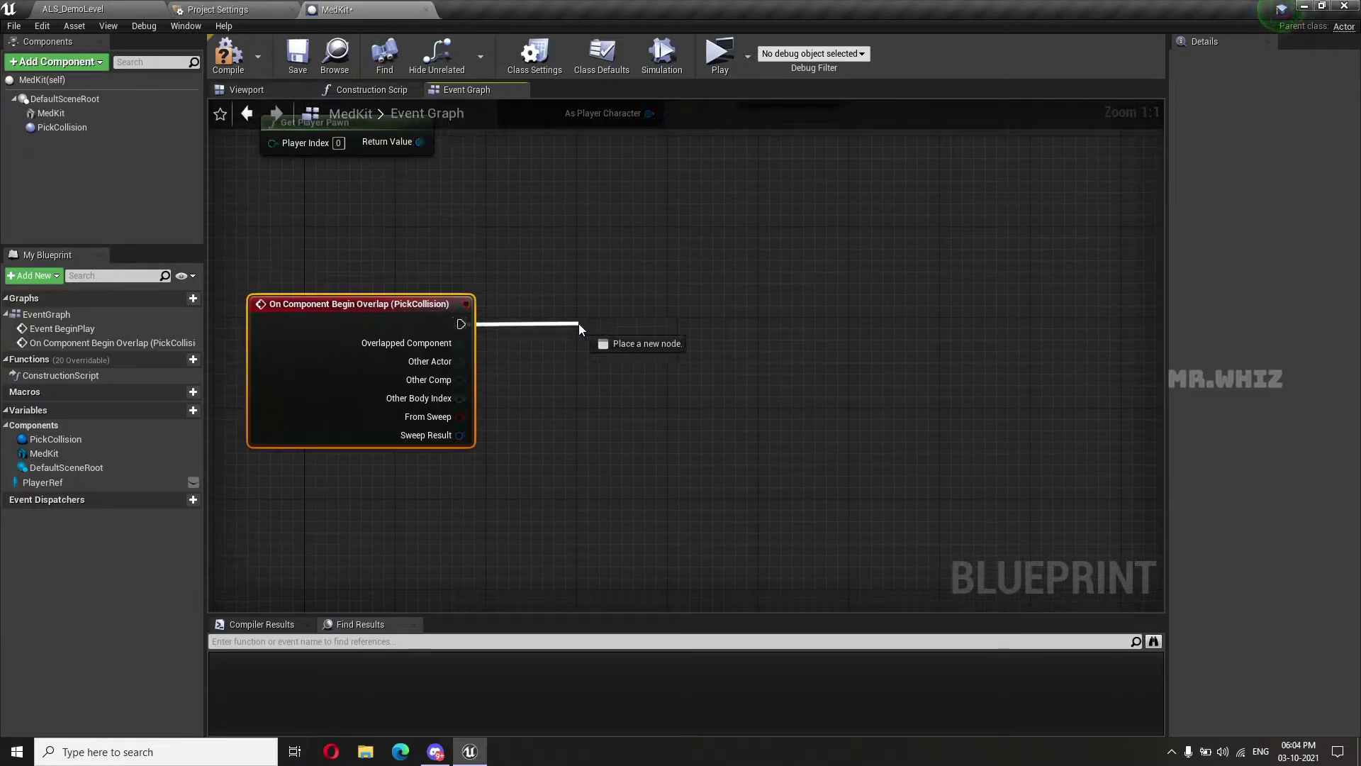
type("cast to ")
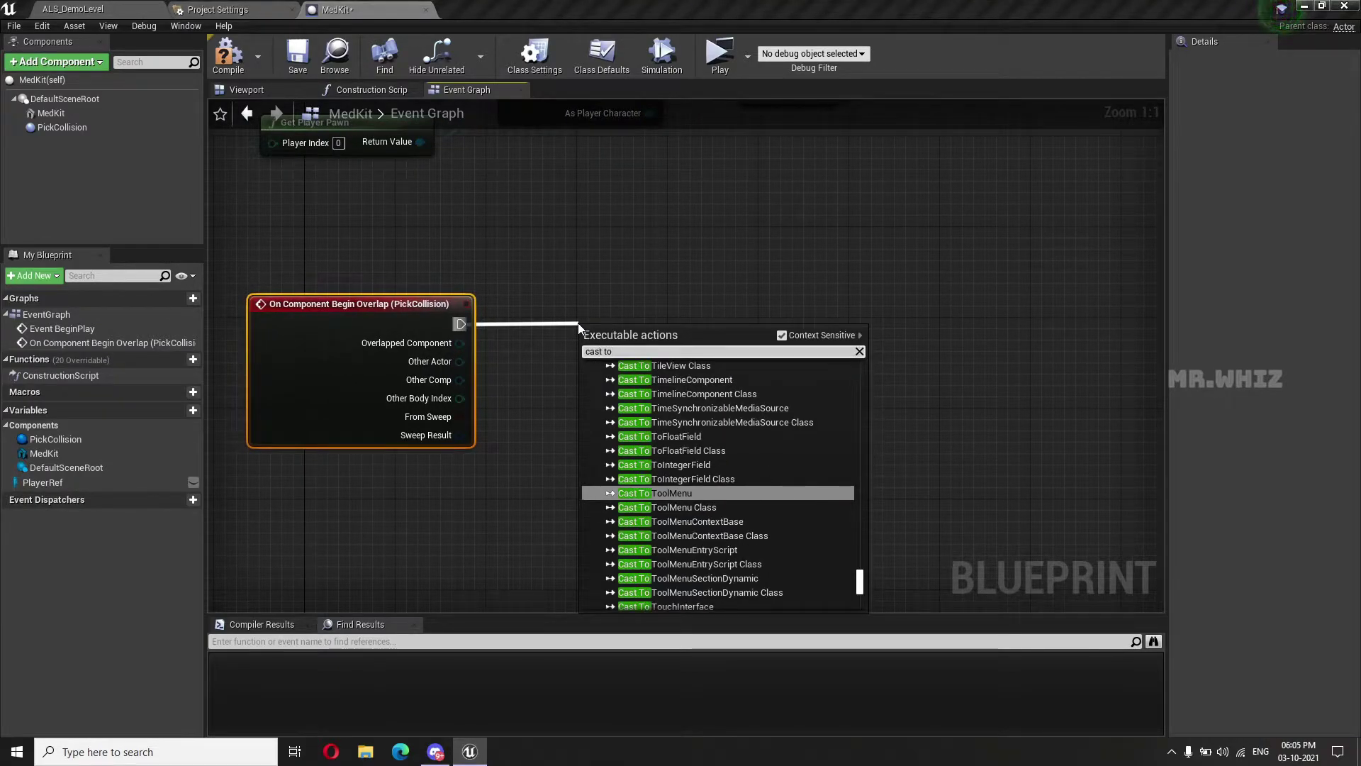
type("player")
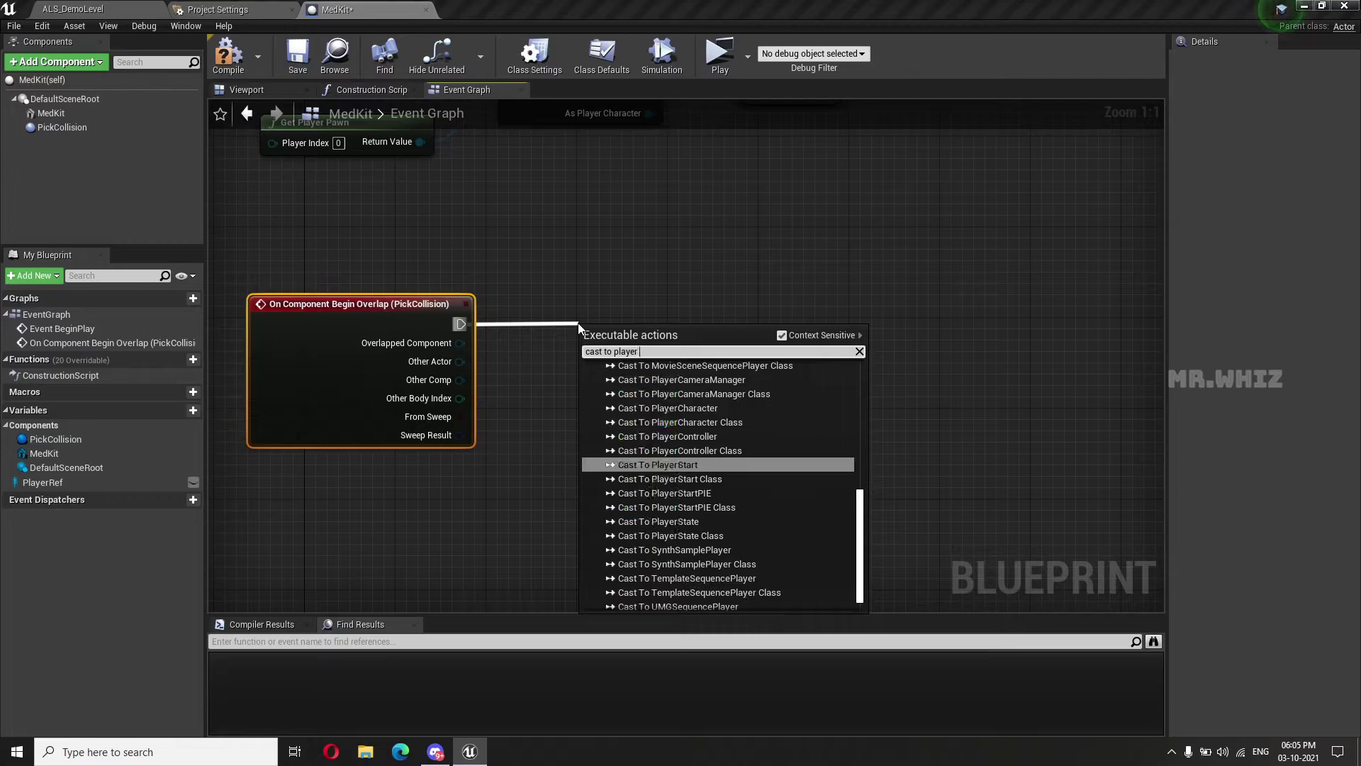
type(" cgh")
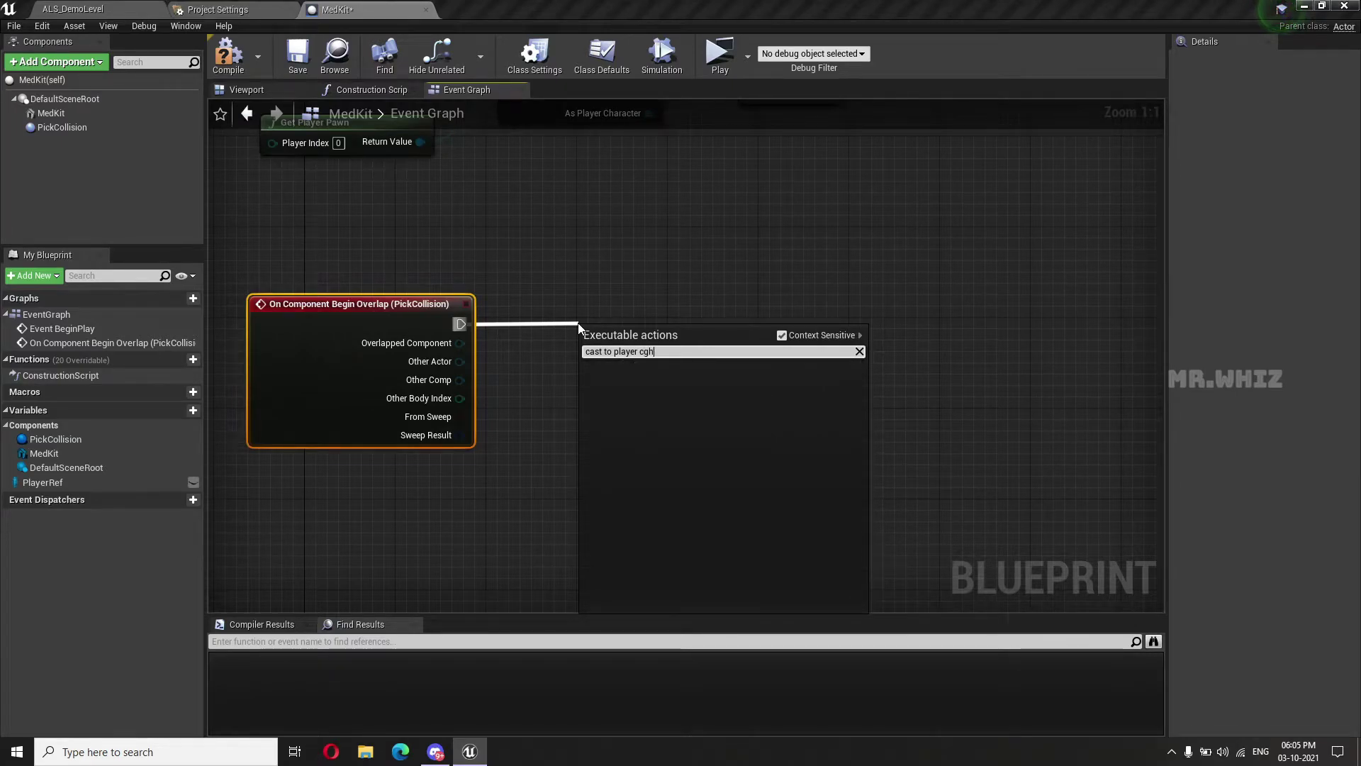
key("BackSpace")
key("BackSpace")
type("a")
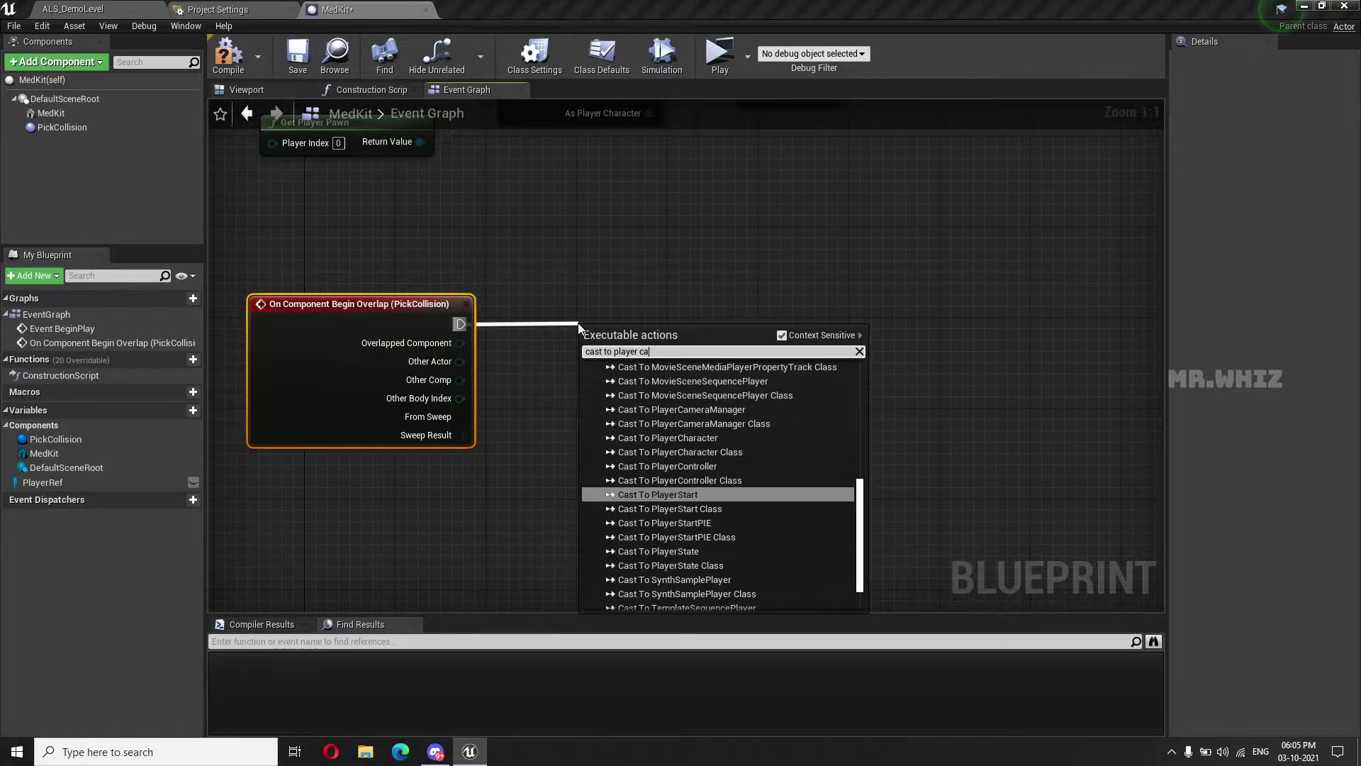
key("BackSpace")
type("har")
key("Return")
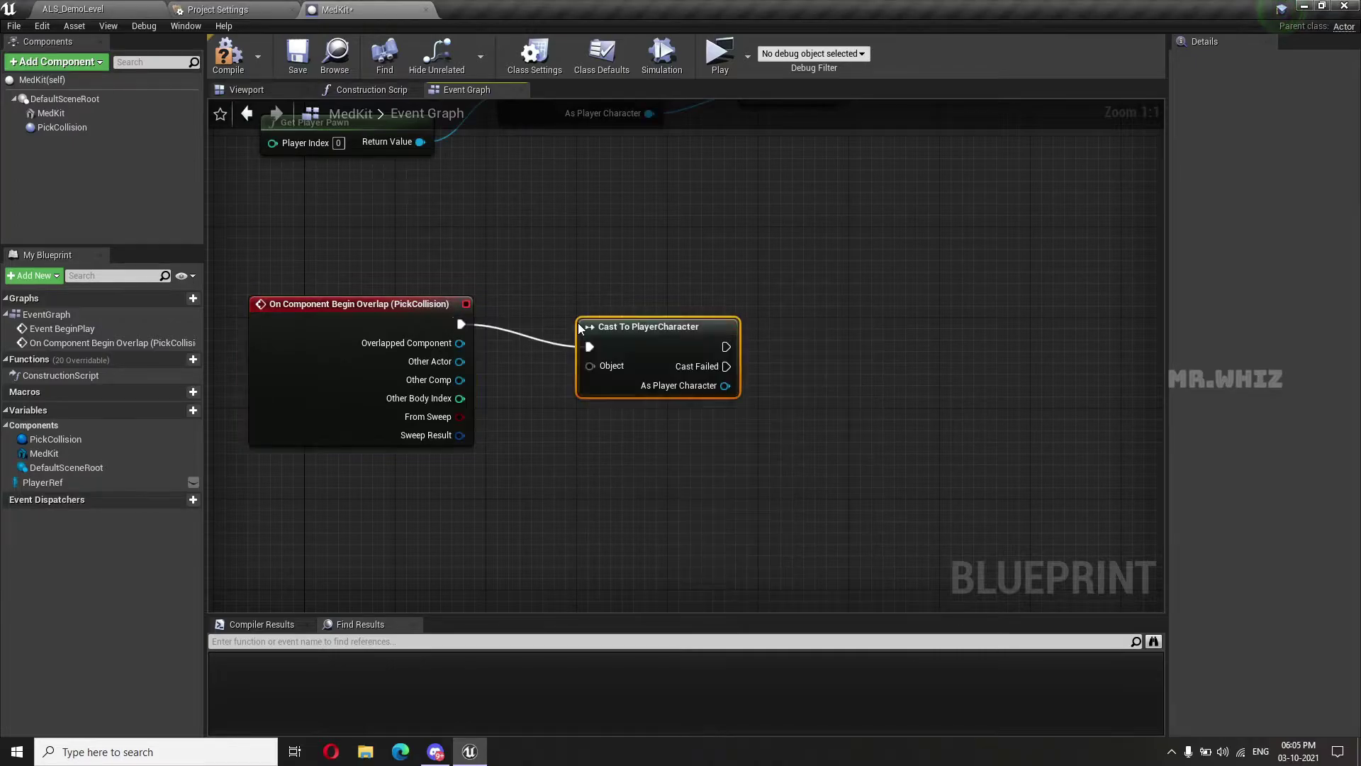
mouse_move(459, 361)
left_mouse_down()
mouse_move(590, 366)
mouse_move(619, 313)
left_mouse_up()
right_click_drag(803, 436, 761, 351)
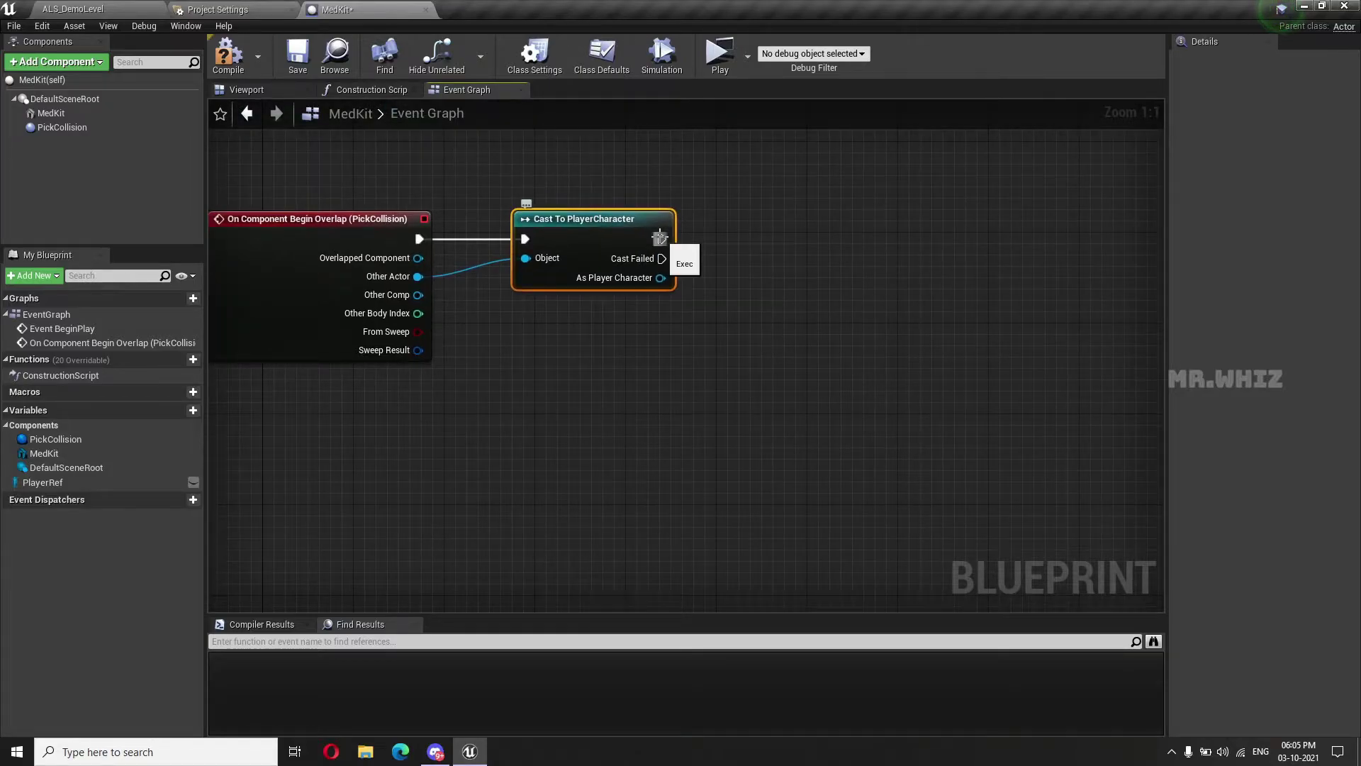
Add a Bind Event to Interact node targeting As Player Character
left_click_drag(660, 278, 756, 238)
type("bind")
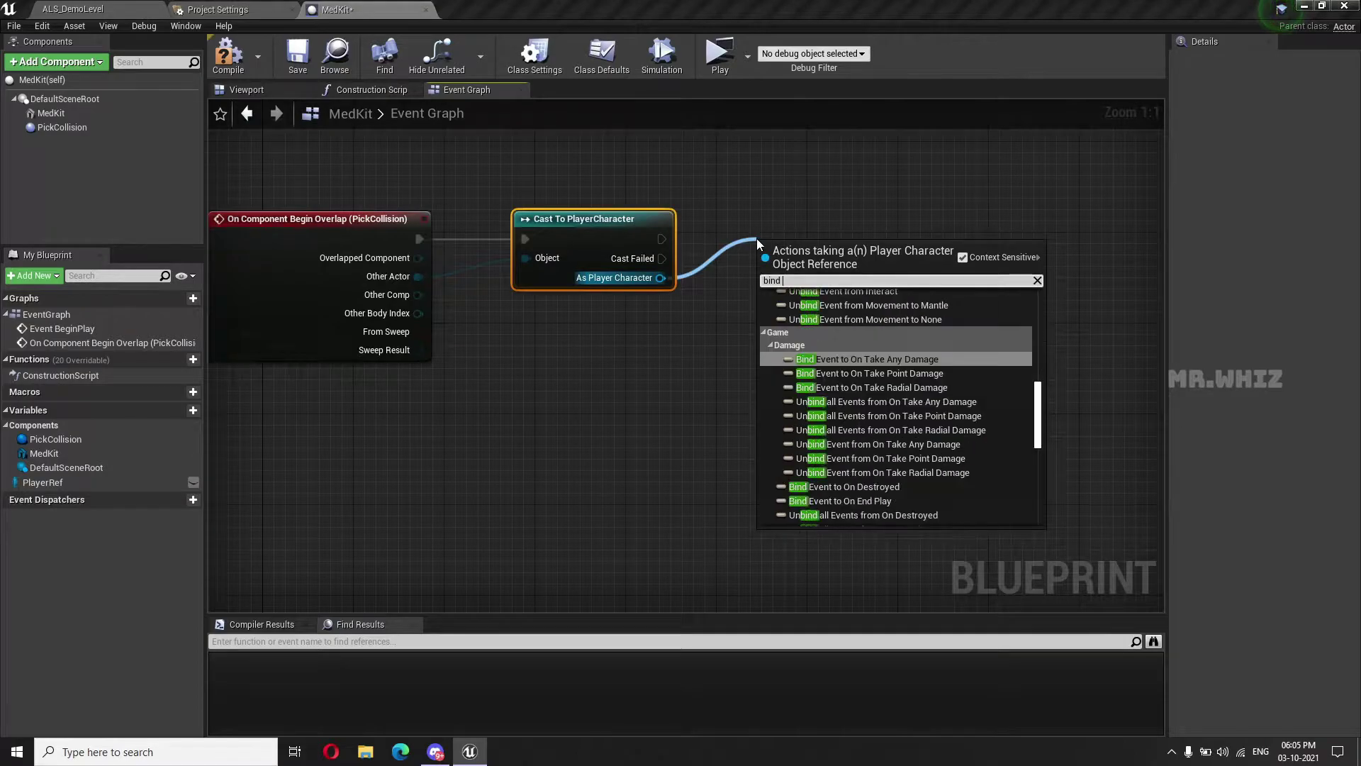
type(" event to inter")
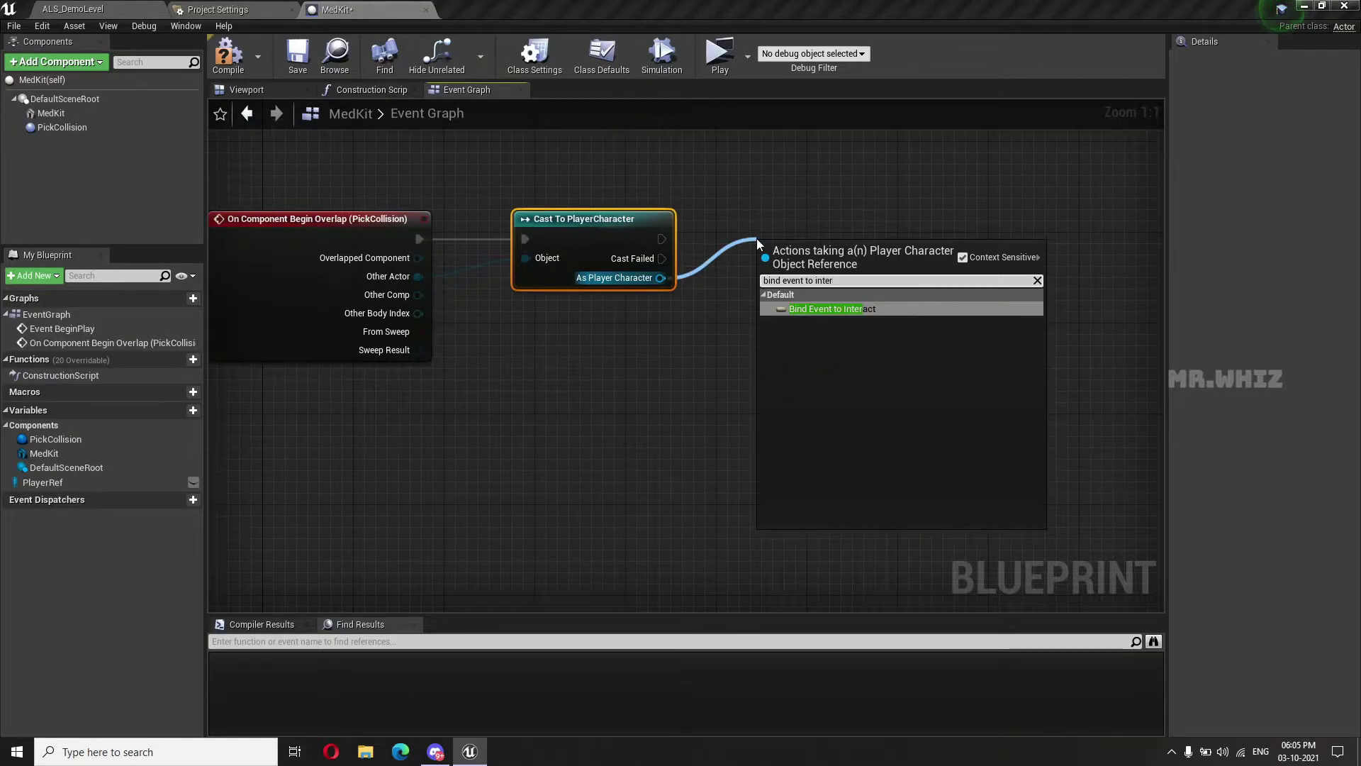
key("Return")
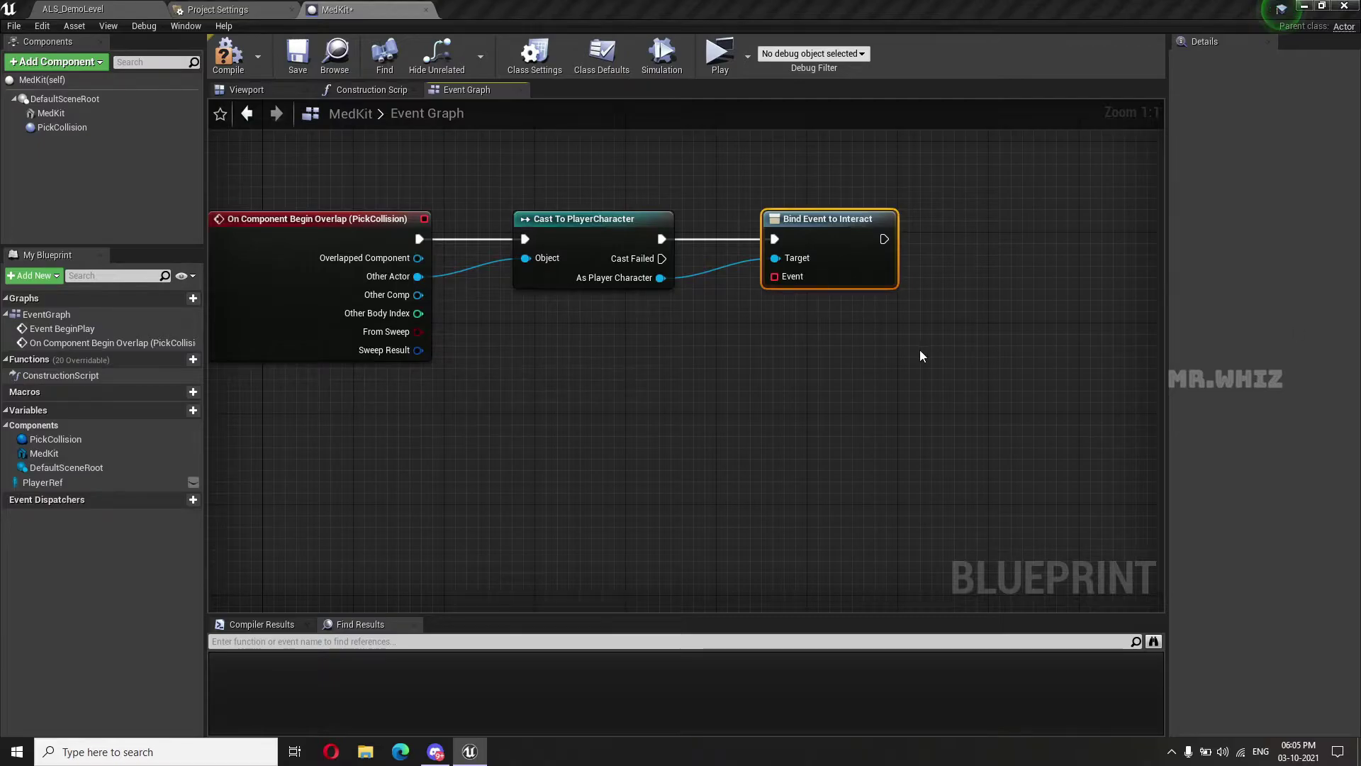
Add a Branch node after the Bind Event to Interact node
right_click_drag(867, 395, 809, 392)
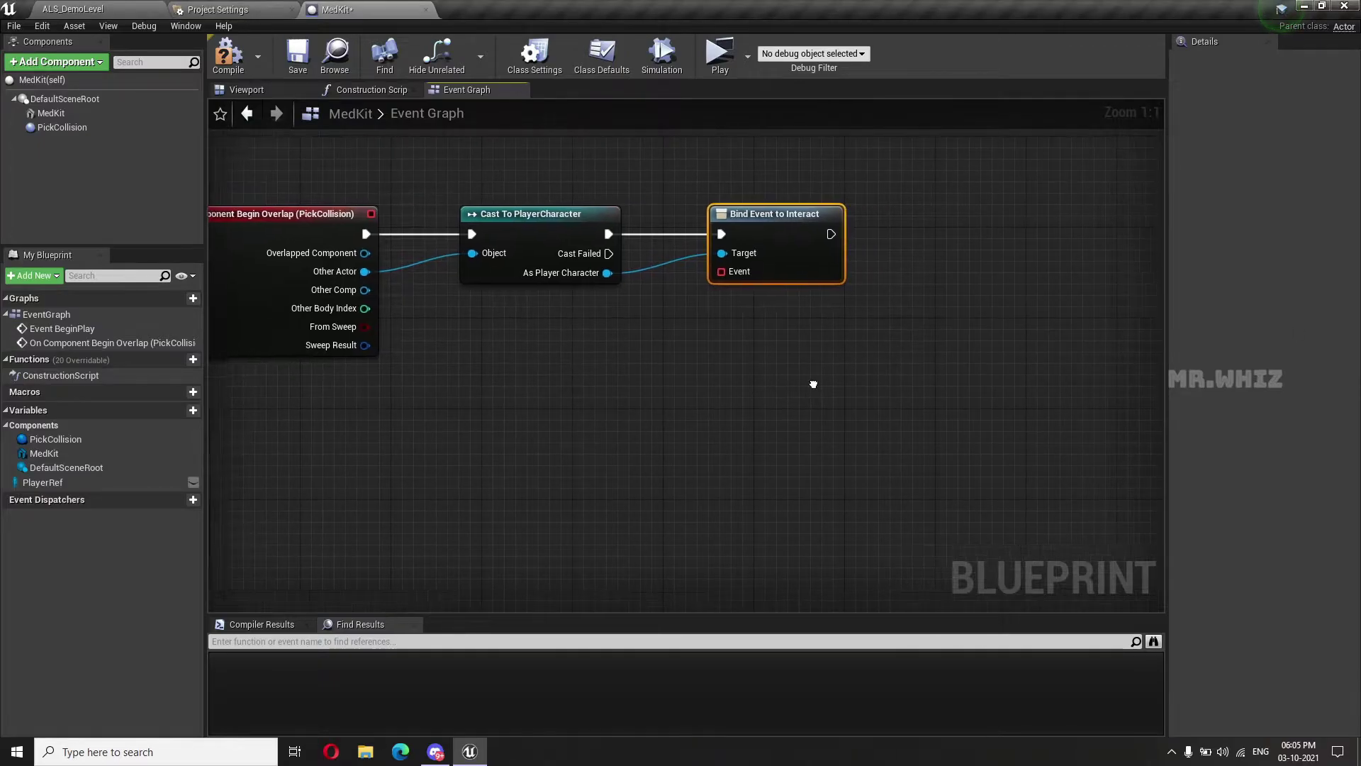
left_click_drag(827, 236, 986, 234)
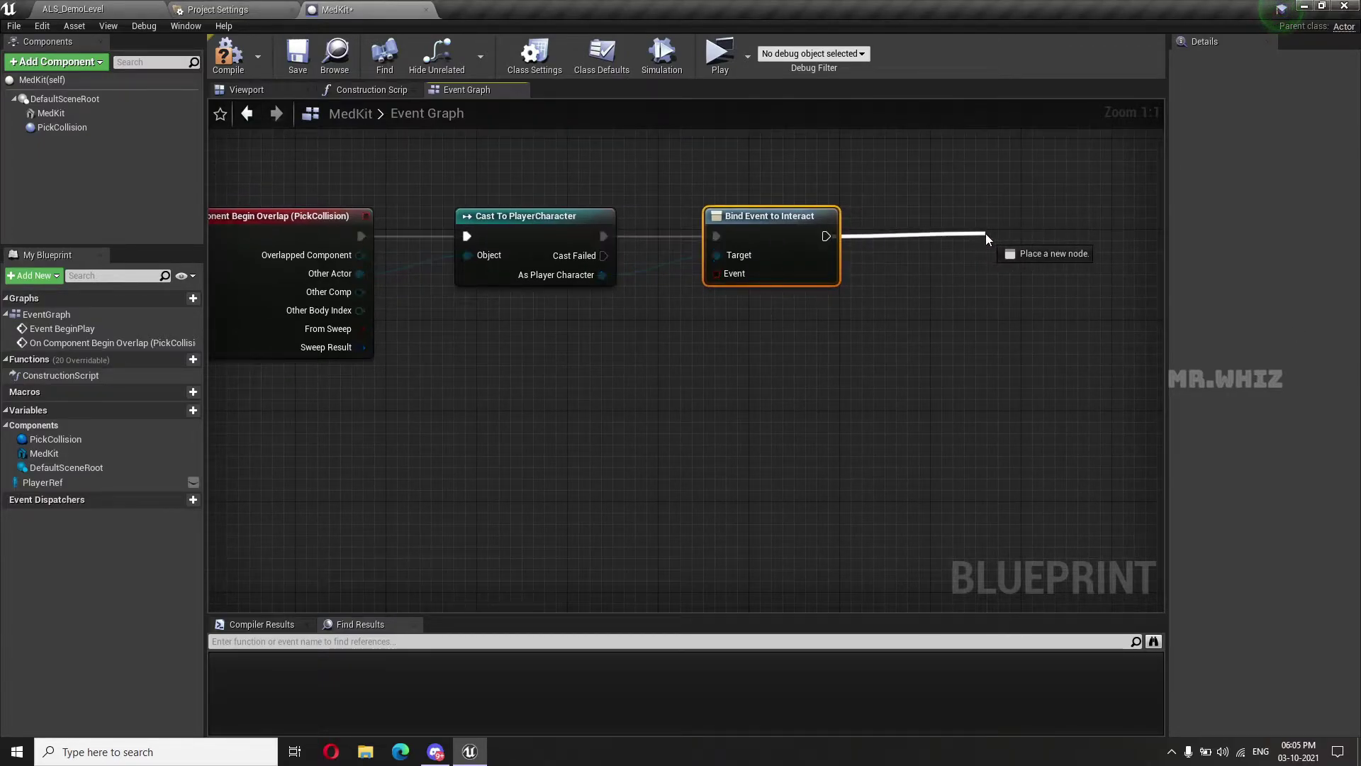
type("bran")
key("Return")
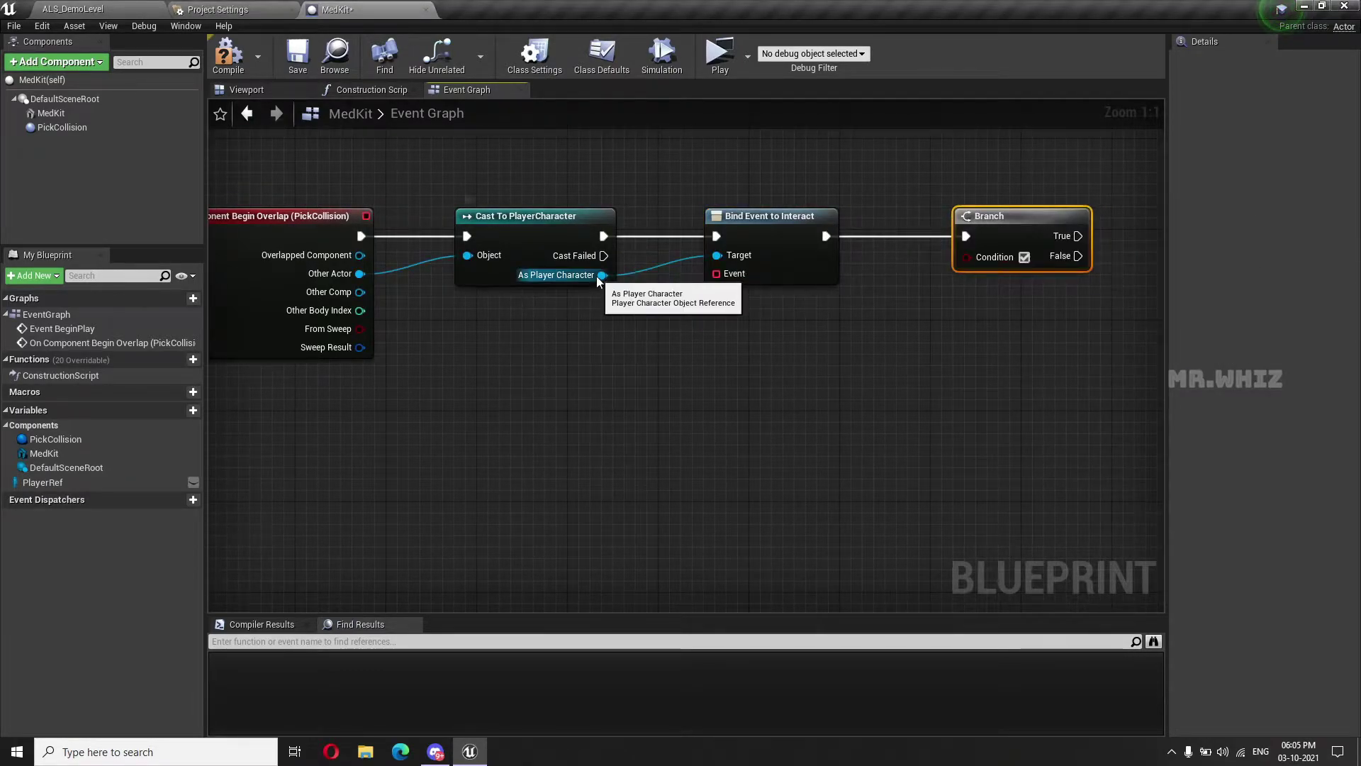
Get the Weapon Pick HUD Ref from As Player Character
left_click_drag(602, 275, 632, 338)
type("weap")
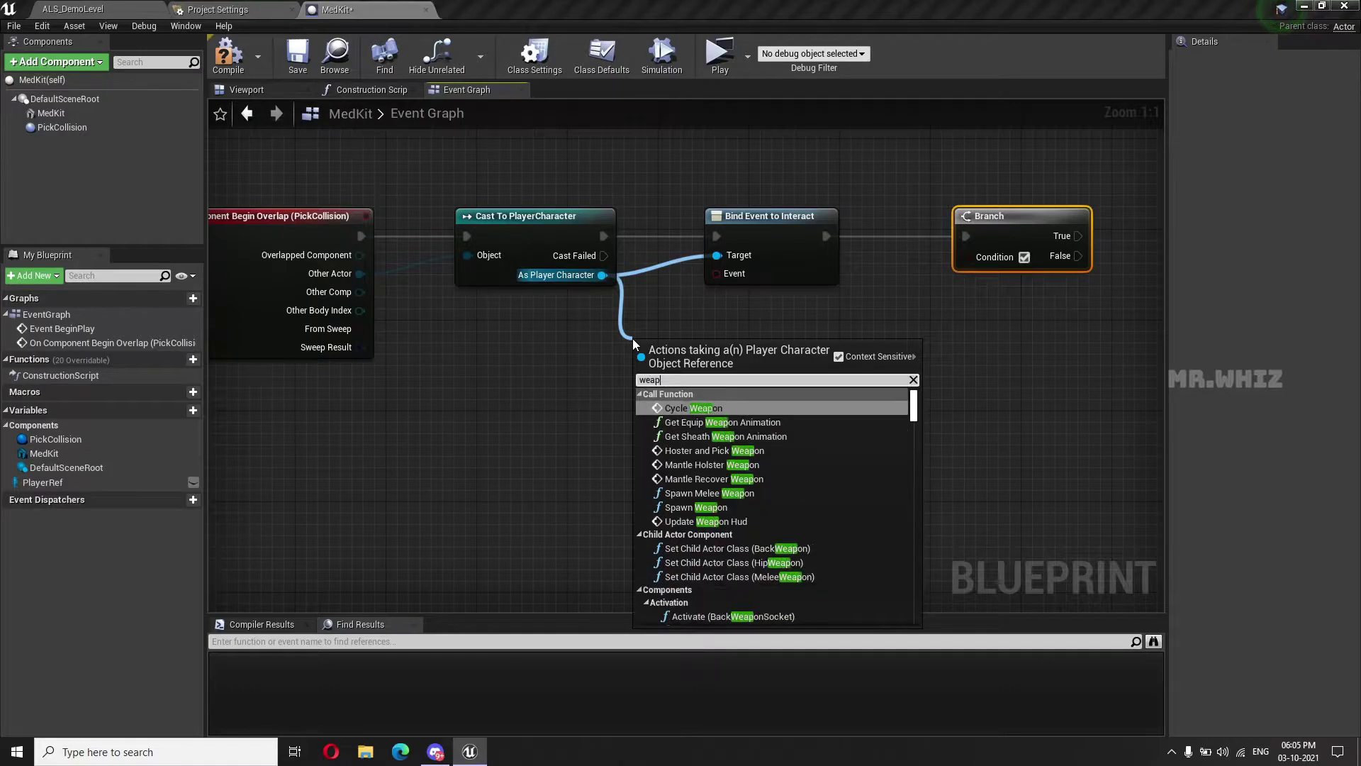
type("on pick")
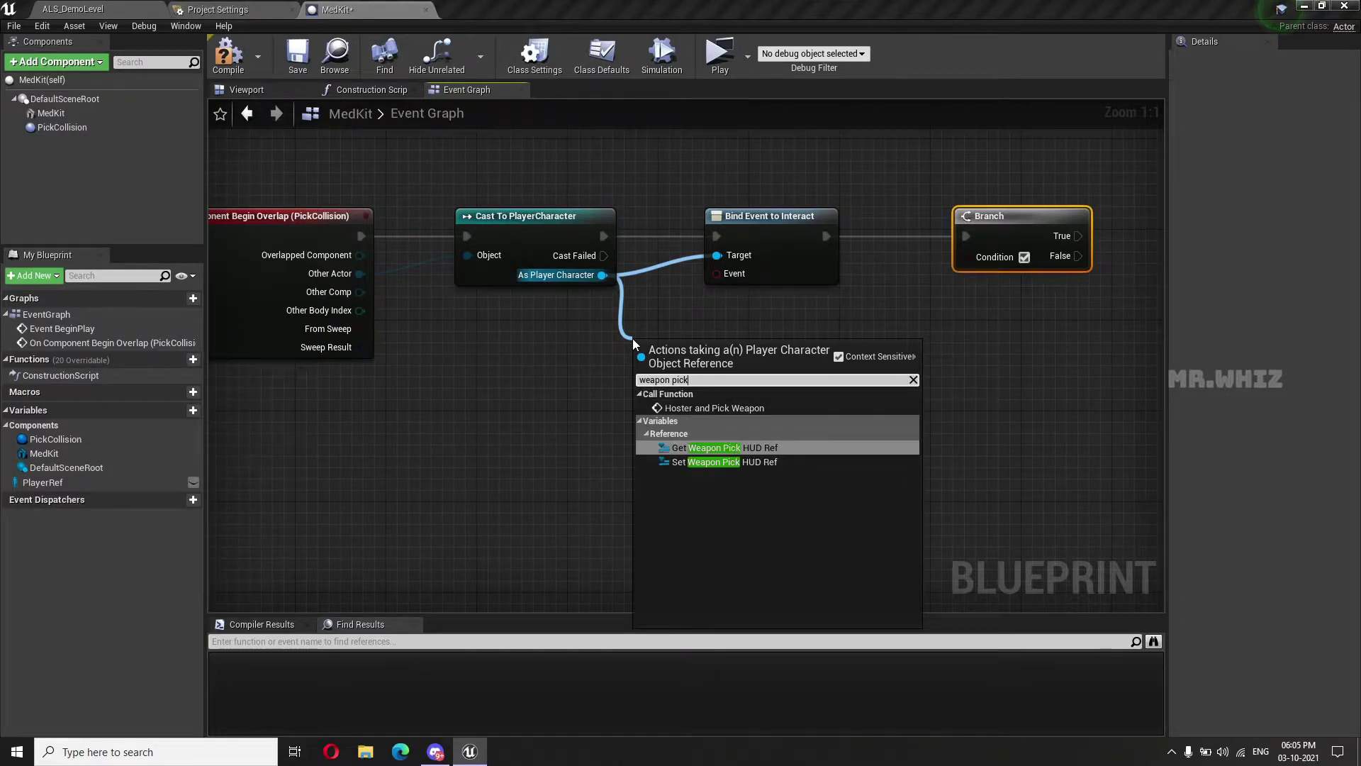
key("Up")
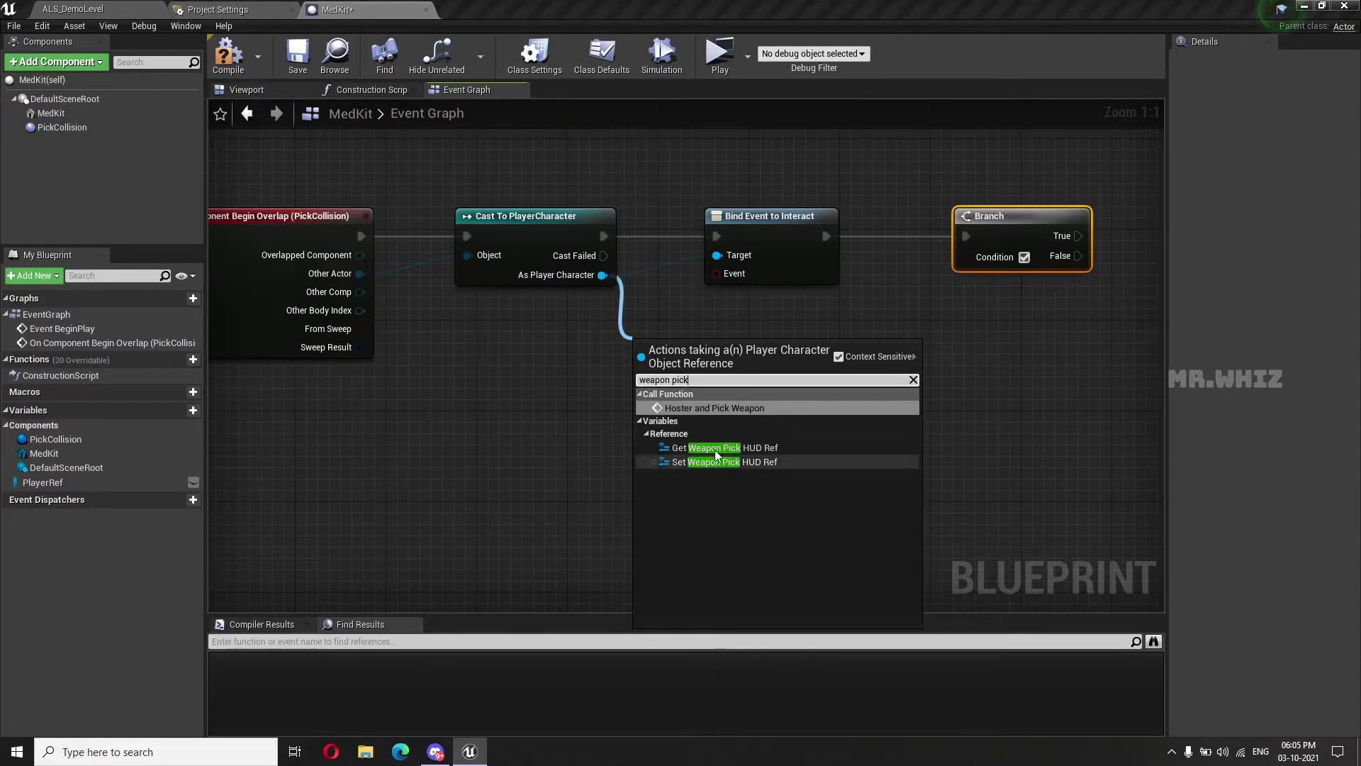
left_click(716, 447)
left_click_drag(693, 353, 727, 319)
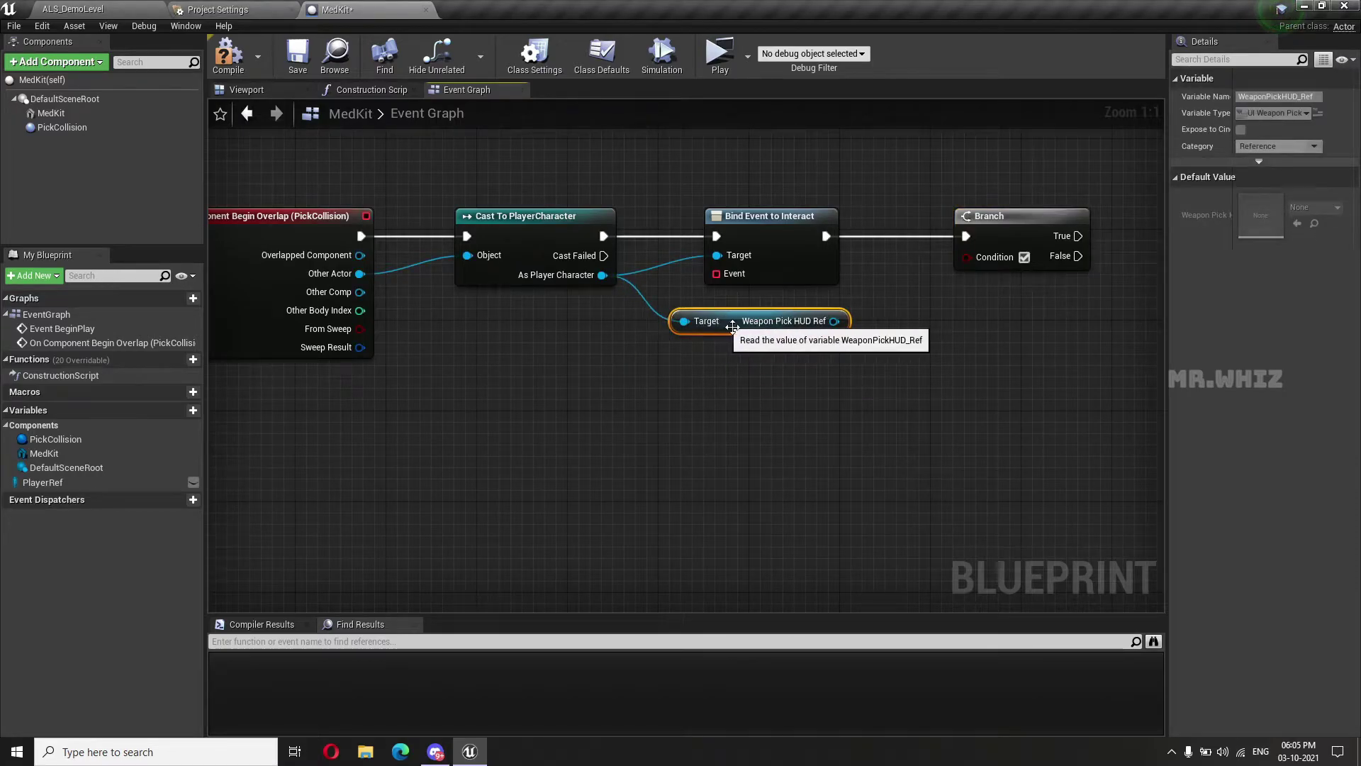
Feed the HUD ref's Is in Viewport result into the Branch condition
left_click_drag(833, 321, 858, 352)
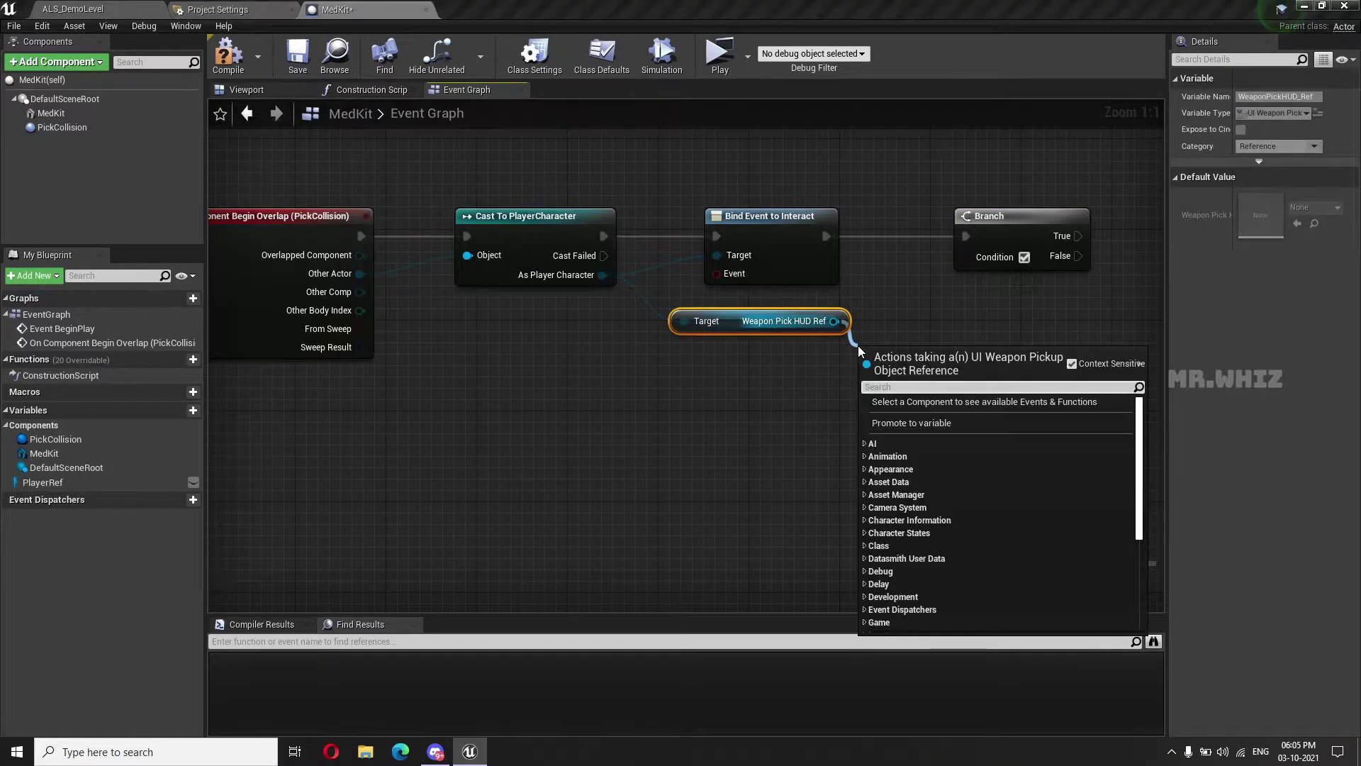
type("is in view")
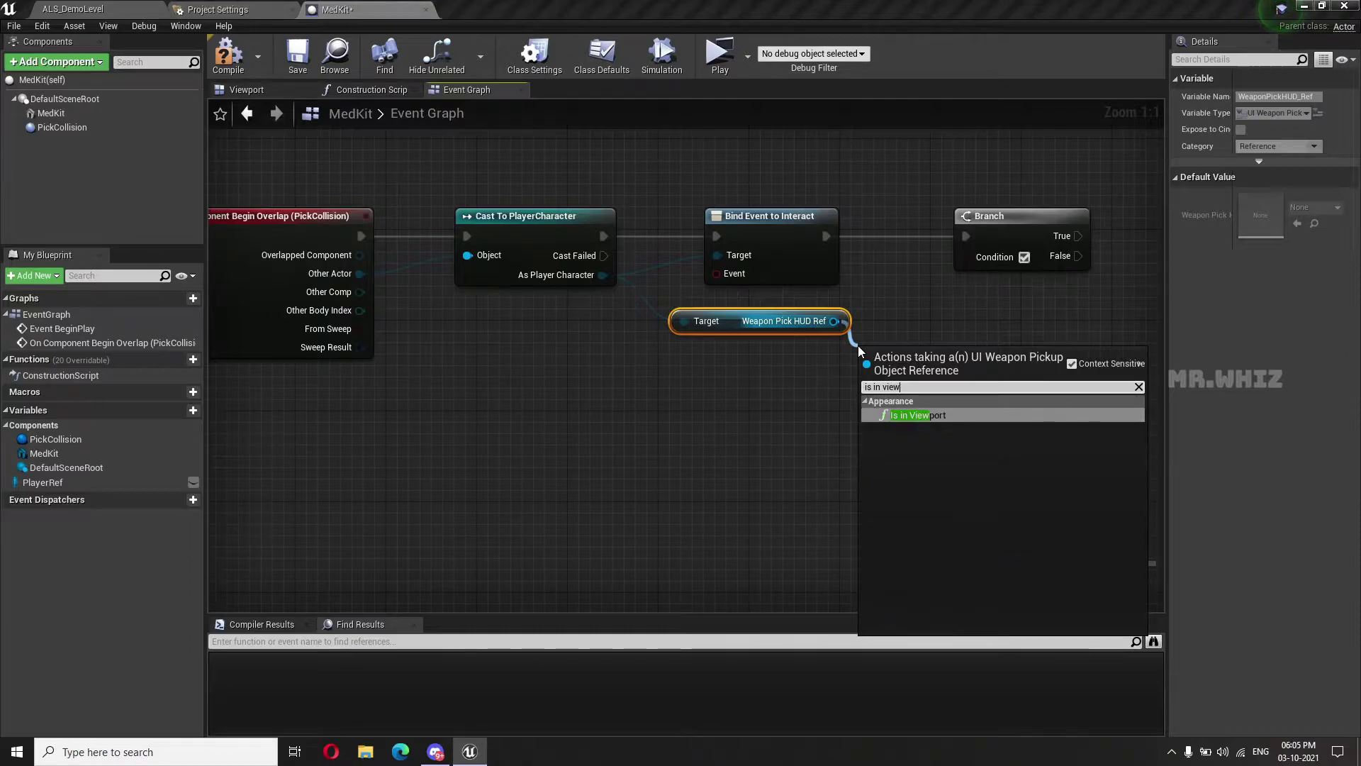
key("Return")
mouse_move(913, 370)
left_mouse_down()
mouse_move(742, 382)
mouse_move(931, 294)
mouse_move(969, 257)
left_mouse_up()
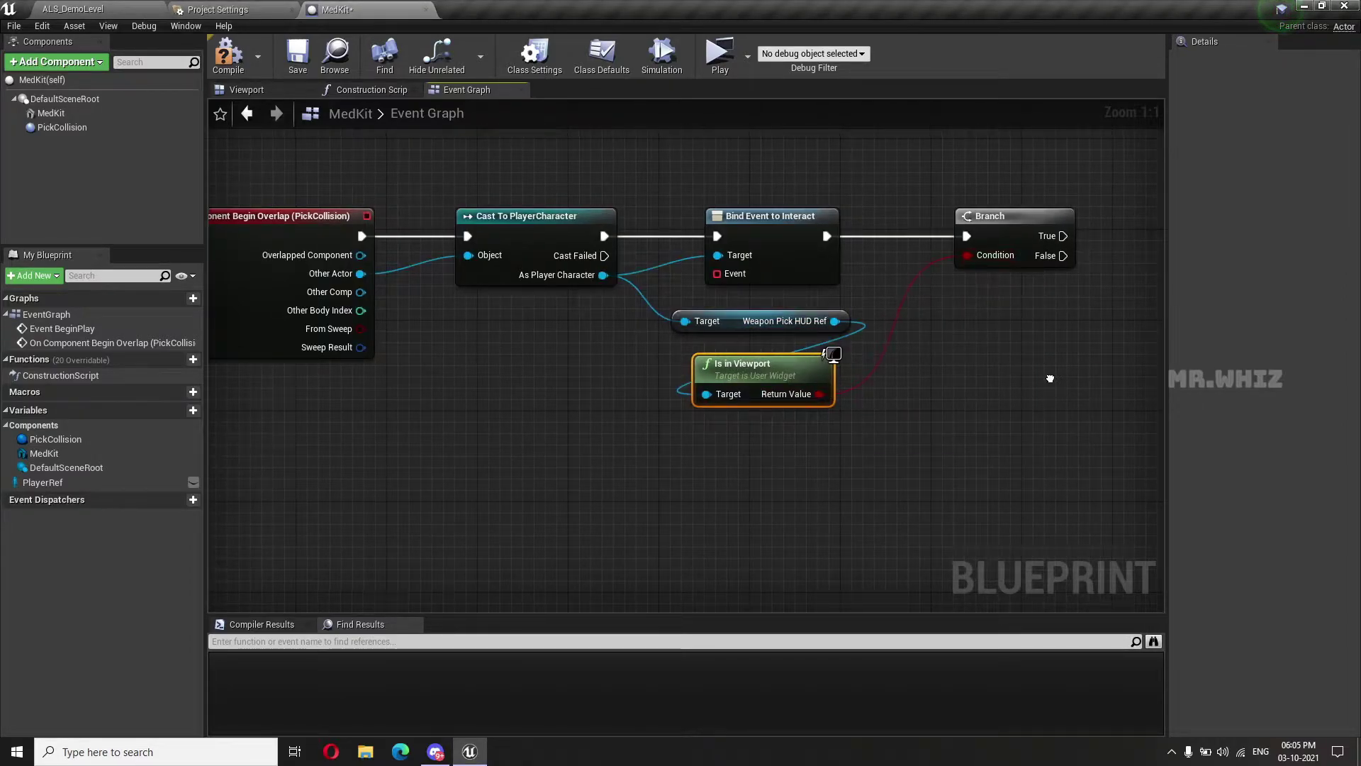
right_click_drag(961, 380, 796, 384)
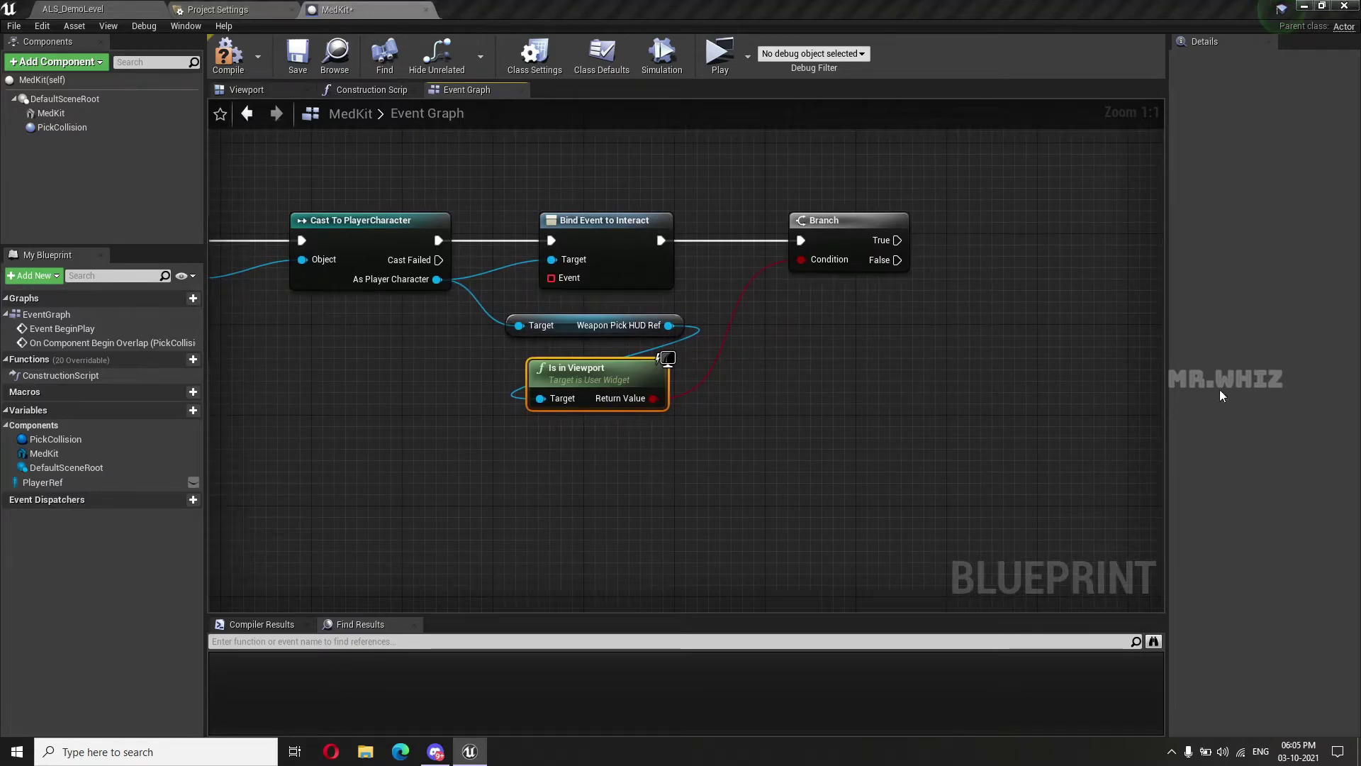
Run Add to Viewport for the HUD ref from the Branch's False output
left_click_drag(898, 260, 1028, 266)
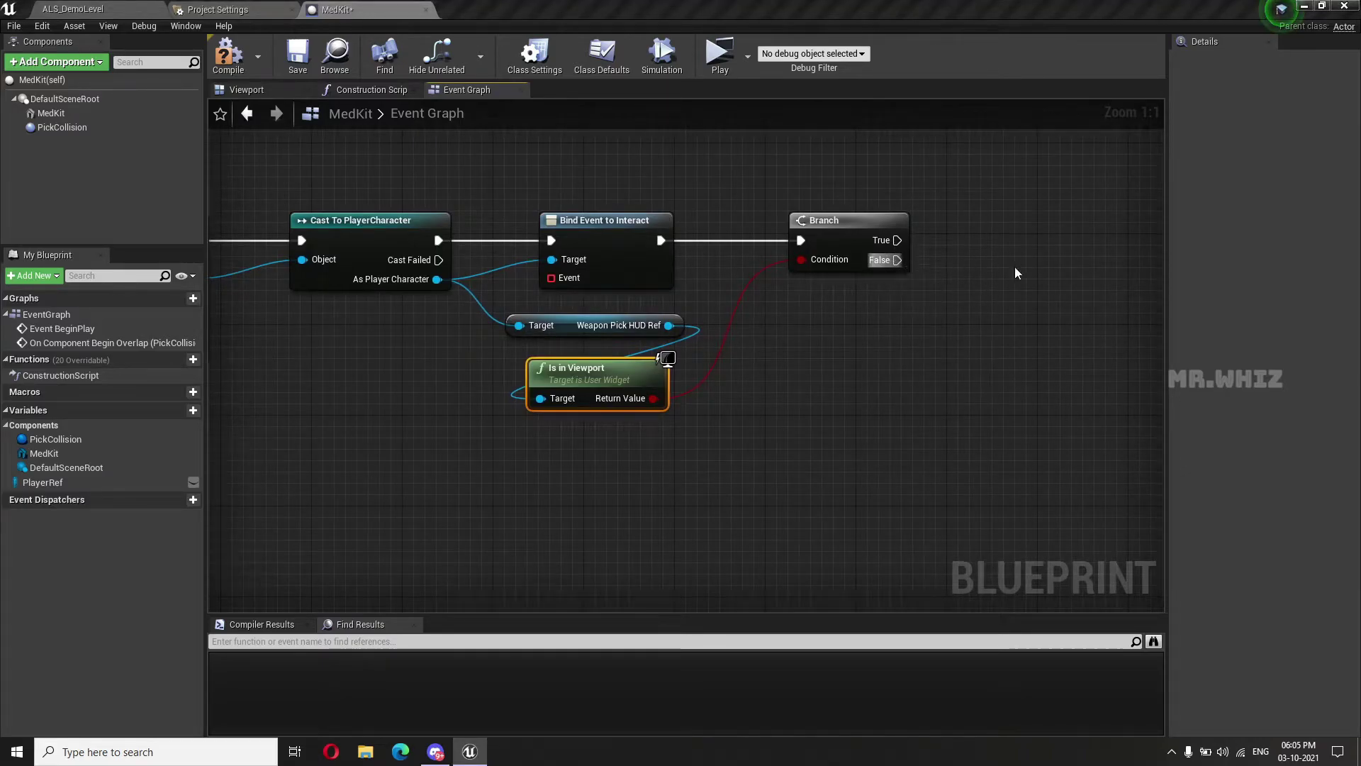
left_click_drag(669, 325, 1016, 329)
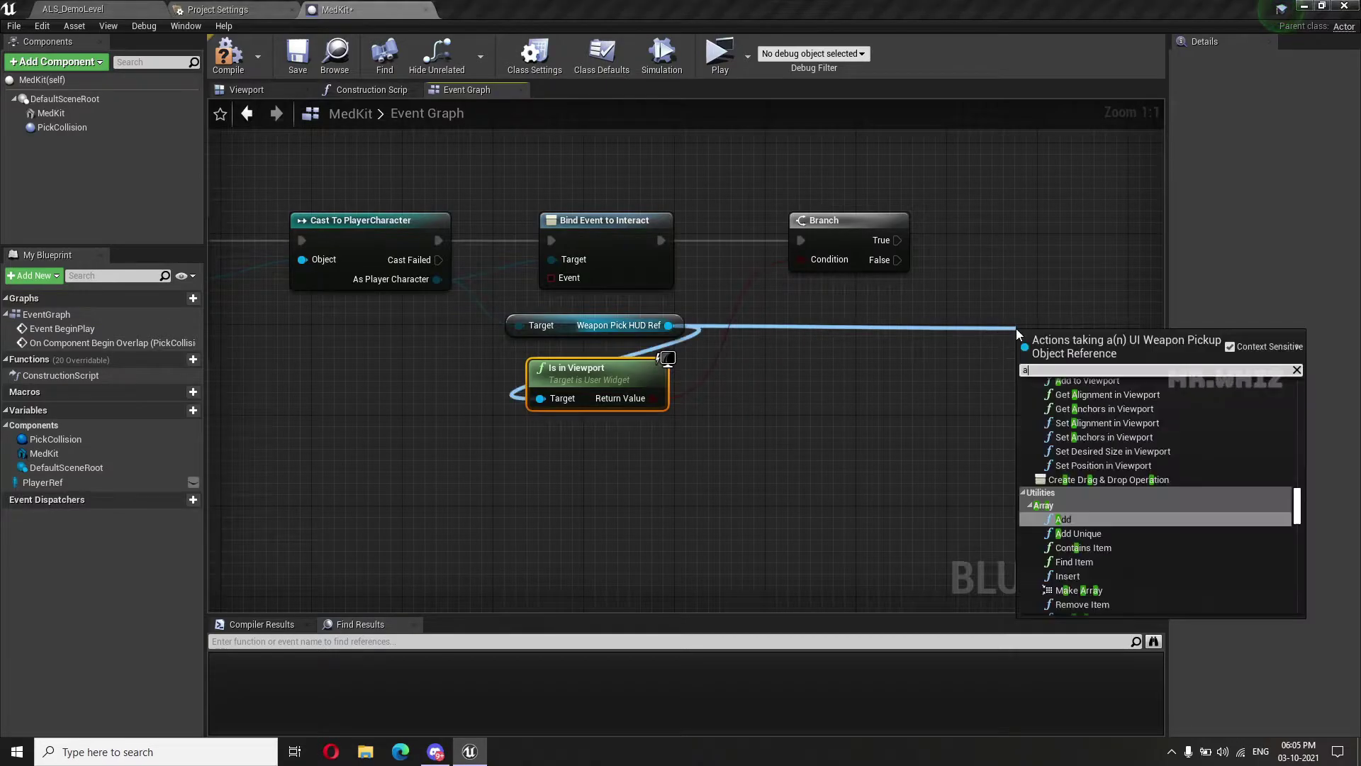
type("add to view")
key("Return")
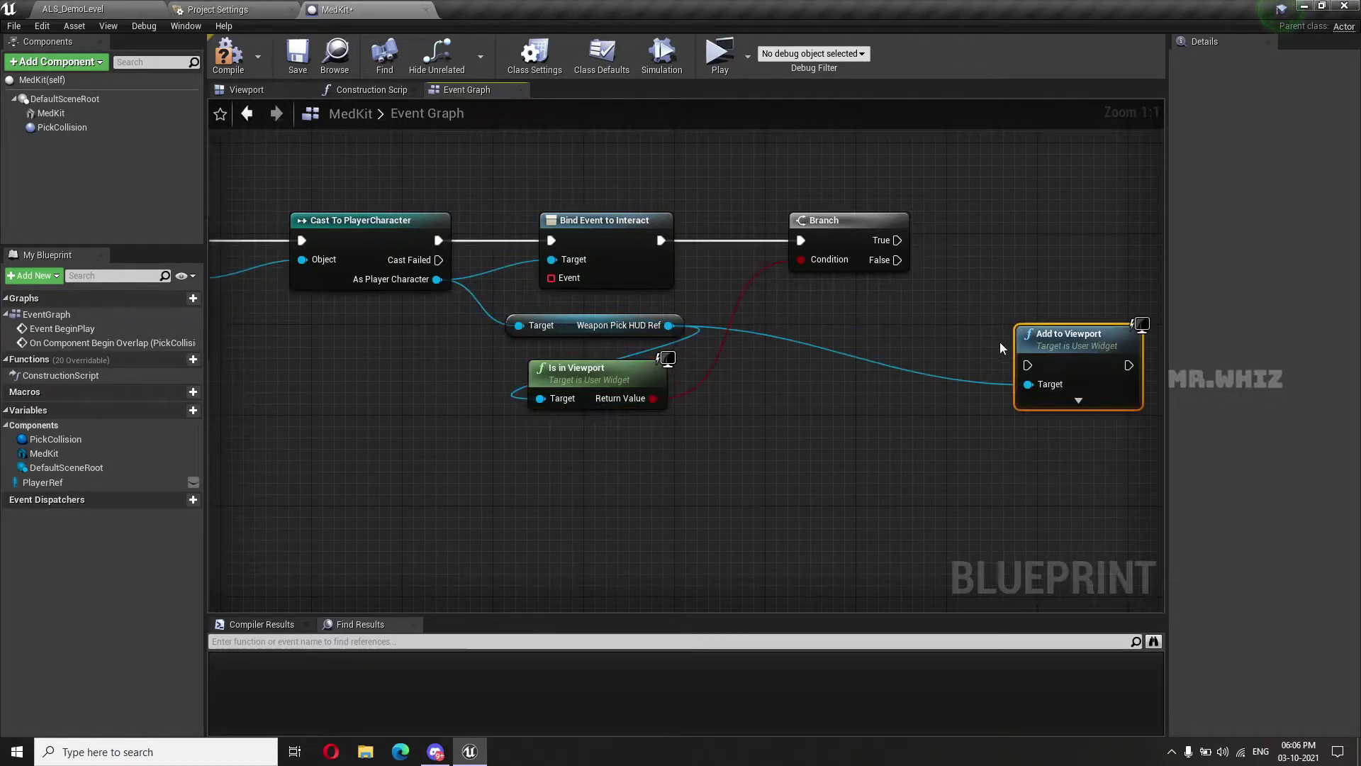
left_click_drag(898, 260, 1005, 308)
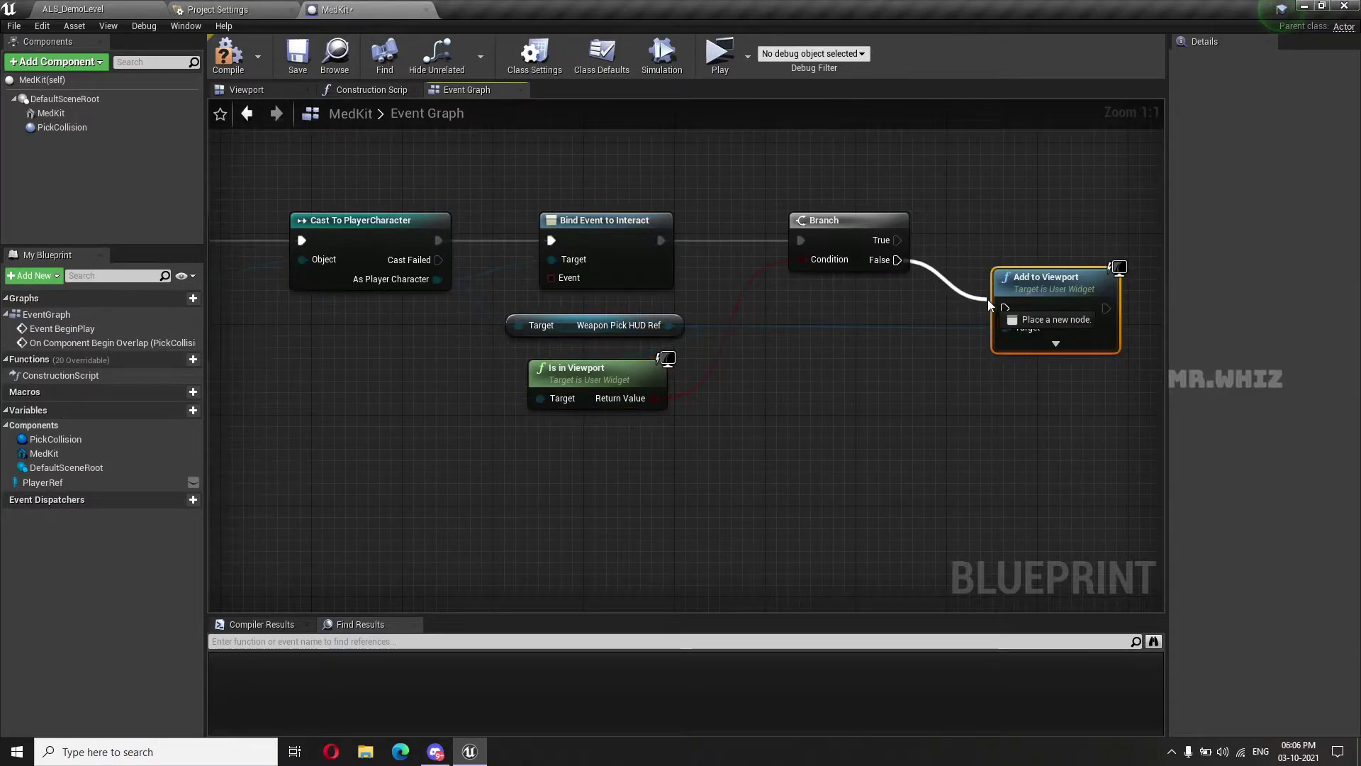
scroll(807, 432, "down", 1)
mouse_move(807, 433)
right_mouse_down()
mouse_move(980, 370)
mouse_move(956, 358)
right_mouse_up()
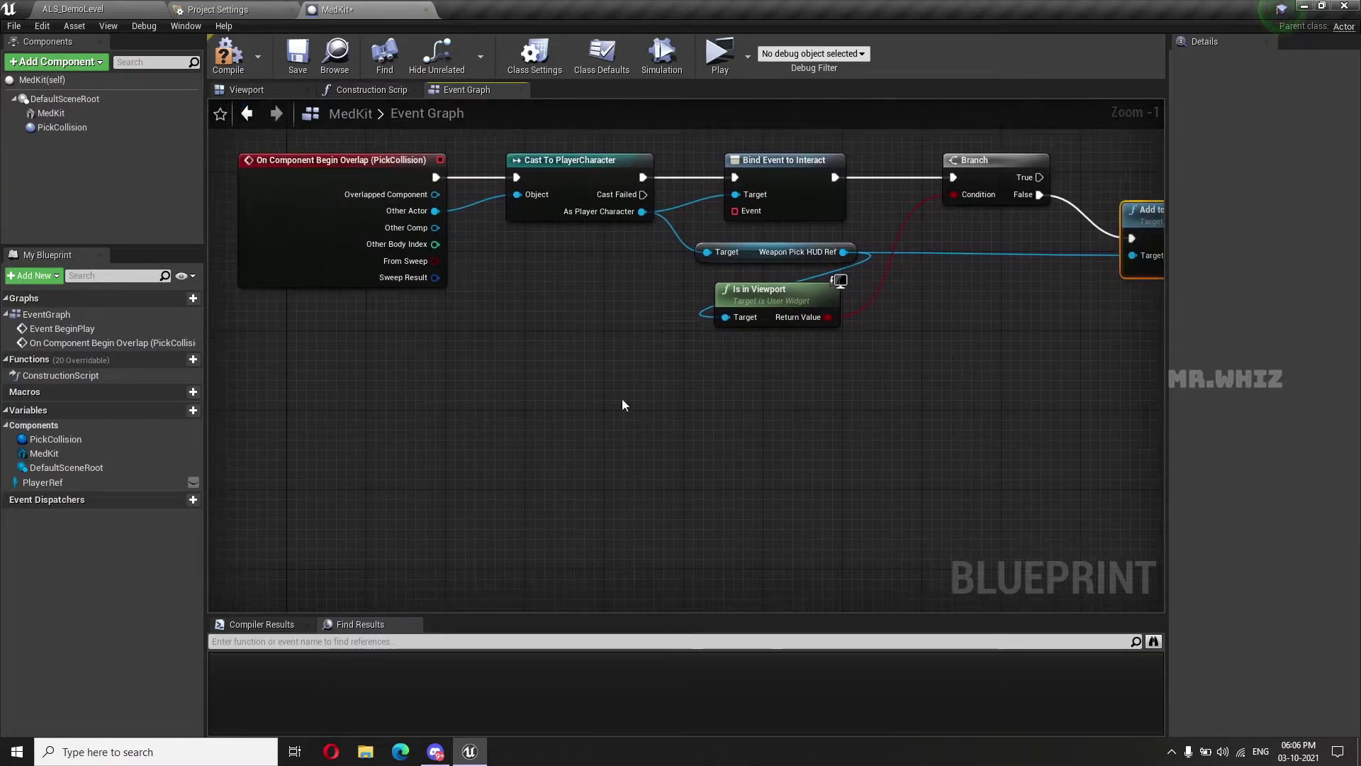
Add an On Component End Overlap event for PickCollision
right_click(88, 126)
mouse_move(134, 150)
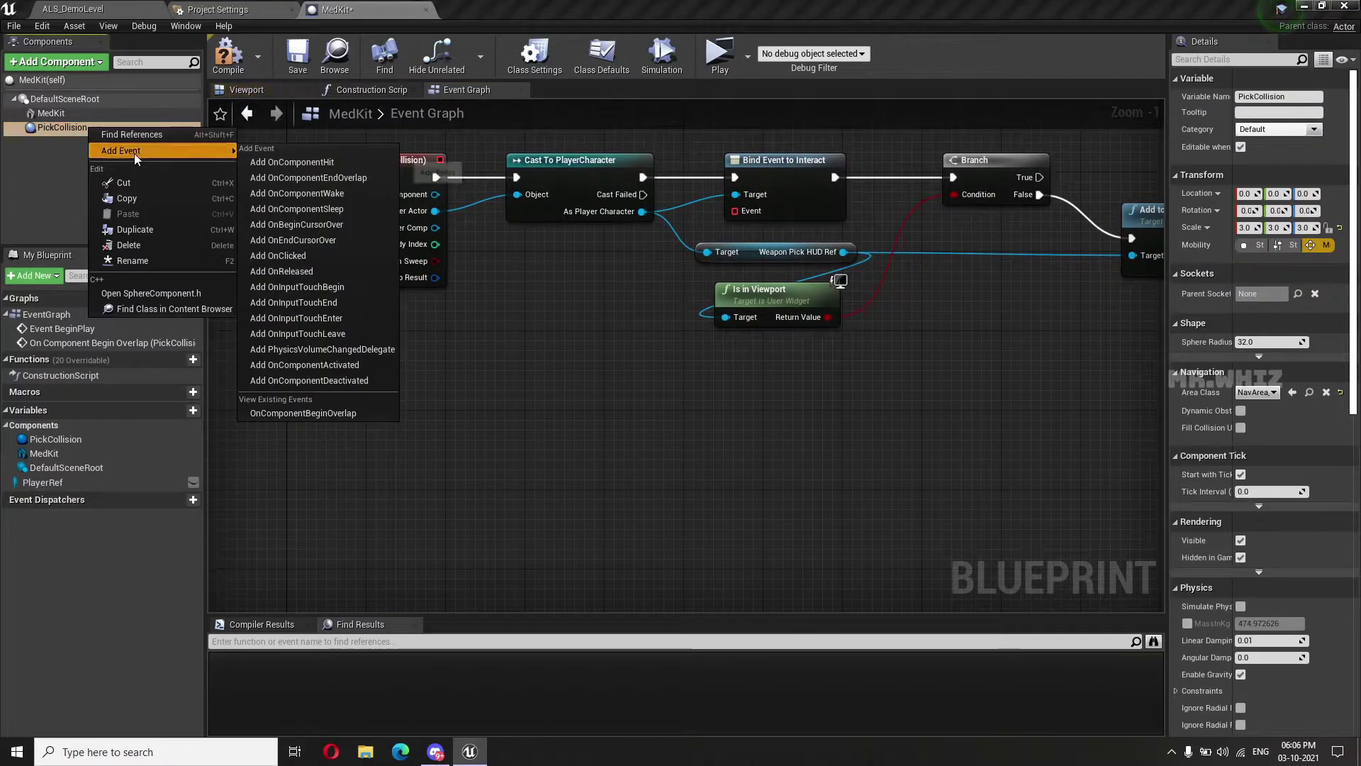
left_click(283, 179)
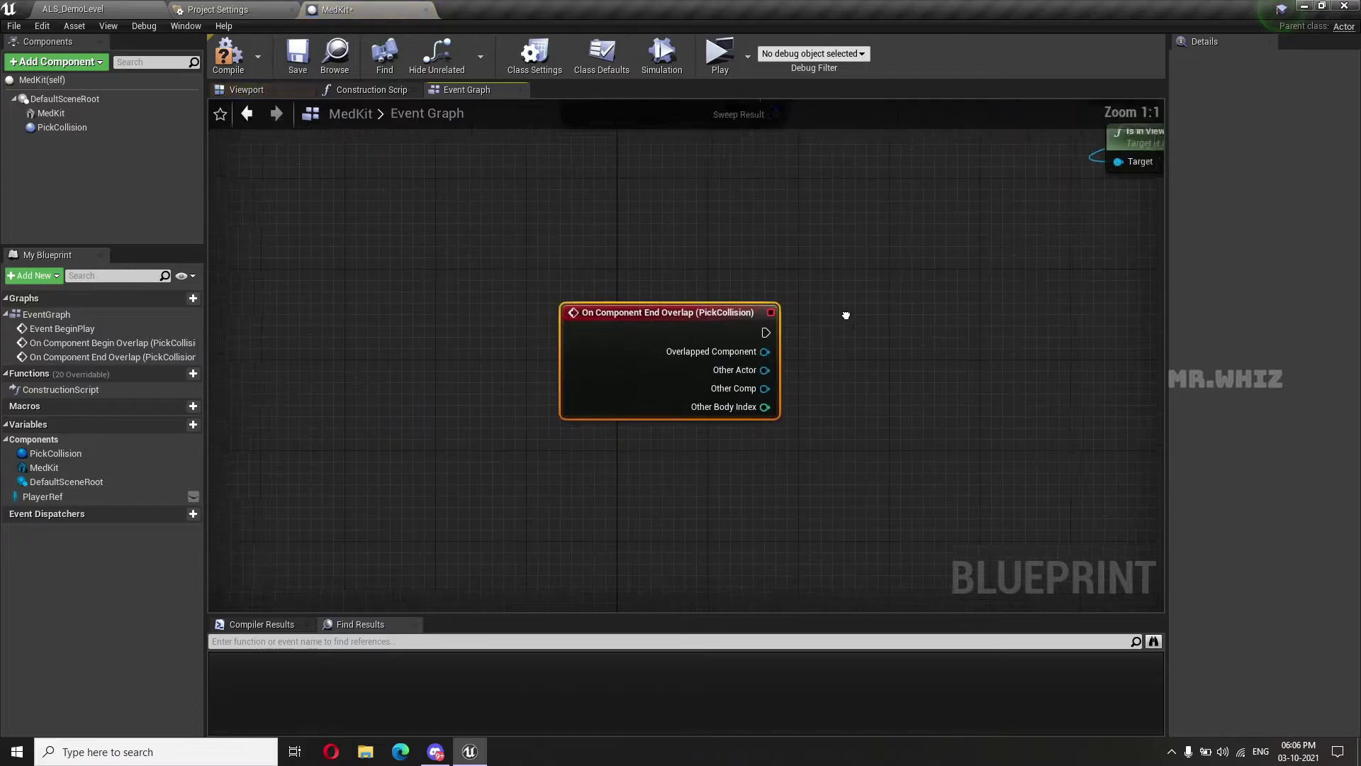
right_click_drag(845, 313, 602, 459)
scroll(602, 459, "down", 1)
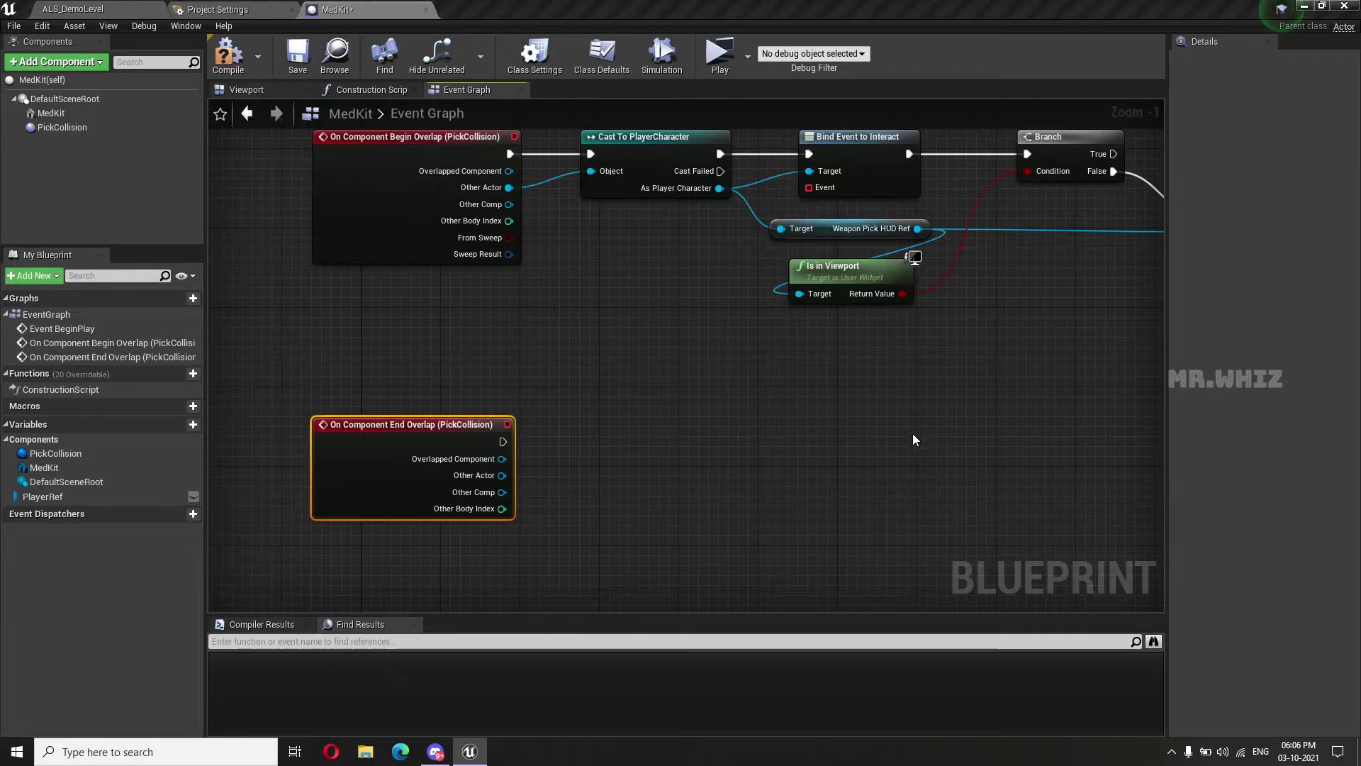
Follow End Overlap with a Cast To PlayerCharacter fed by Other Actor
left_click_drag(503, 441, 589, 441)
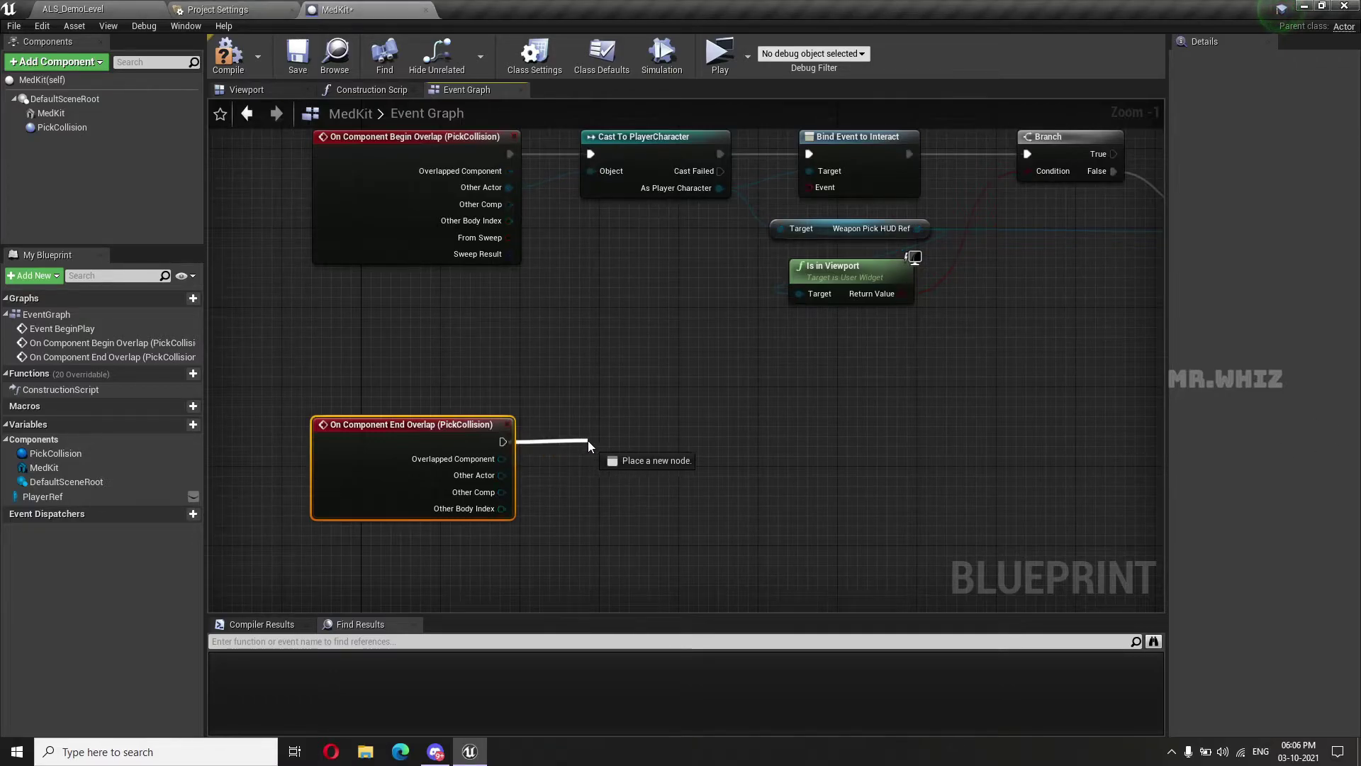
type("cast to ")
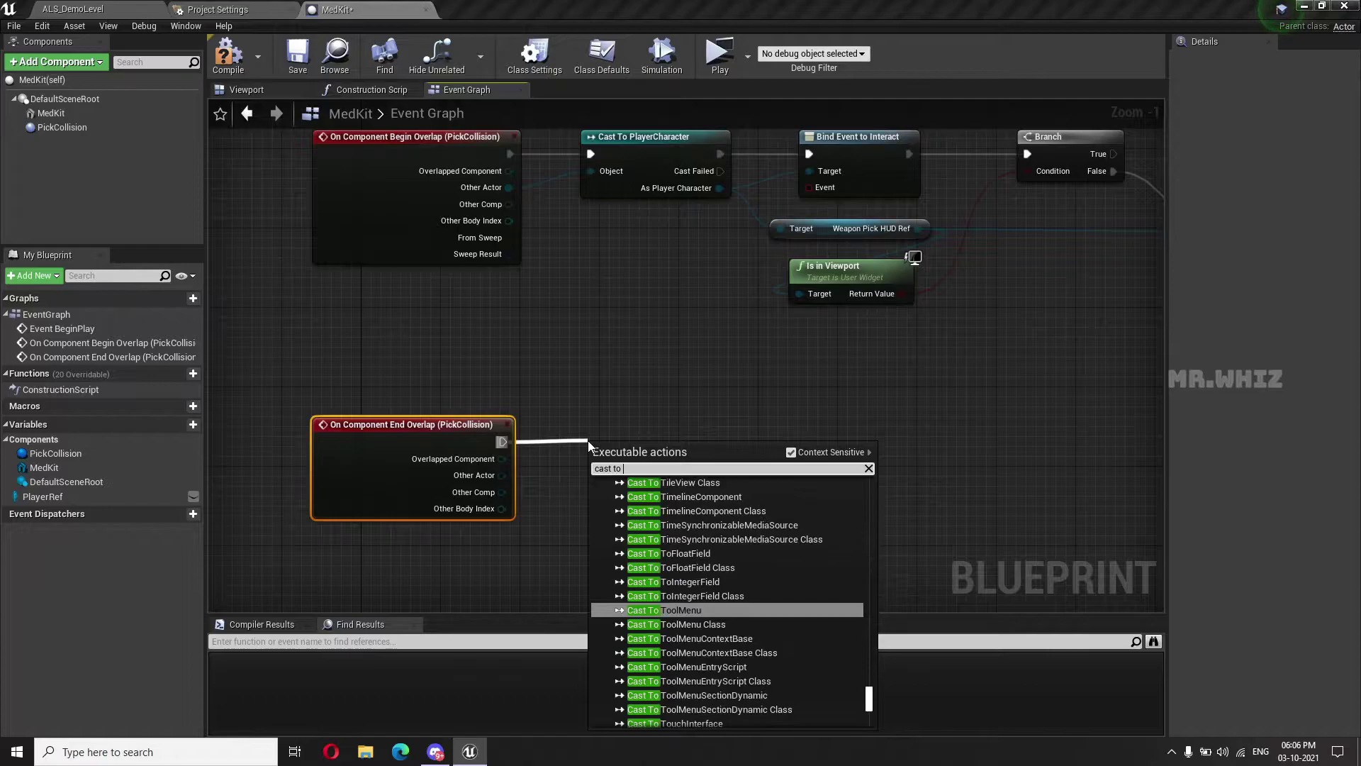
type("player chara")
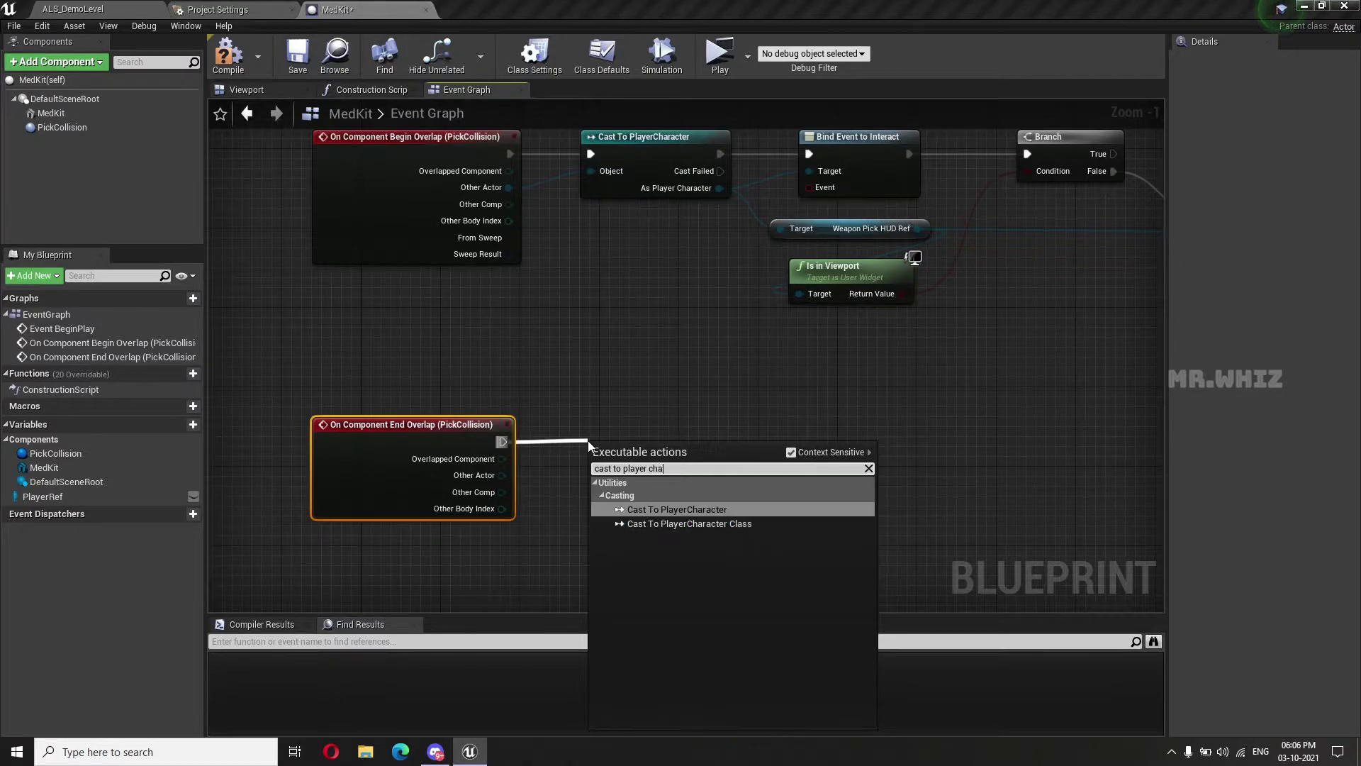
key("Return")
left_click_drag(497, 479, 508, 480)
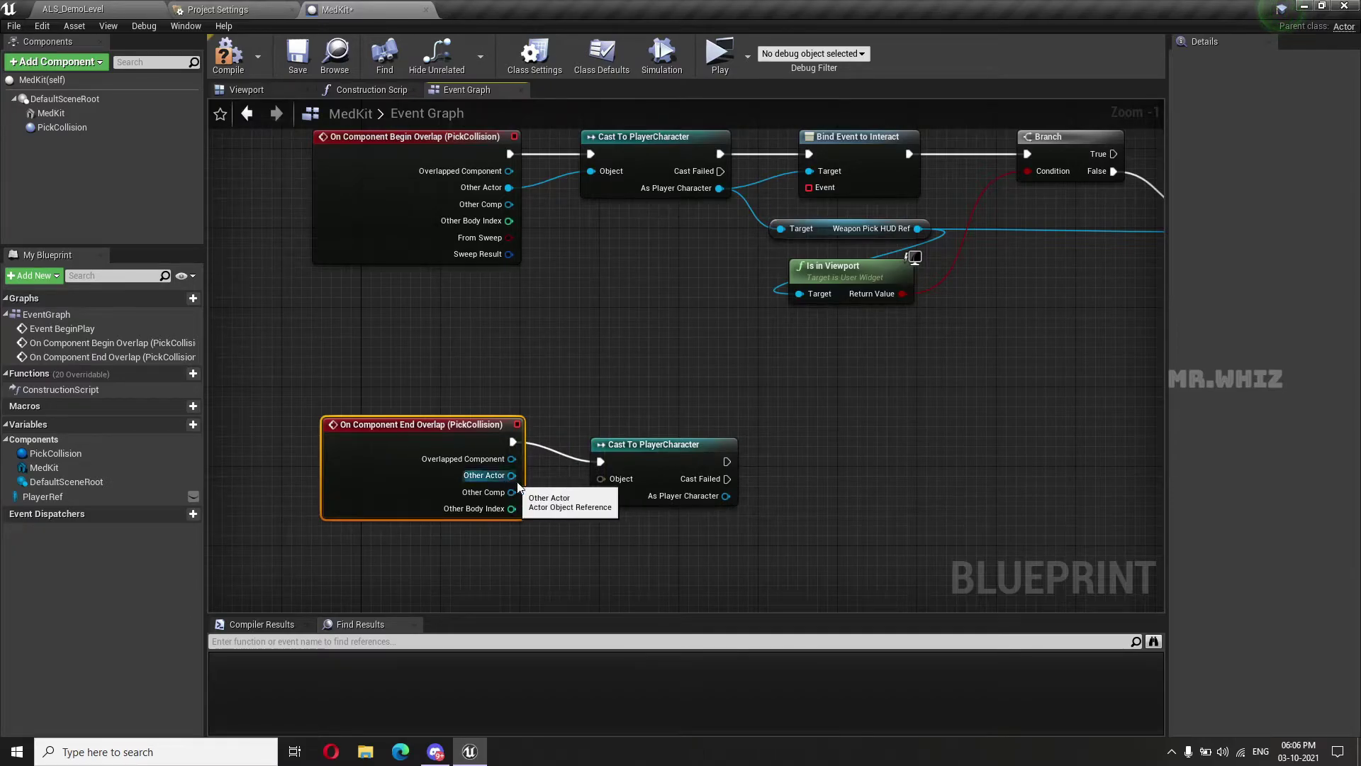
mouse_move(511, 475)
left_mouse_down()
mouse_move(600, 480)
mouse_move(630, 429)
left_mouse_up()
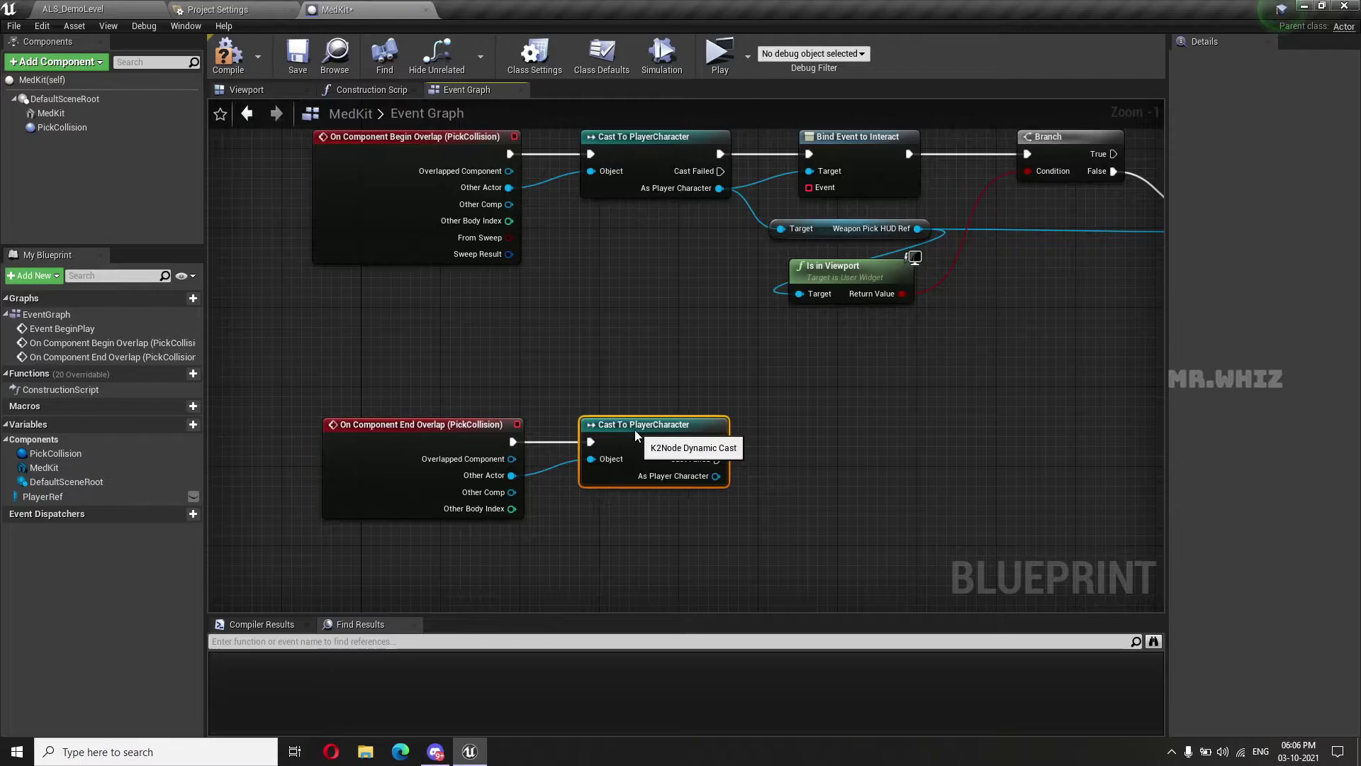
right_click_drag(775, 480, 706, 461)
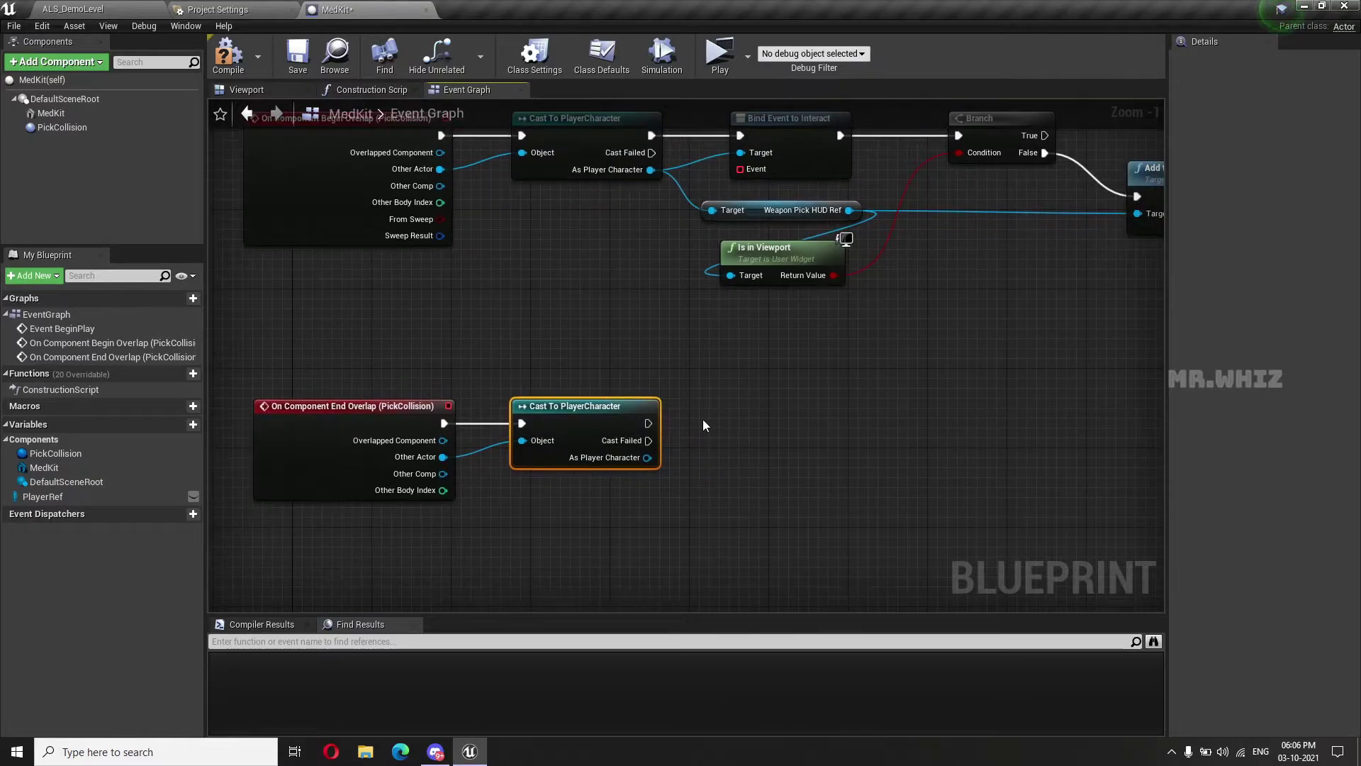
Add an Unbind Event from Interact node after the cast
left_click_drag(646, 458, 746, 440)
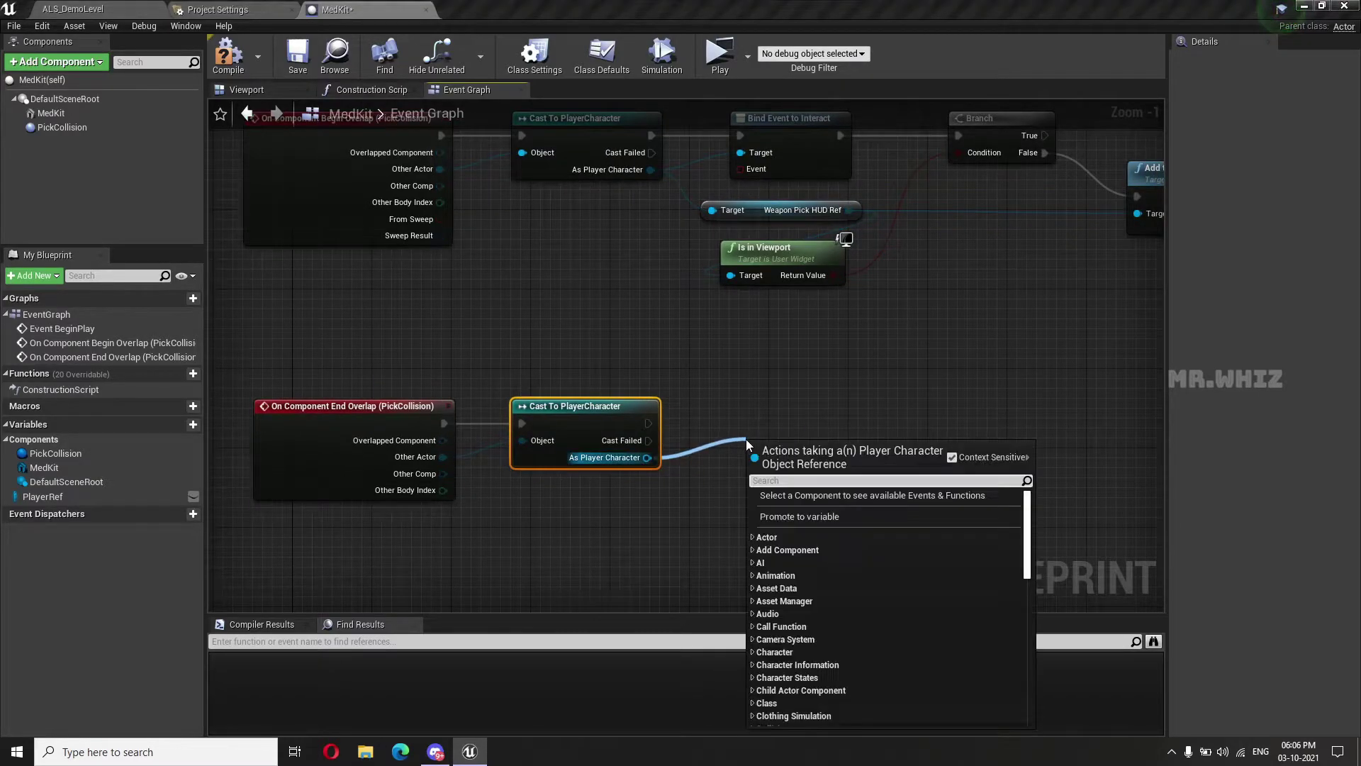
type("unbind")
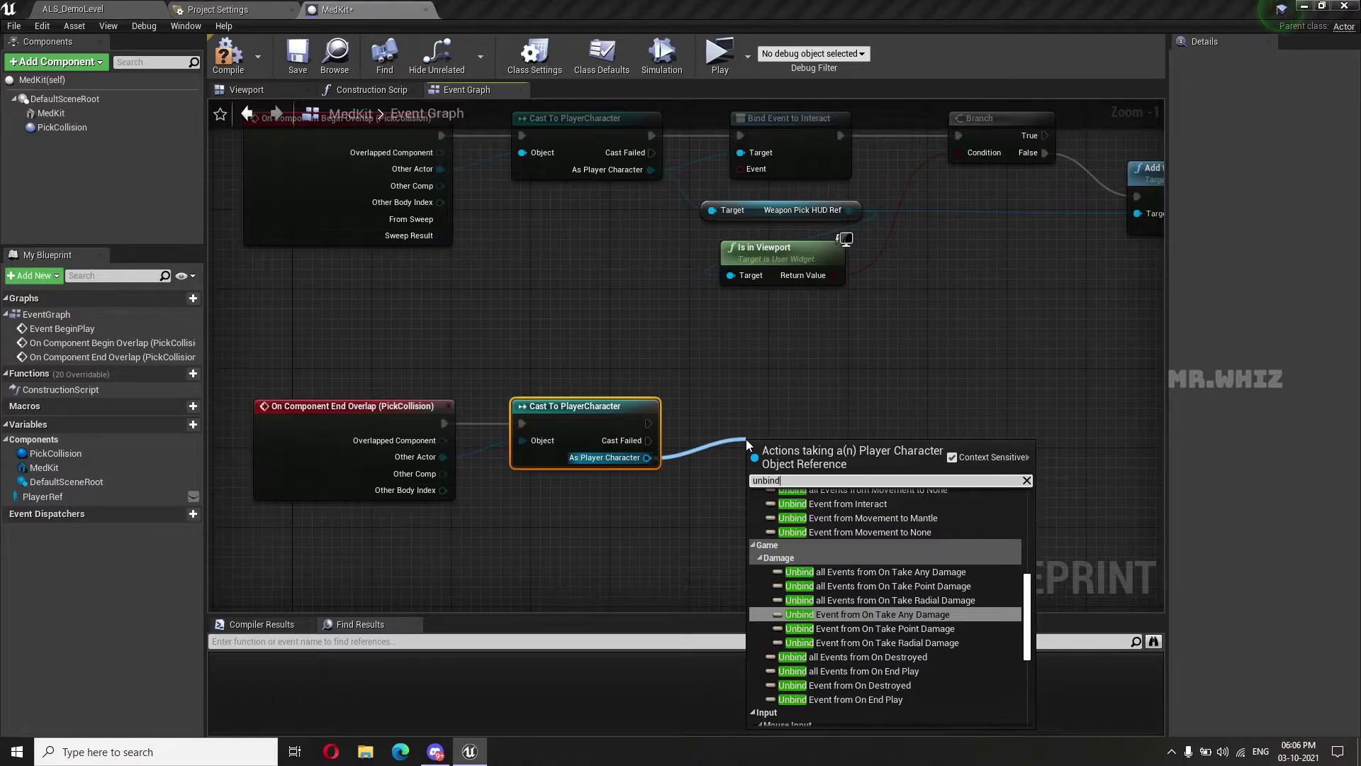
type(" event fr")
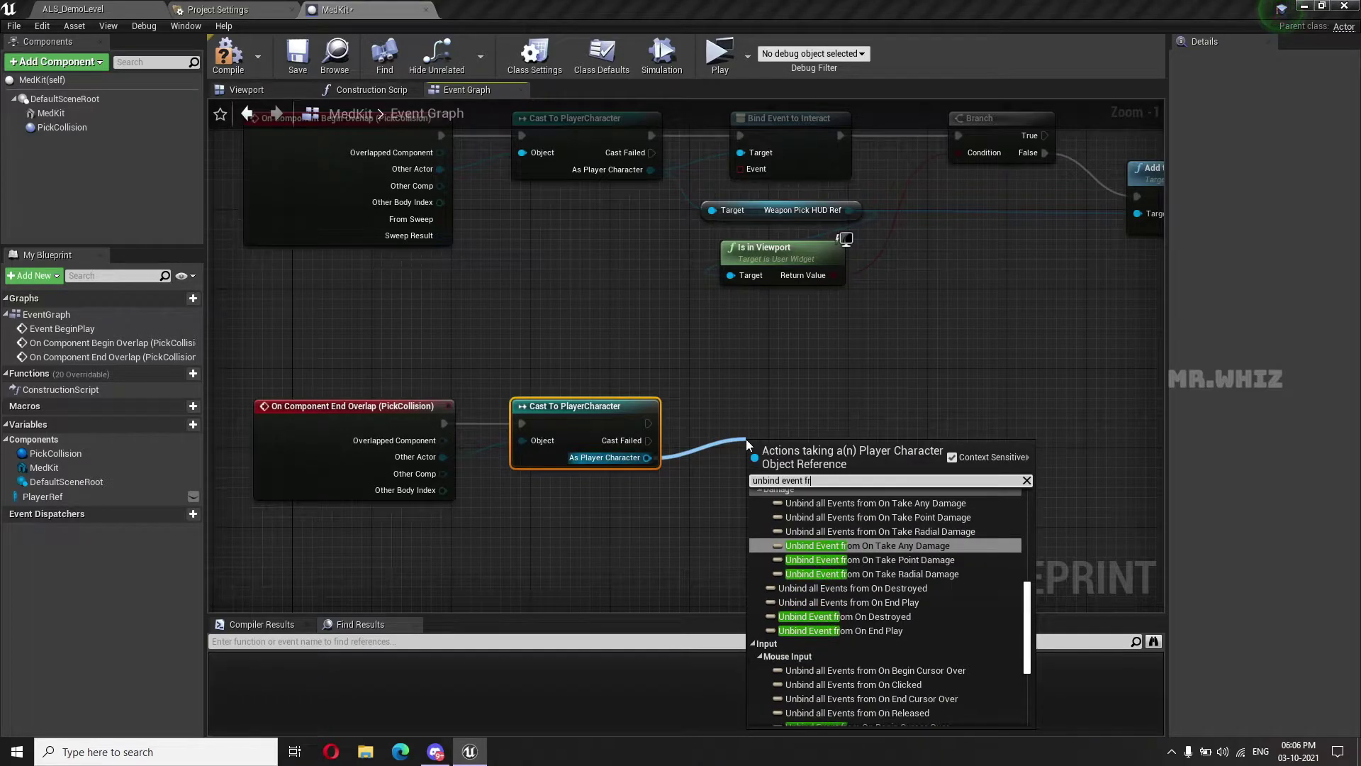
type("m")
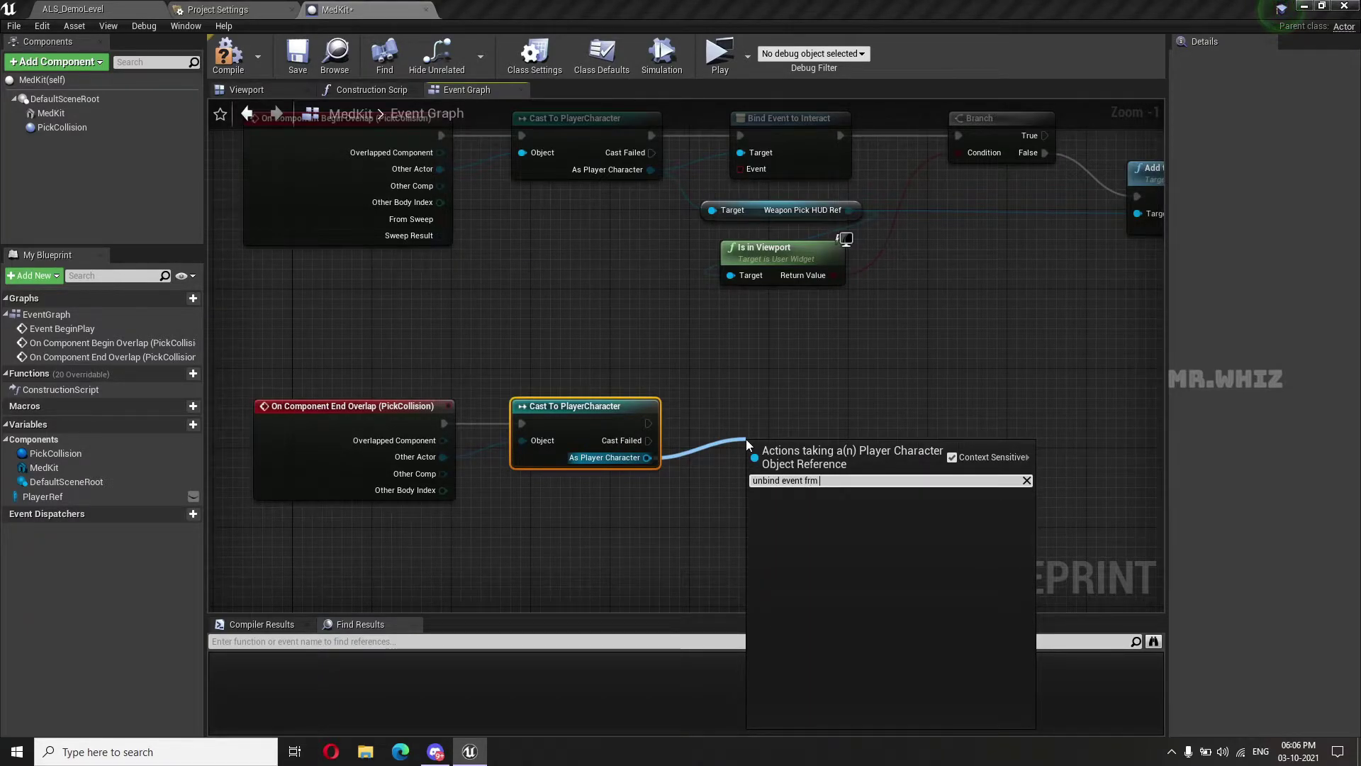
key("BackSpace")
type("om in")
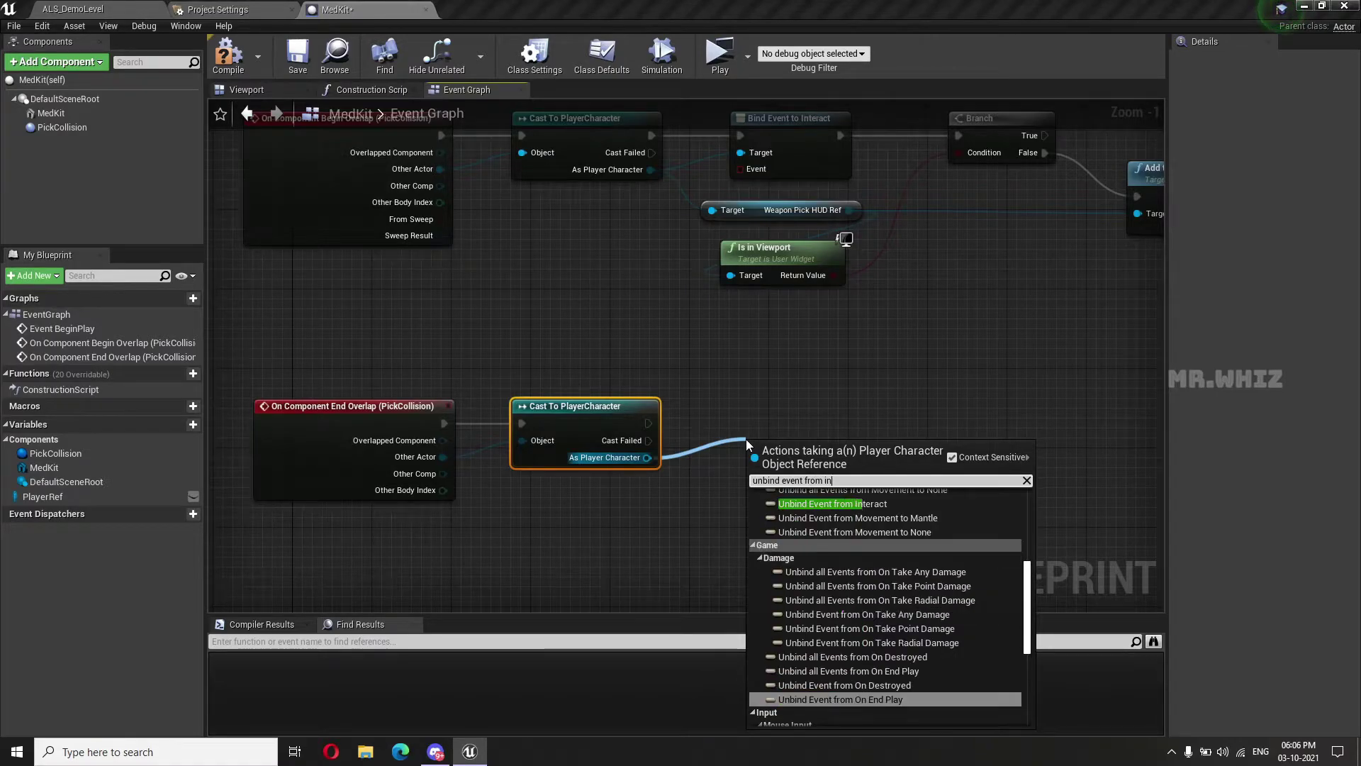
type("teract")
key("Return")
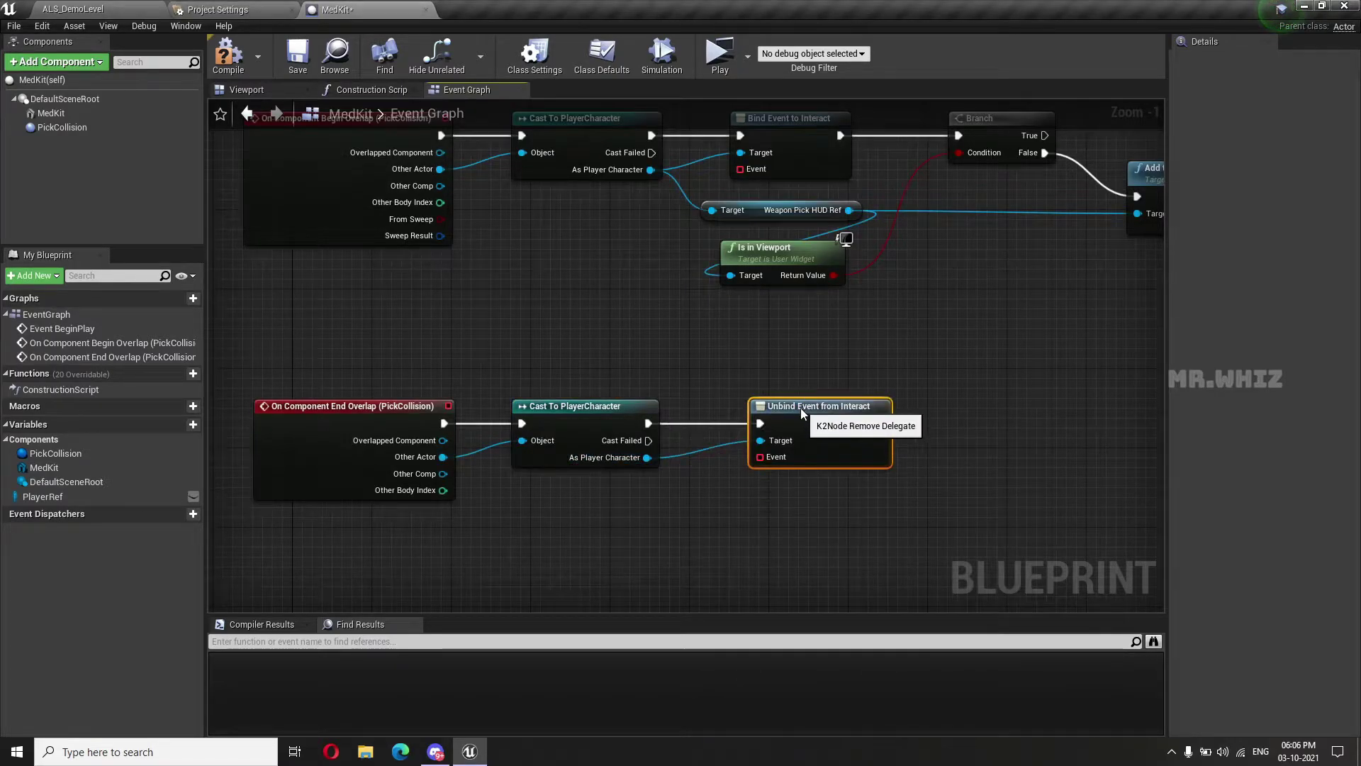
left_click_drag(801, 407, 786, 406)
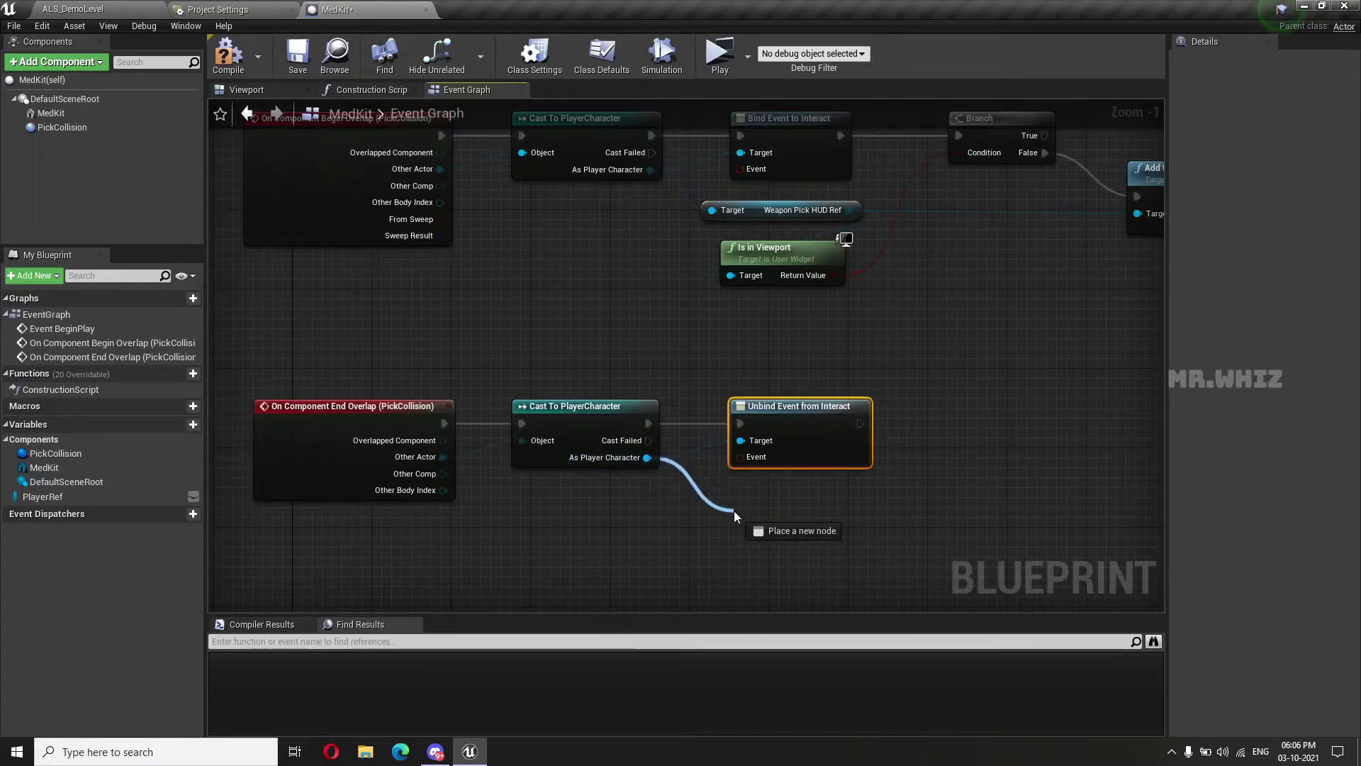
Get the Weapon Pick HUD Ref from the cast player character
left_click_drag(641, 458, 734, 511)
type("weapon")
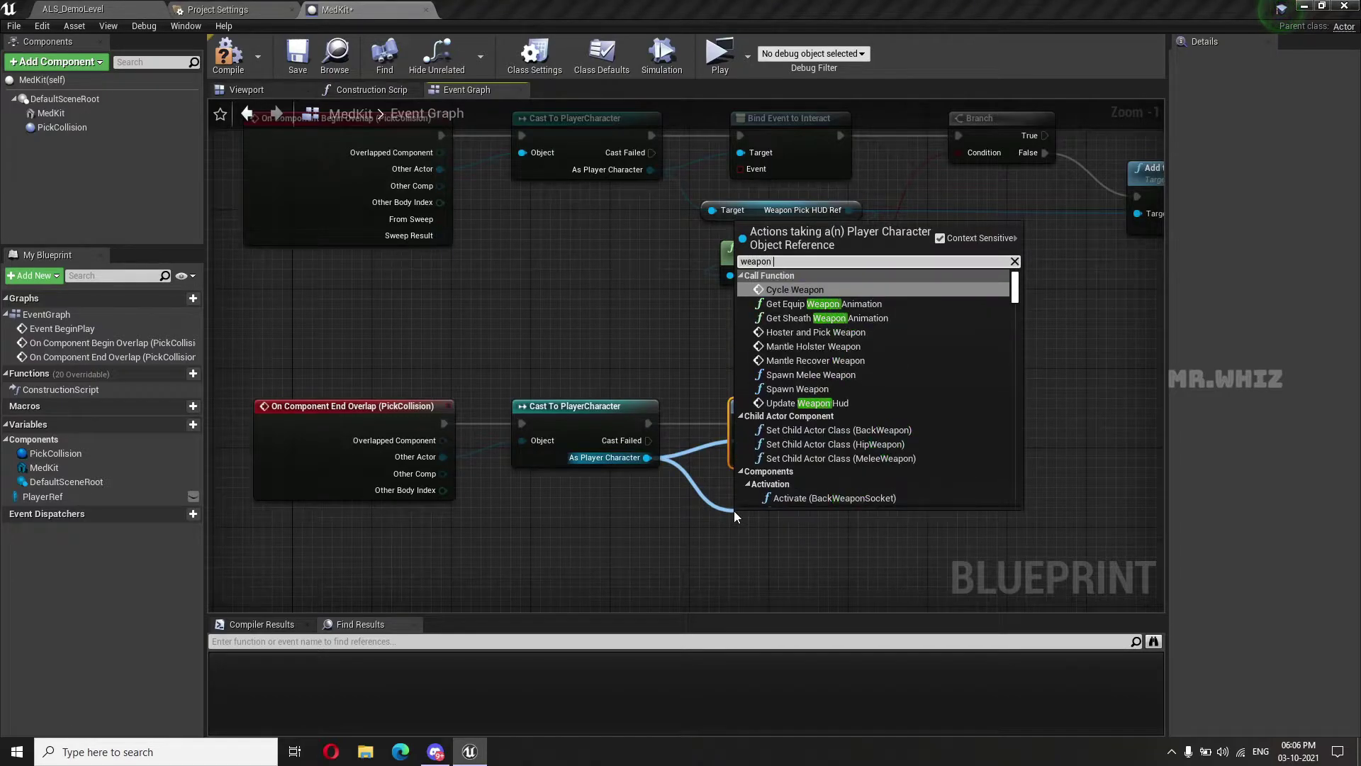
type(" pick")
key("Return")
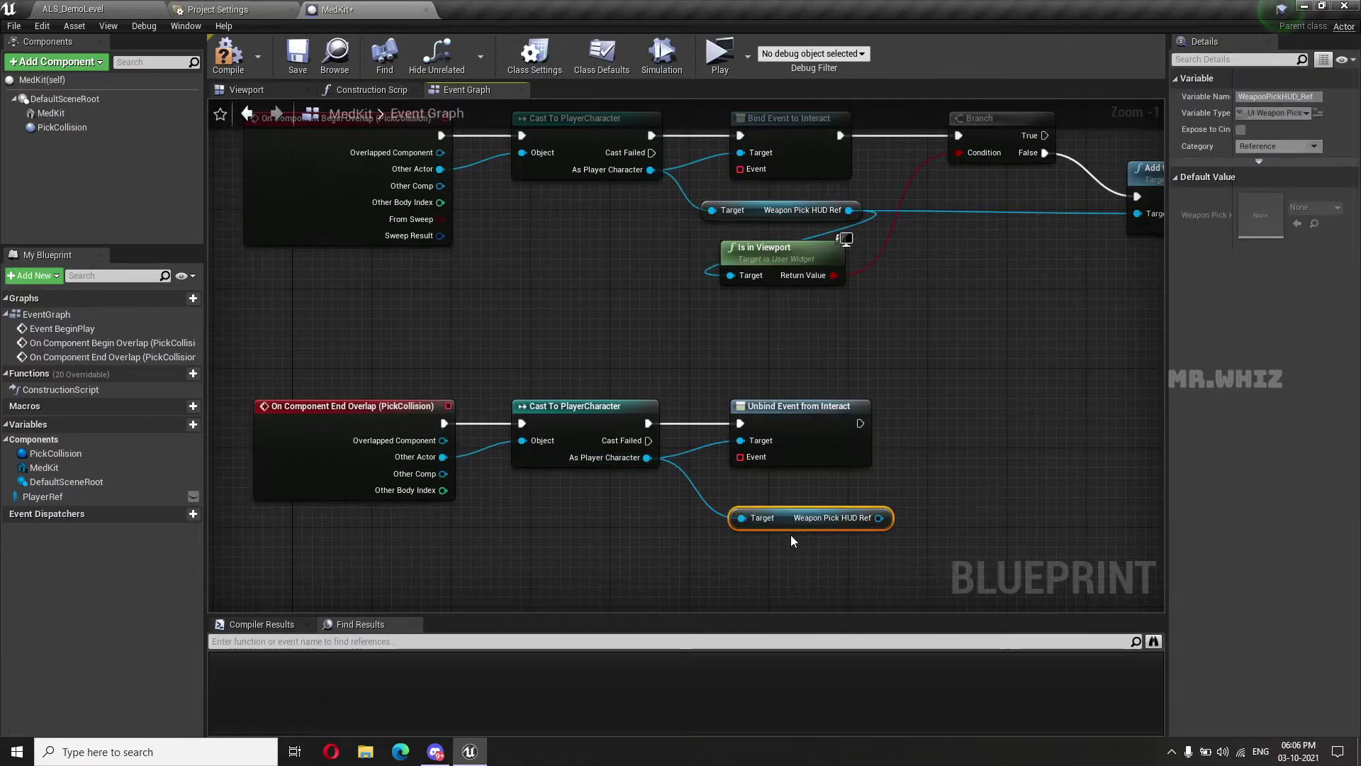
left_click_drag(788, 519, 777, 508)
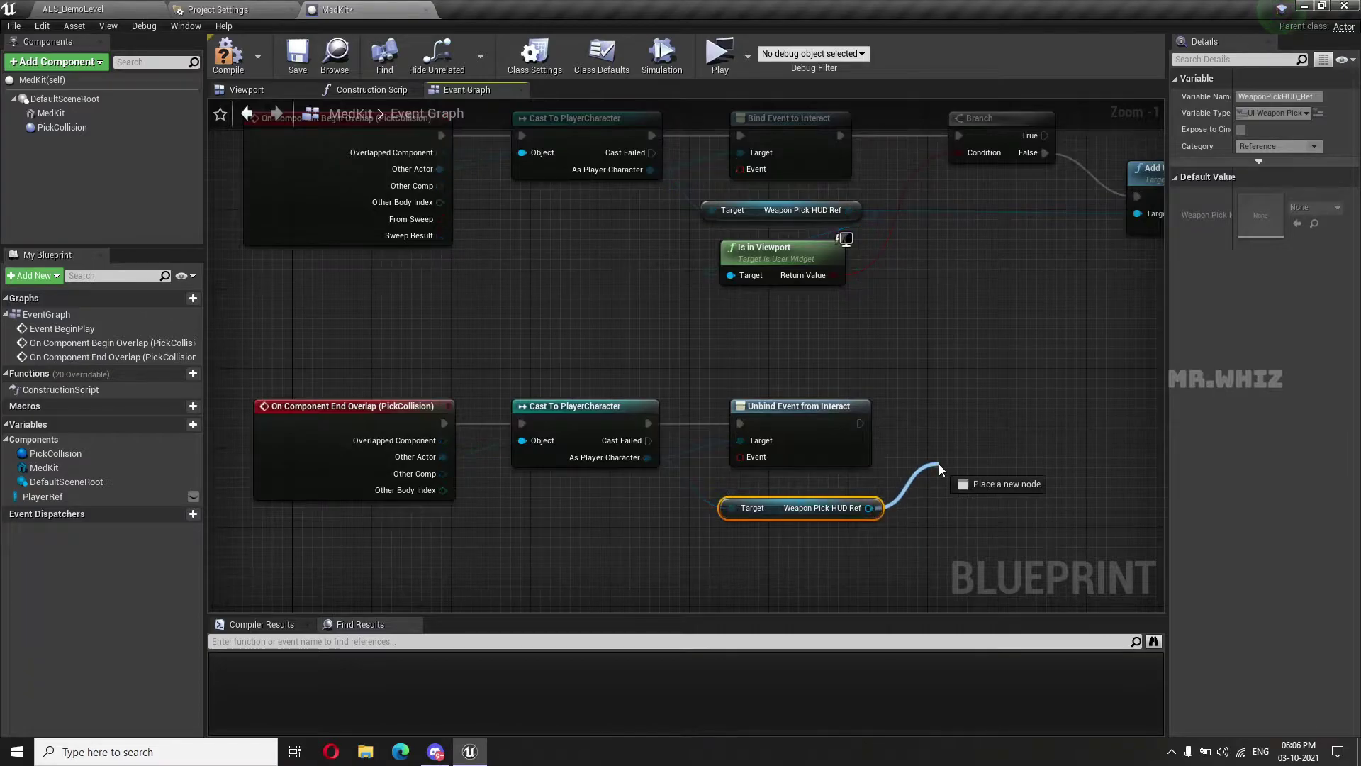
Call Remove from Parent on Weapon Pick HUD Ref, executed after Unbind Event
left_click_drag(873, 509, 939, 464)
type("remove from p")
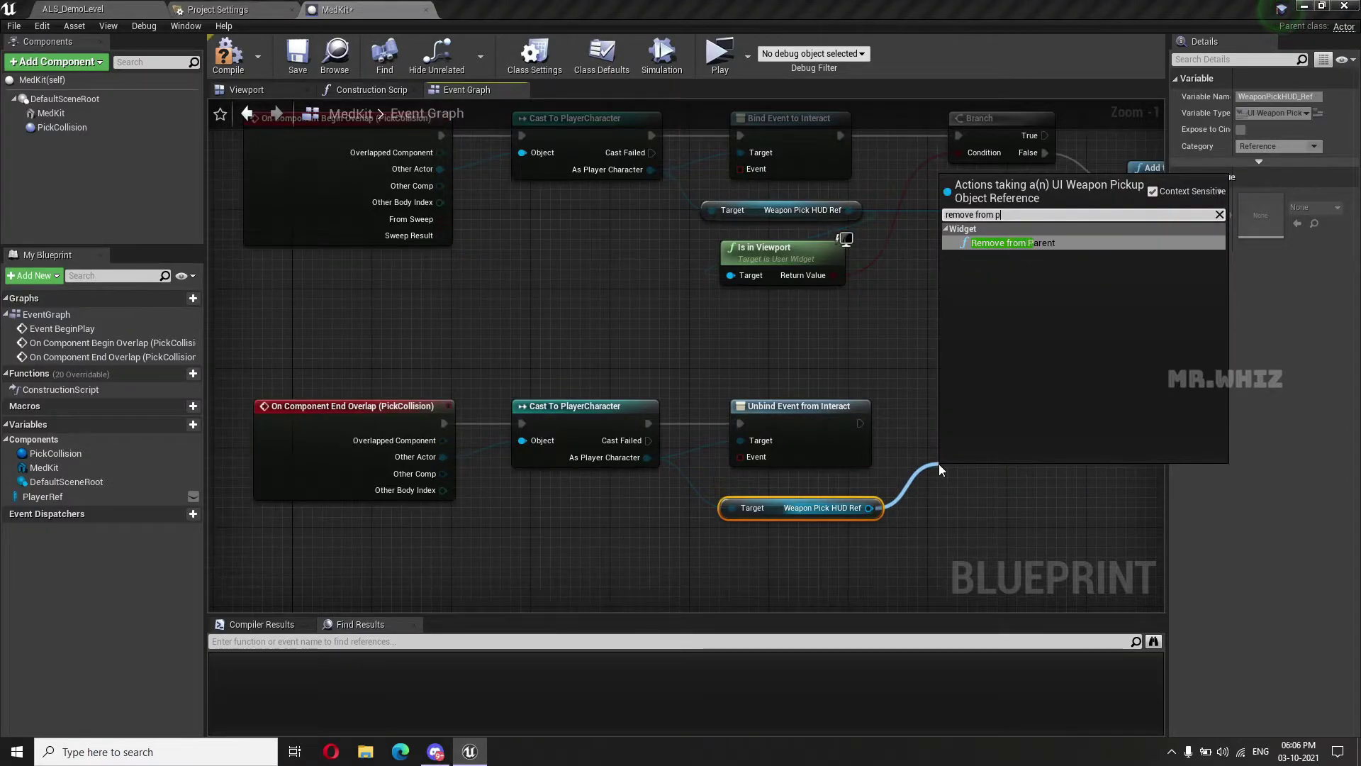
key("Return")
left_click_drag(971, 478, 959, 394)
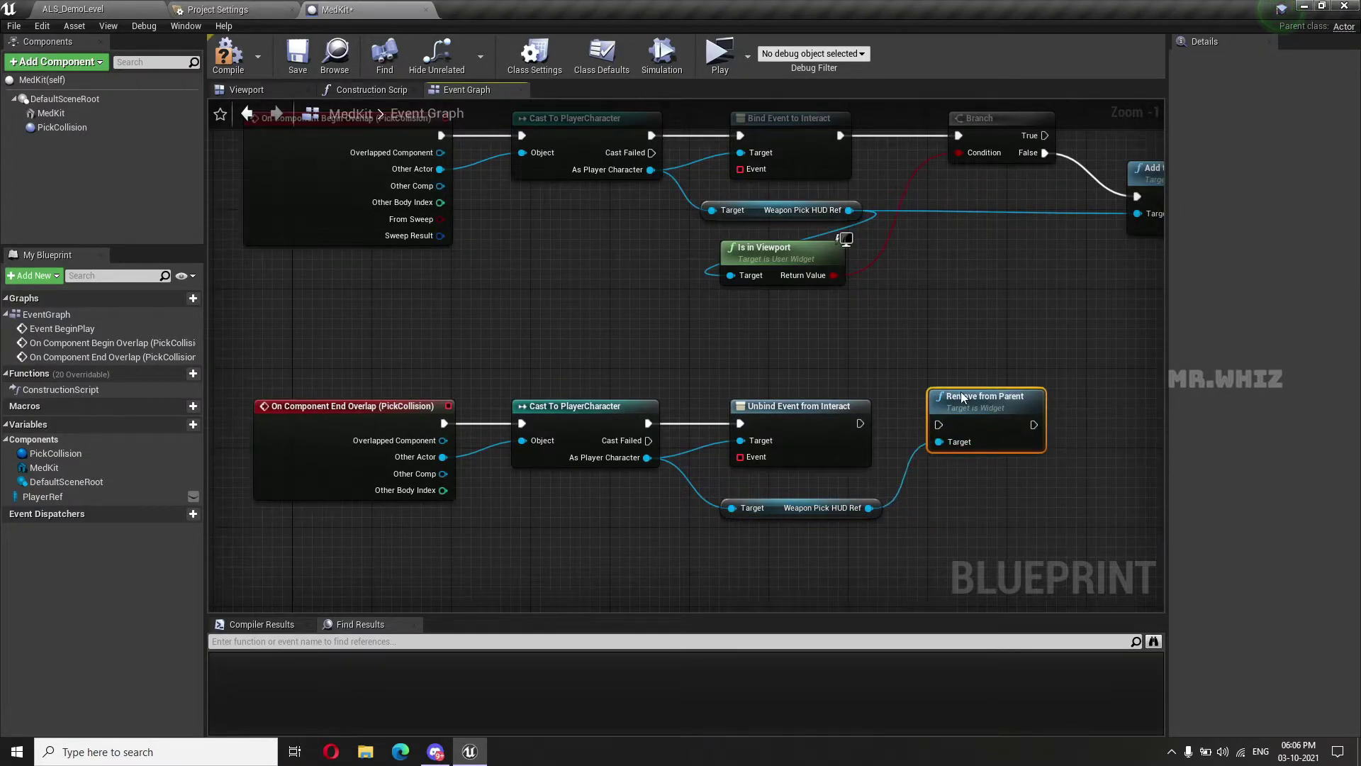
left_click_drag(860, 424, 939, 424)
scroll(840, 562, "down", 2)
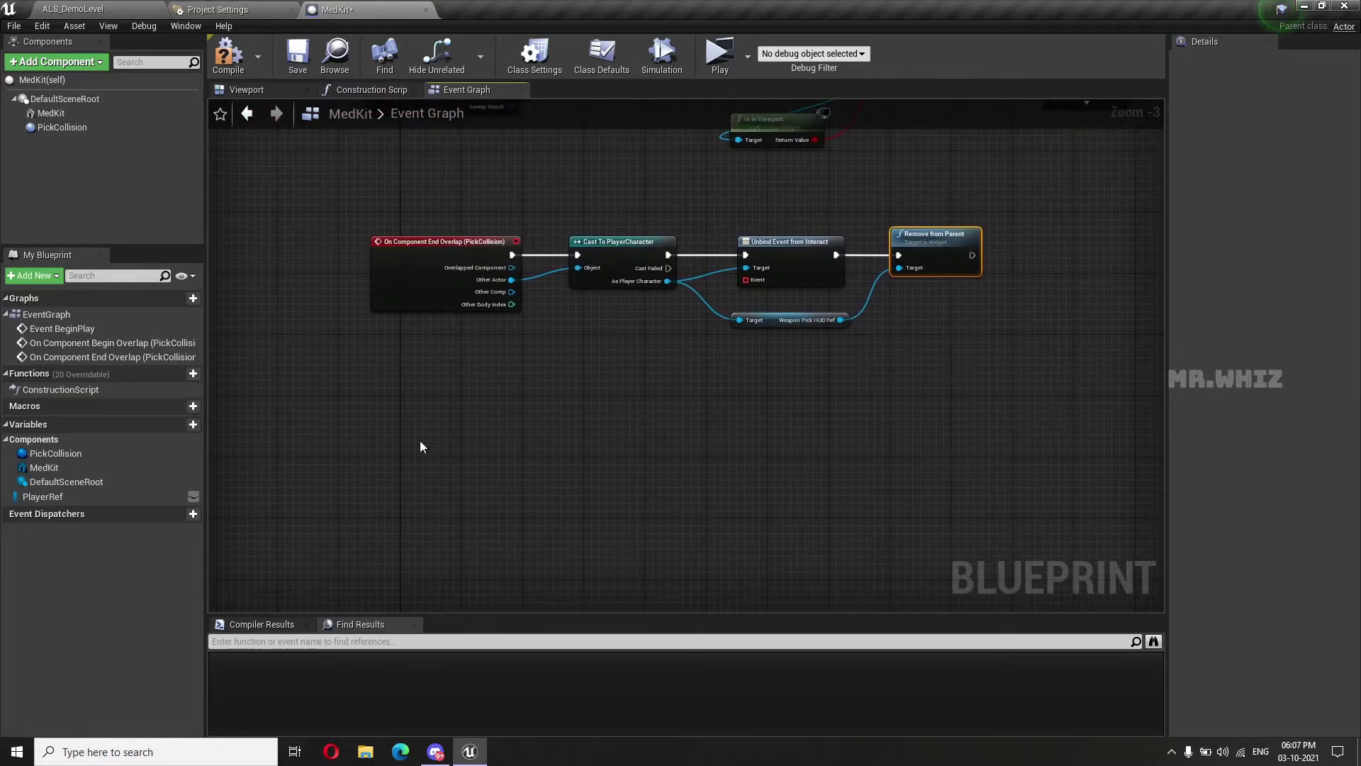
Add a custom event named Pickup
right_click(394, 444)
type("custom even")
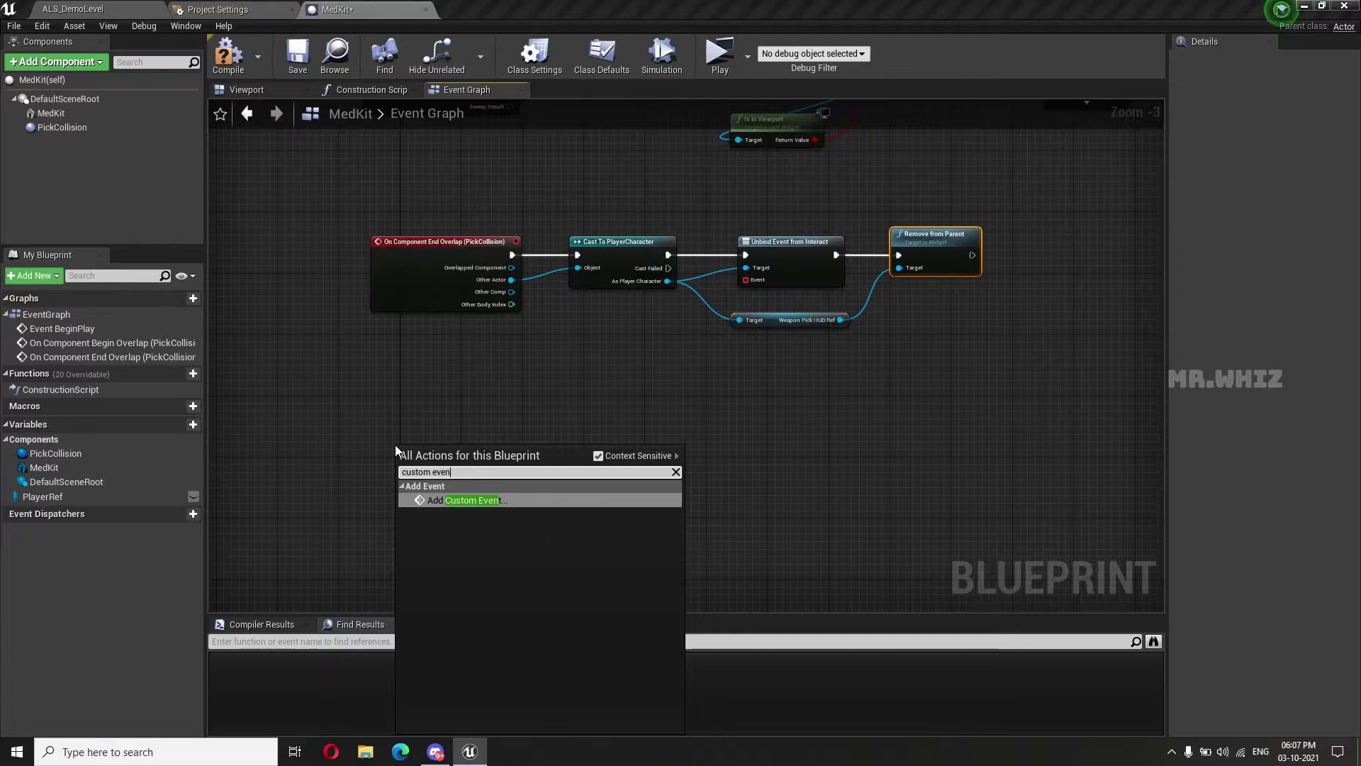
key("Return")
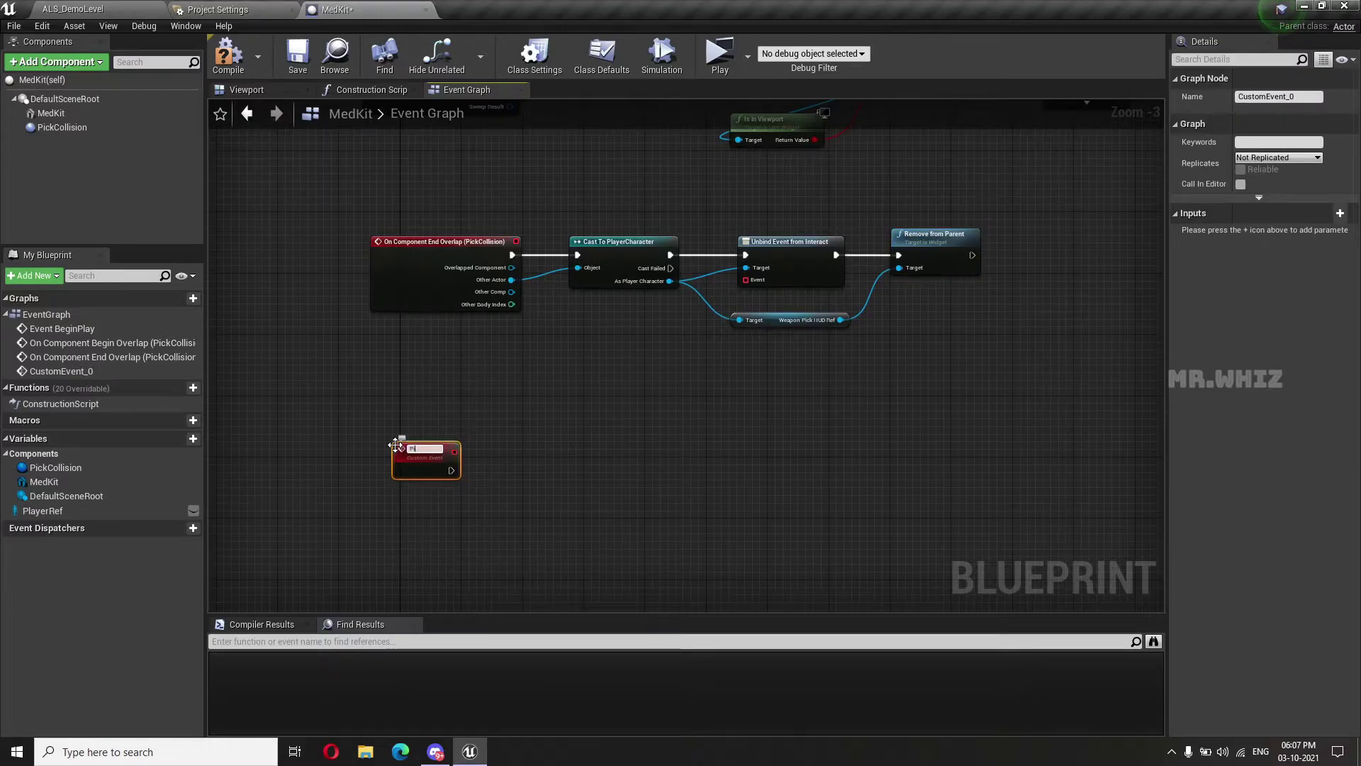
type("Pickup")
scroll(394, 444, "up", 3)
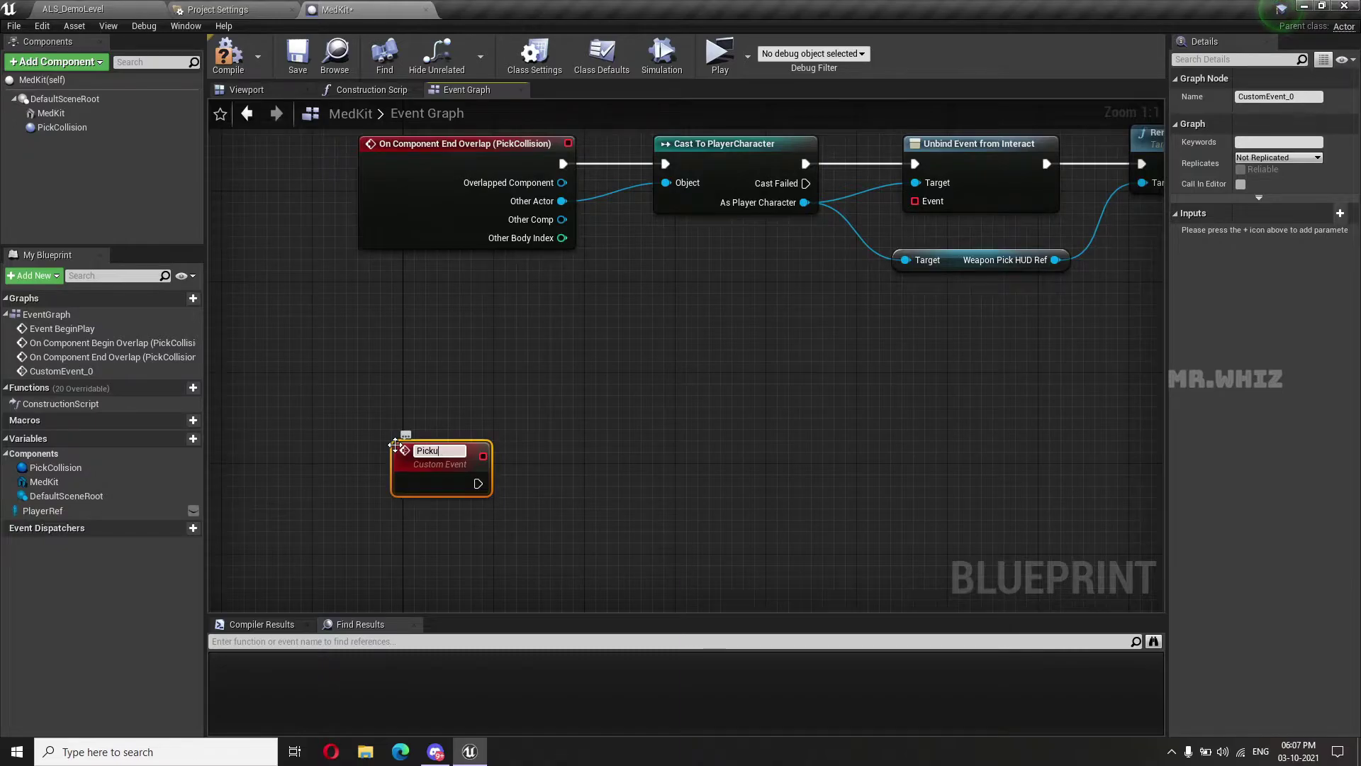
left_click(631, 508)
Wire Pickup's delegate pin to the Unbind Event and Bind Event to Interact nodes
right_click_drag(699, 483, 550, 531)
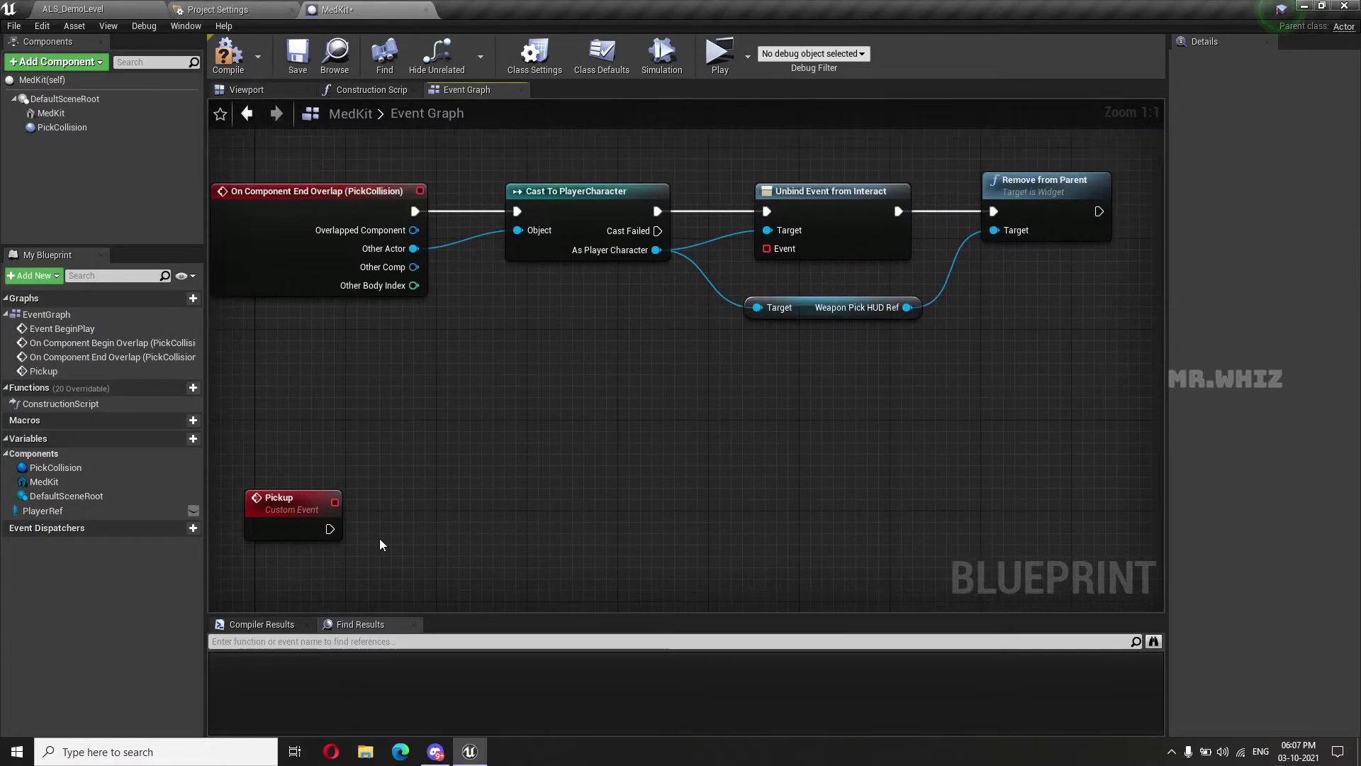
left_click_drag(335, 502, 766, 249)
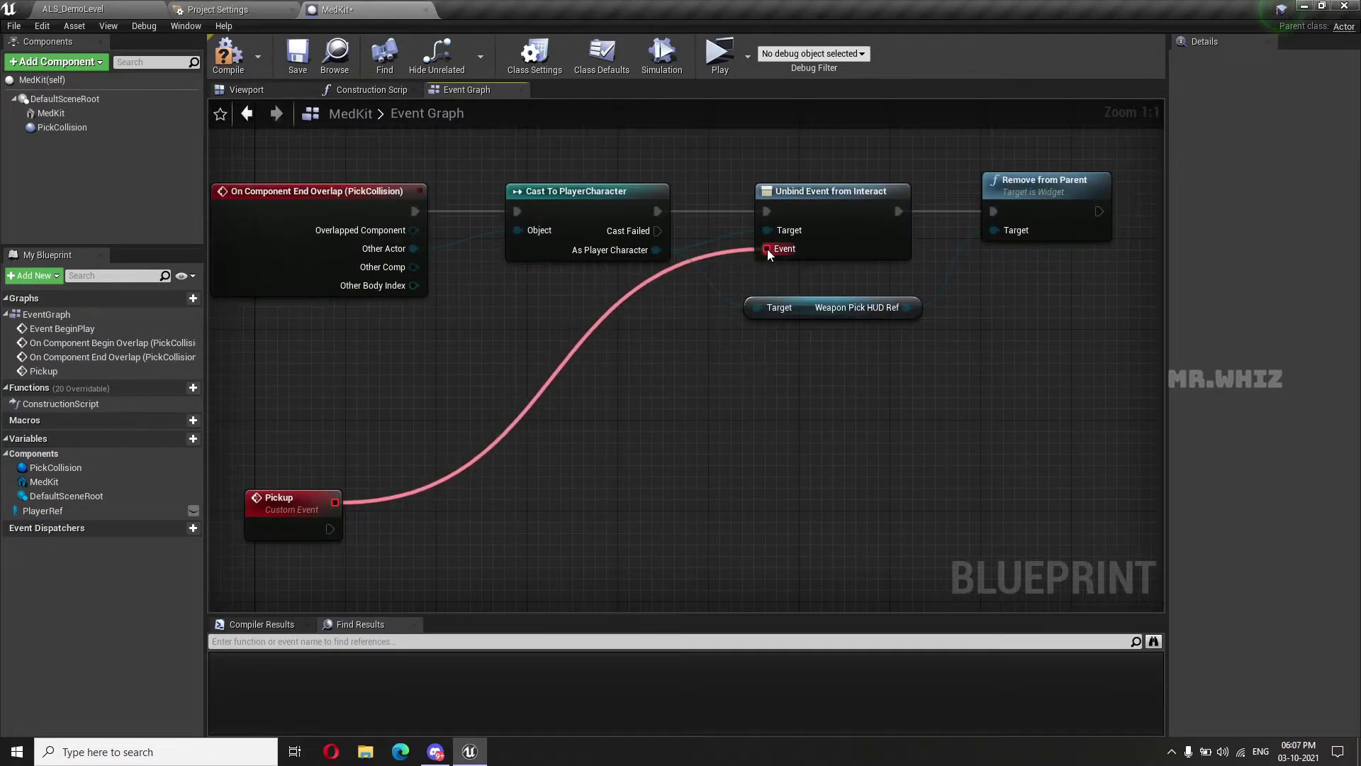
right_click_drag(675, 436, 673, 448)
scroll(673, 449, "down", 1)
scroll(671, 477, "down", 1)
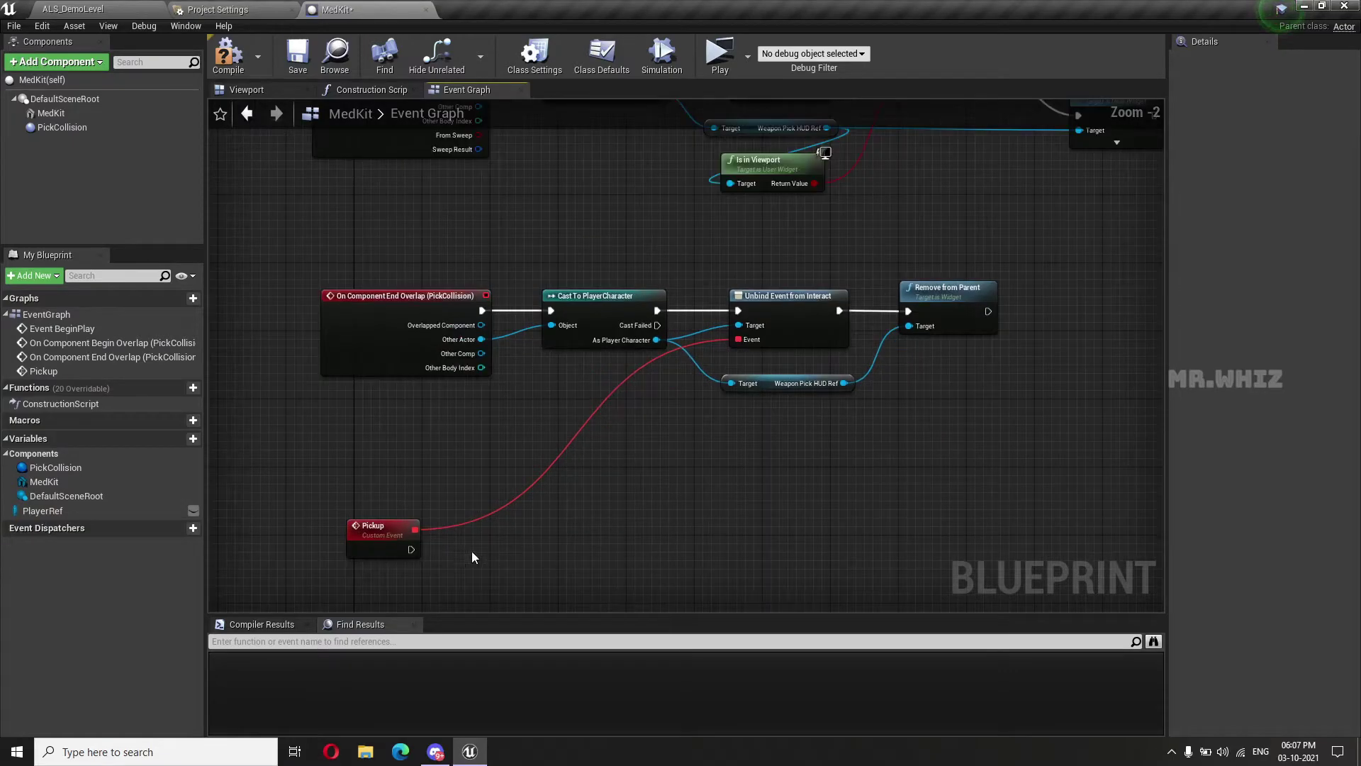
left_click_drag(412, 538, 745, 326)
right_click_drag(745, 327, 573, 438)
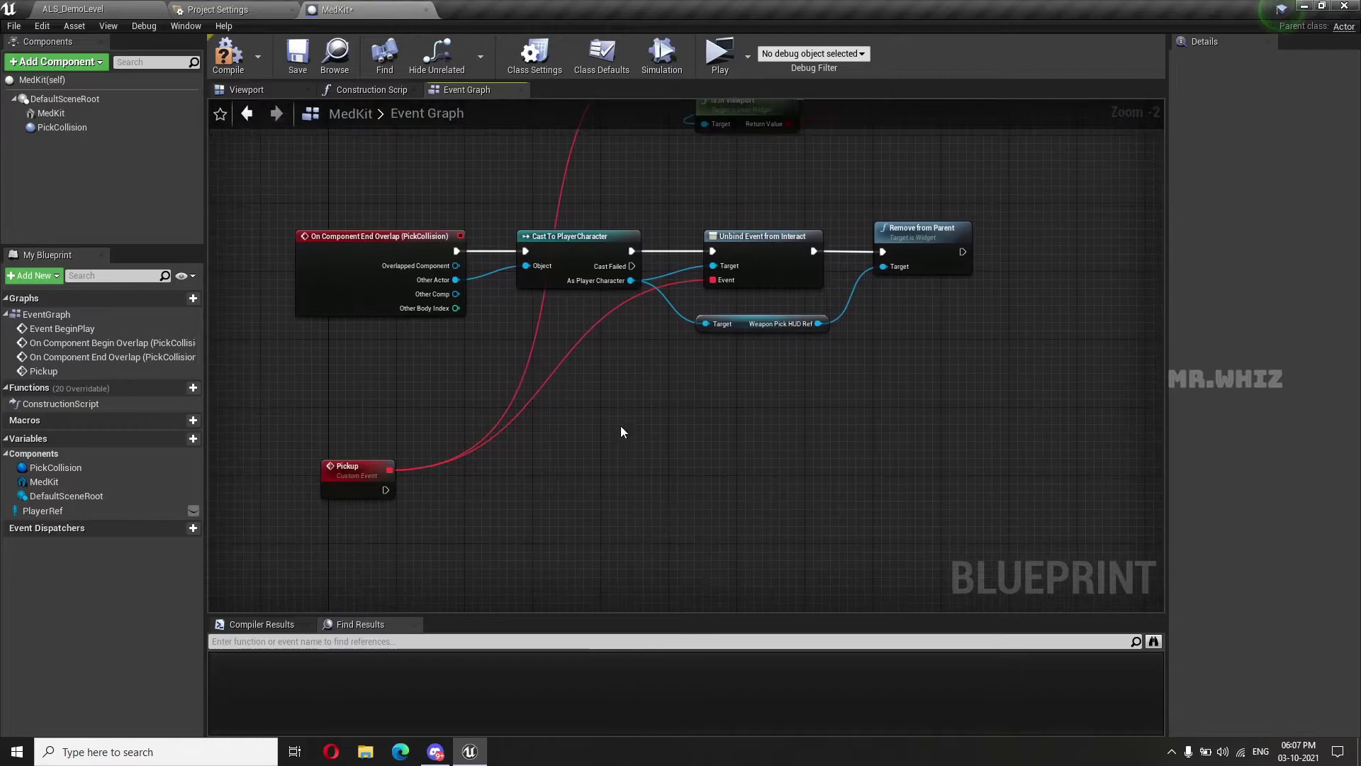
scroll(545, 398, "up", 2)
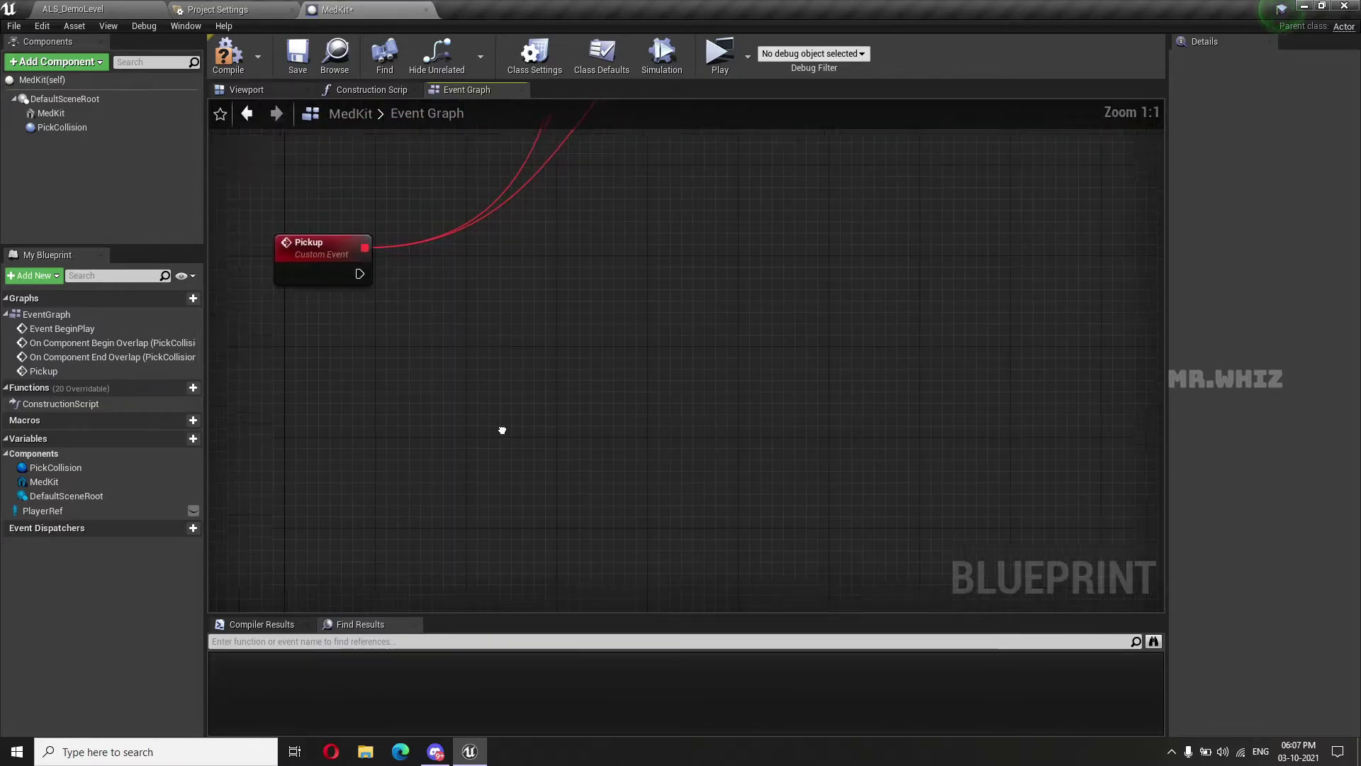
Add a Branch node after the Pickup event
left_click_drag(359, 286, 559, 275)
type("branc")
key("Return")
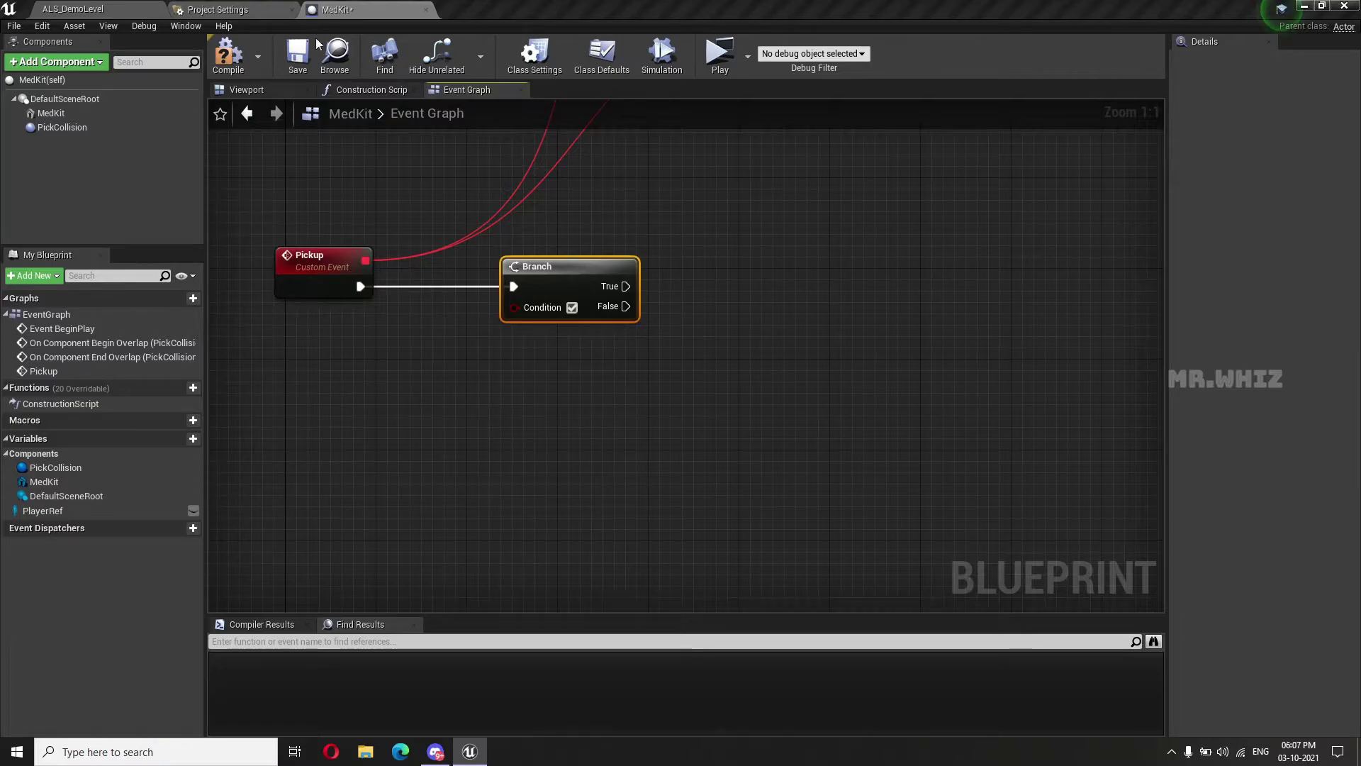
Open PlayerCharacter from Content > AdvancedLocomotionV4 > Blueprints > CharacterLogic
left_click(103, 10)
left_click(358, 588)
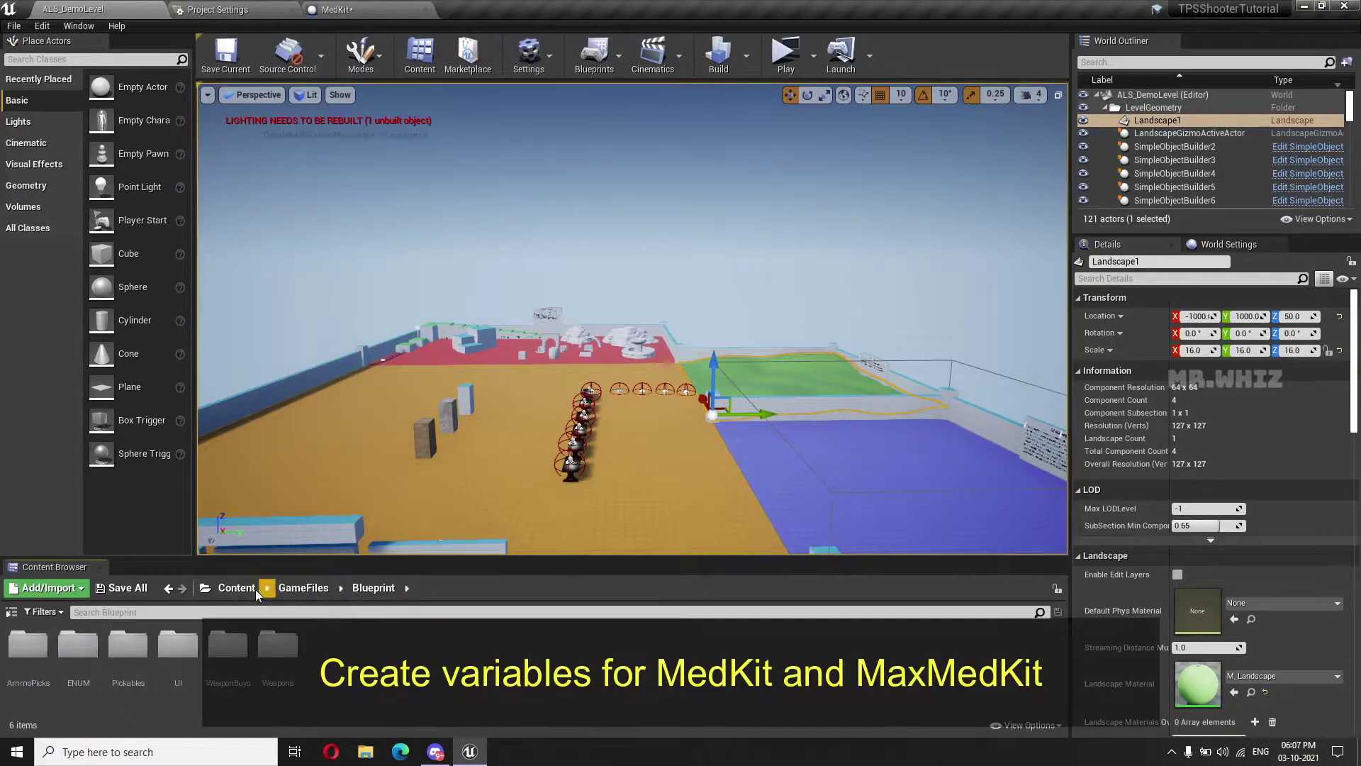
left_click(241, 588)
double_click(27, 645)
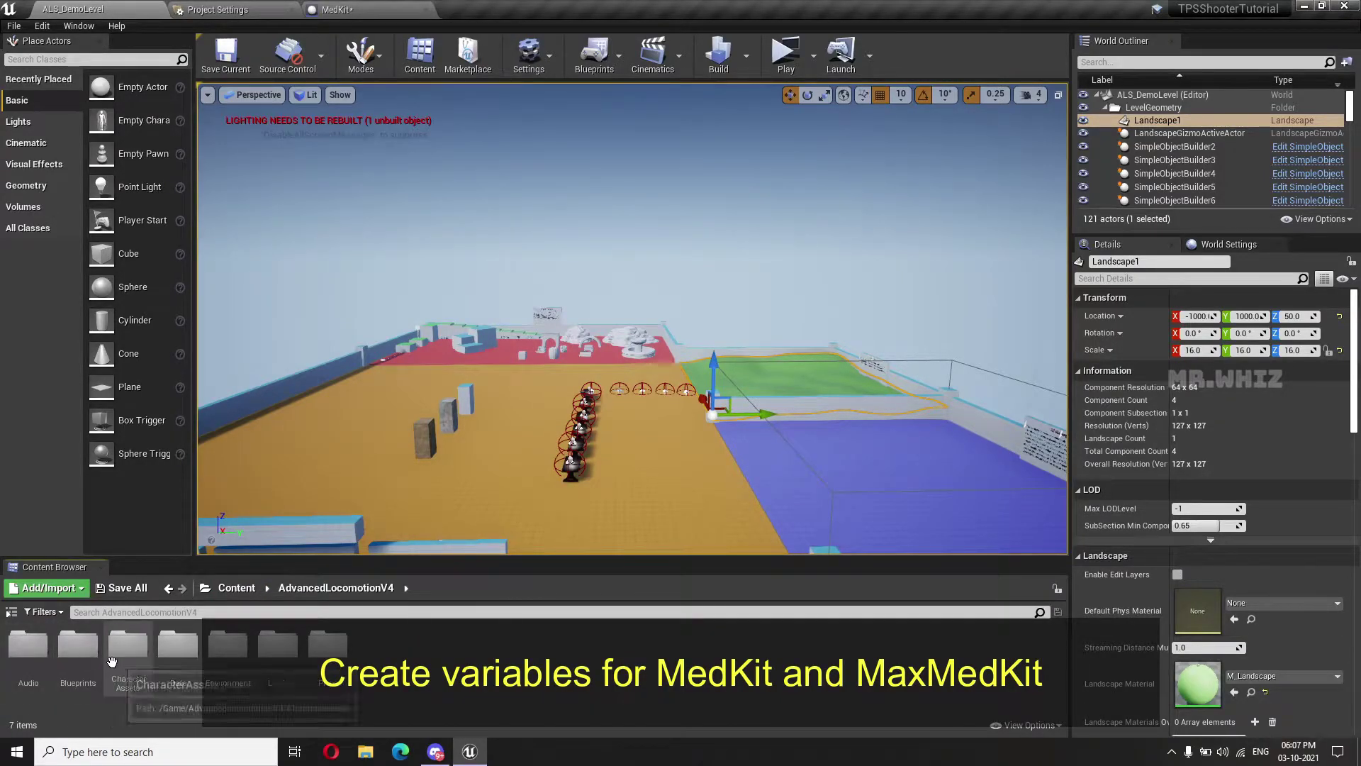
double_click(78, 645)
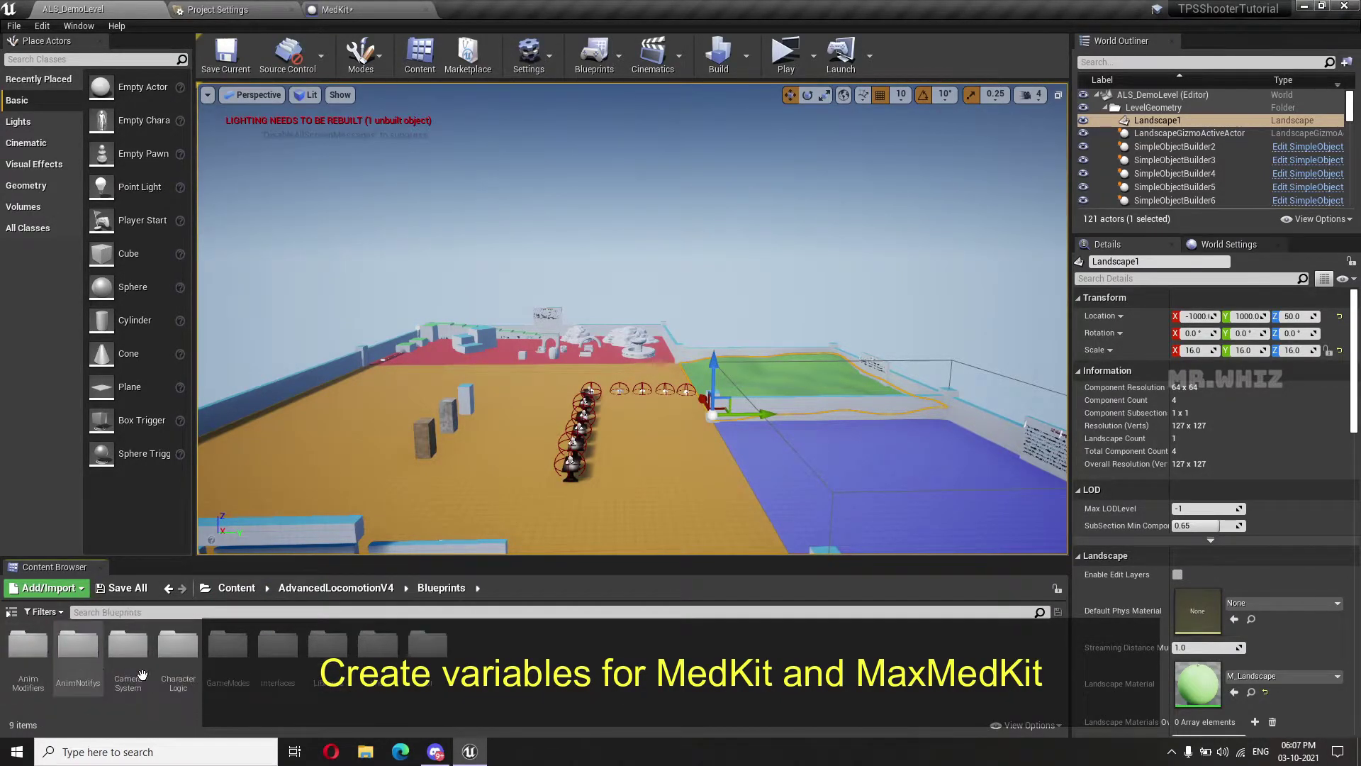
double_click(176, 646)
double_click(228, 645)
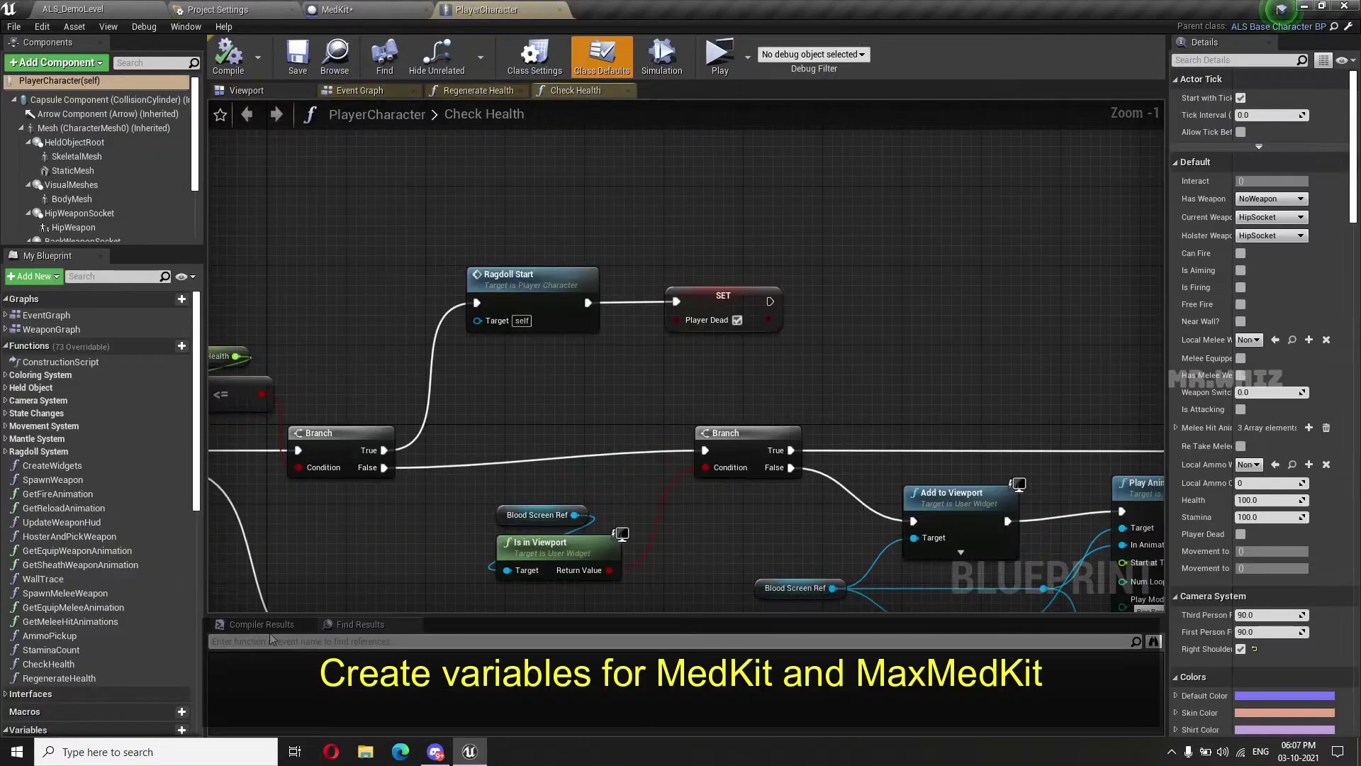
scroll(125, 551, "down", 10)
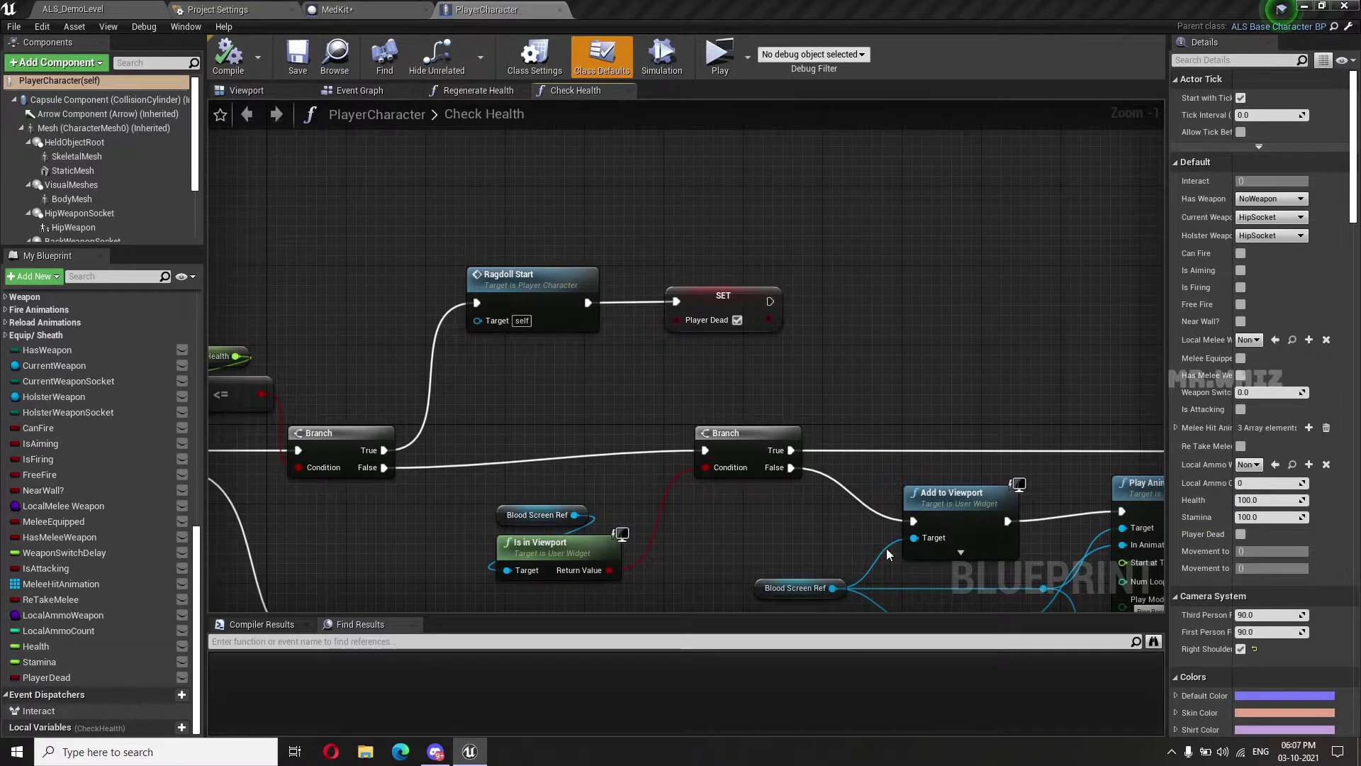
scroll(152, 320, "up", 5)
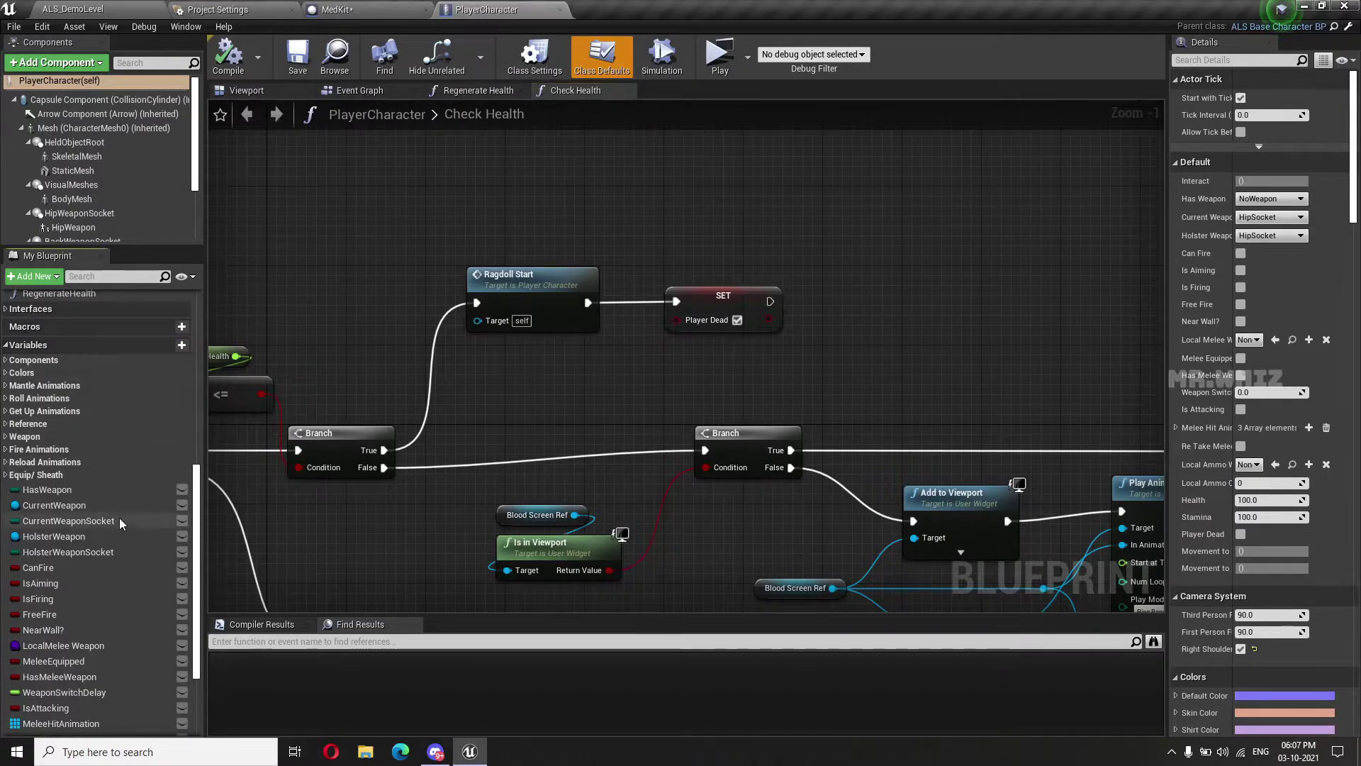
scroll(119, 526, "down", 5)
scroll(119, 525, "up", 1)
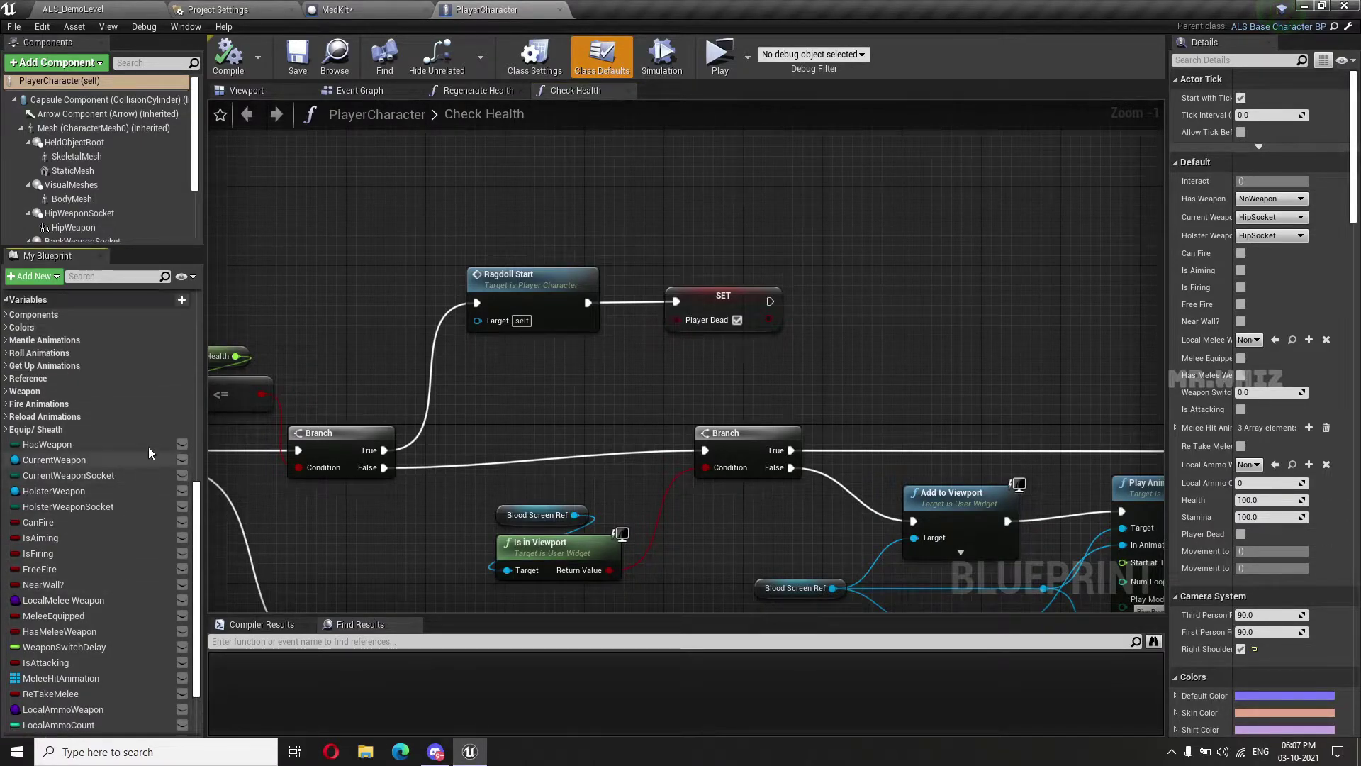
Add an Integer variable named MedKit
left_click(181, 300)
type("MedKit")
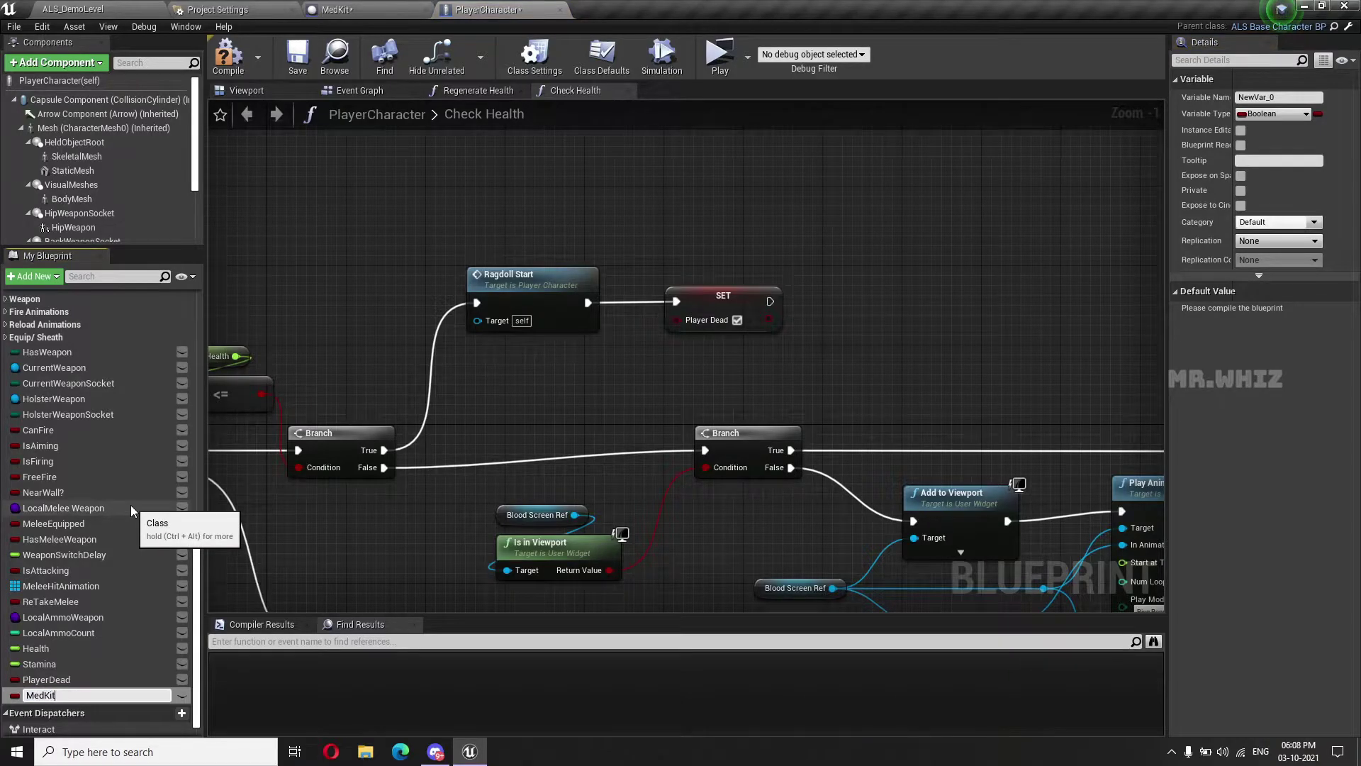
key("Return")
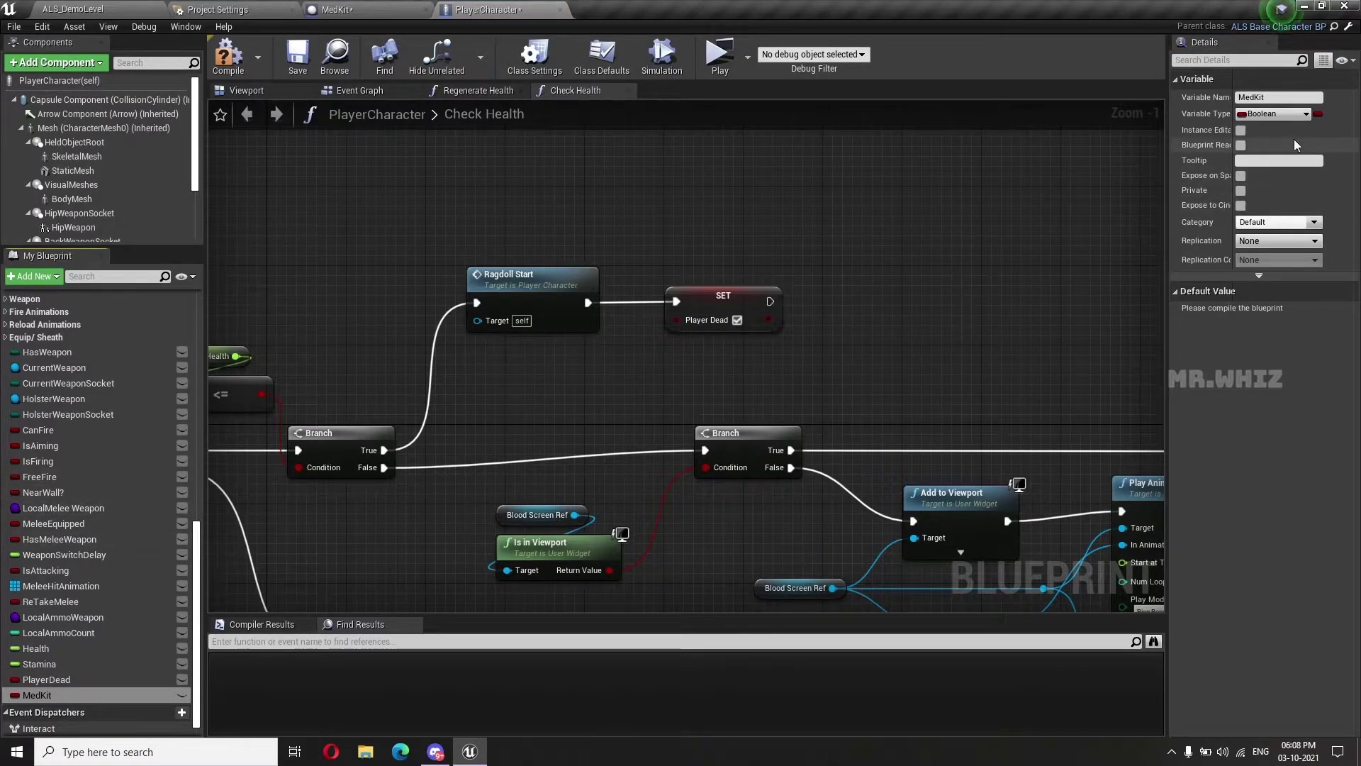
left_click(1277, 114)
left_click(1270, 178)
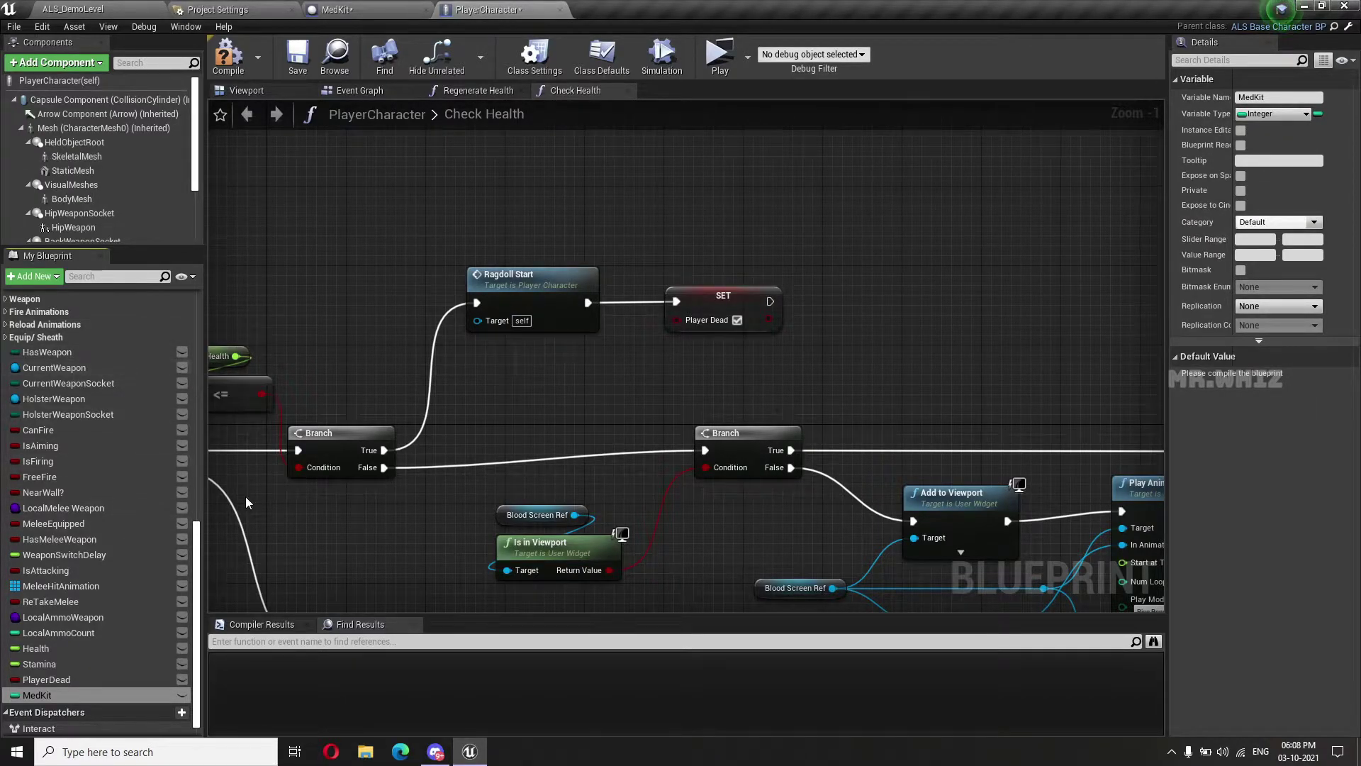
Add a MaxMedKit variable and compile the PlayerCharacter blueprint
scroll(116, 471, "up", 3)
left_click(179, 360)
type("MaxMed")
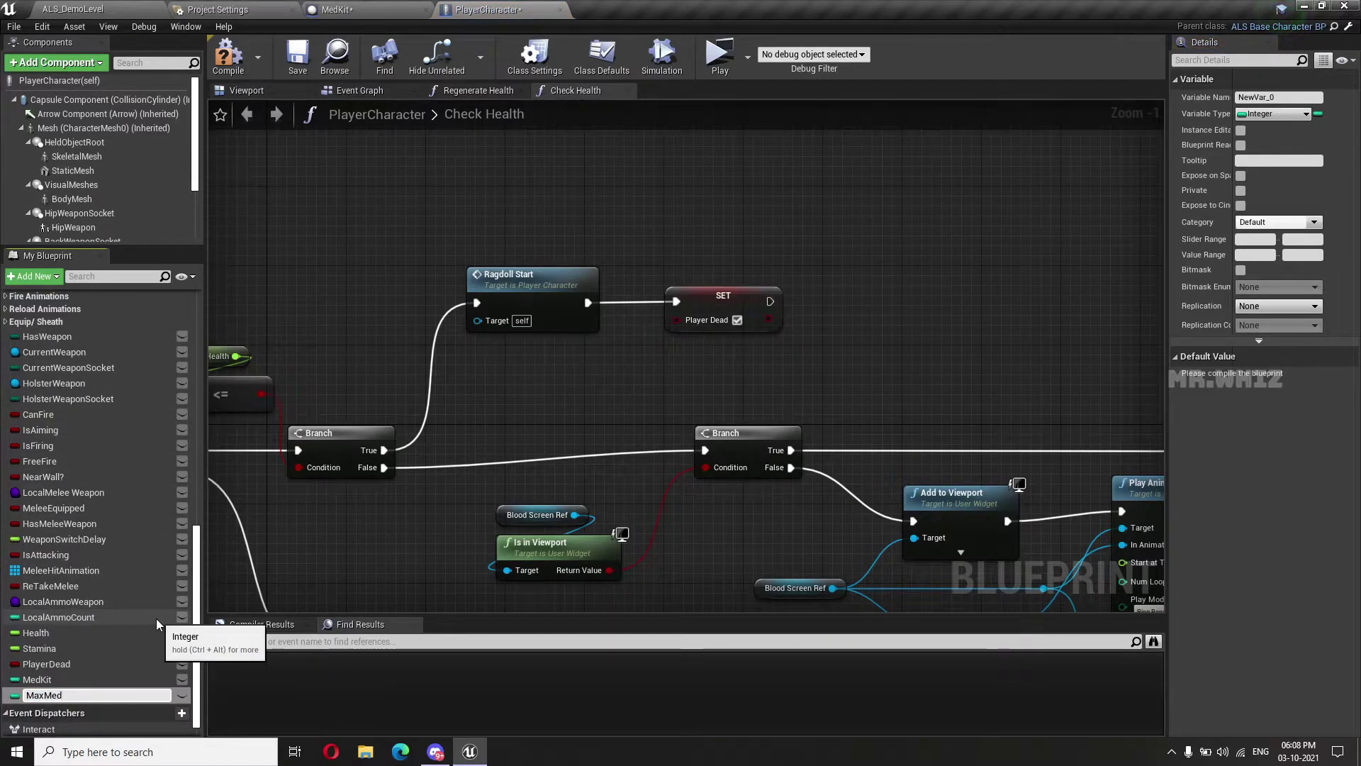
type("Kit")
key("Return")
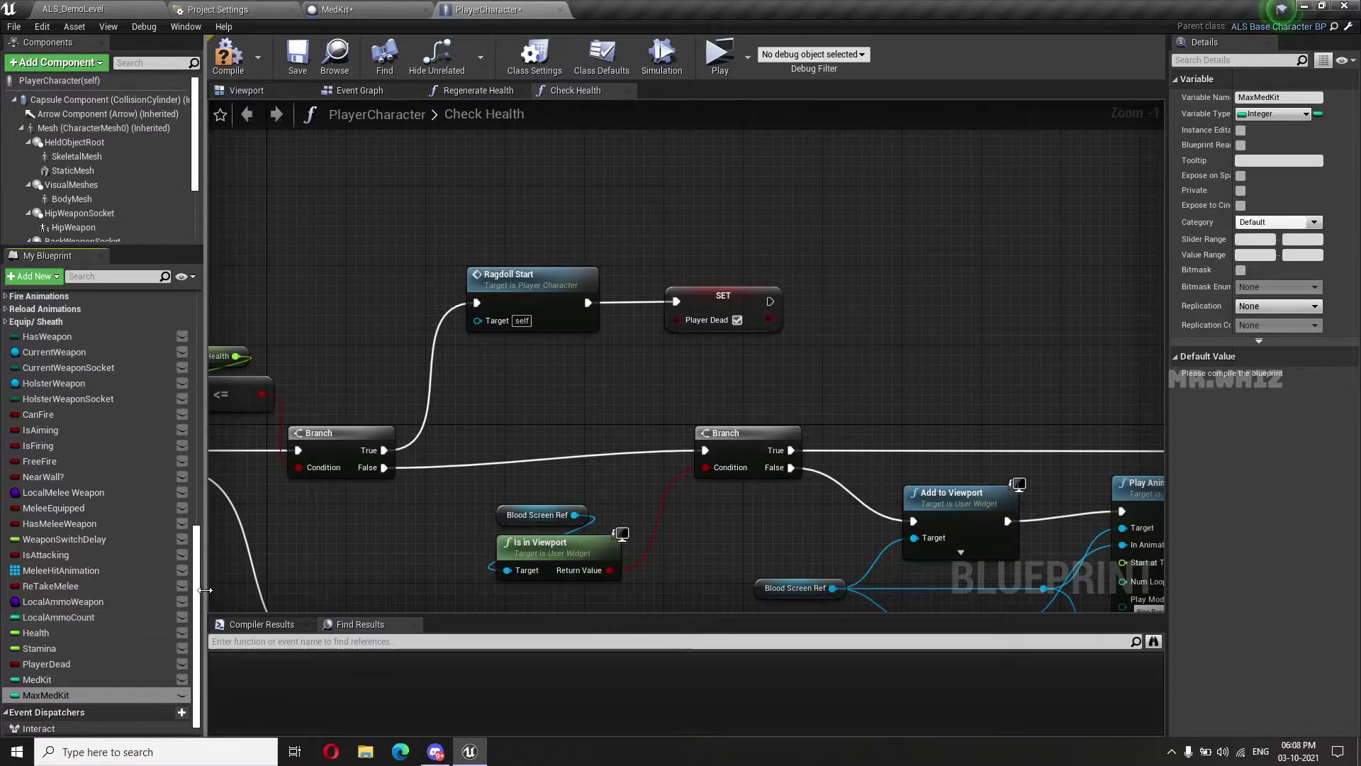
left_click(227, 56)
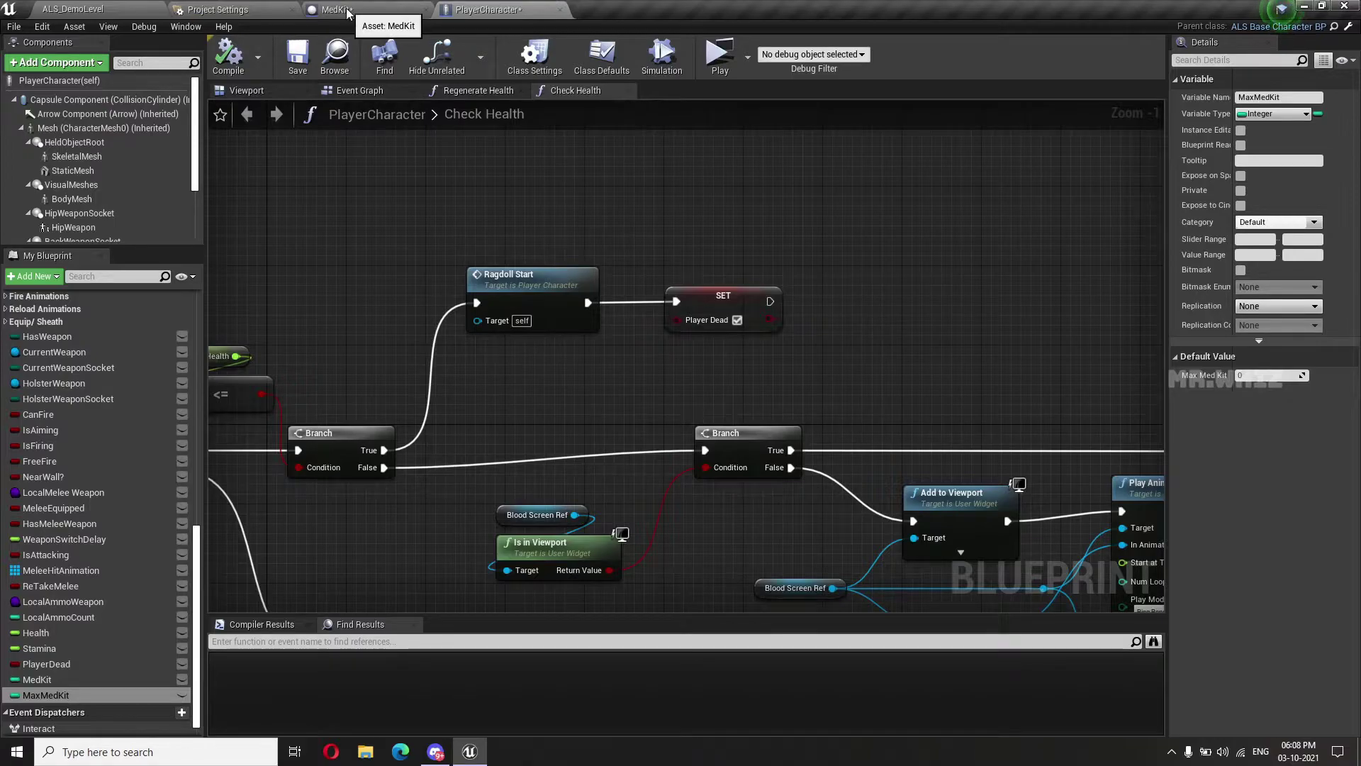
In the MedKit blueprint, get PlayerRef's Med Kit and feed it into an integer < node
left_click(345, 9)
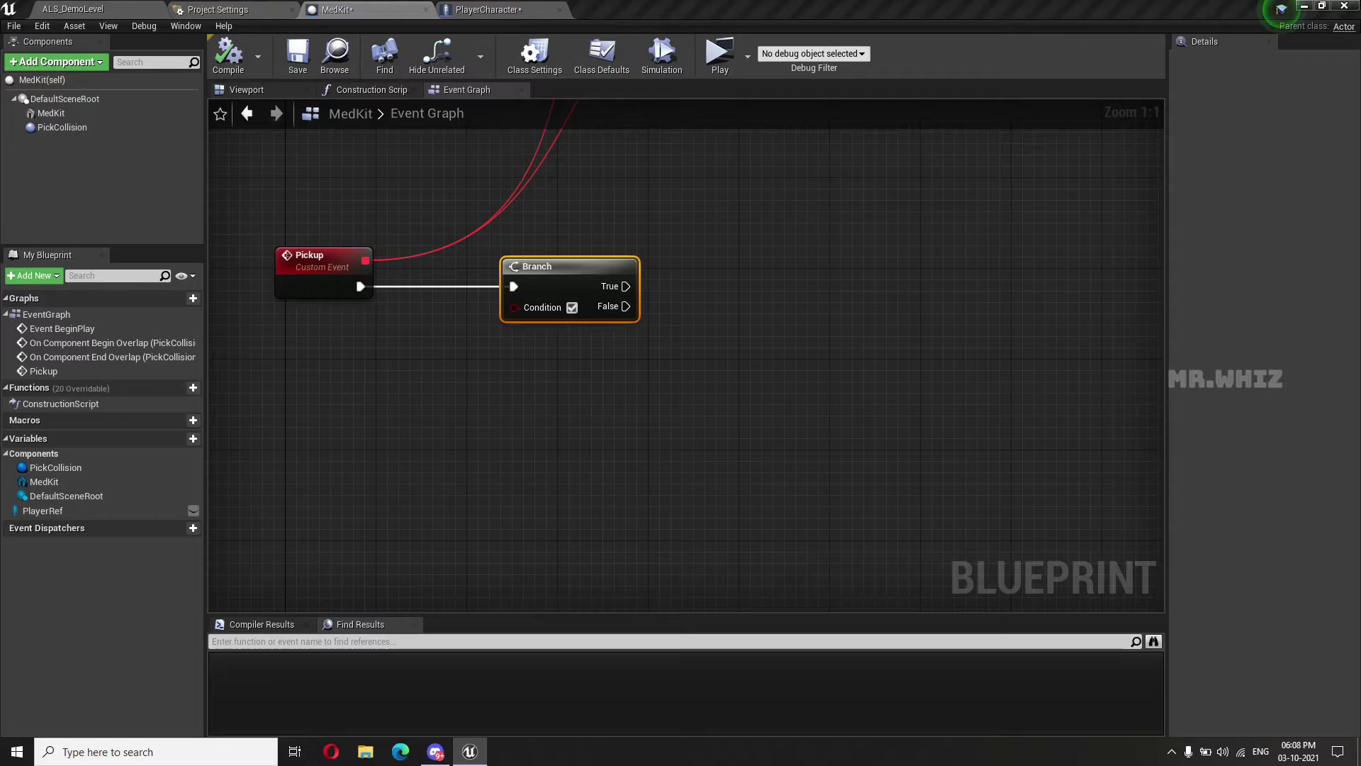
right_click_drag(576, 508, 717, 510)
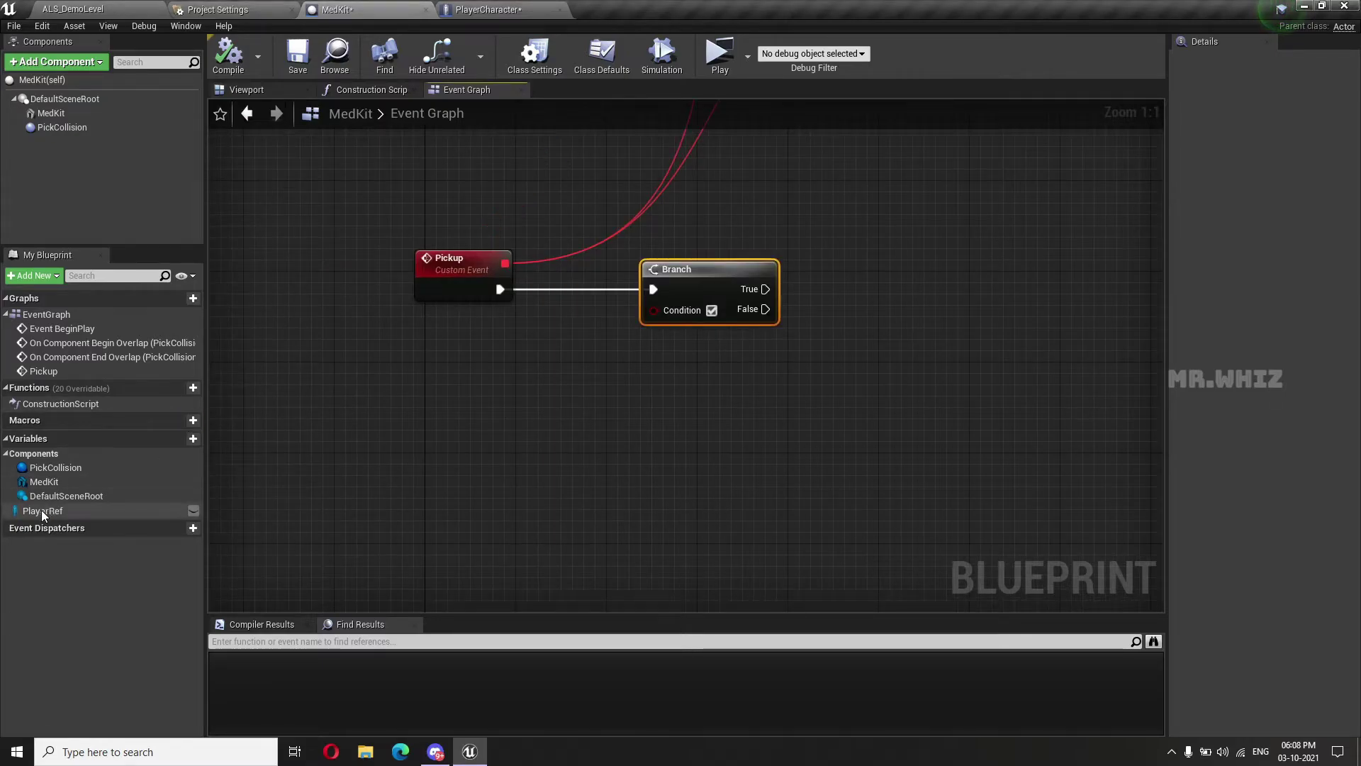
left_click_drag(41, 510, 344, 328)
left_click(383, 348)
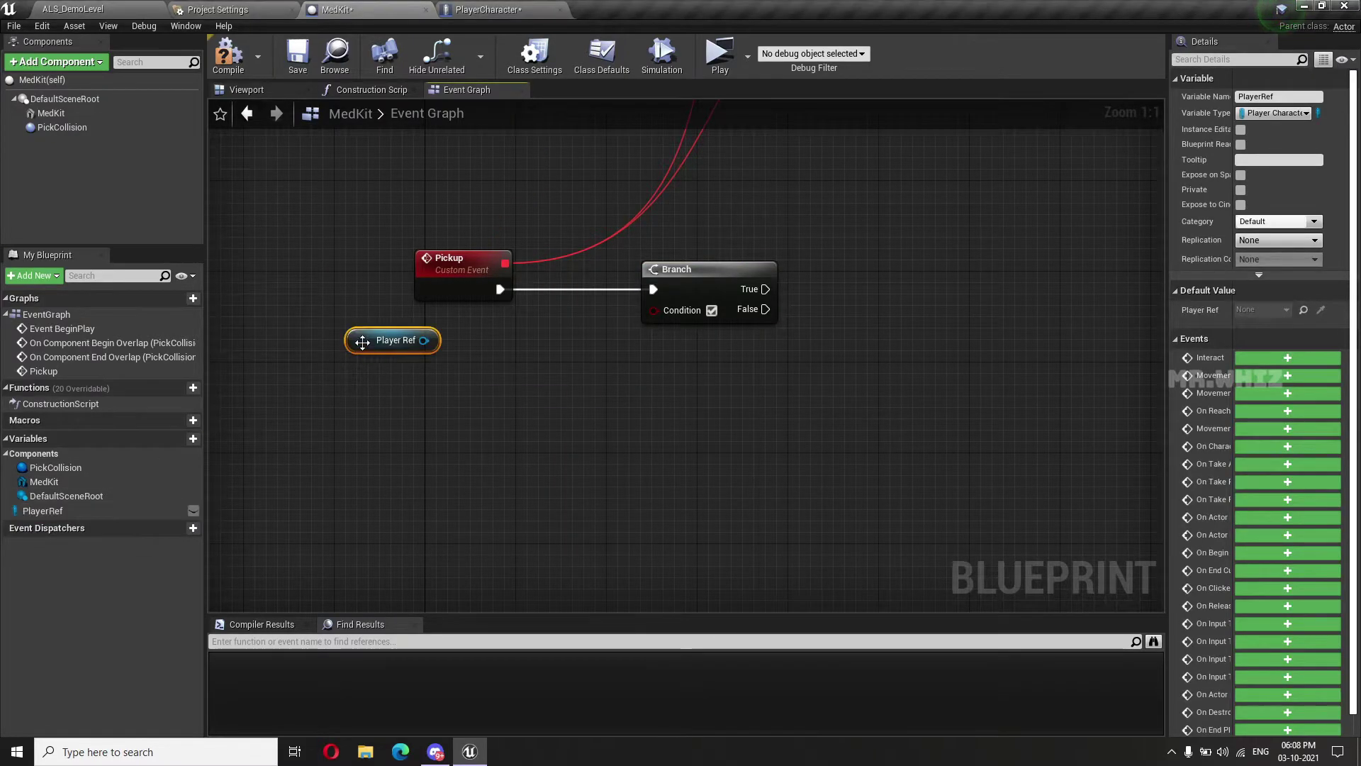
mouse_move(349, 403)
left_mouse_down()
mouse_move(338, 402)
mouse_move(442, 348)
left_mouse_up()
type("med kit")
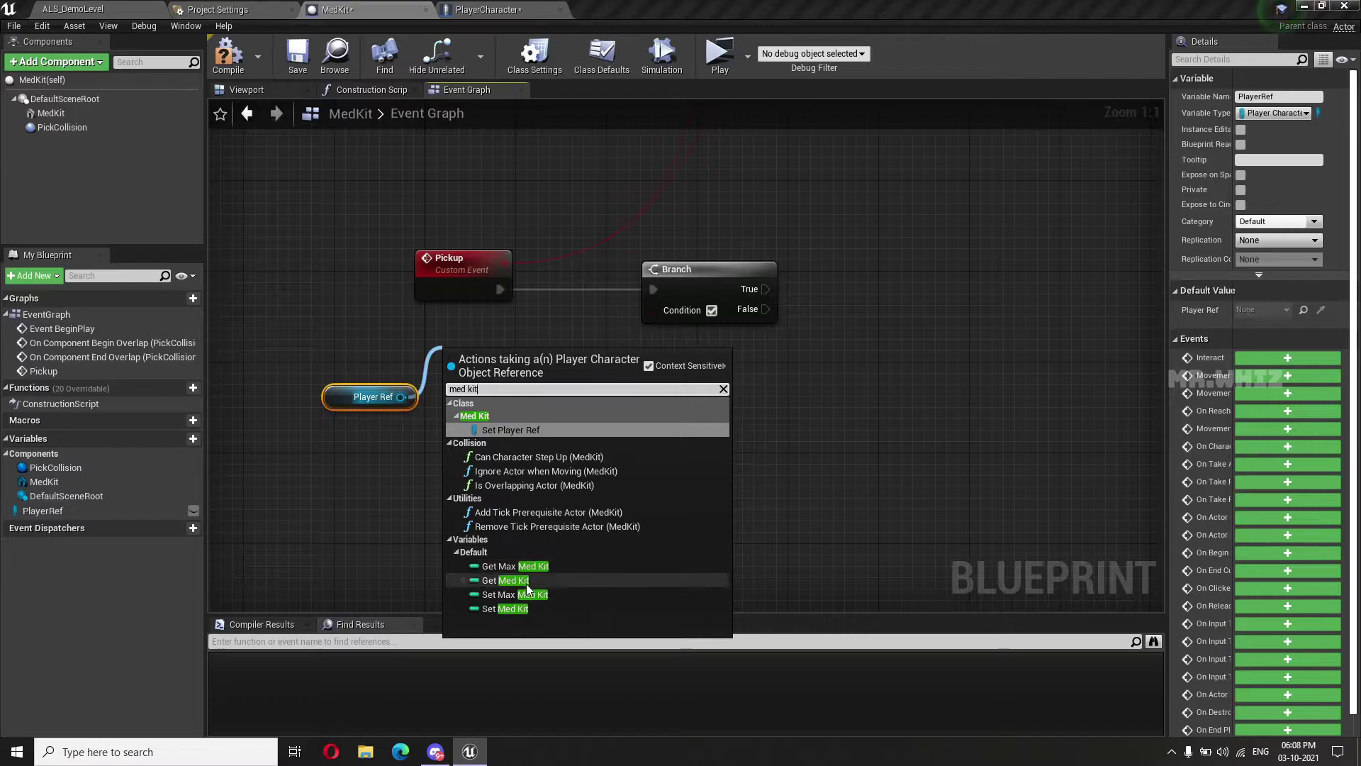
left_click(507, 580)
left_click_drag(558, 363, 590, 403)
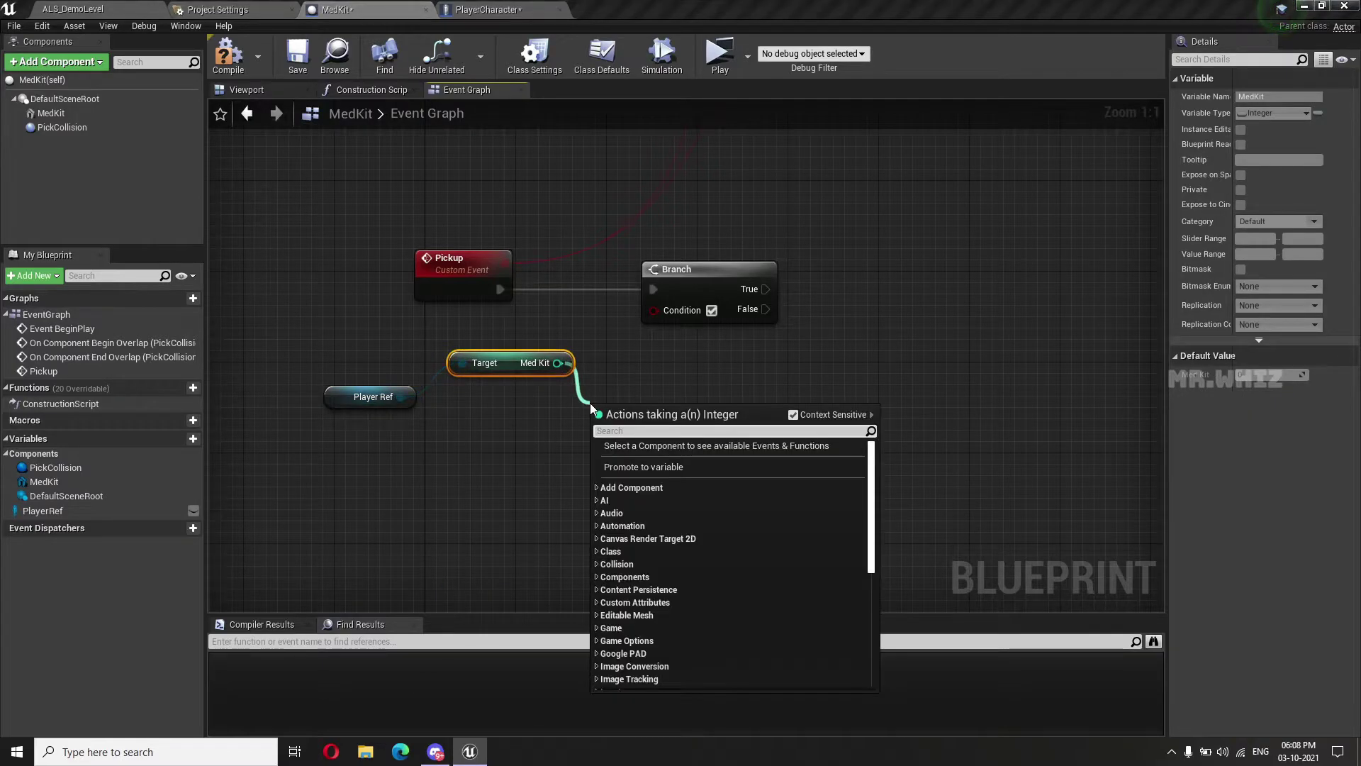
type("<")
key("Return")
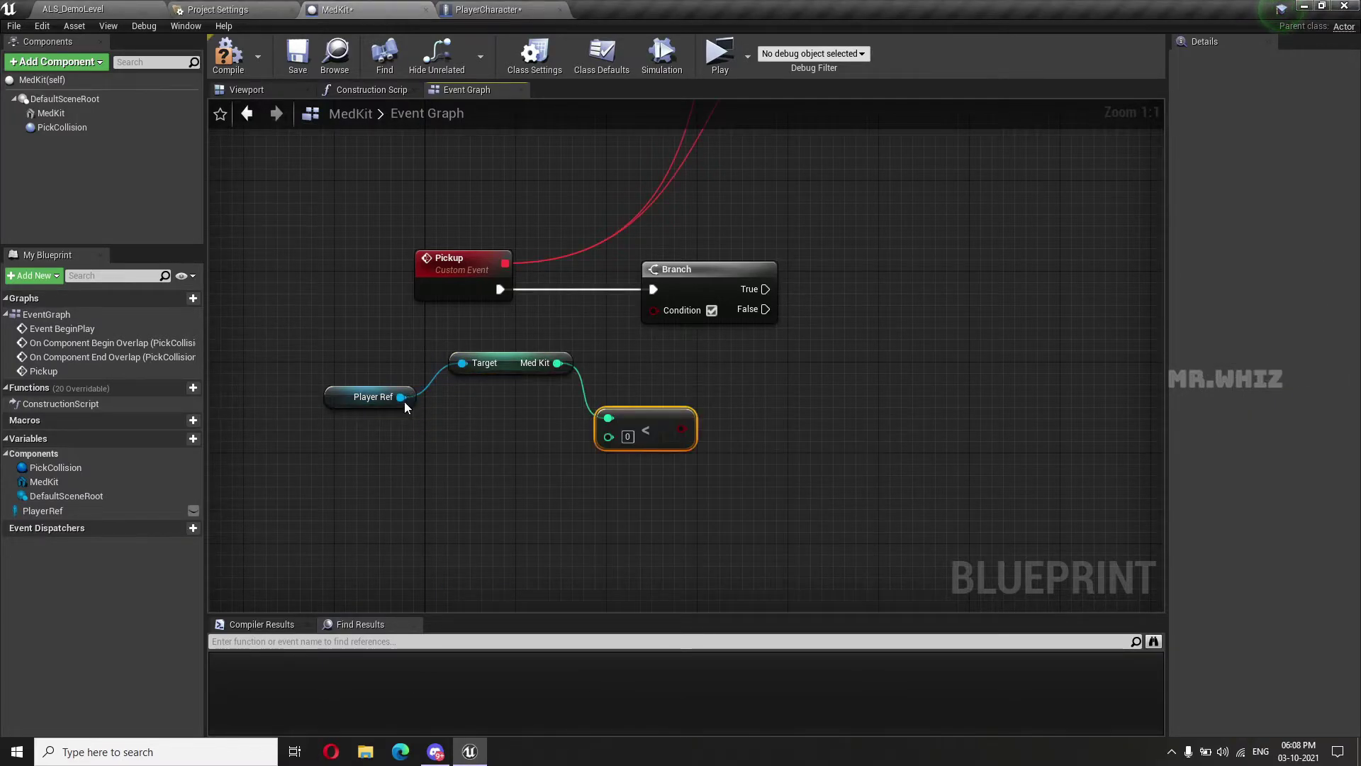
Compare against PlayerRef's Max Med Kit and drive the Branch Condition with the result
left_click_drag(402, 398, 439, 444)
type("max med")
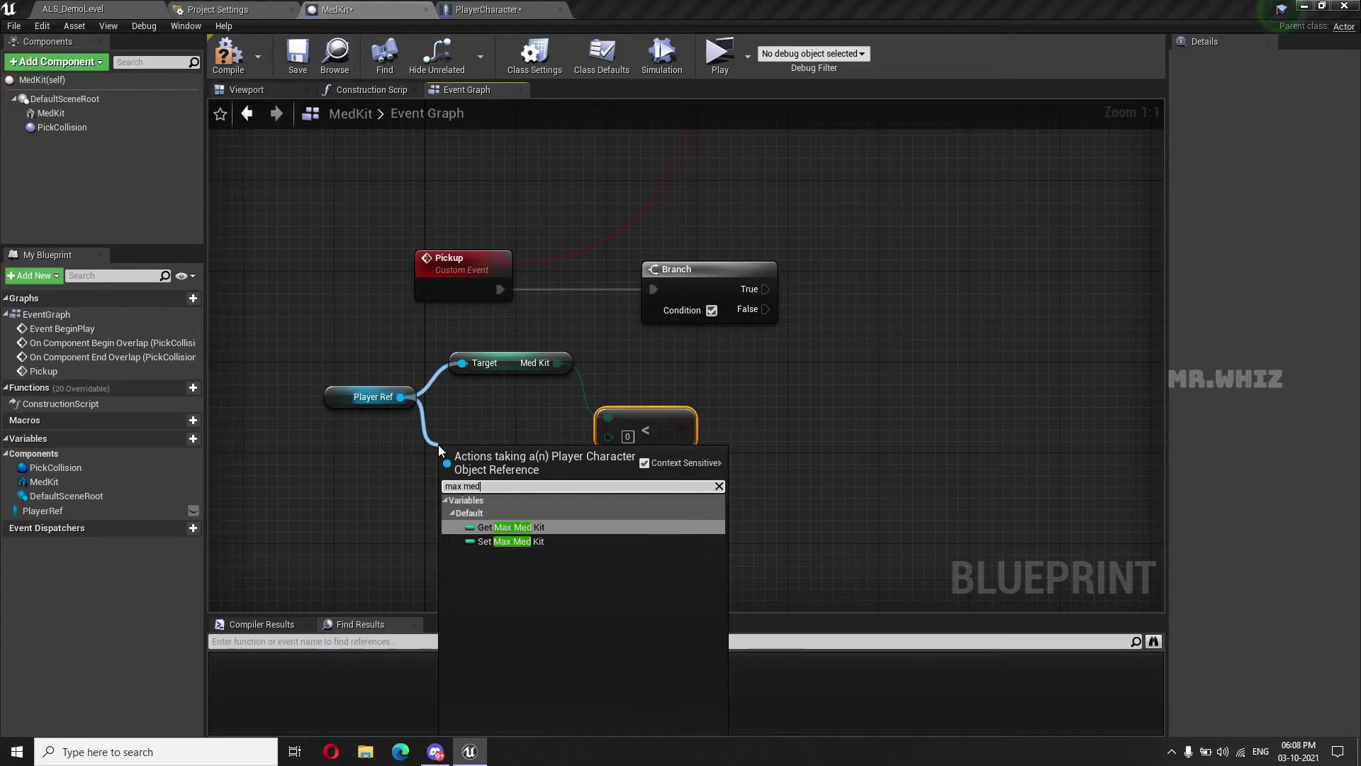
key("Return")
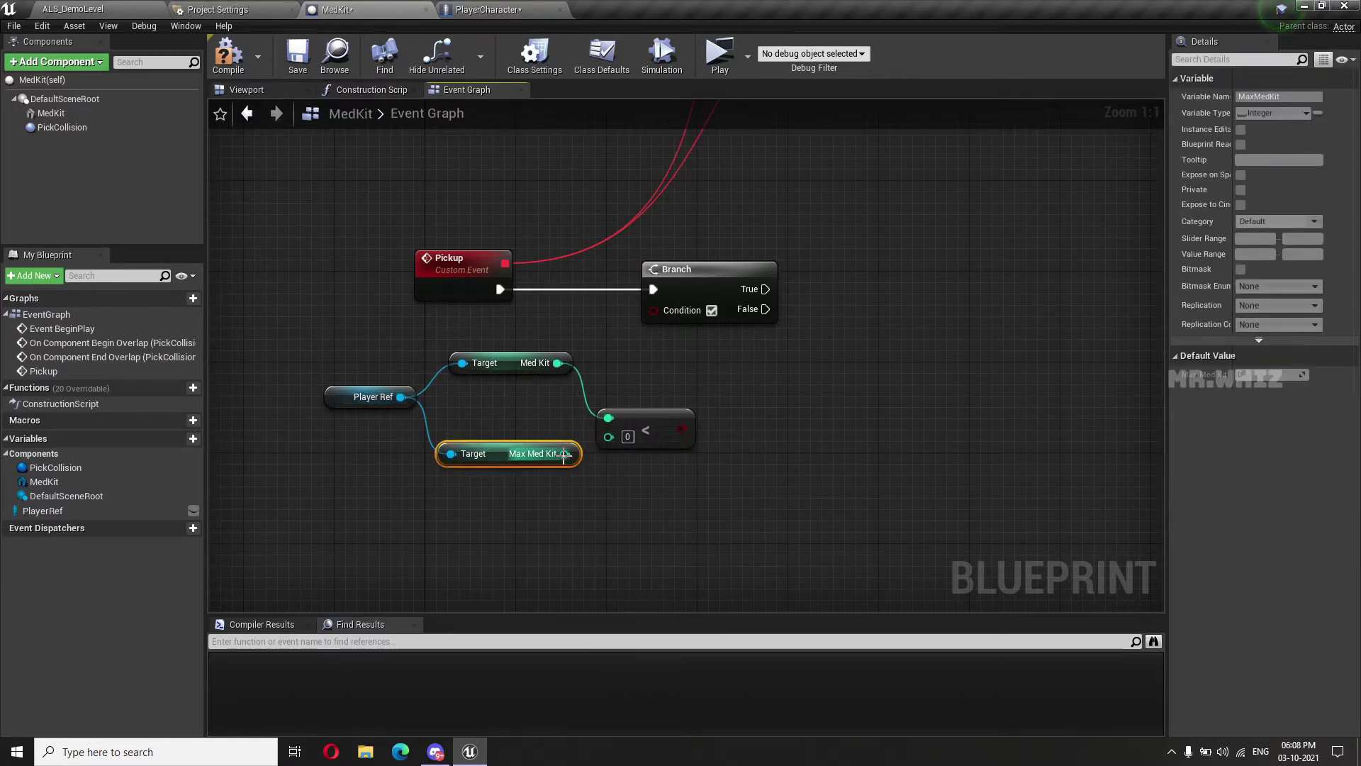
left_click_drag(564, 453, 609, 435)
left_click_drag(633, 402, 654, 309)
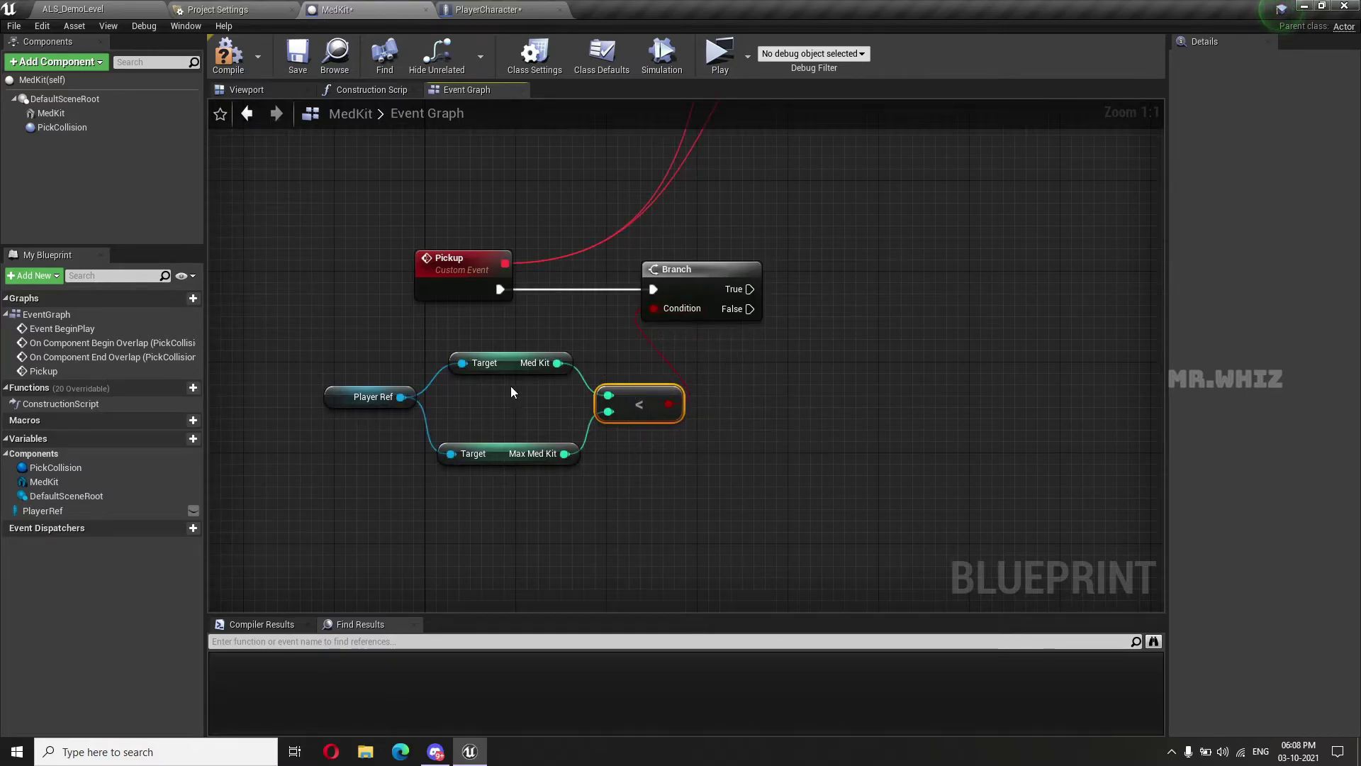
left_click_drag(506, 365, 495, 365)
left_click_drag(506, 457, 494, 423)
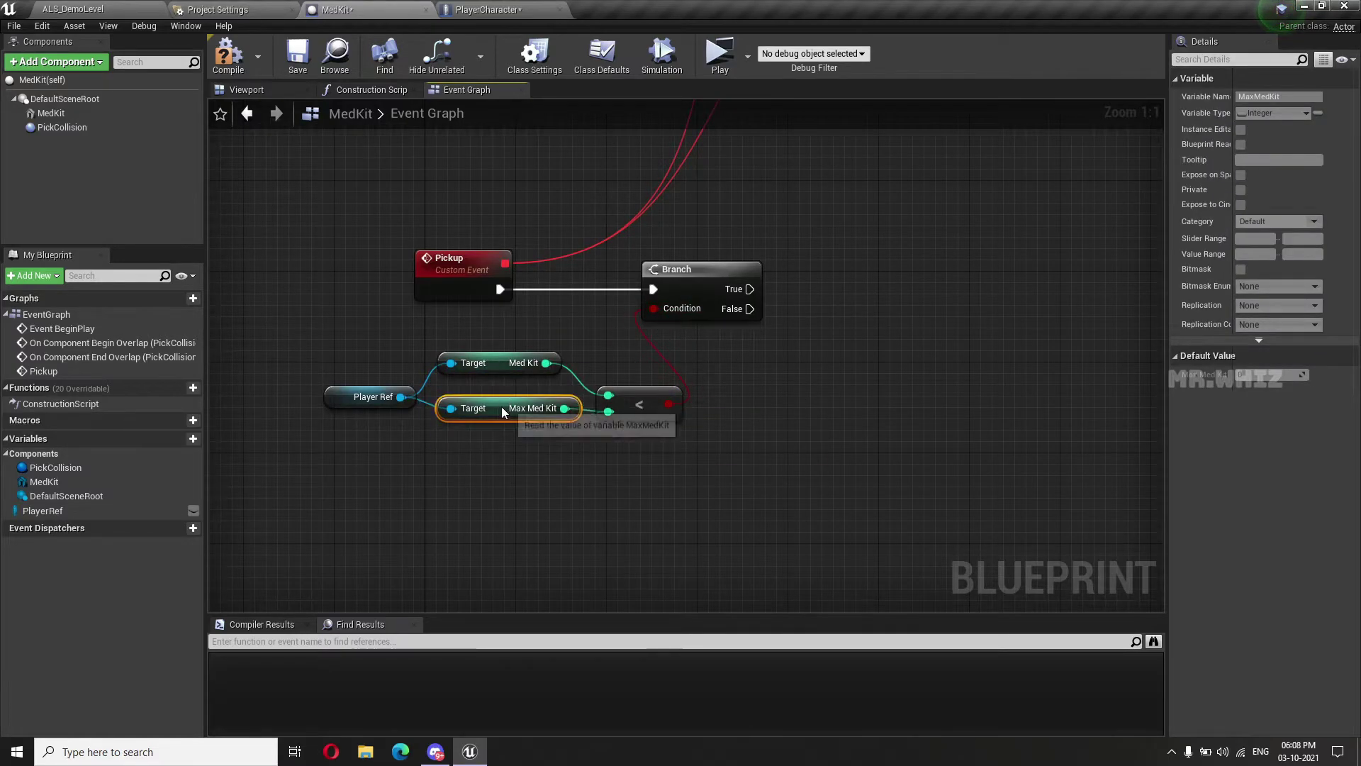
mouse_move(635, 404)
left_mouse_down()
mouse_move(636, 381)
mouse_move(635, 392)
left_mouse_up()
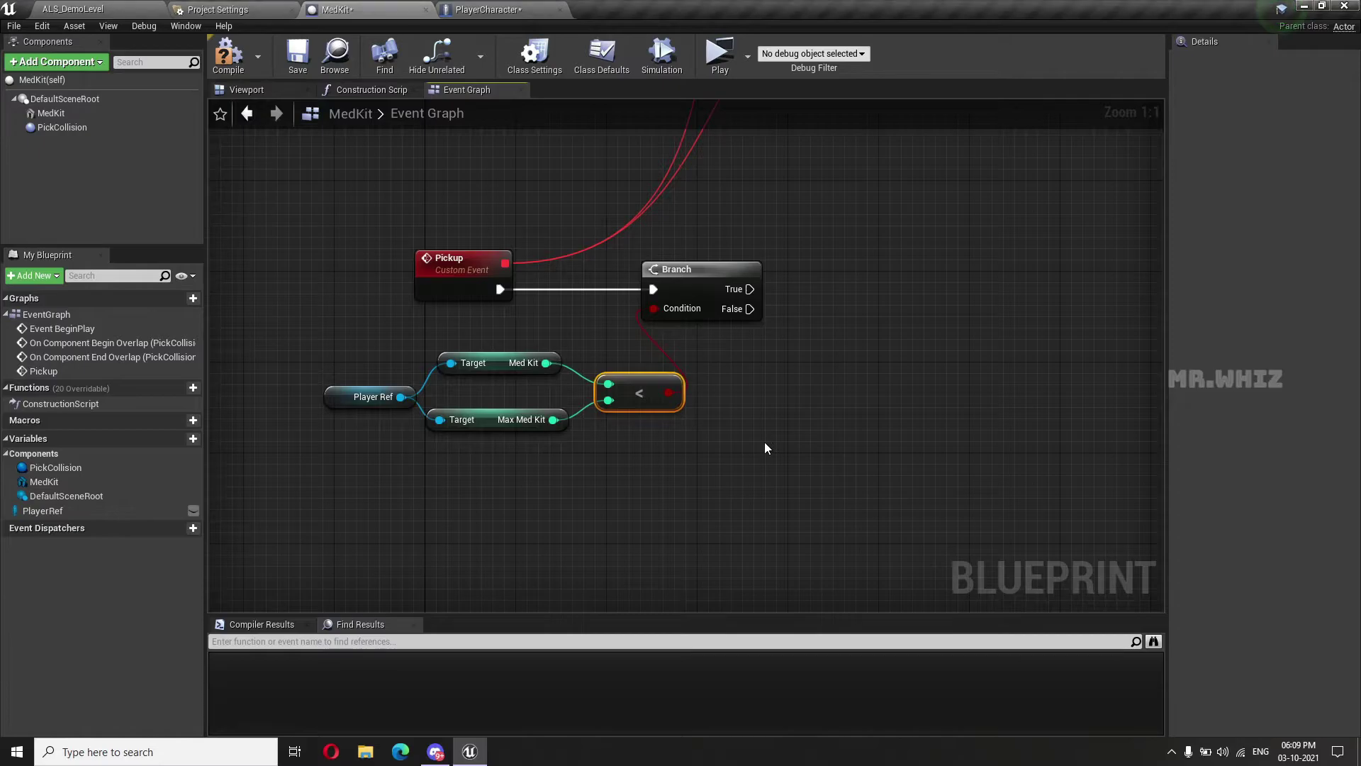
right_click_drag(817, 426, 618, 425)
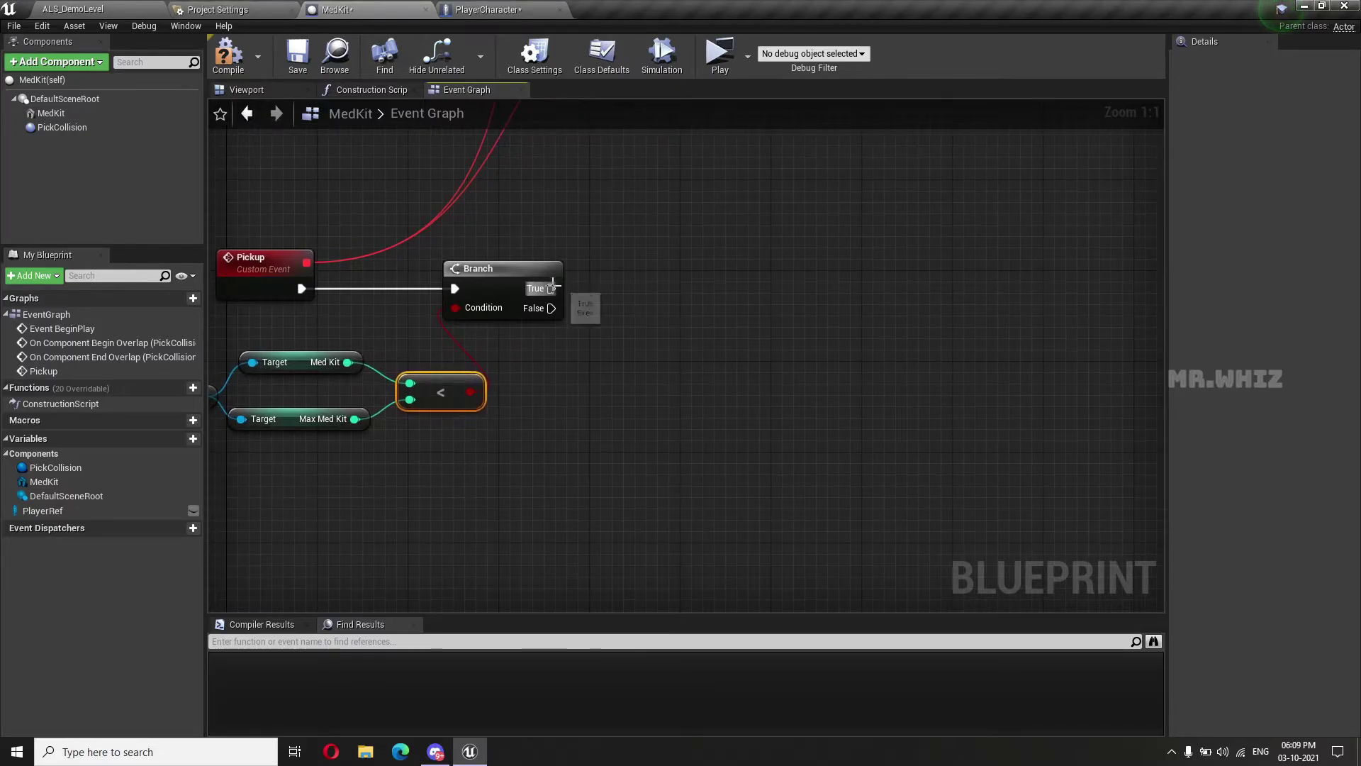
Add a Med Kit setter off Branch True, then delete it as the wrong one
left_click_drag(552, 288, 702, 290)
type("med")
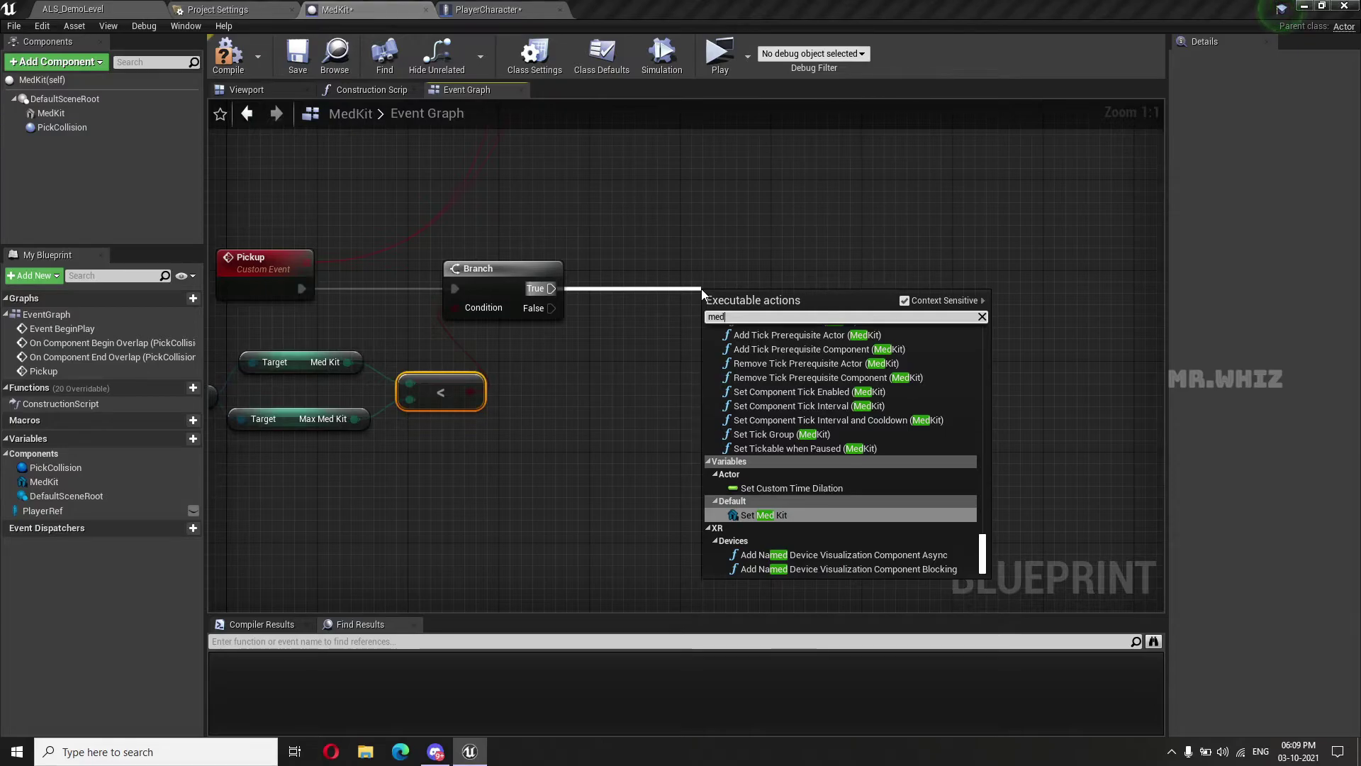
type("kit")
scroll(831, 516, "up", 3)
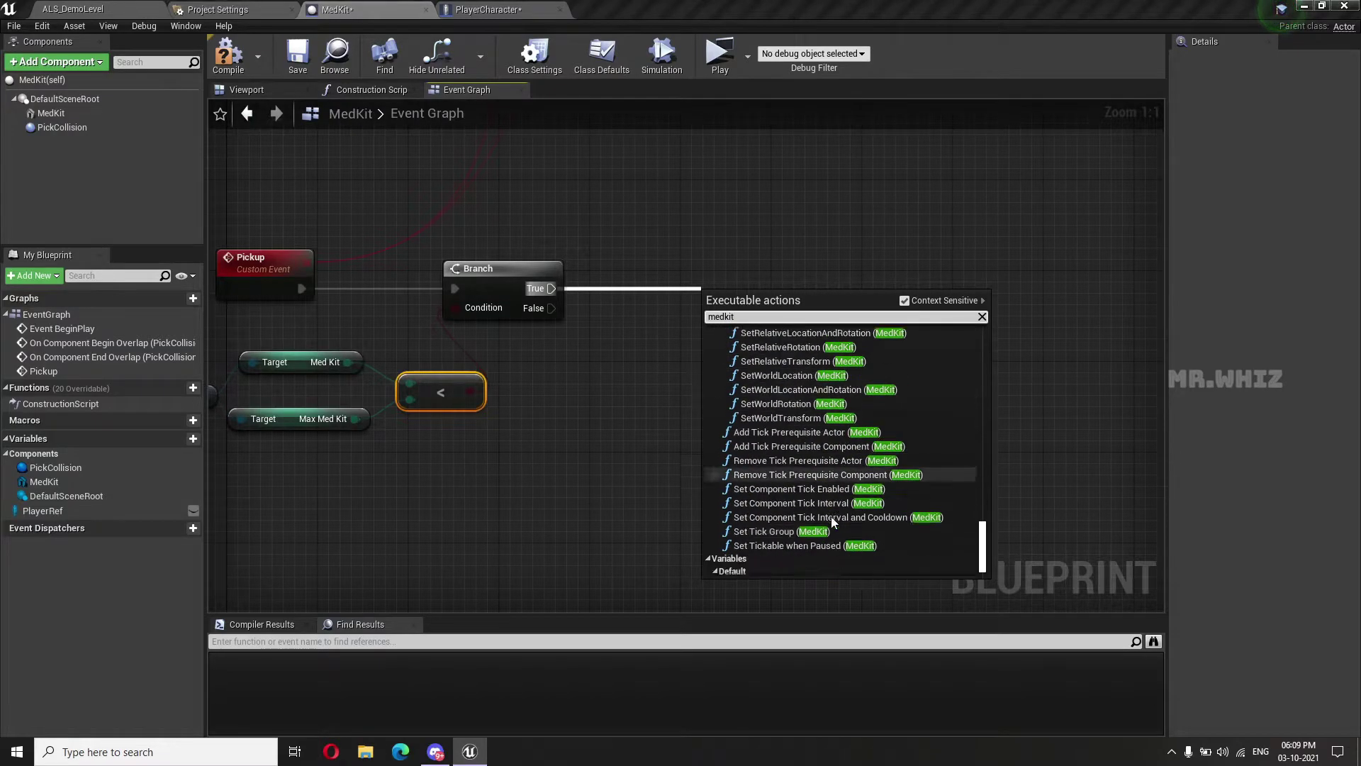
scroll(831, 517, "down", 2)
left_click(802, 565)
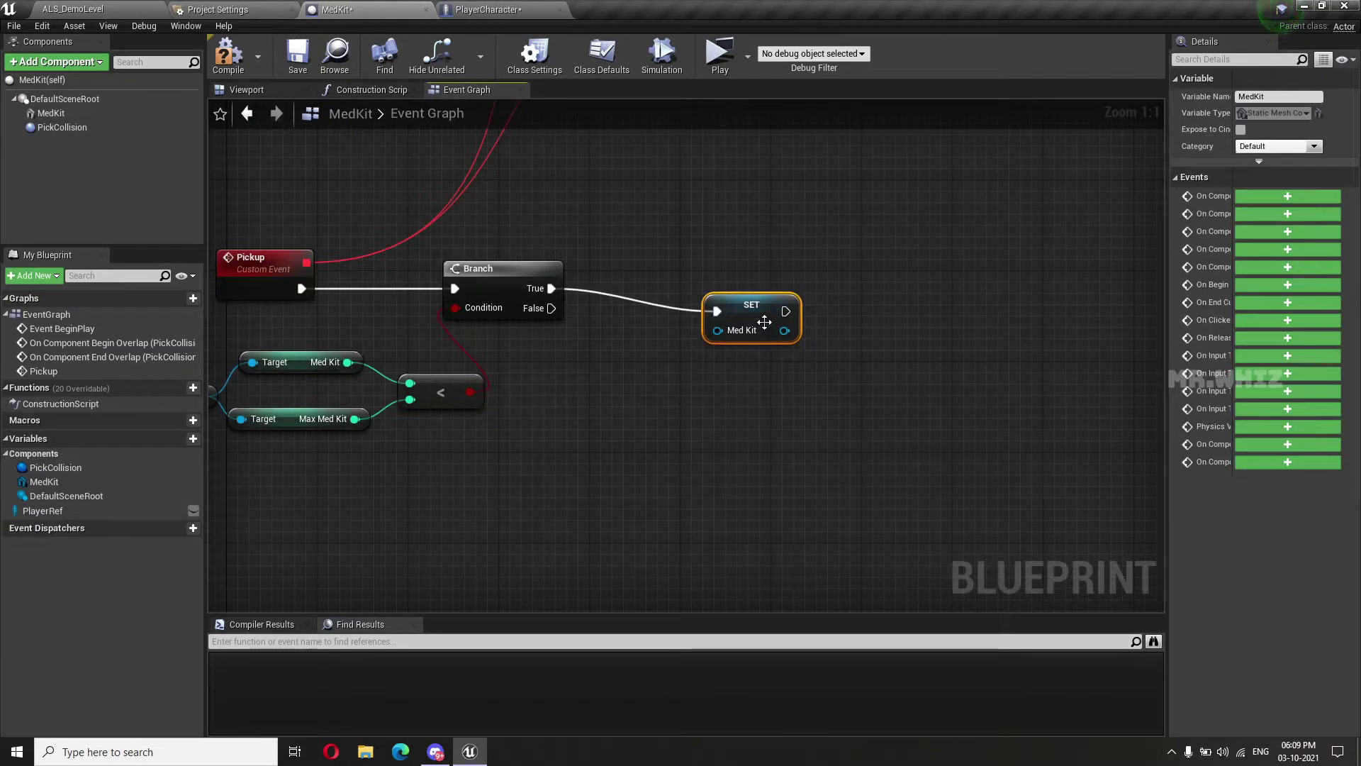
left_click_drag(765, 323, 753, 300)
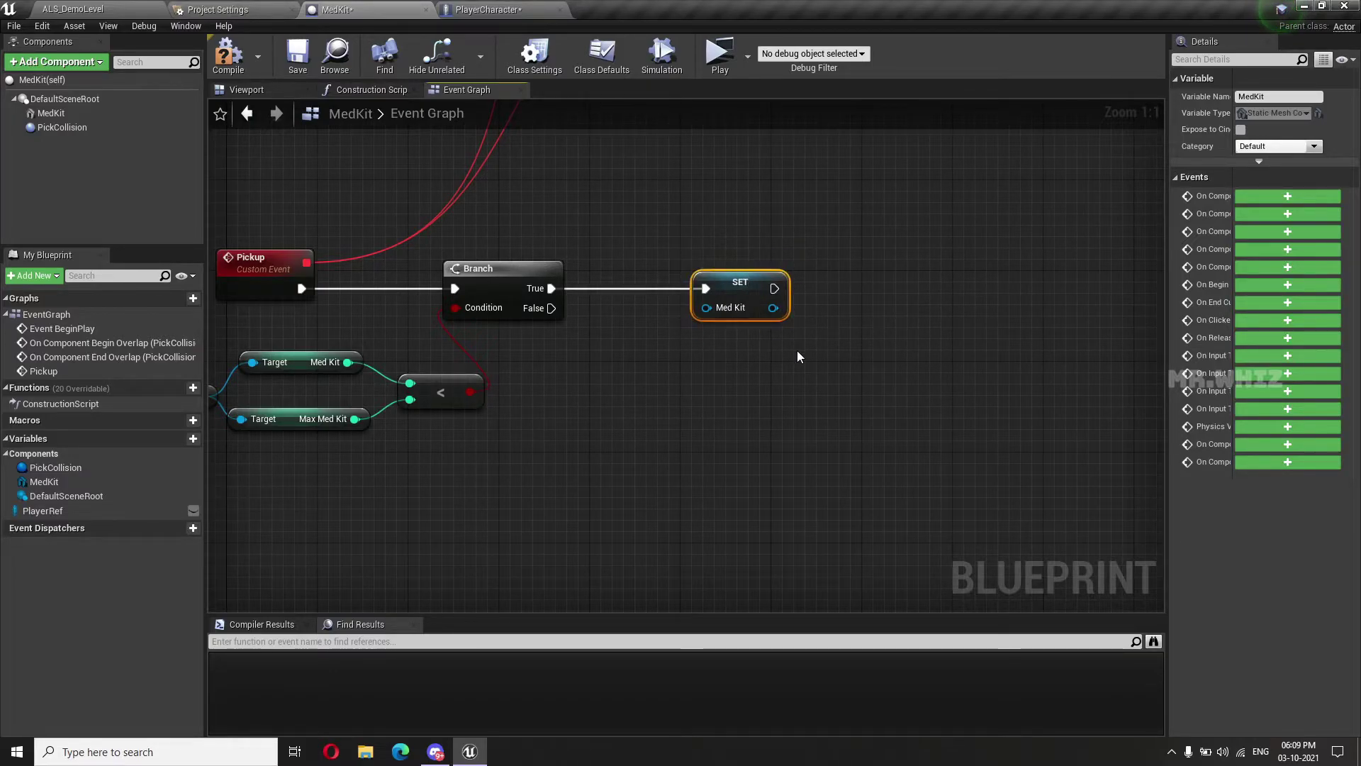
key("Delete")
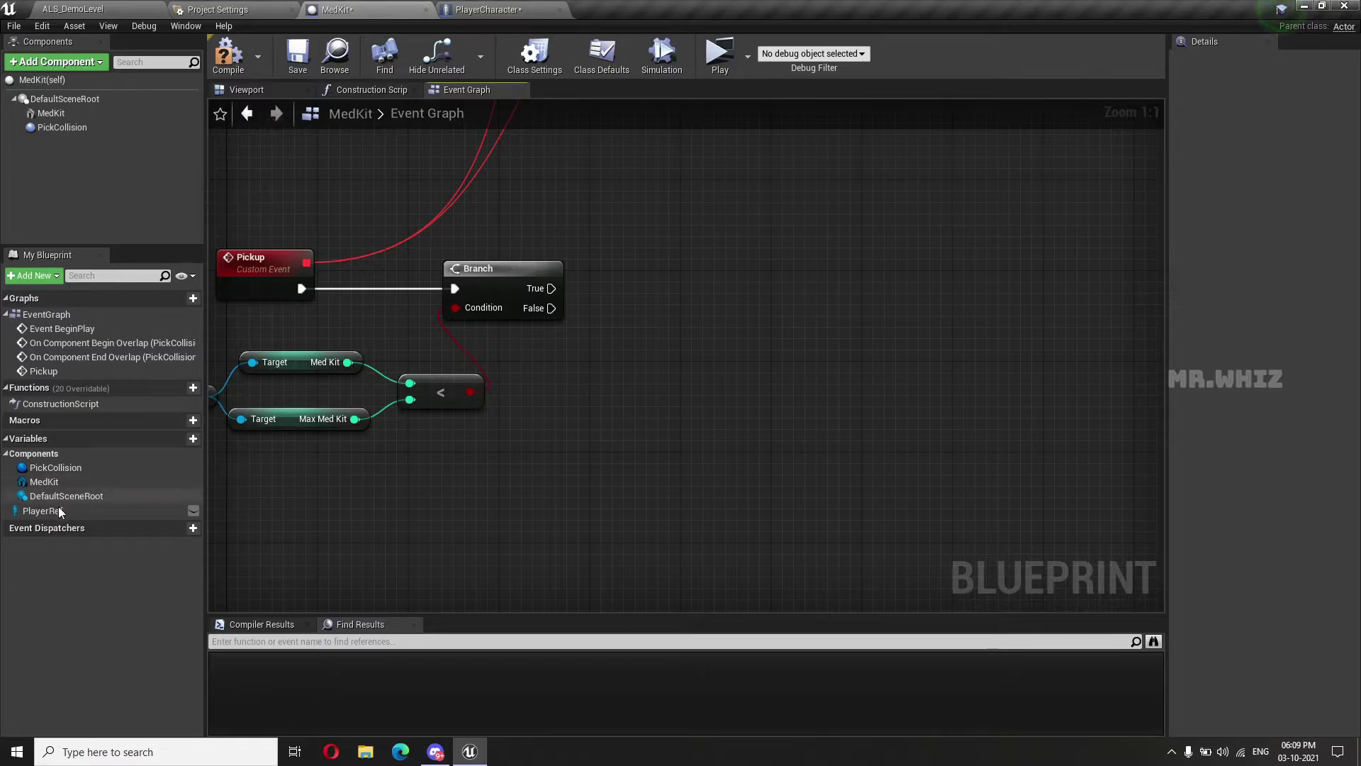
Add a SET Med Kit on a Player Ref getter, run from Branch True
mouse_move(58, 509)
left_mouse_down()
mouse_move(579, 399)
mouse_move(674, 334)
left_mouse_up()
left_click(579, 402)
type("medkit")
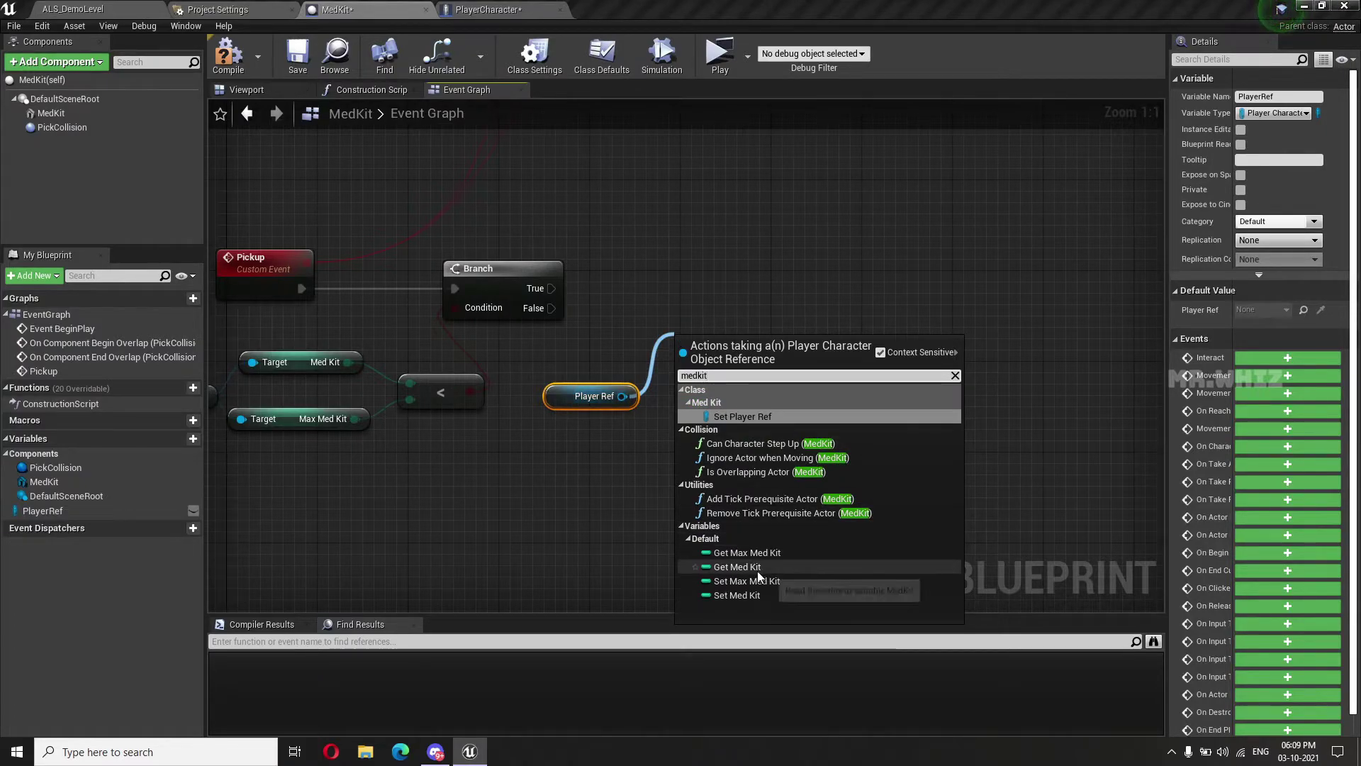
left_click(746, 595)
left_click_drag(734, 376, 734, 308)
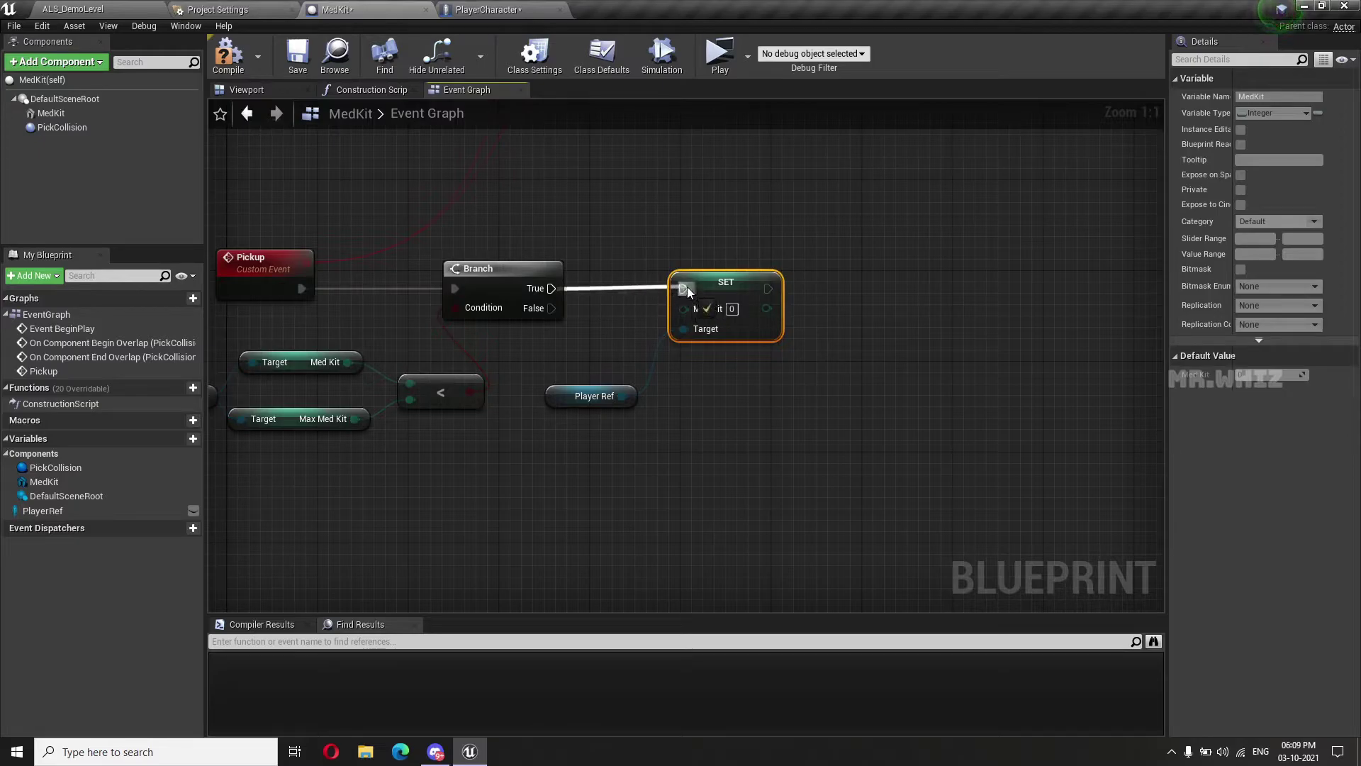
left_click_drag(549, 288, 684, 288)
Feed Player Ref's current Med Kit plus 1 into the SET Med Kit value
mouse_move(555, 405)
left_mouse_down()
mouse_move(414, 443)
mouse_move(400, 483)
left_mouse_up()
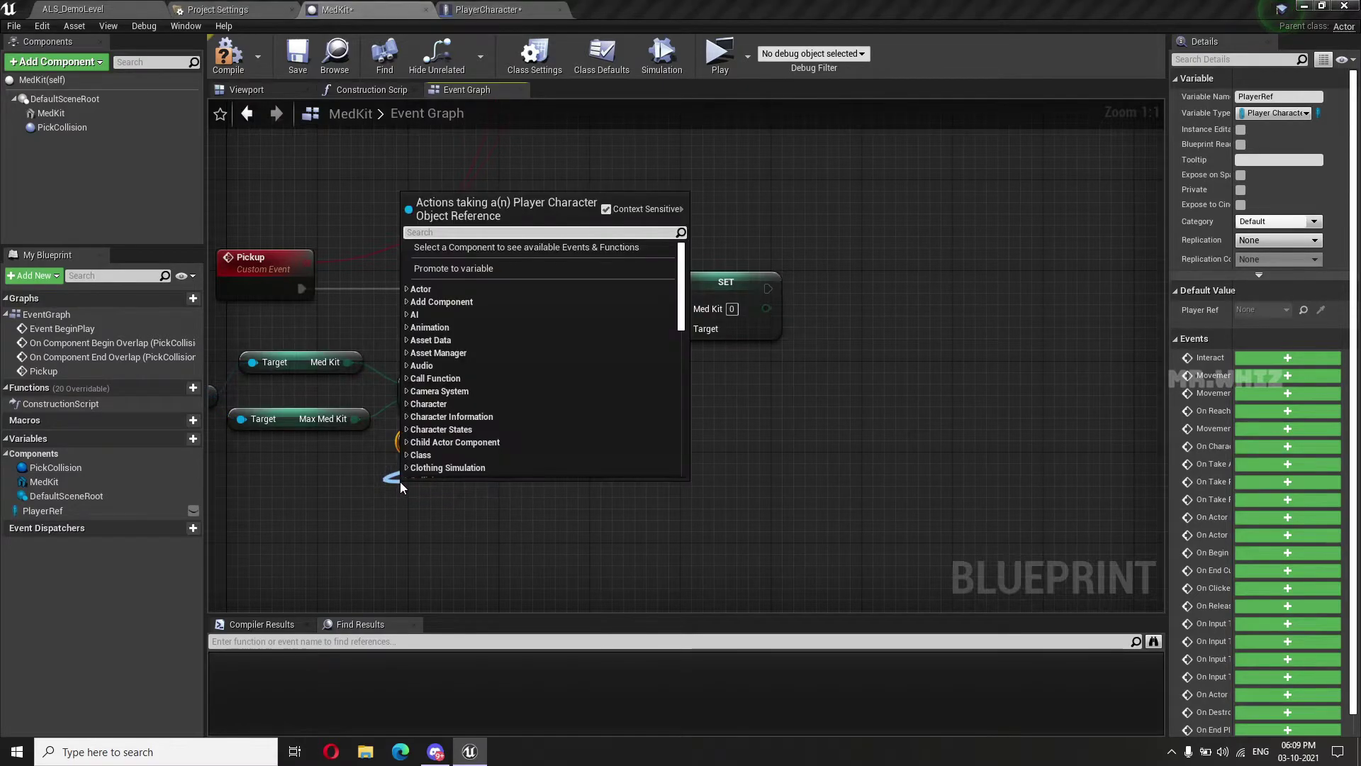
type("target")
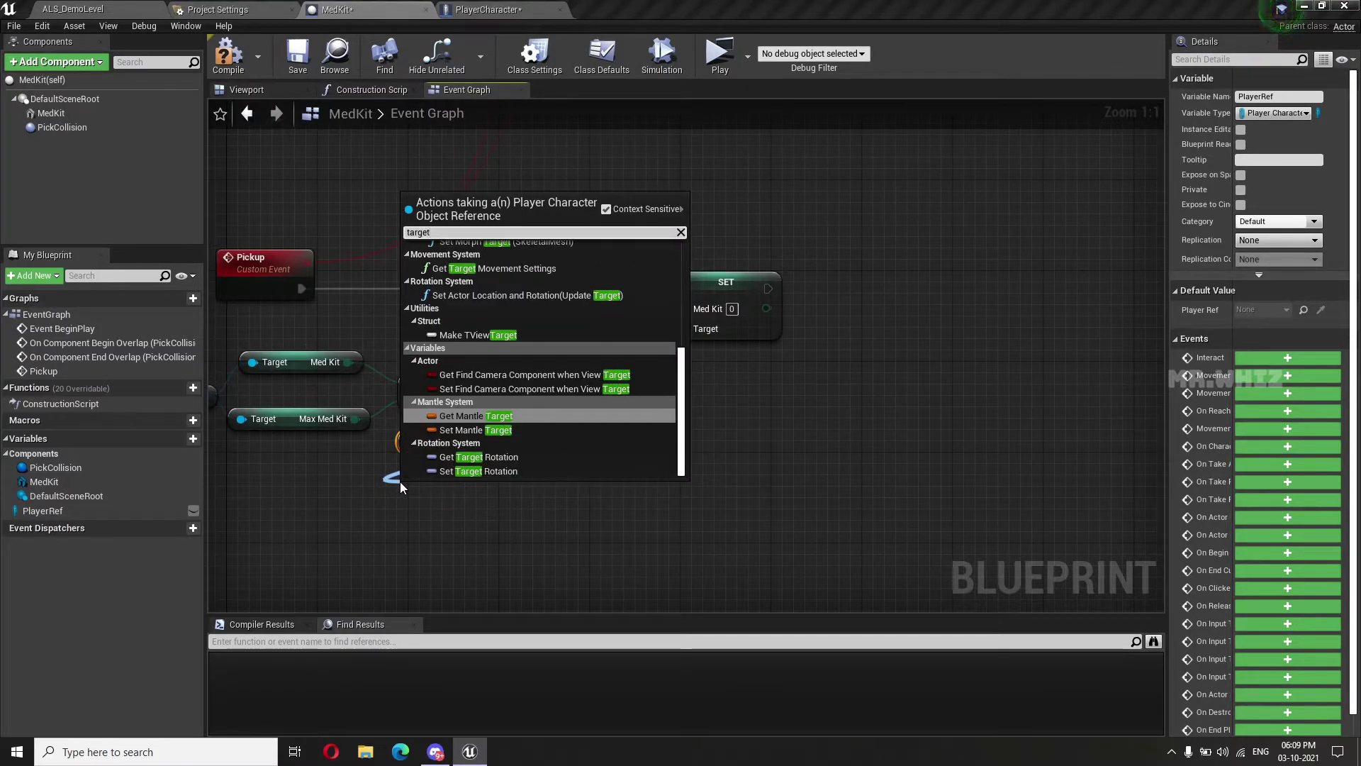
key("BackSpace")
key("BackSpace")
key("BackSpace")
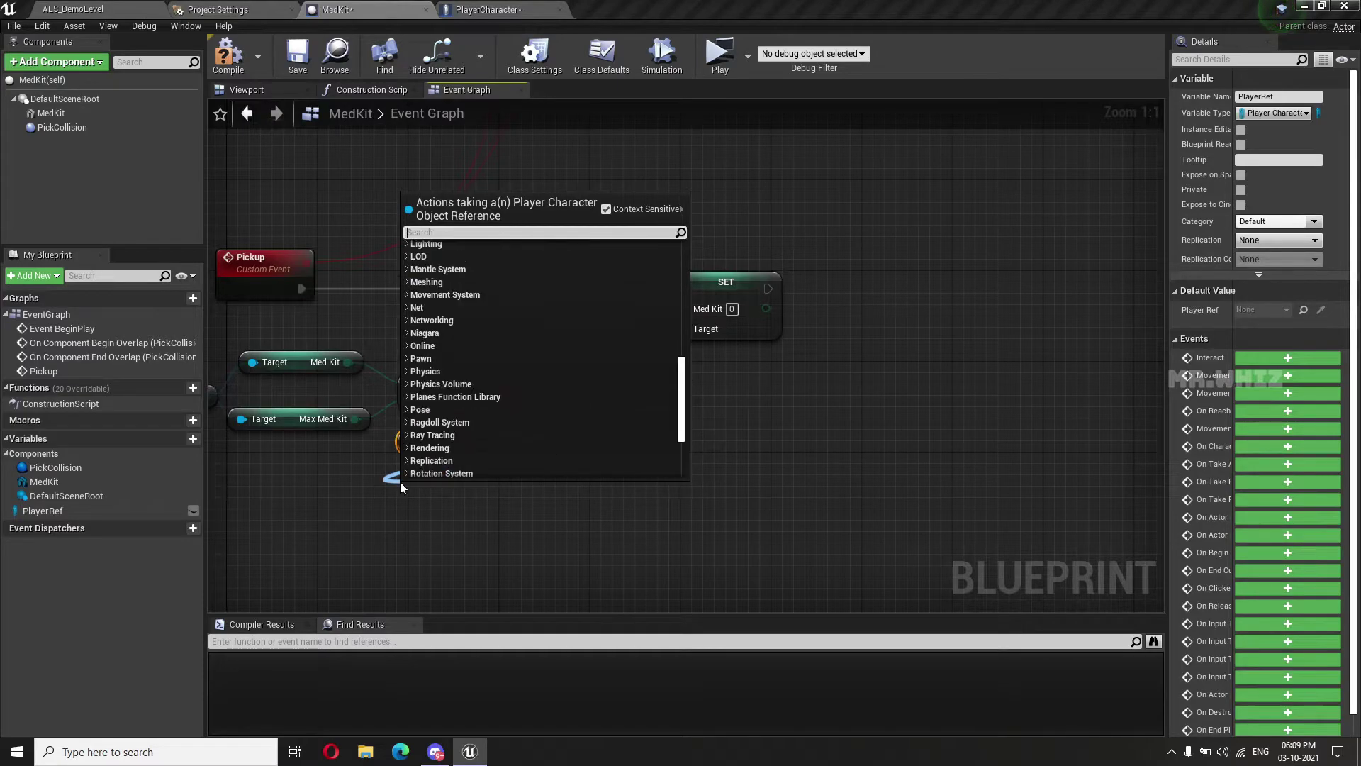
type("med kit")
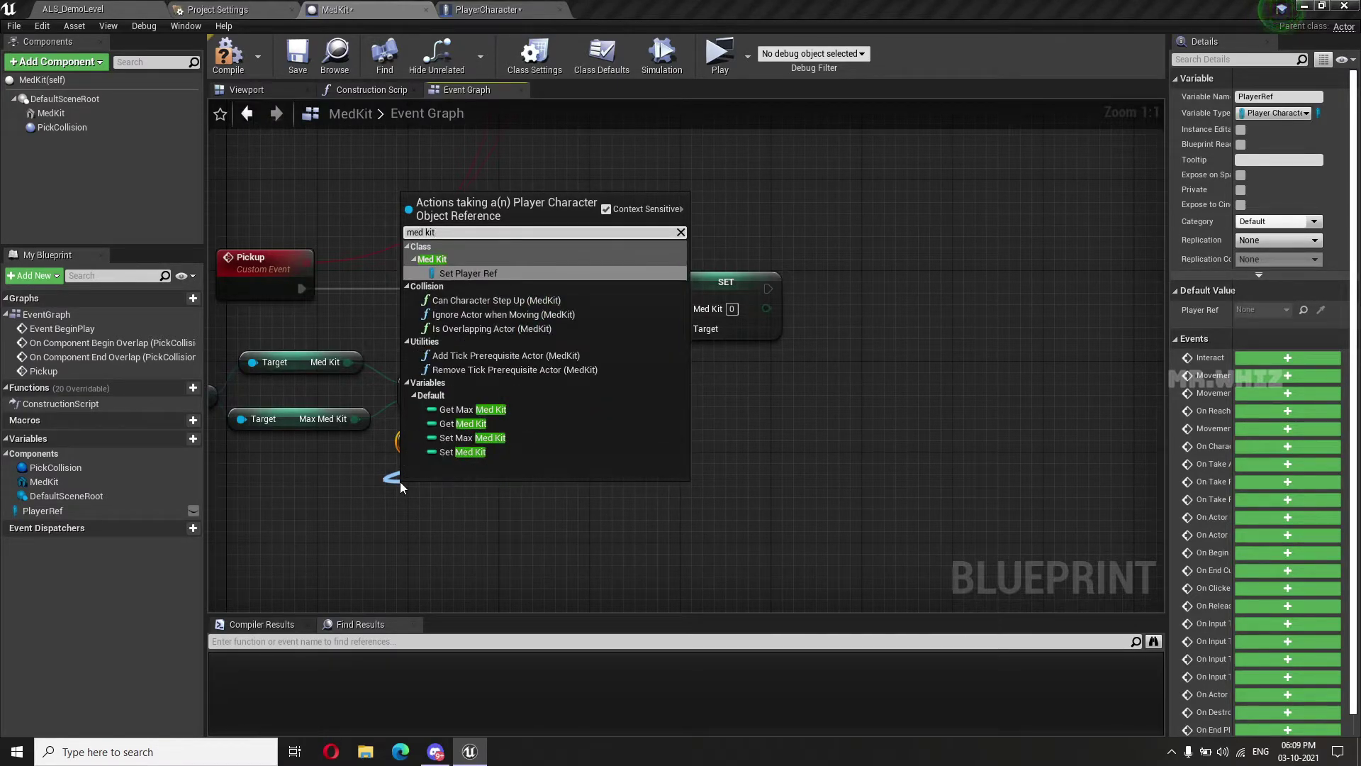
left_click(464, 424)
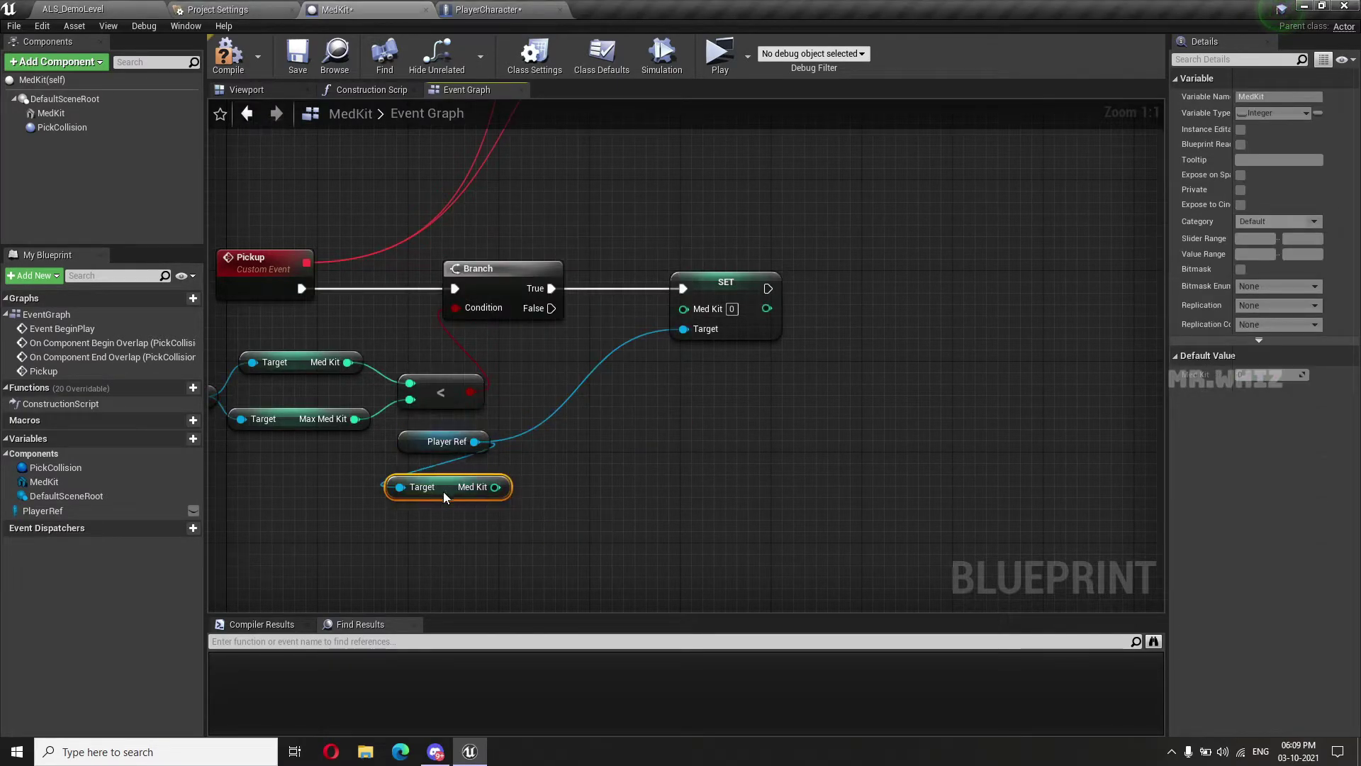
left_click_drag(496, 486, 398, 531)
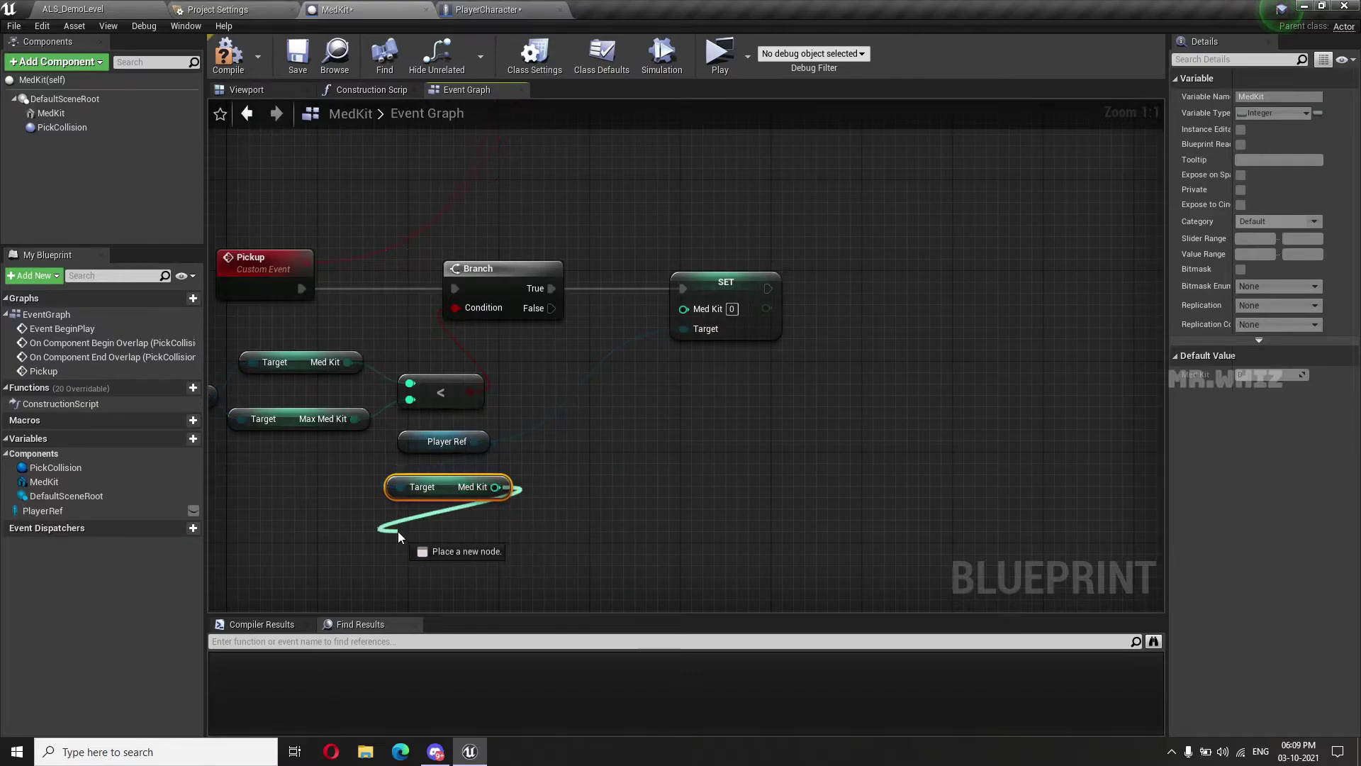
type("+")
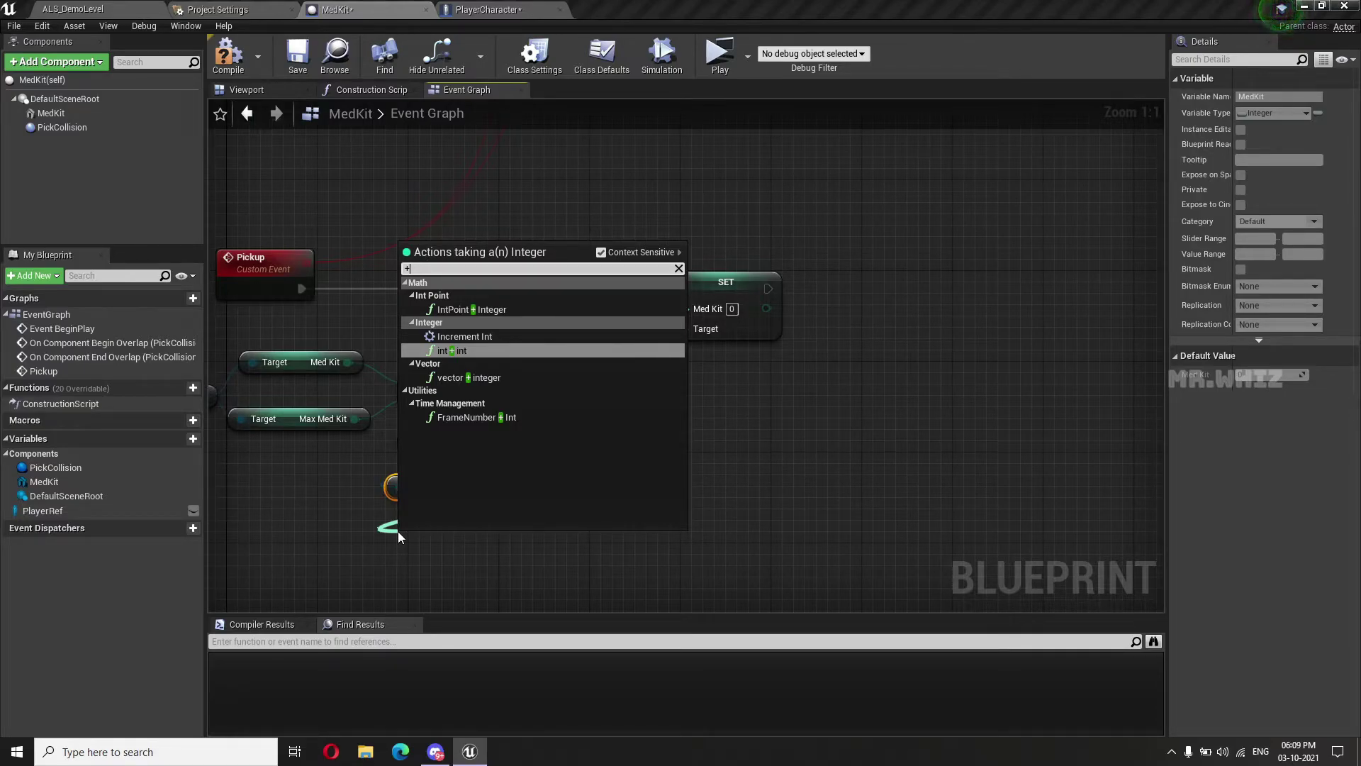
key("Return")
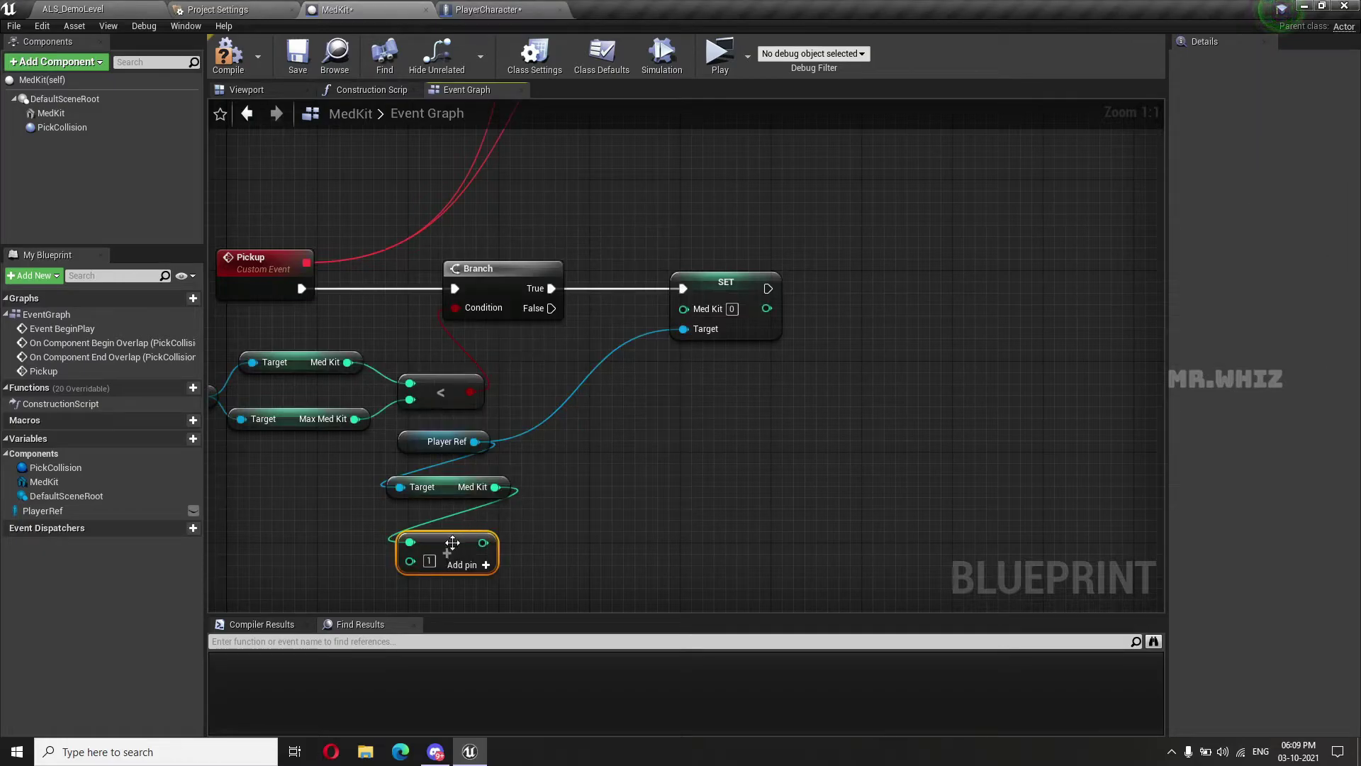
mouse_move(453, 542)
left_mouse_down()
mouse_move(453, 521)
mouse_move(675, 345)
mouse_move(685, 309)
left_mouse_up()
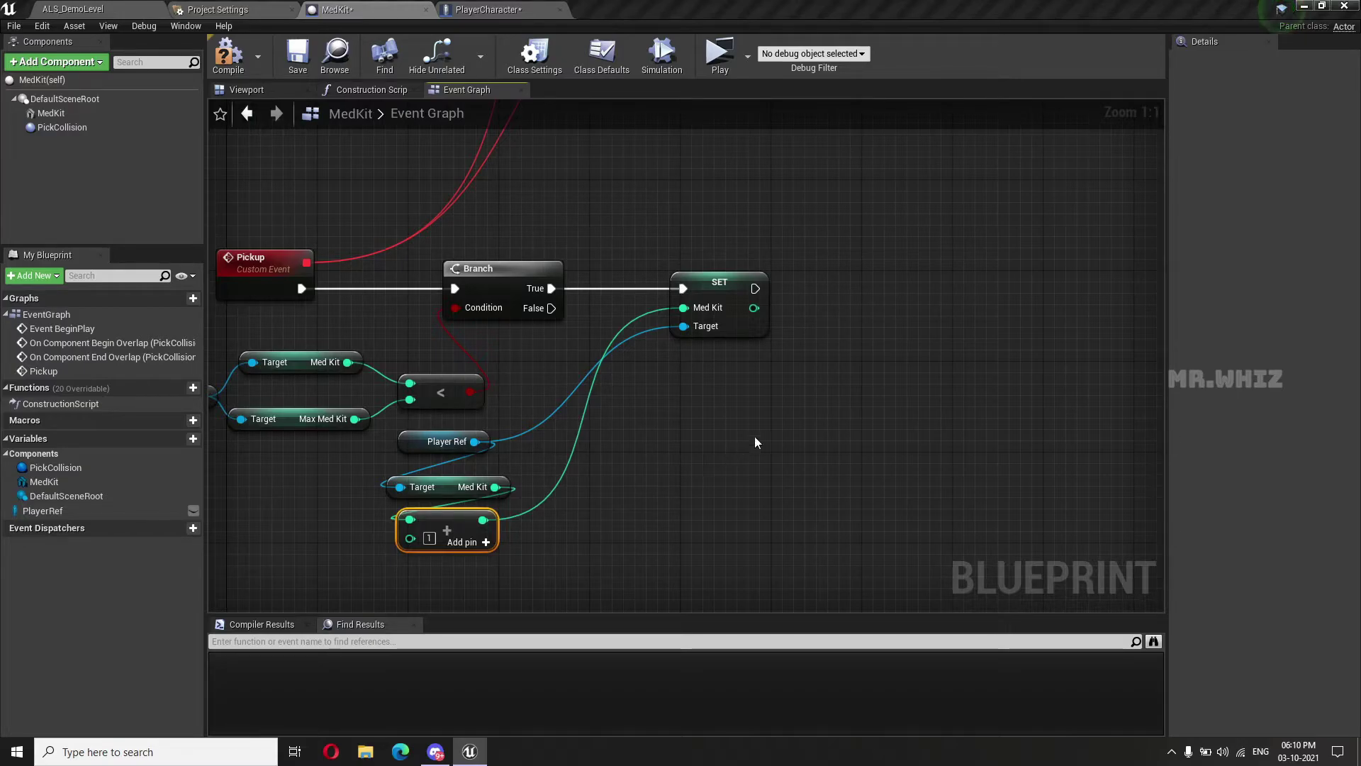
right_click_drag(718, 449, 614, 492)
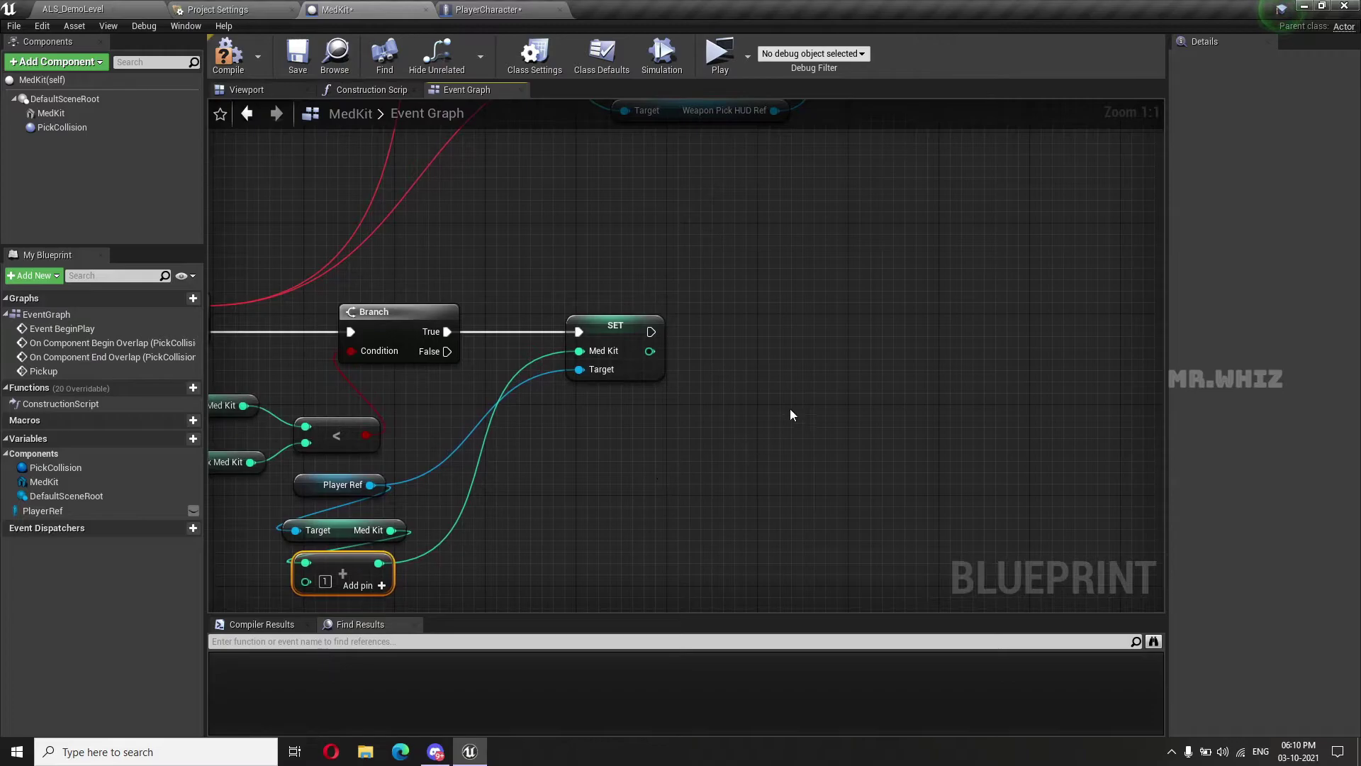
Add a Player Ref getter and get its Main Hud Ref
right_click(774, 197)
type("playre re")
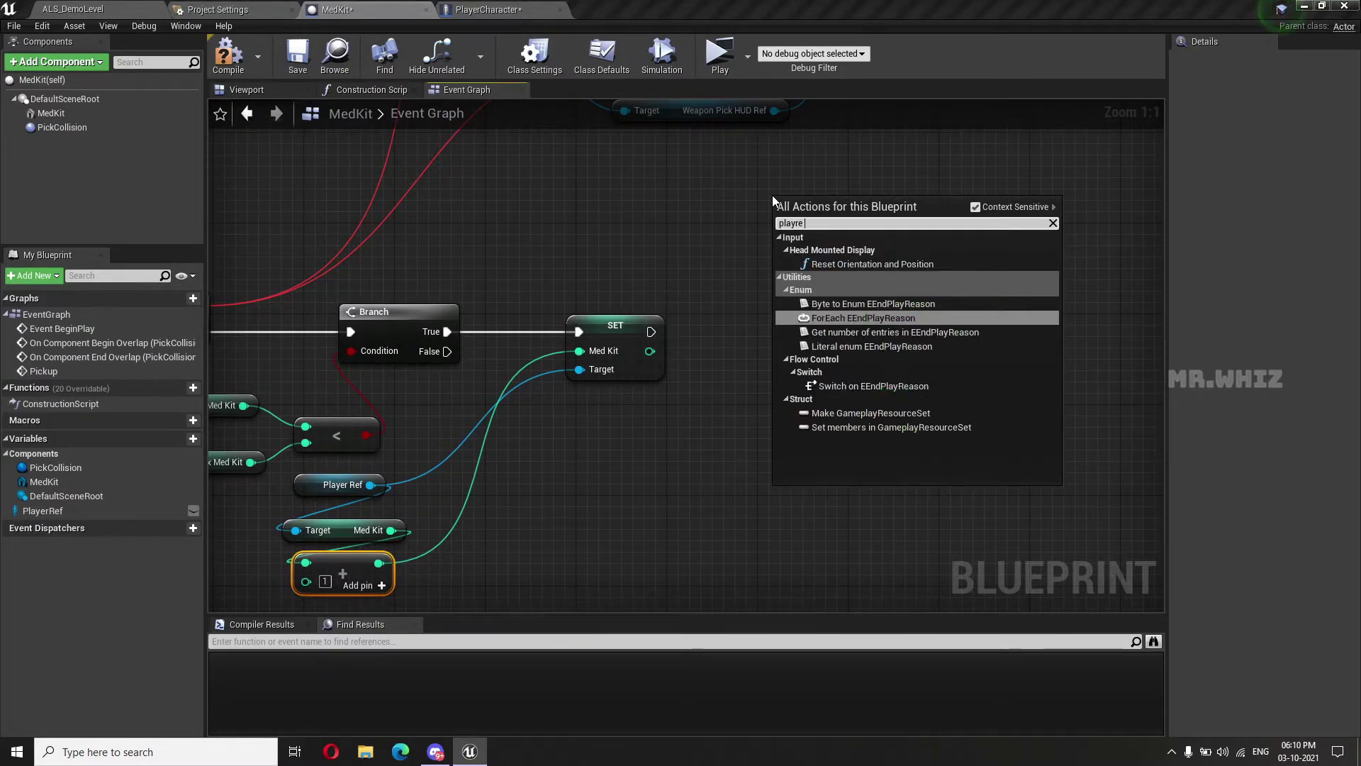
key("BackSpace")
key("BackSpace")
key("BackSpace")
type("er ref")
key("Return")
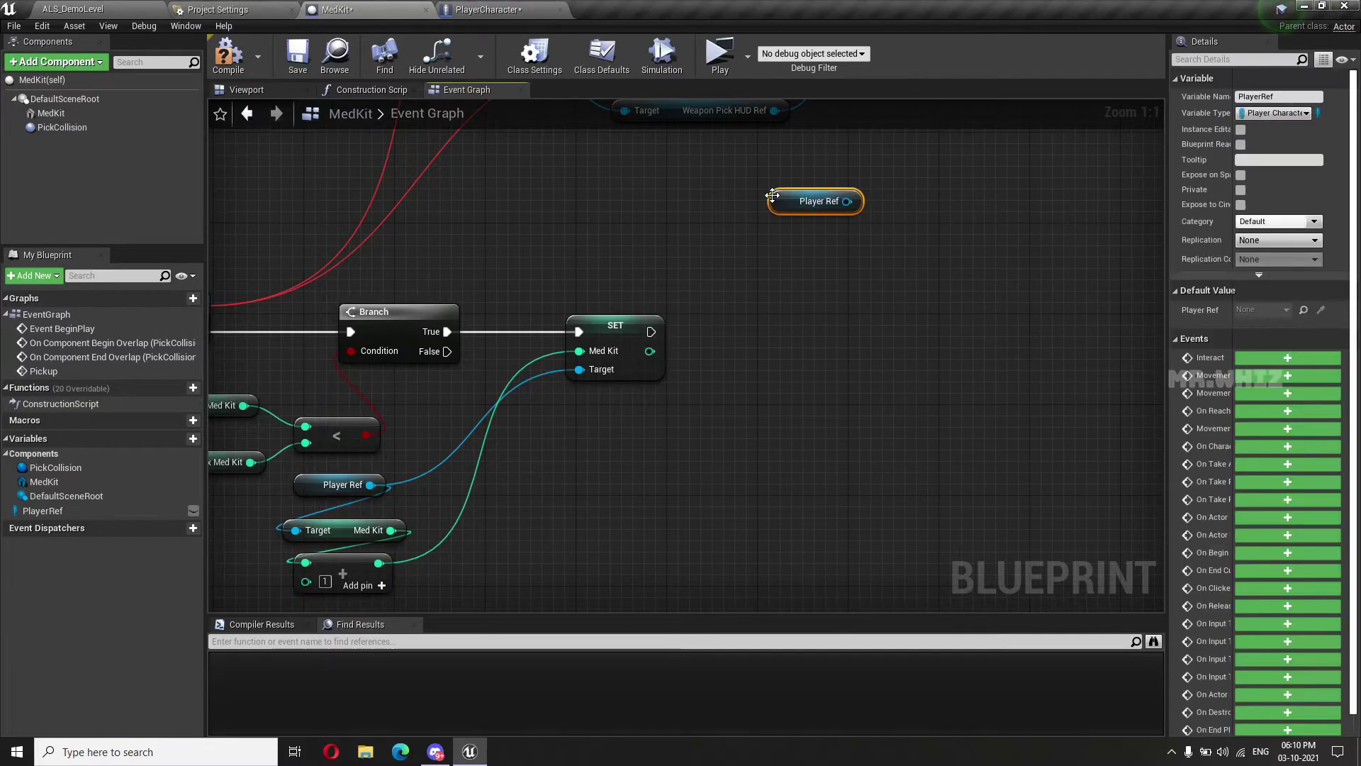
left_click_drag(858, 202, 792, 250)
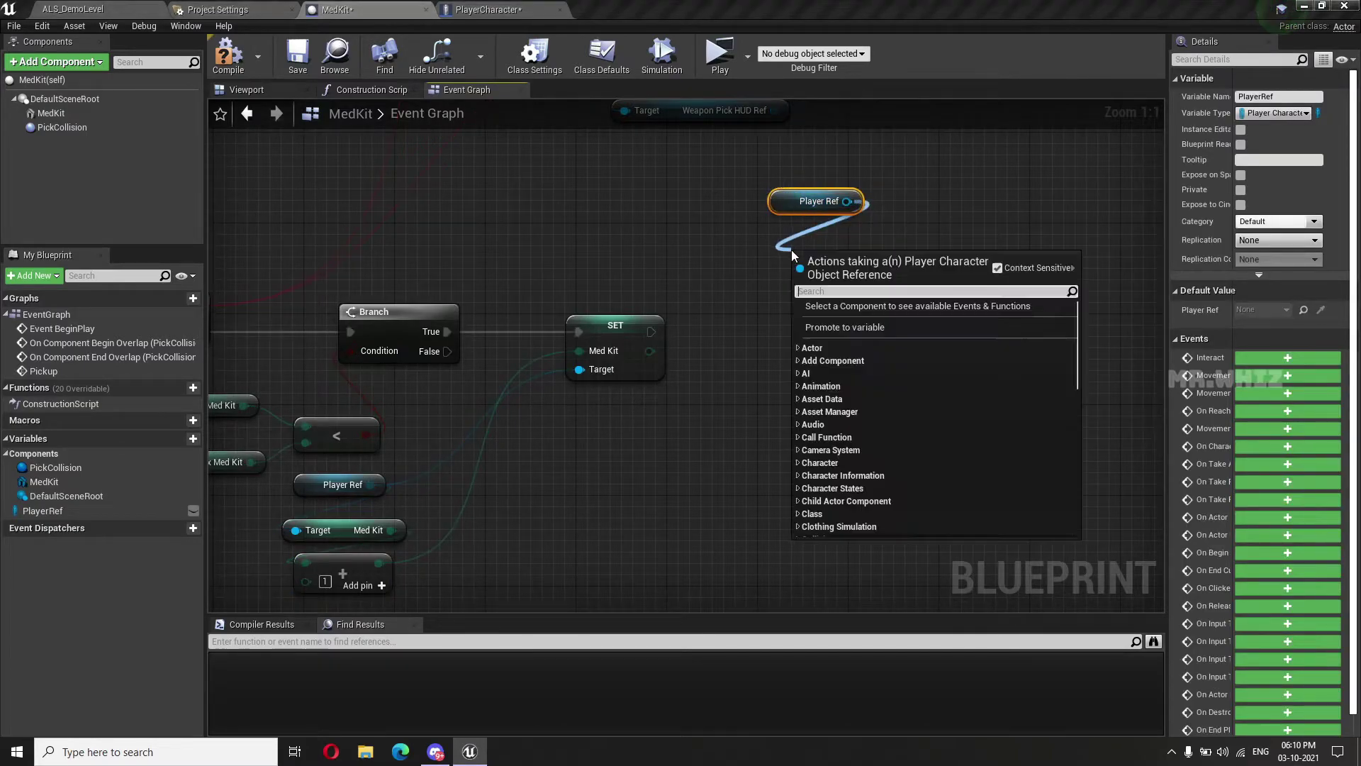
type("main hud re")
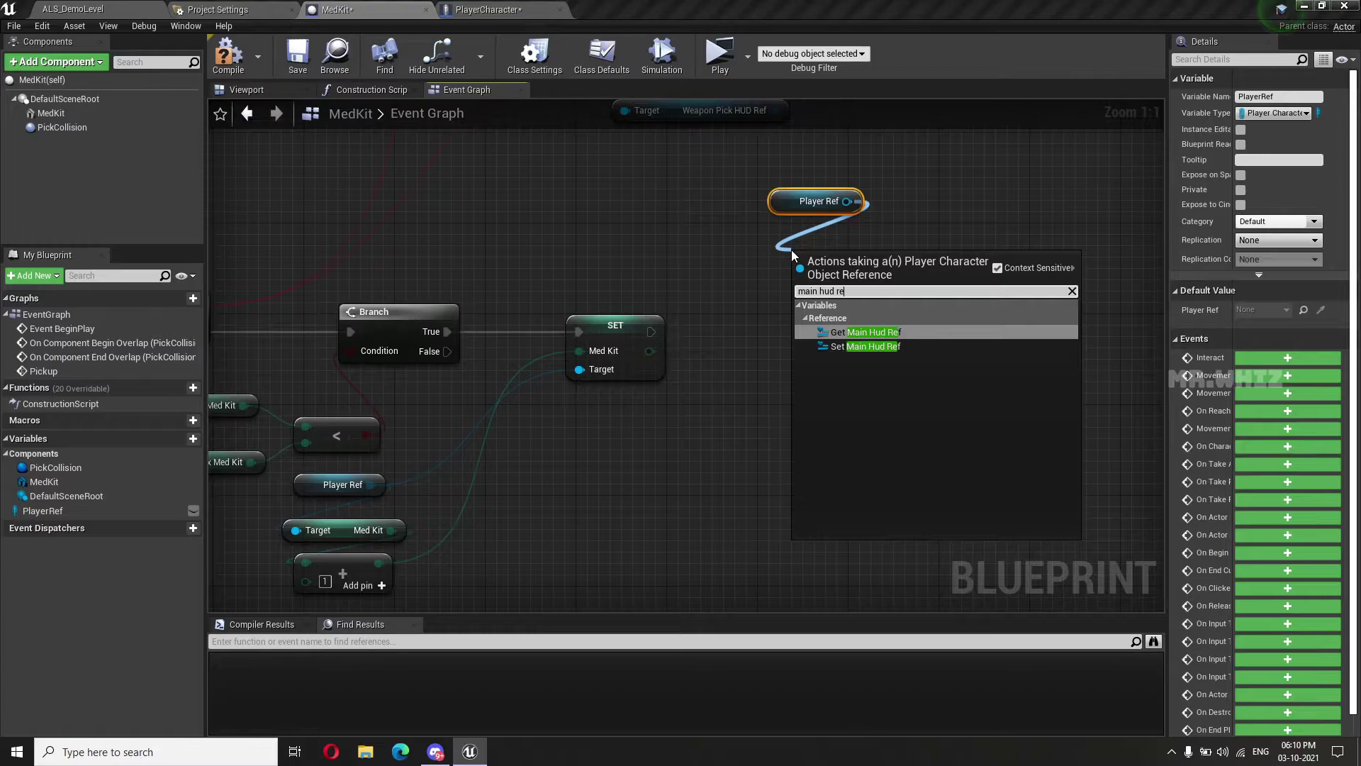
key("Return")
Get Health HUD from Main Hud Ref and call Update Health Hud after SET Med Kit
mouse_move(824, 250)
left_mouse_down()
mouse_move(811, 239)
mouse_move(801, 279)
left_mouse_up()
type("health")
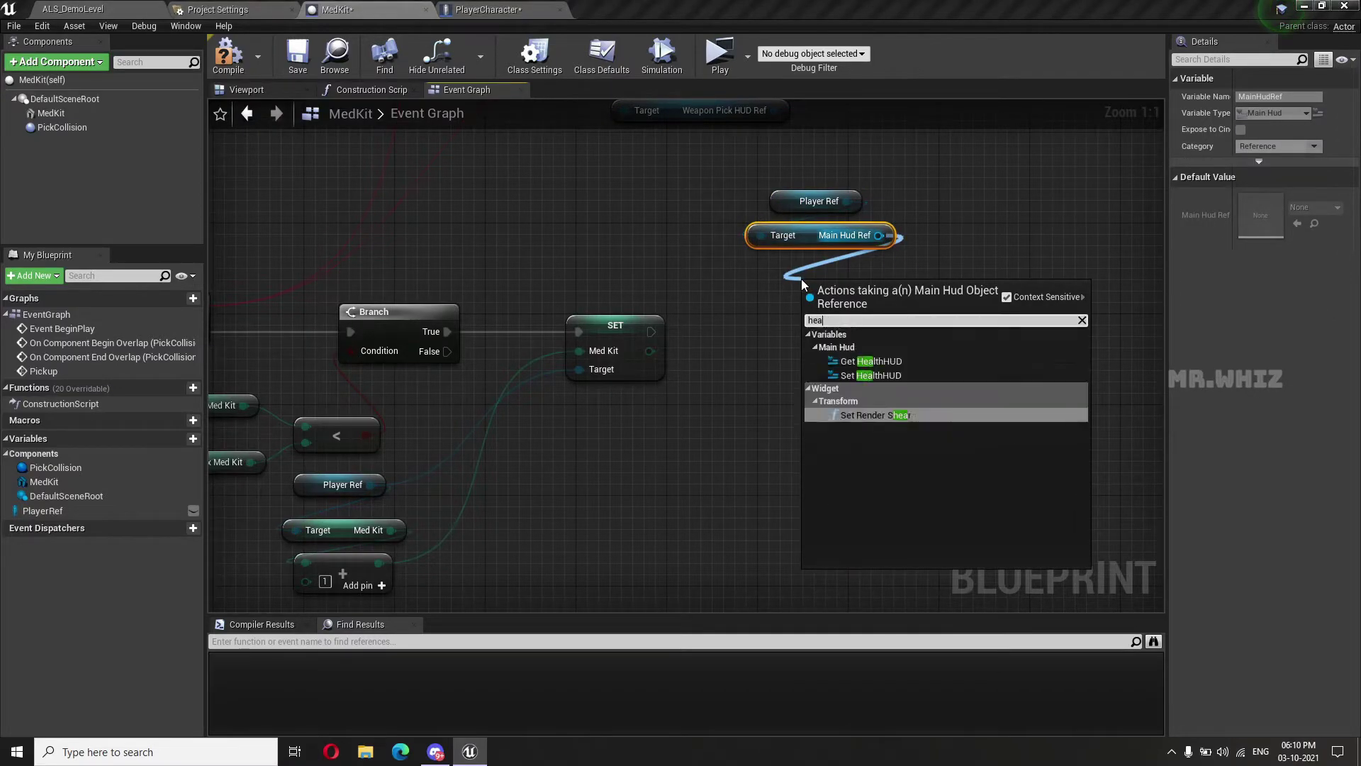
key("Return")
mouse_move(861, 298)
left_mouse_down()
mouse_move(815, 276)
mouse_move(812, 338)
left_mouse_up()
type("update")
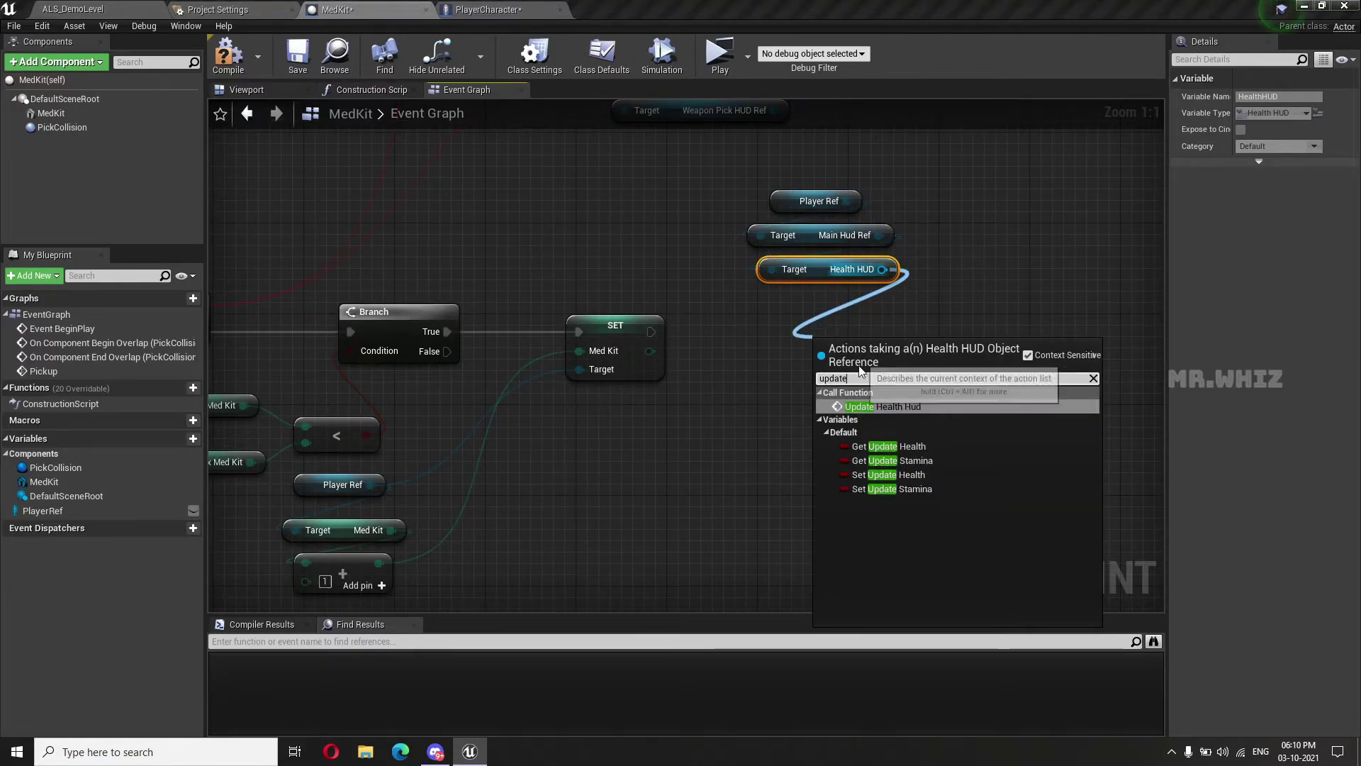
left_click(892, 407)
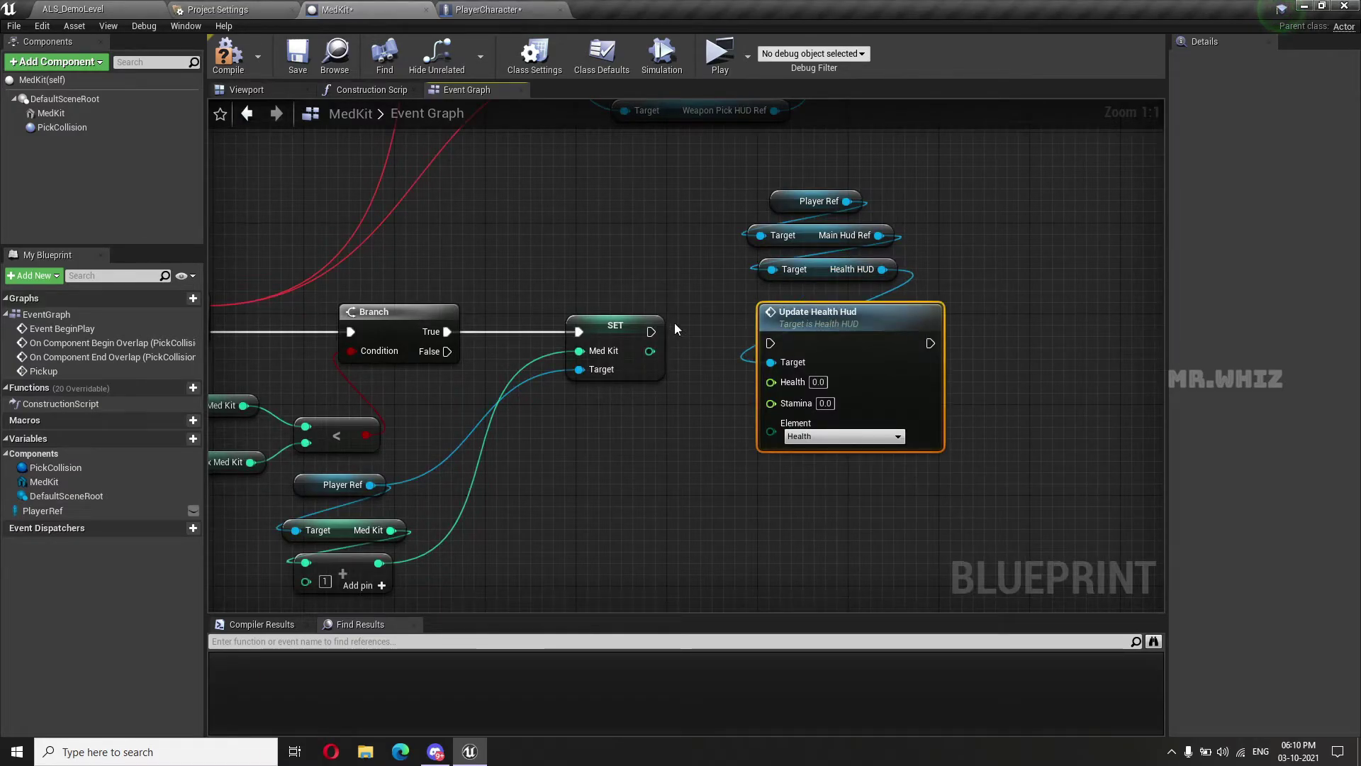
left_click_drag(649, 333, 770, 343)
mouse_move(792, 166)
left_mouse_down()
mouse_move(865, 355)
mouse_move(903, 303)
left_mouse_up()
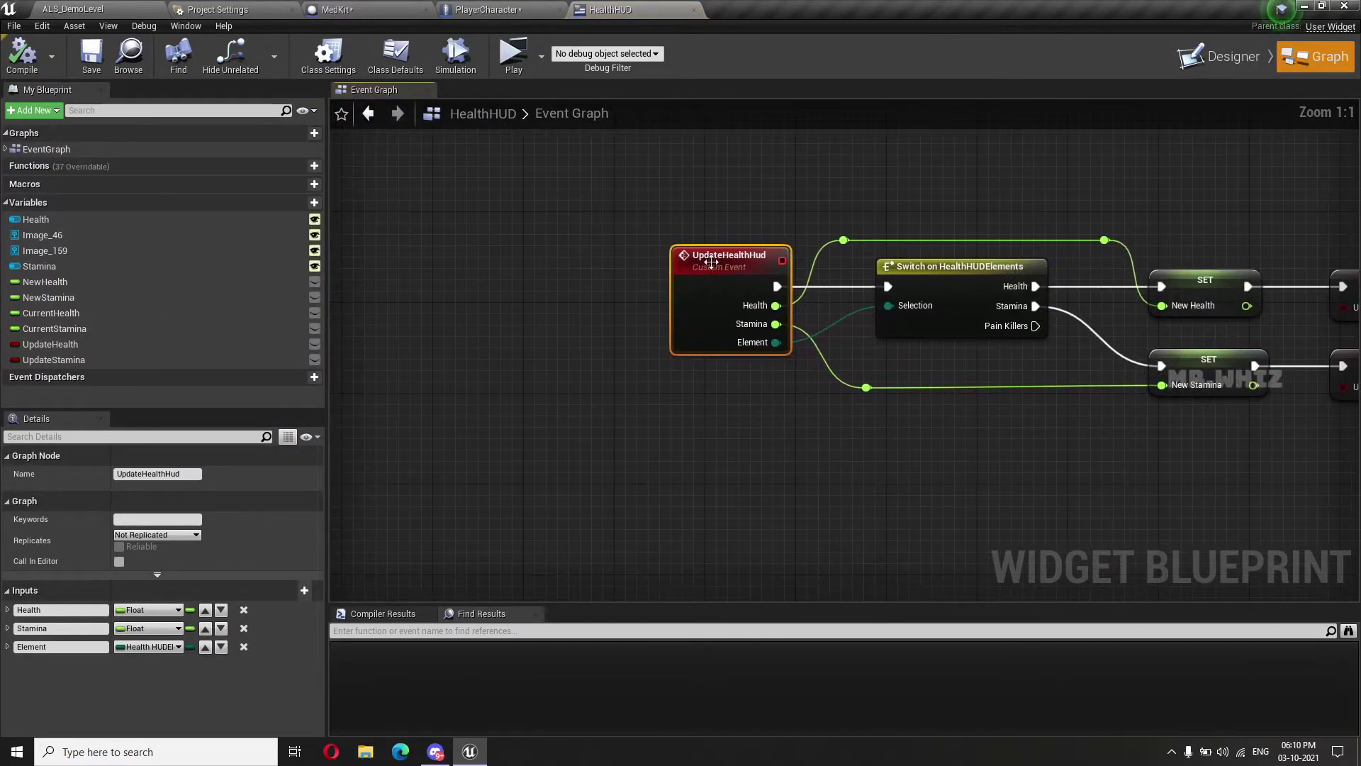
Add a fourth input, MedKit of type Integer, to the UpdateHealthHud custom event
double_click(711, 262)
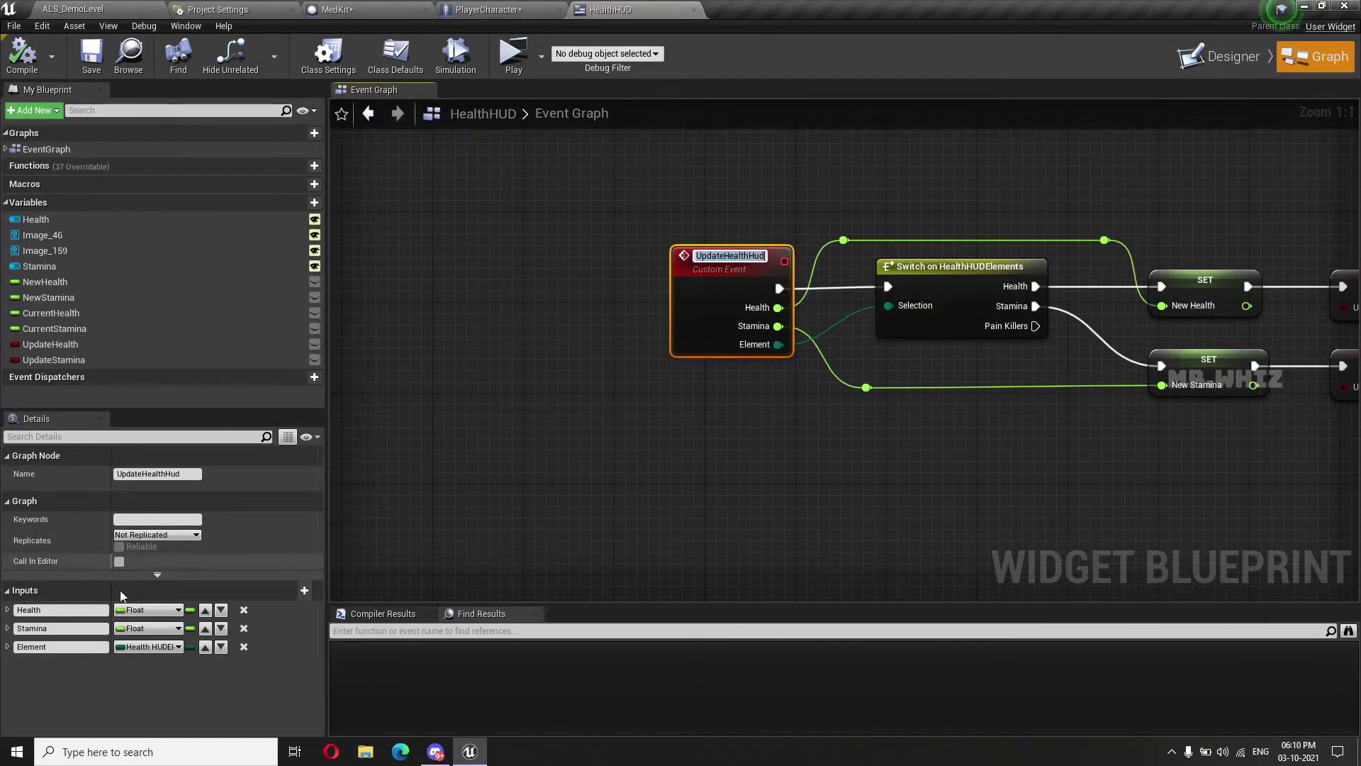
left_click(299, 593)
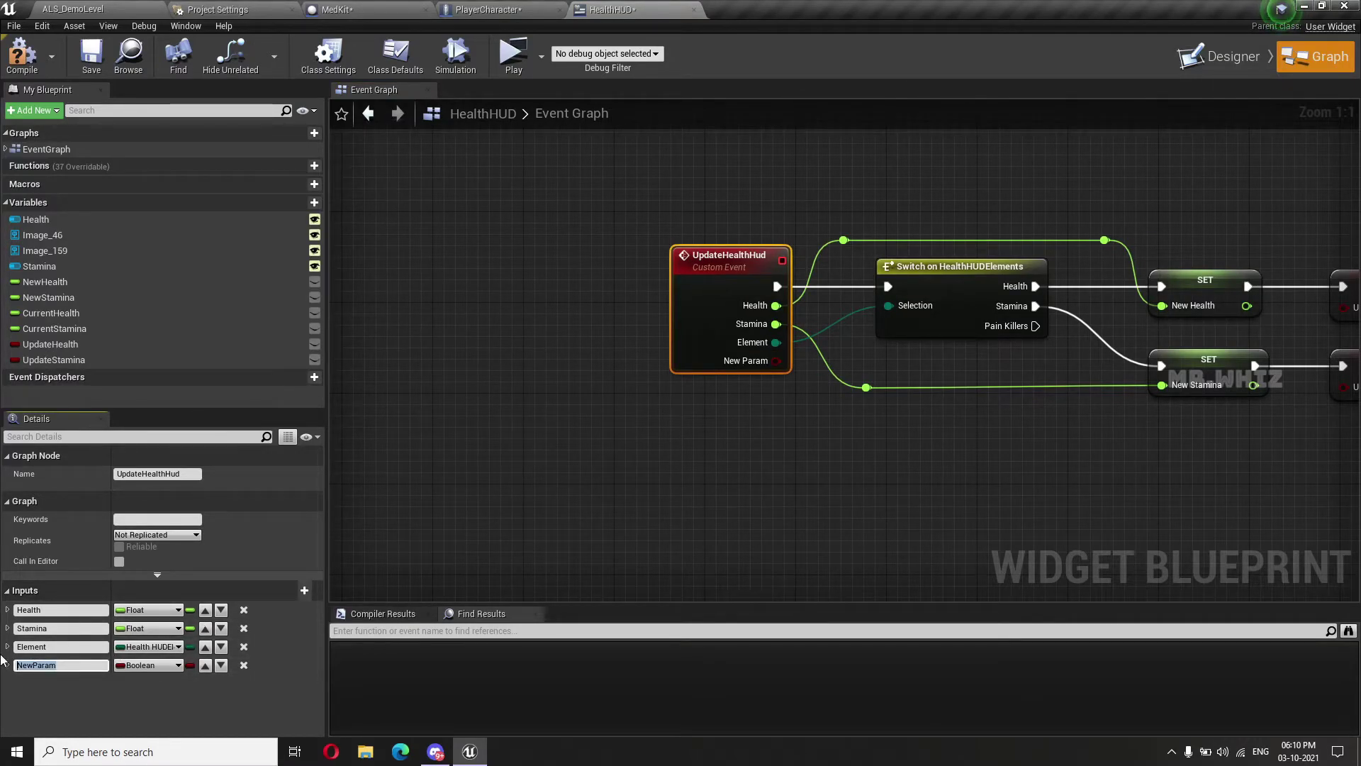
type("MedKit")
key("Return")
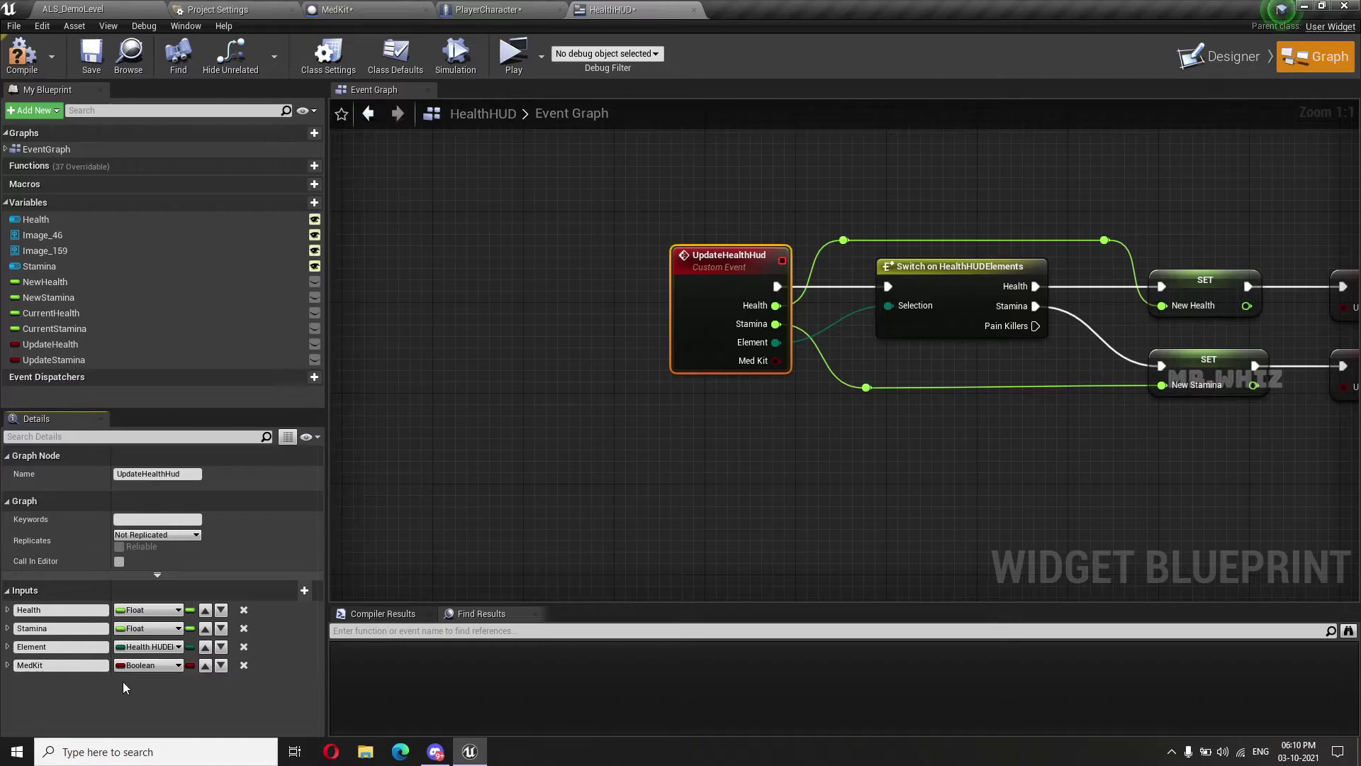
left_click(145, 665)
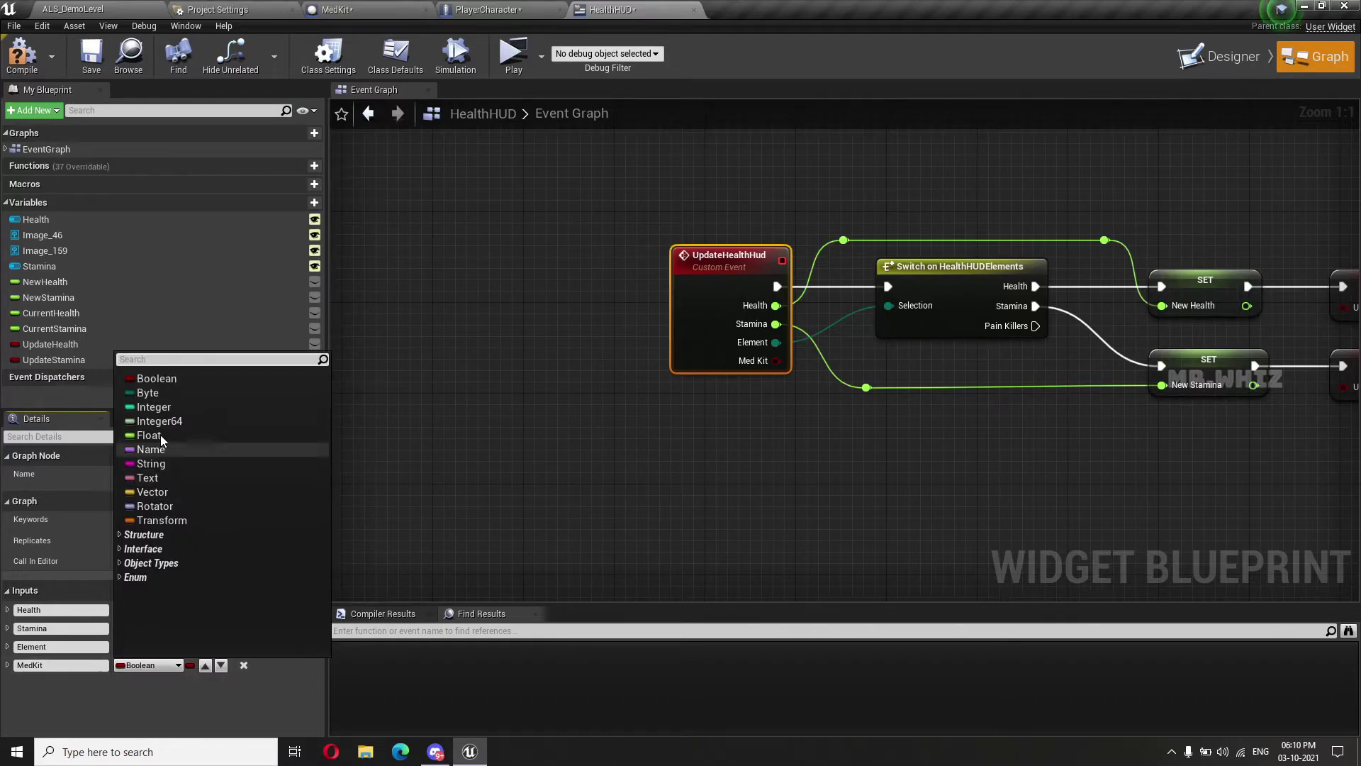
left_click(159, 410)
right_click_drag(731, 474, 422, 473)
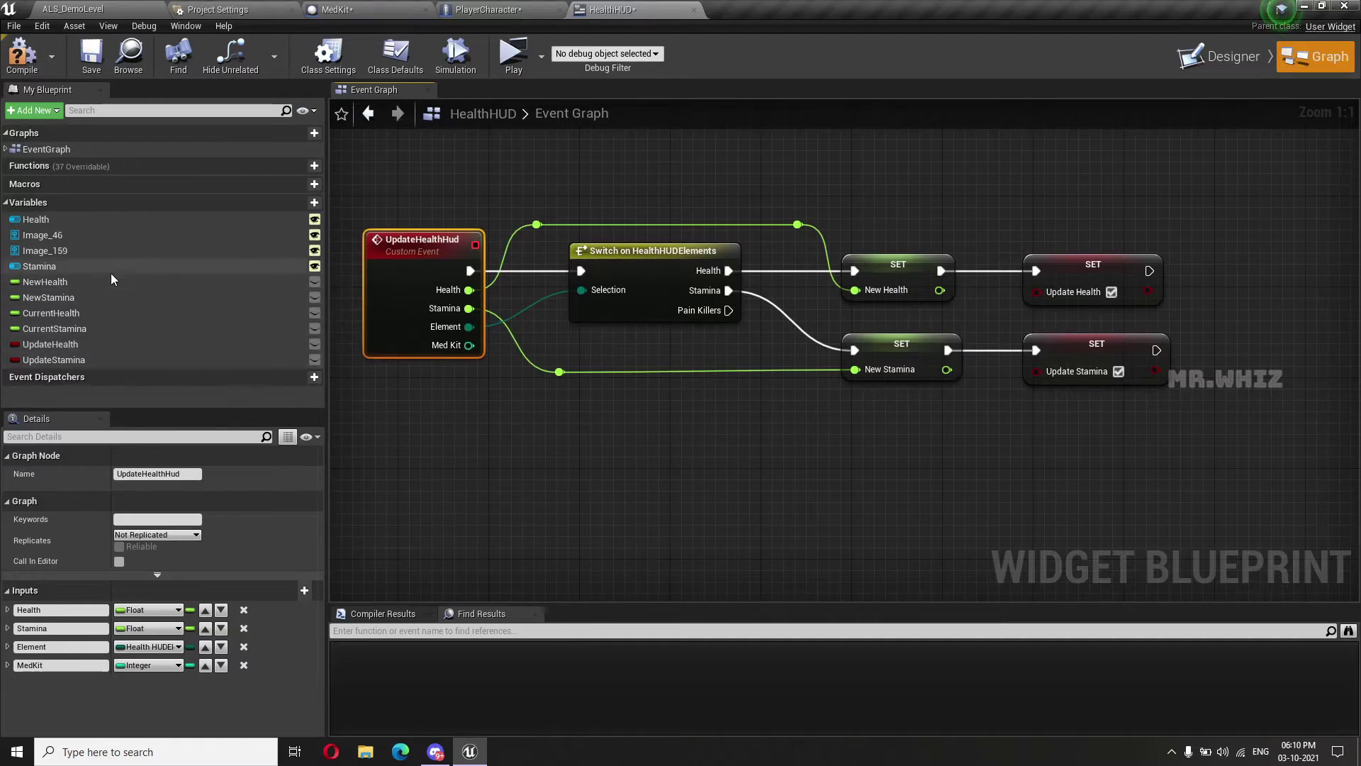
In the HealthHUD Designer, rename the '0' text block to MedKitCount and tick Is Variable
left_click(1225, 62)
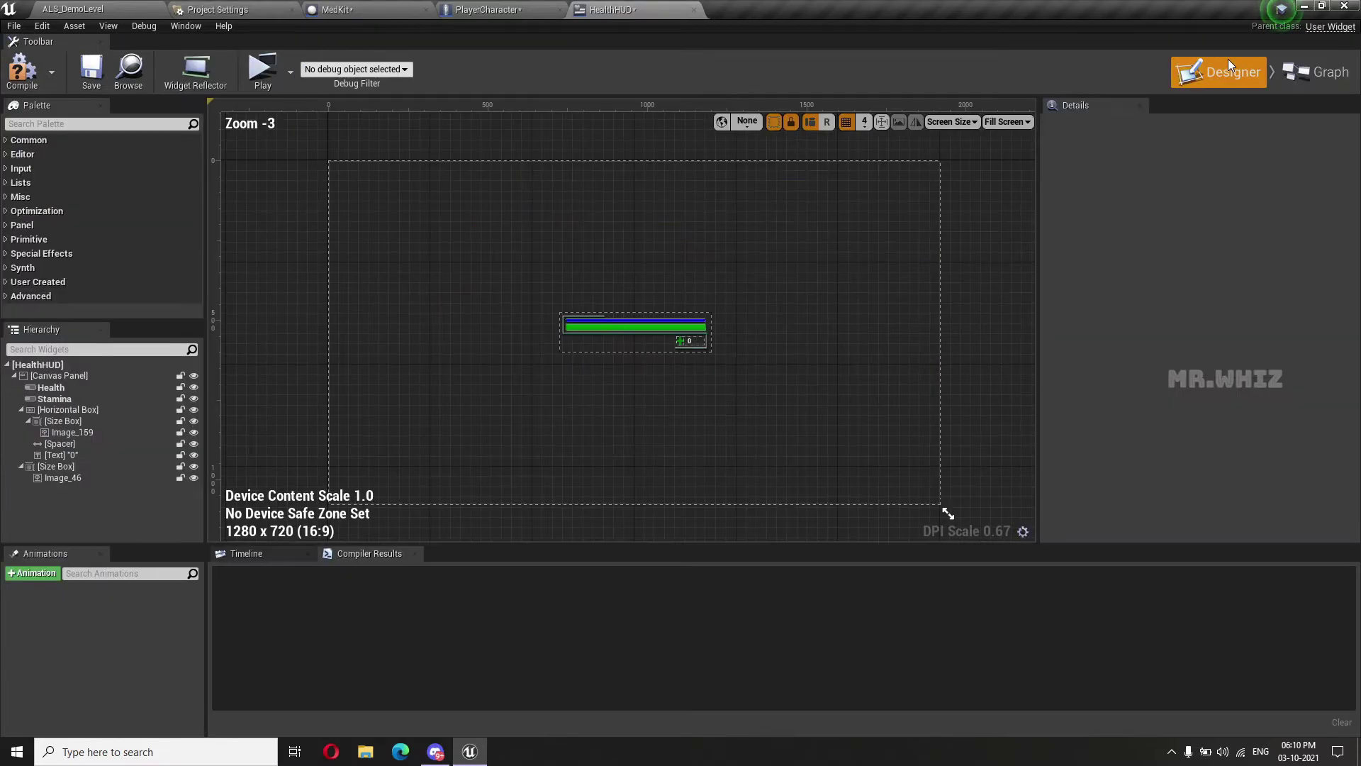
scroll(688, 389, "up", 6)
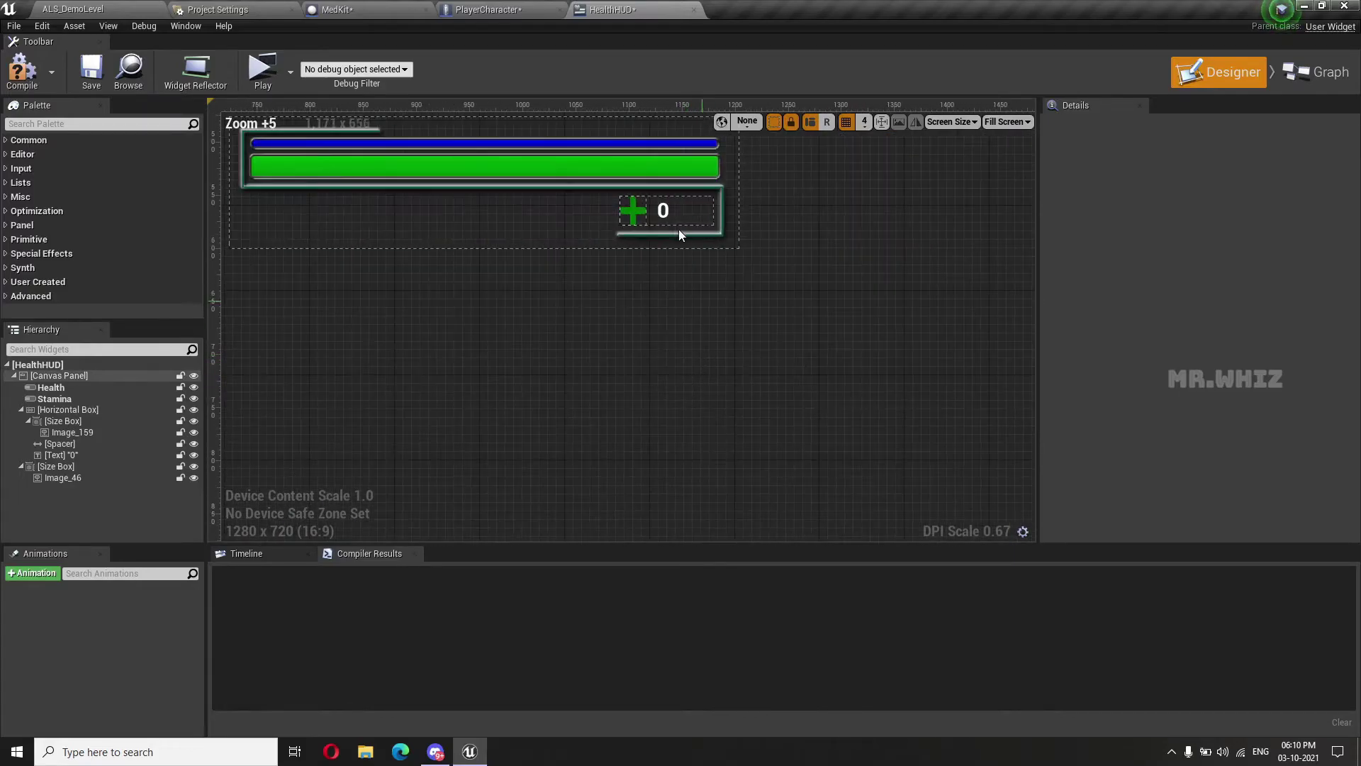
left_click(667, 214)
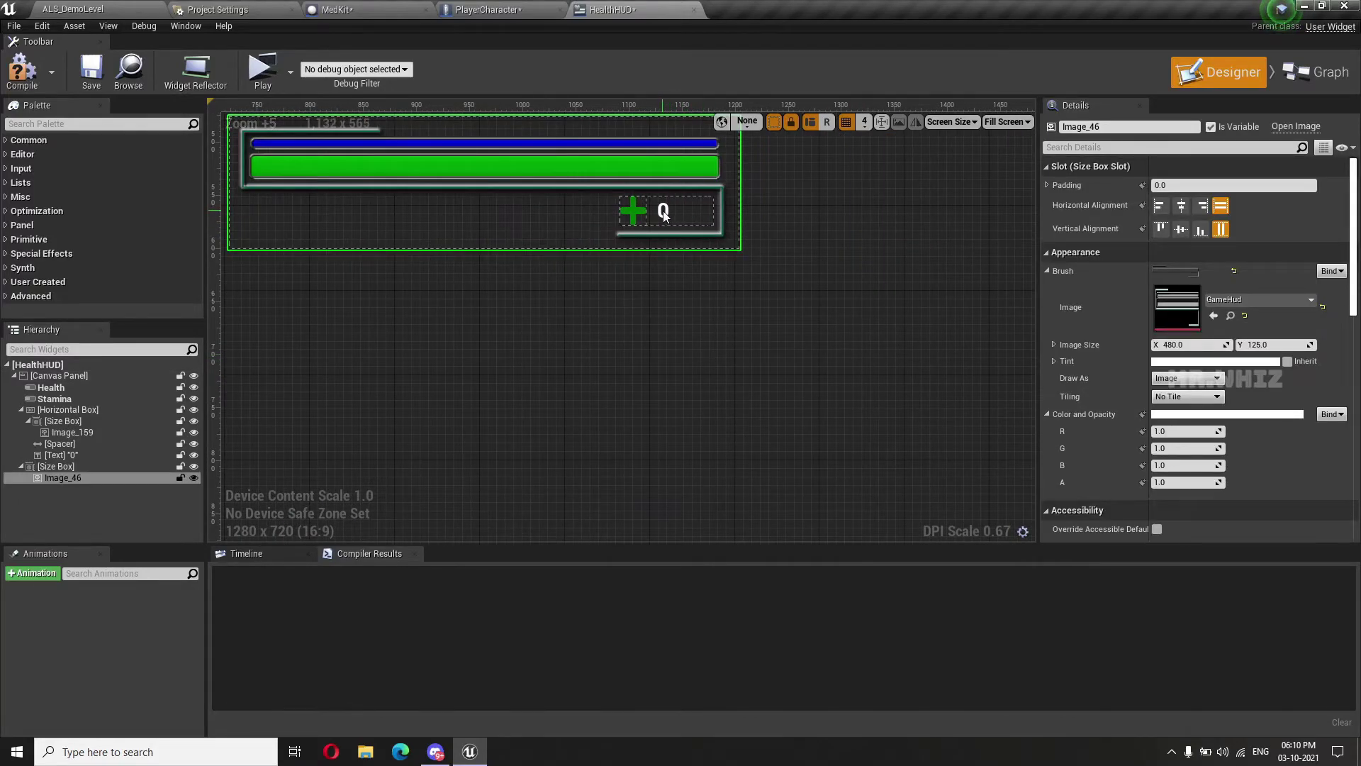
left_click(71, 454)
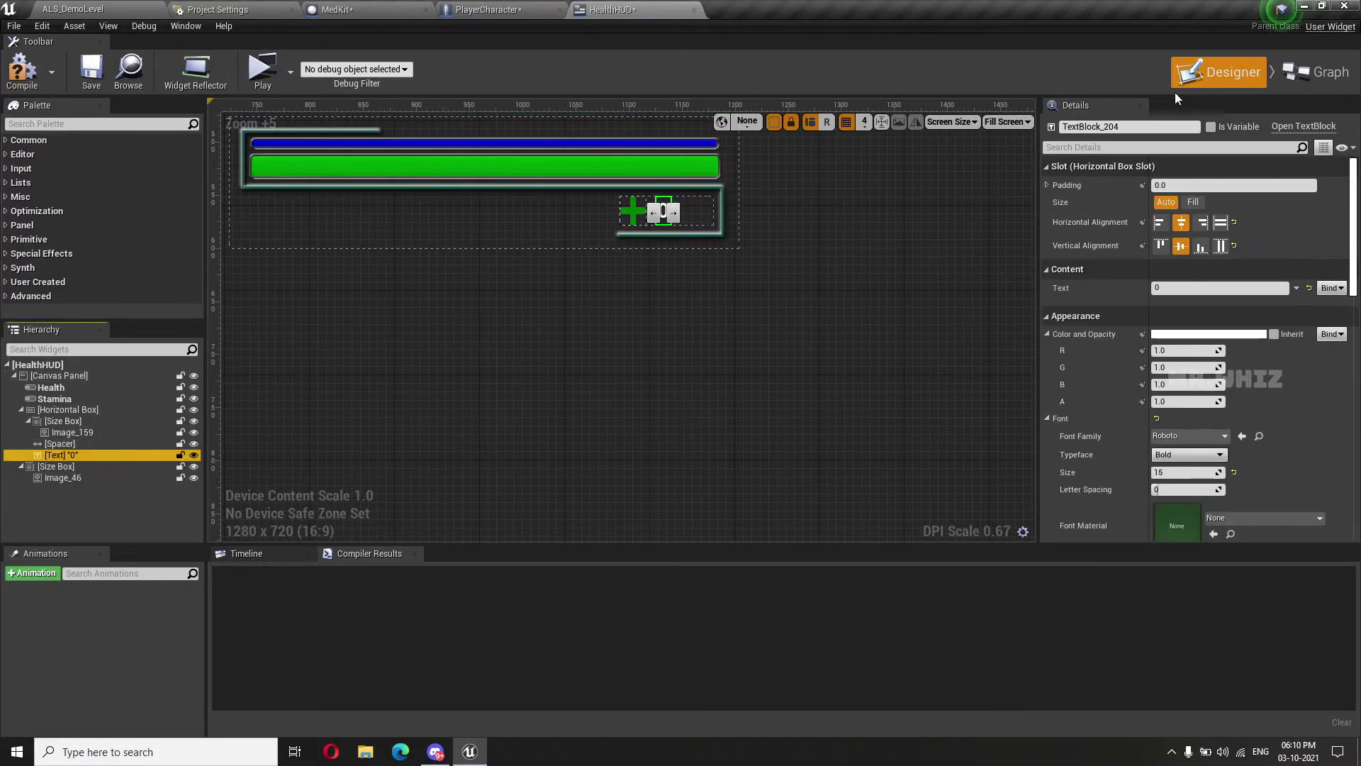
type("MedKit")
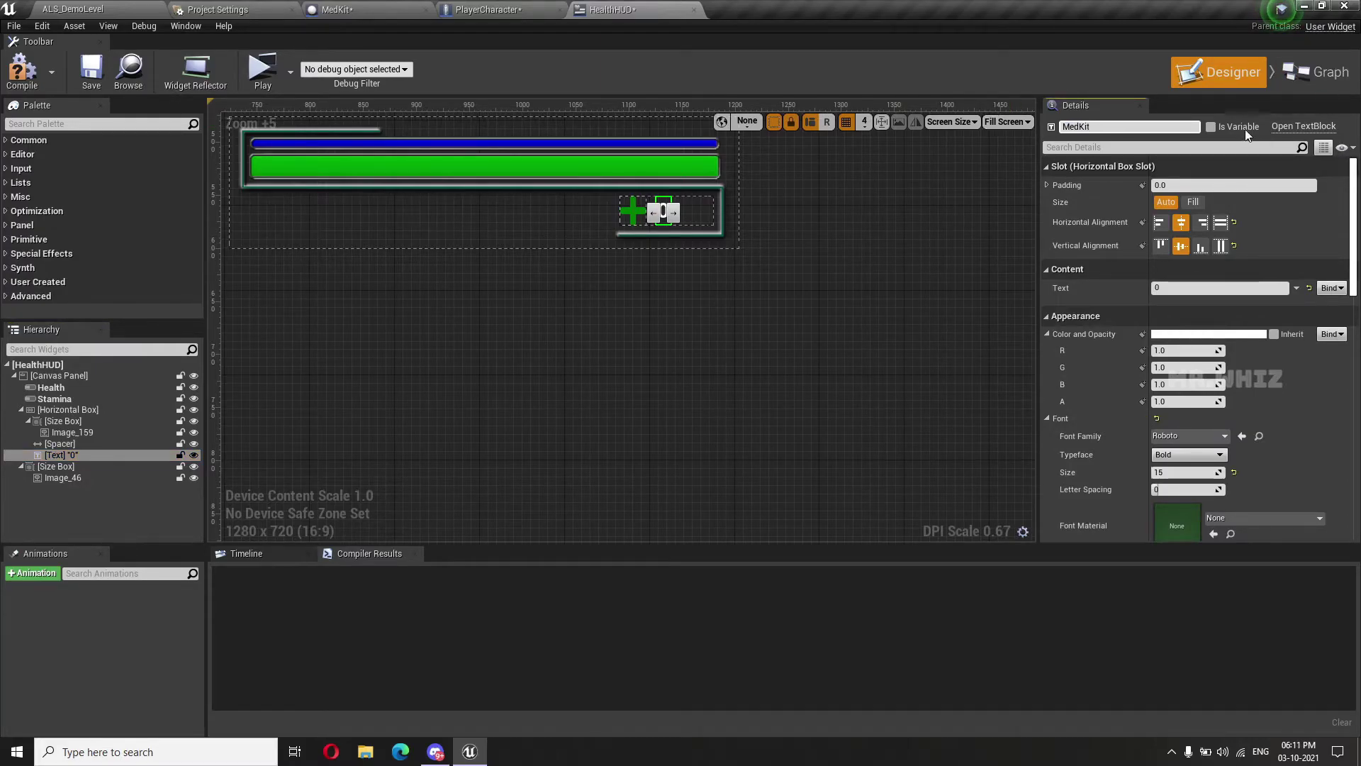
left_click(1211, 127)
left_click(913, 244)
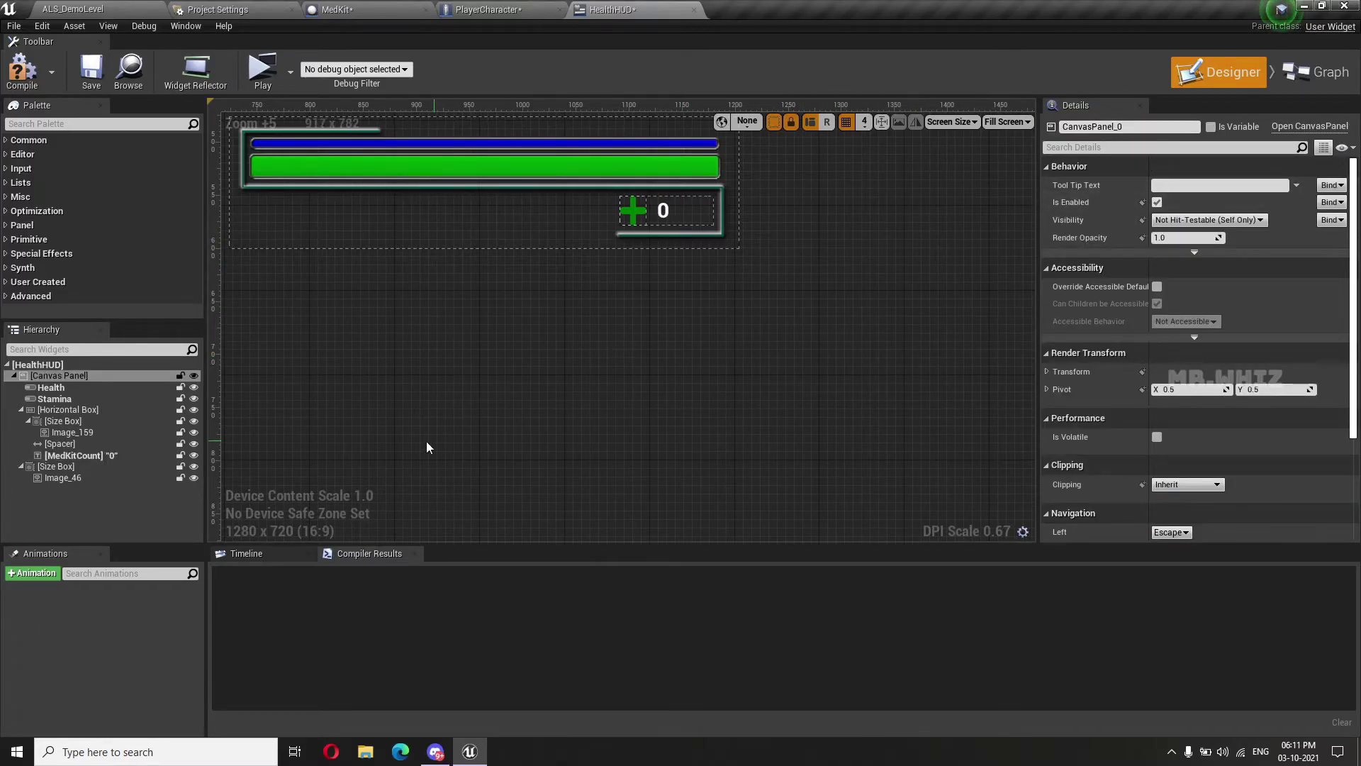
left_click(80, 455)
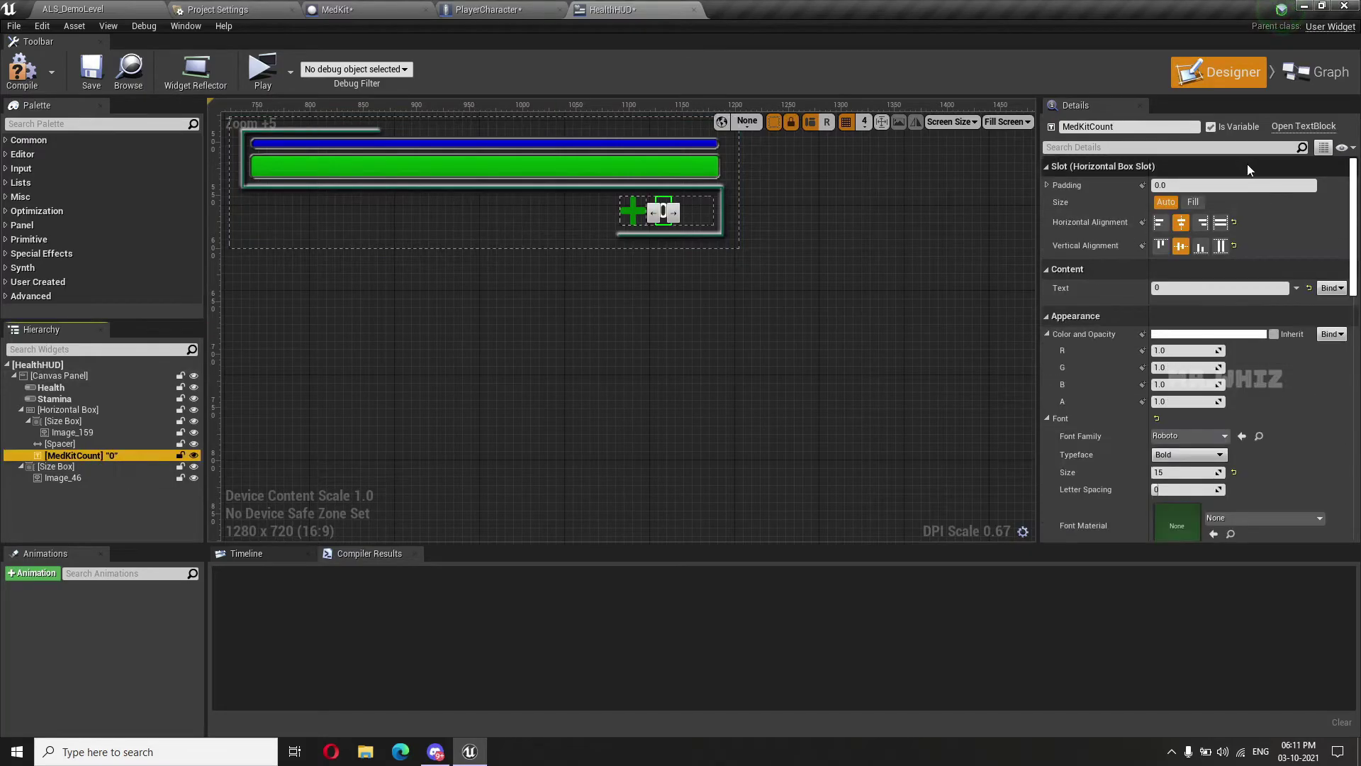
Back in the event graph, add a SET Med Kit Count node off the Pain Killers output
left_click(1322, 74)
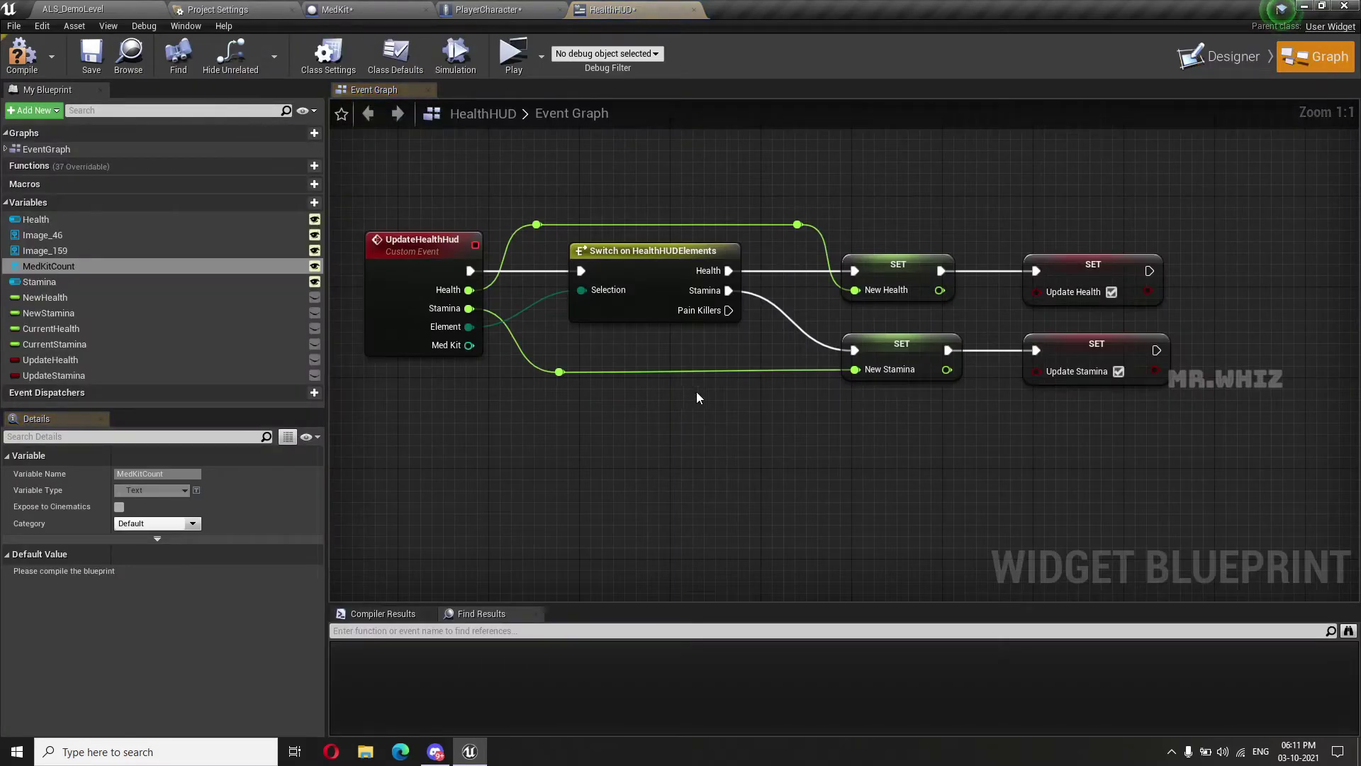
left_click_drag(729, 311, 837, 444)
type("med")
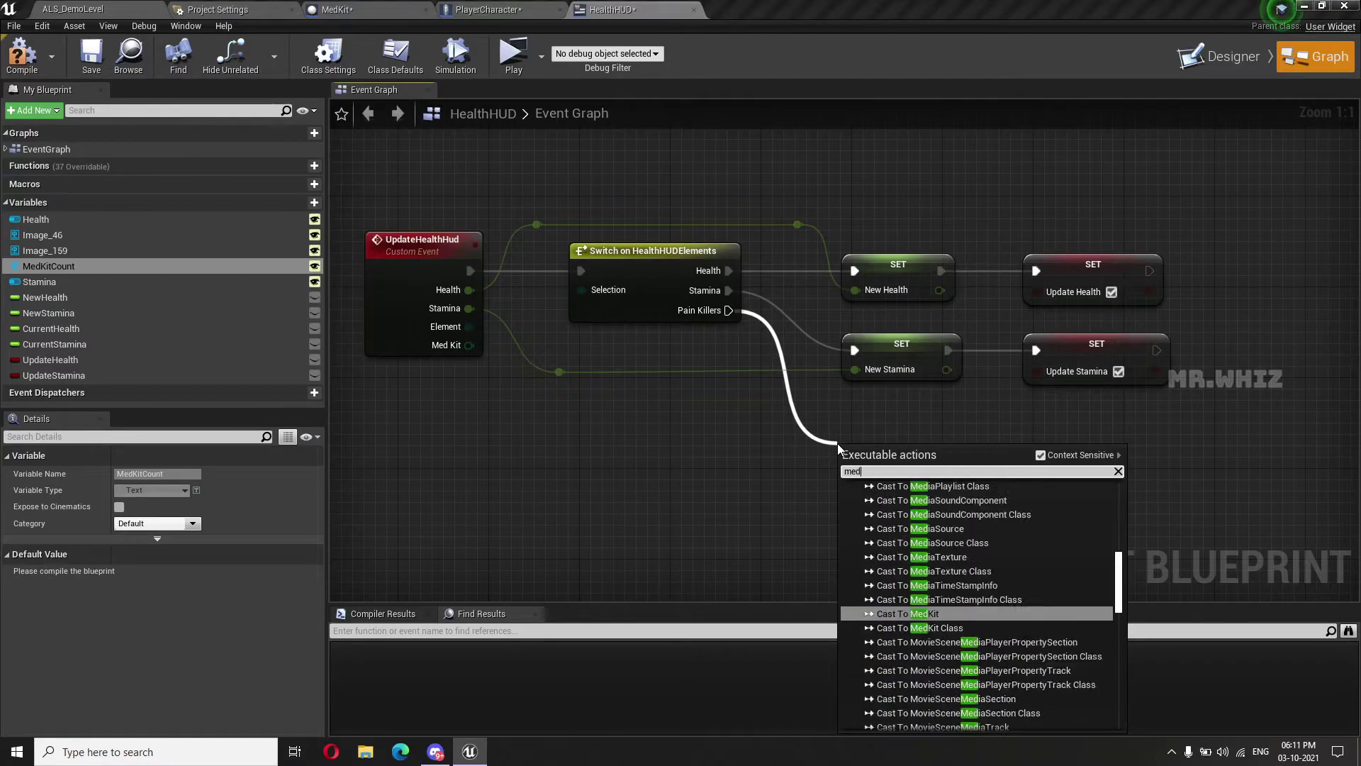
type("kit")
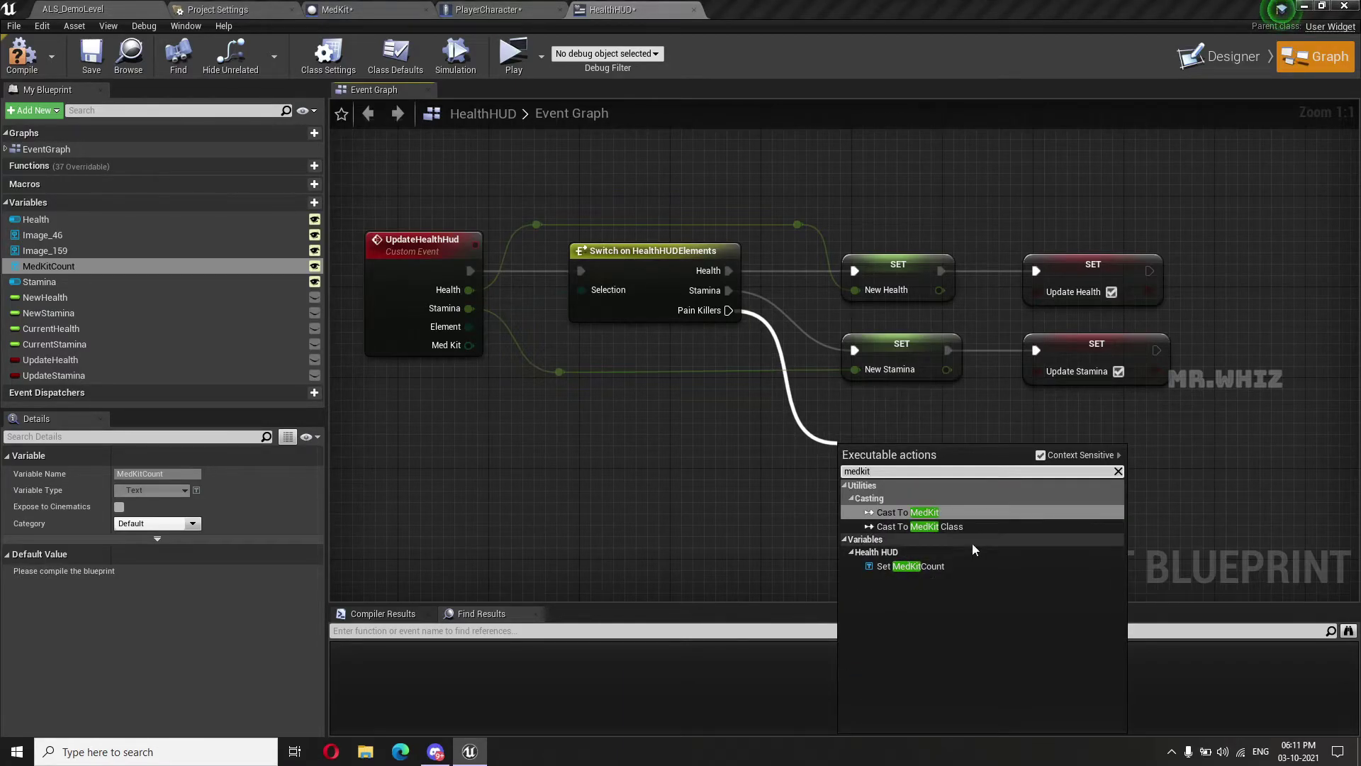
left_click(949, 566)
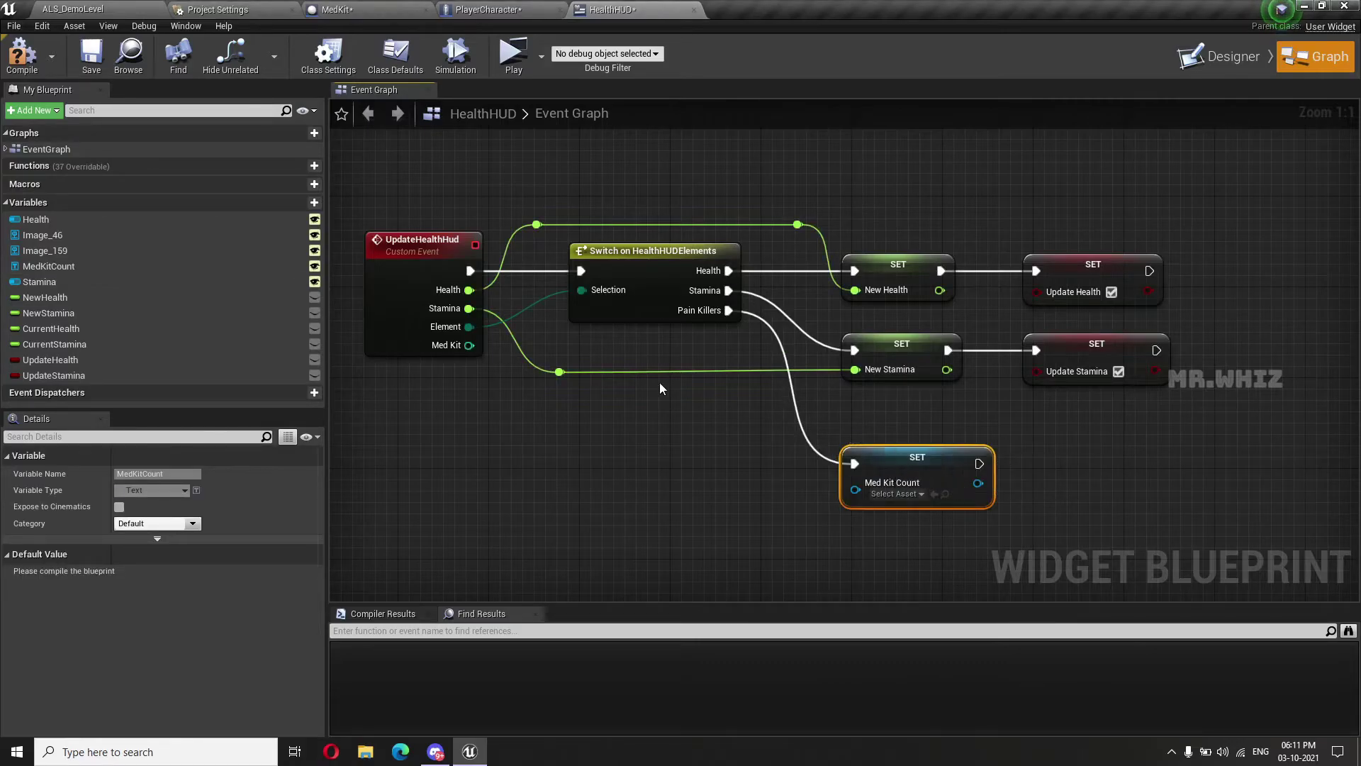
Try feeding Med Kit into the setter, then delete it and drop a MedKitCount getter instead
left_click_drag(469, 346, 855, 495)
left_click(917, 495)
left_click(1008, 462)
key("Delete")
mouse_move(49, 267)
left_mouse_down()
mouse_move(616, 422)
mouse_move(774, 440)
mouse_move(861, 466)
left_mouse_up()
Add a Med Kit Count getter and a SetText (Text) node, arranged beside the Switch
left_click(807, 444)
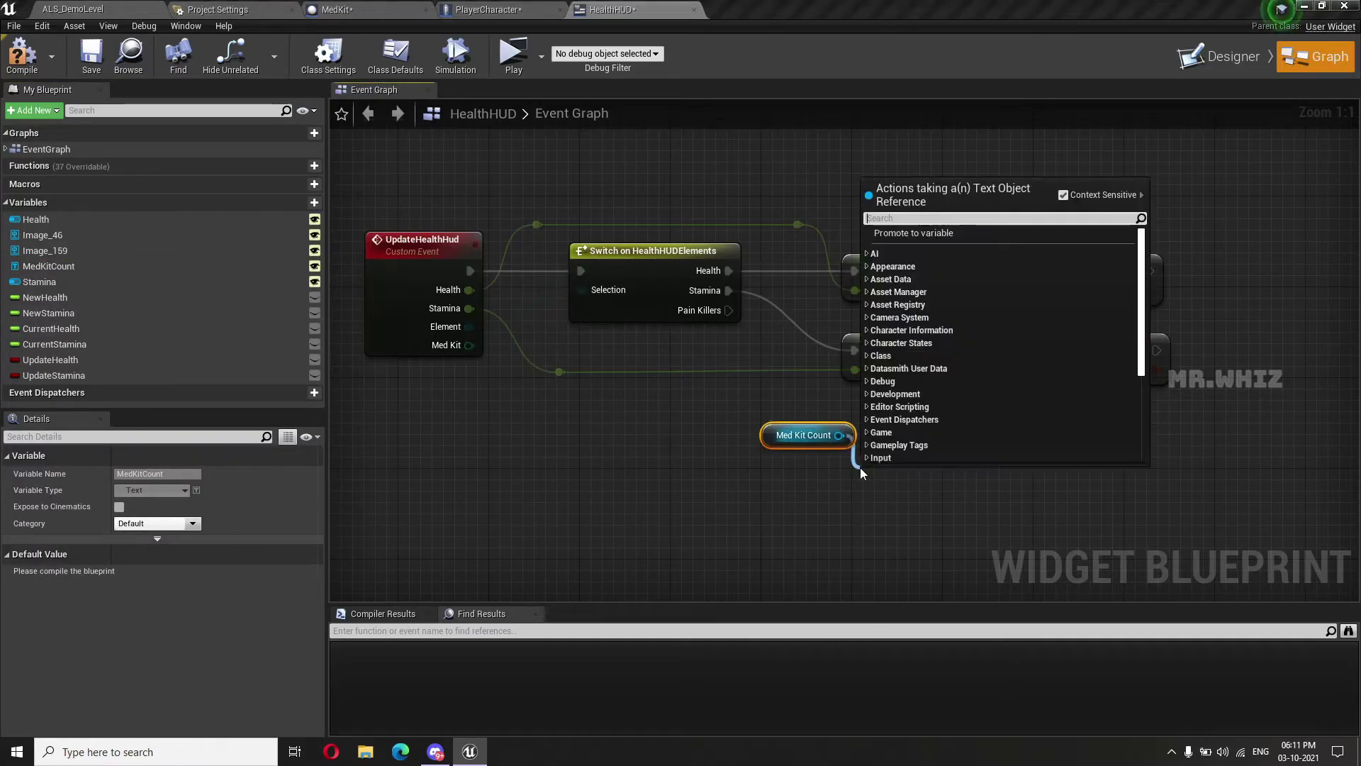
type("set text")
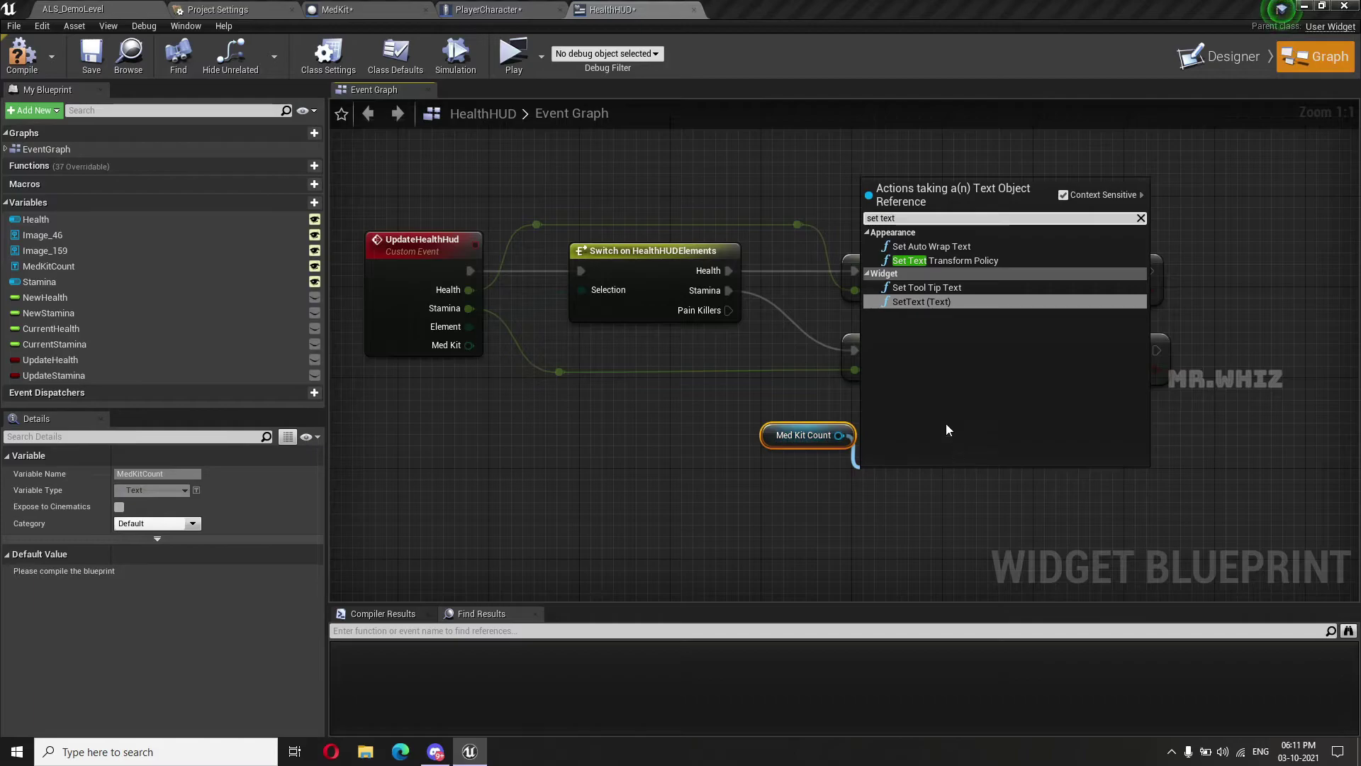
left_click(933, 305)
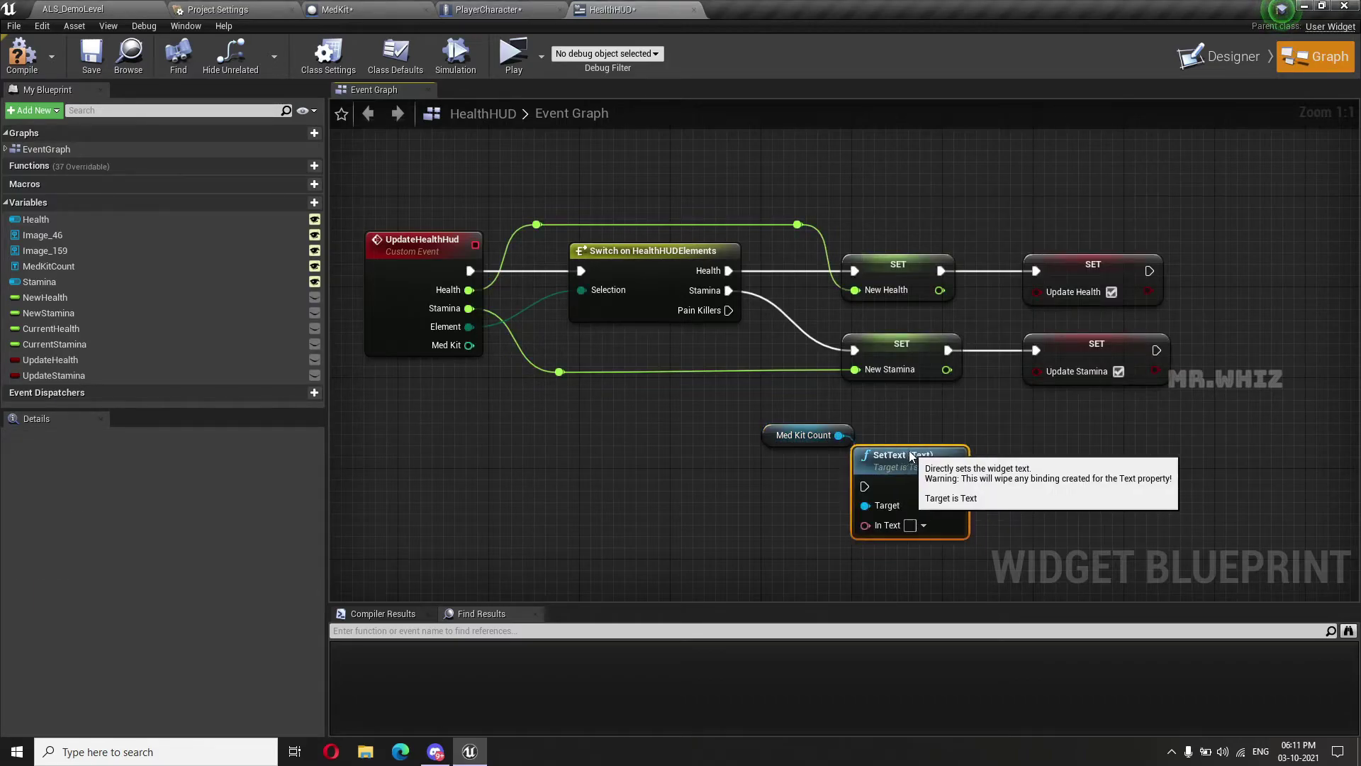
left_click_drag(922, 481, 911, 448)
left_click_drag(782, 440, 882, 417)
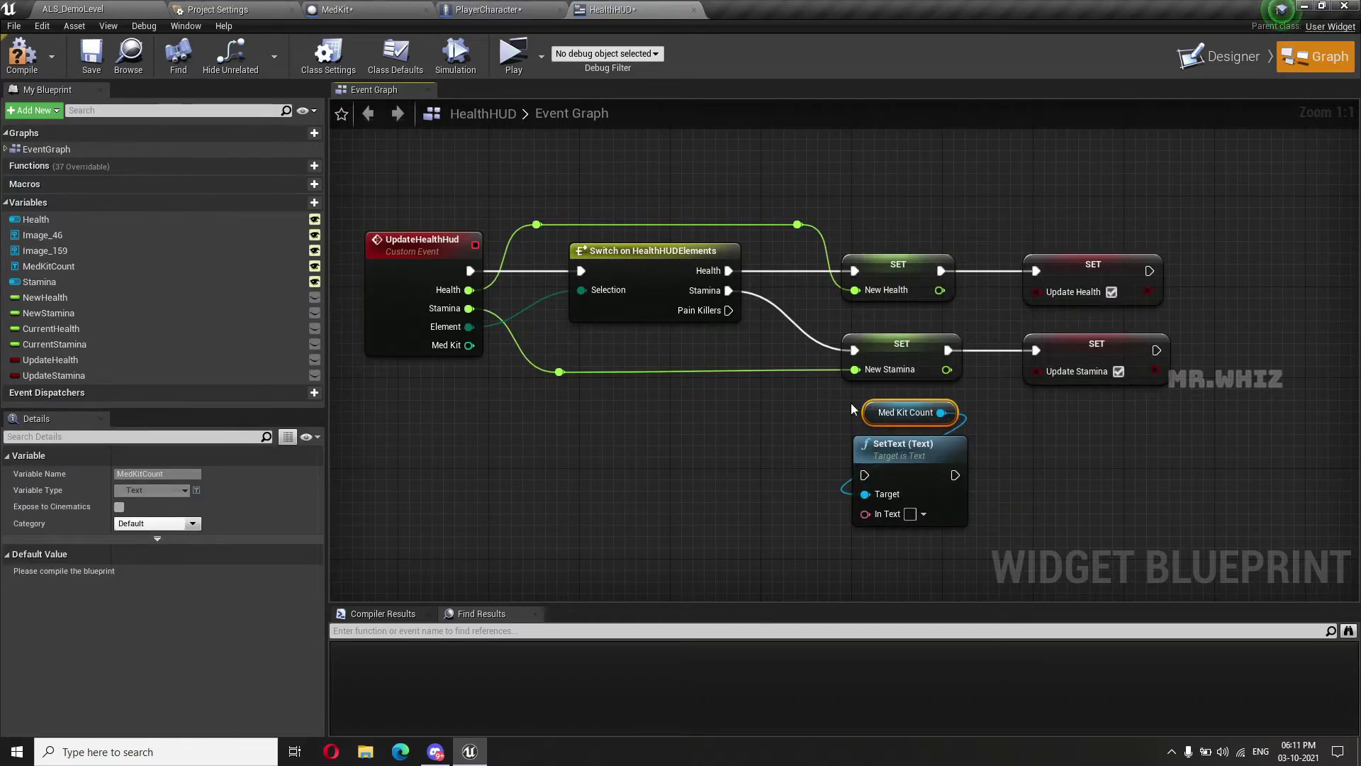
left_click_drag(720, 299, 733, 321)
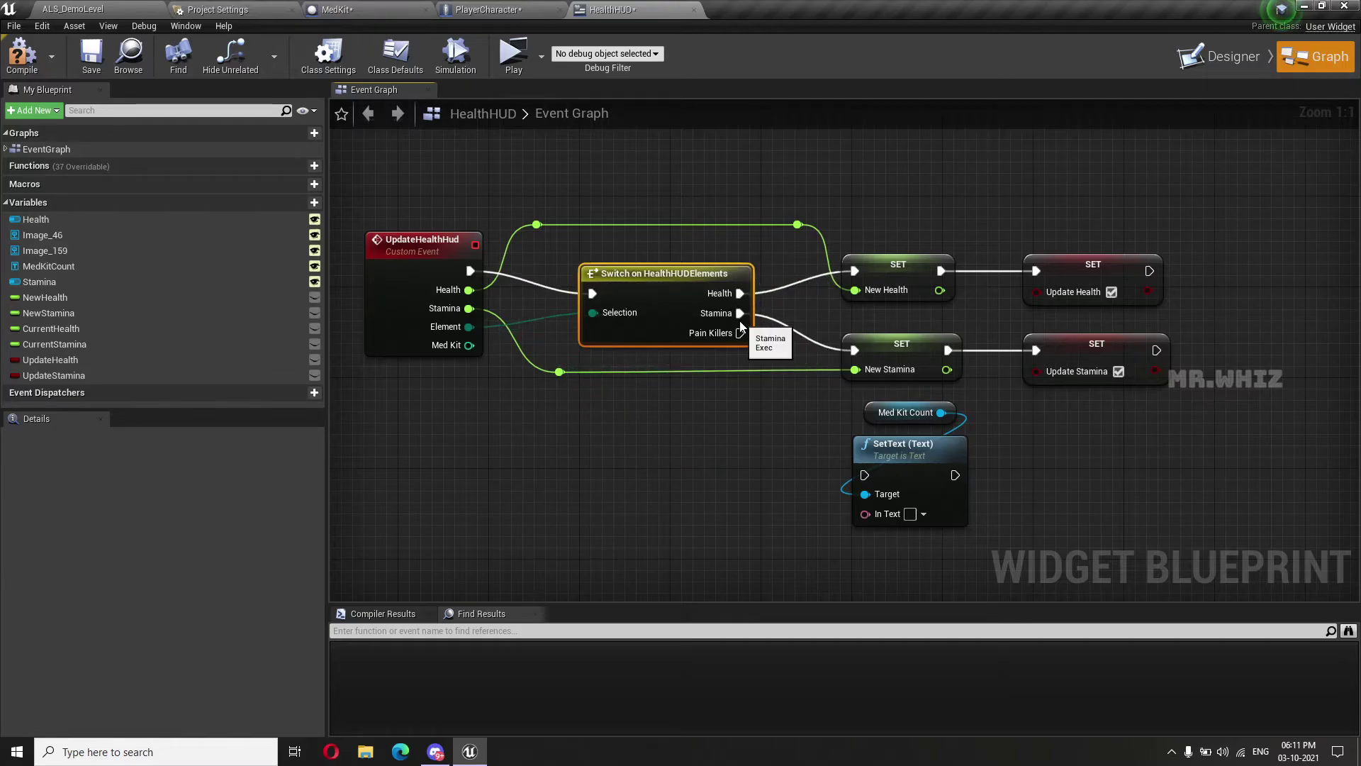
key("ctrl+z")
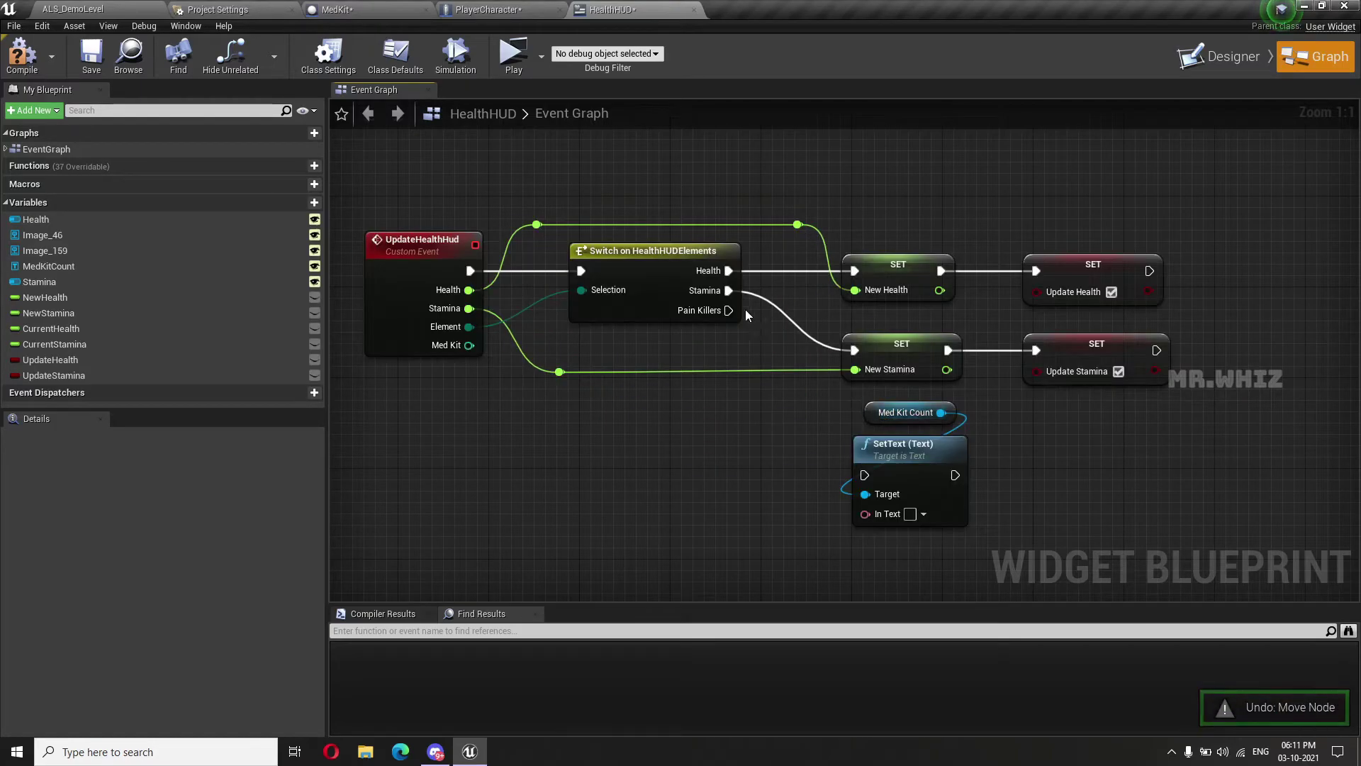
Wire Pain Killers into SetText and Med Kit through ToText (integer) into In Text, aligned
left_click_drag(730, 310, 862, 472)
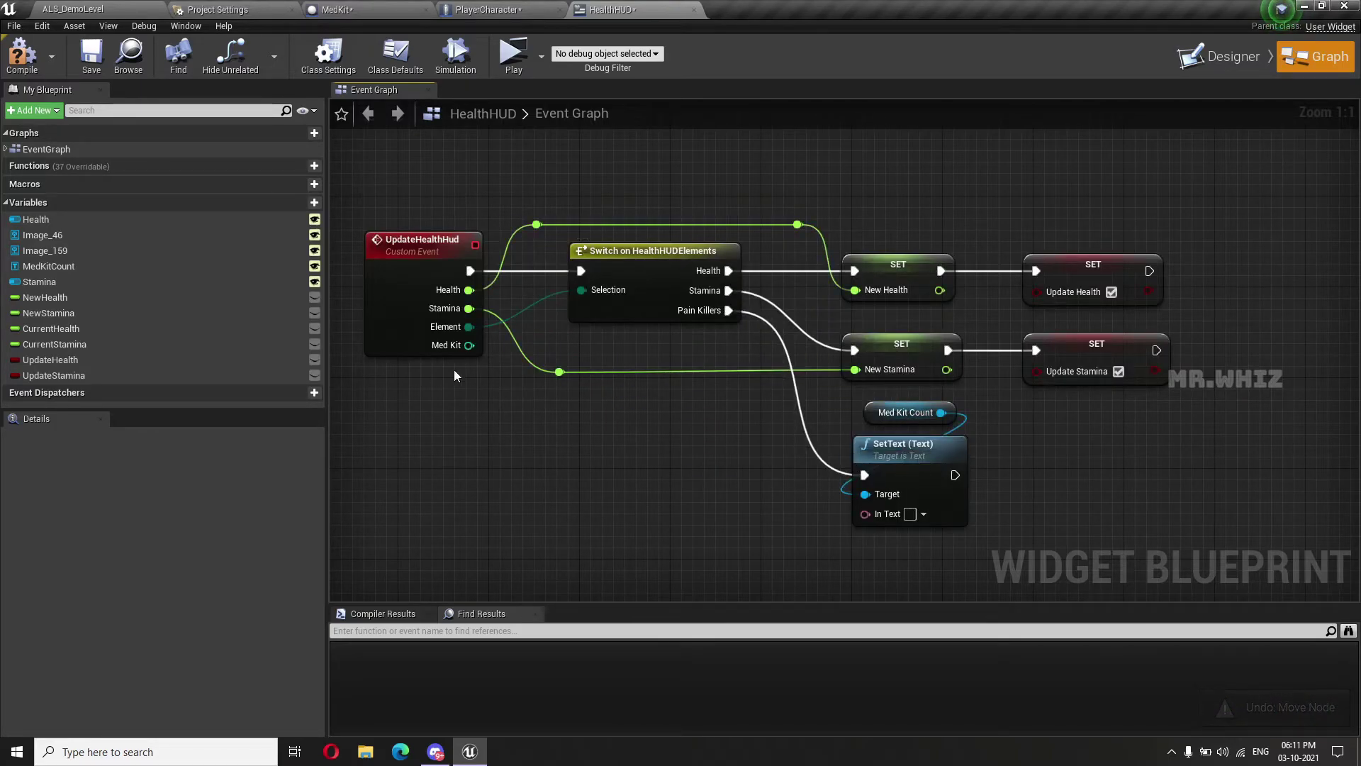
left_click_drag(469, 346, 867, 513)
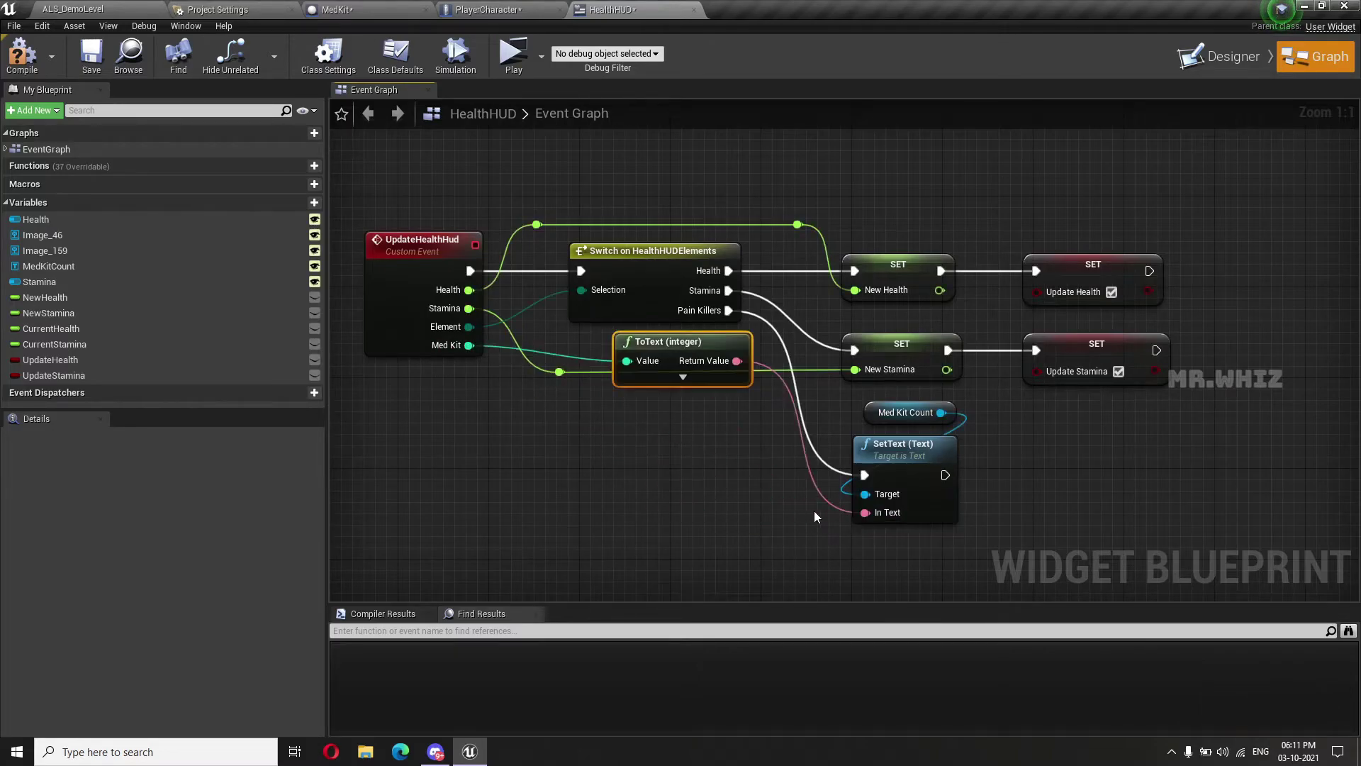
left_click_drag(703, 353, 703, 501)
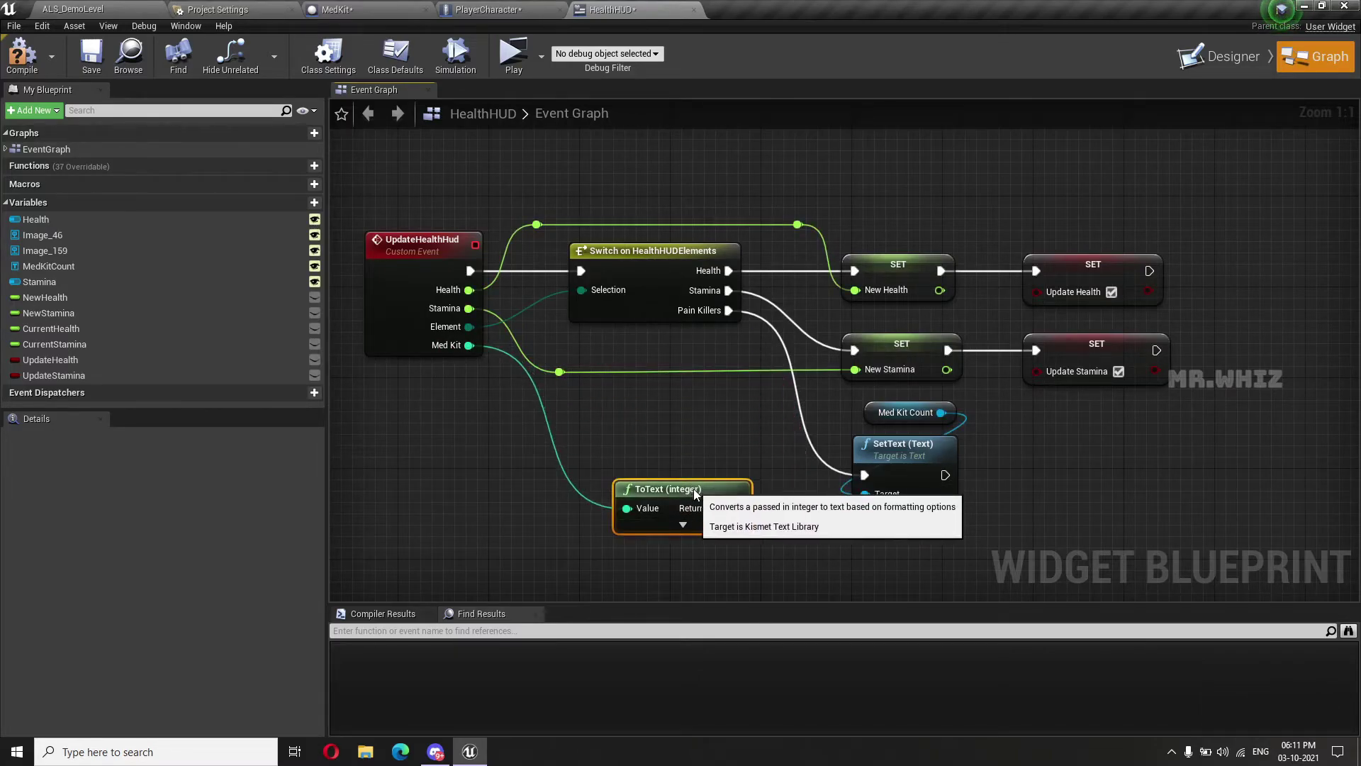
left_click_drag(687, 453, 958, 531)
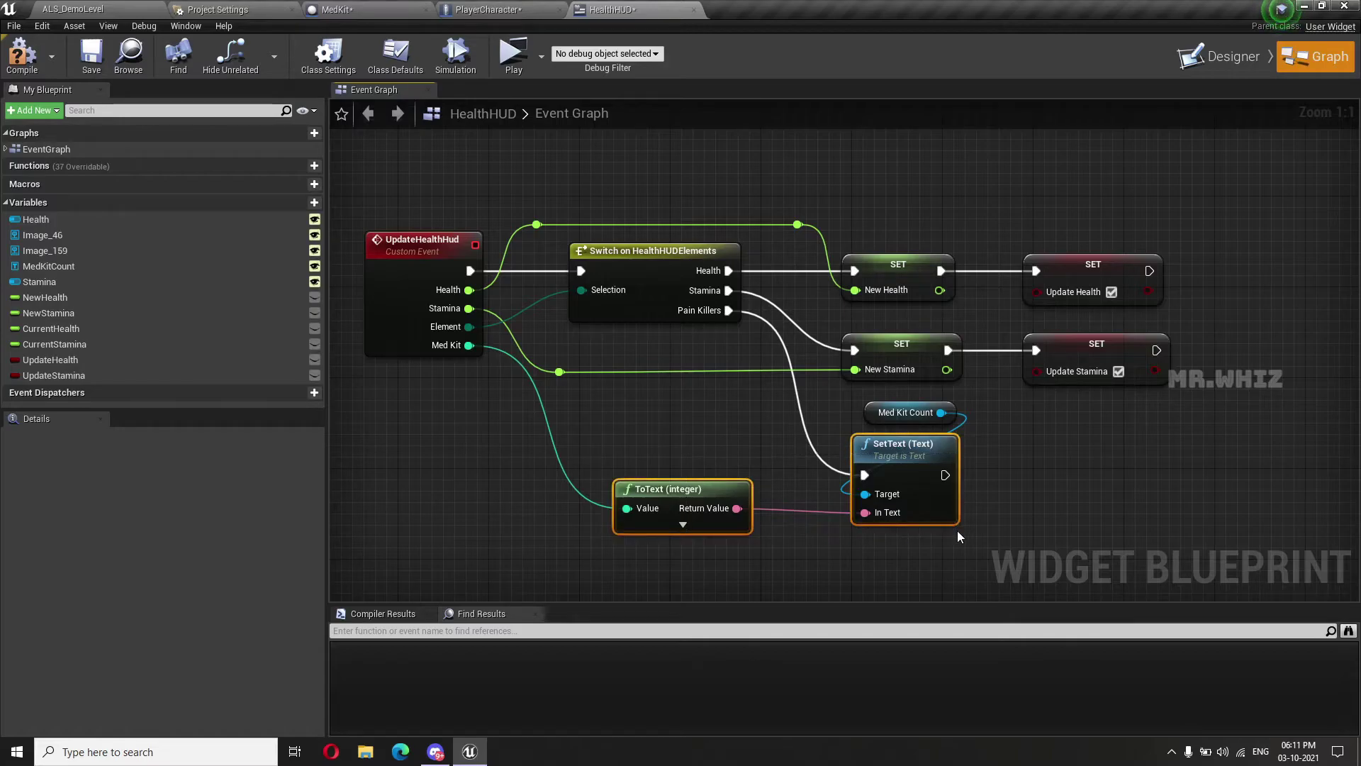
key("q")
Add a reroute point on the Med Kit wire to tidy the graph
left_click(880, 414)
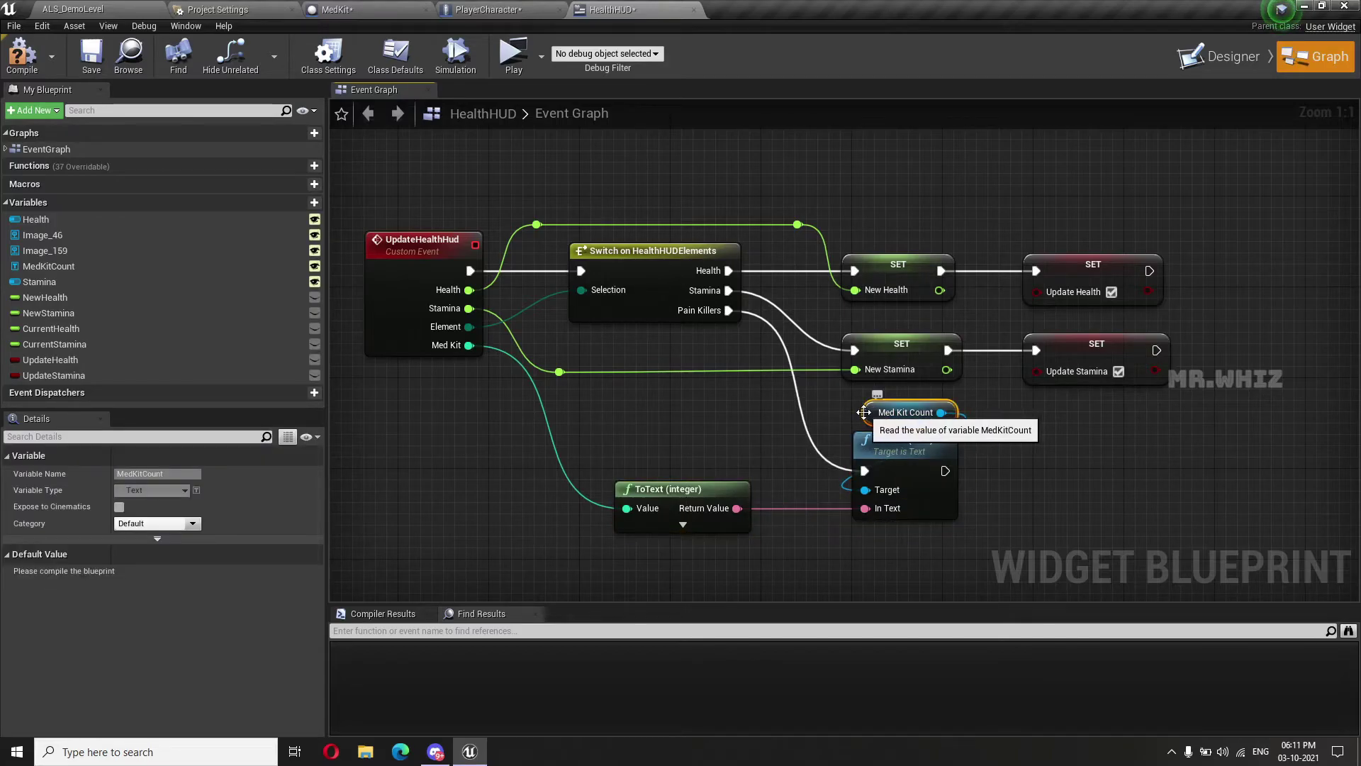
double_click(581, 497)
left_click_drag(583, 508, 564, 522)
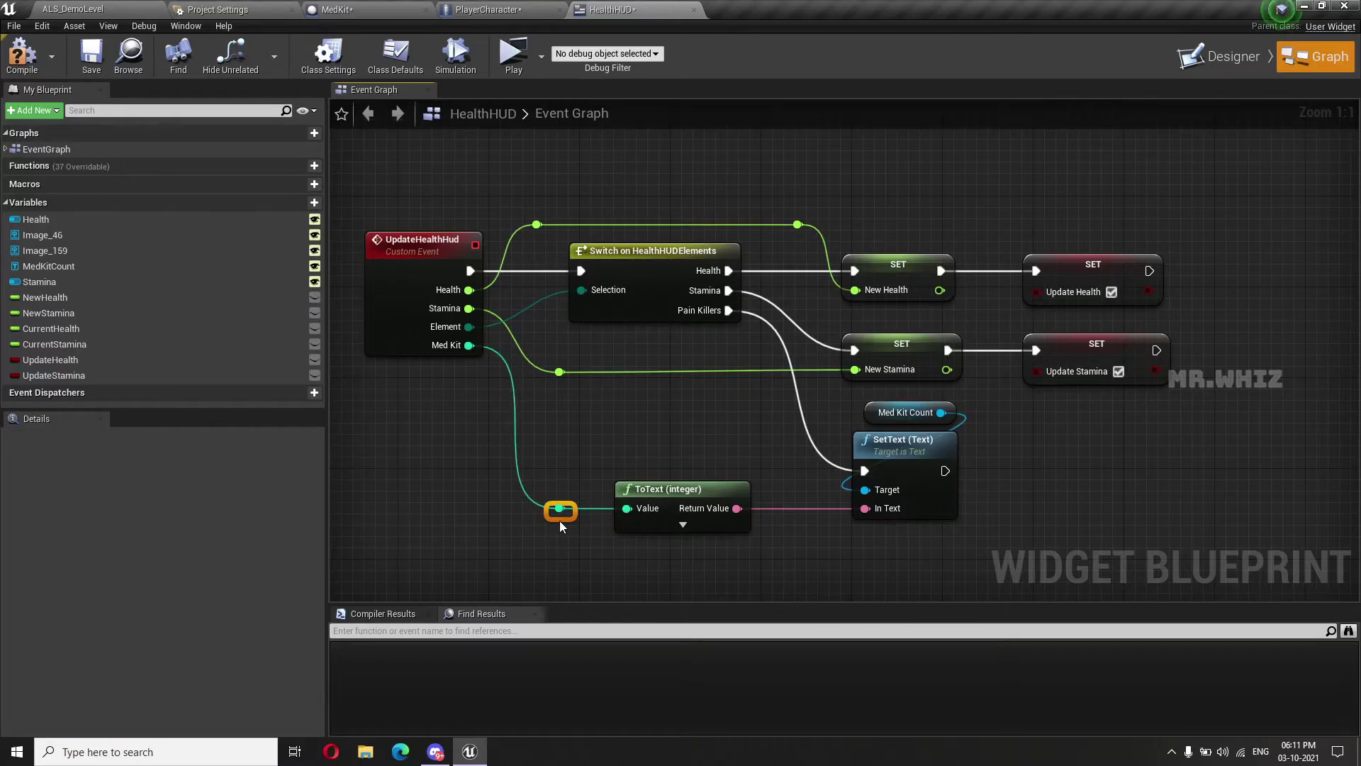
right_click_drag(984, 549, 919, 497)
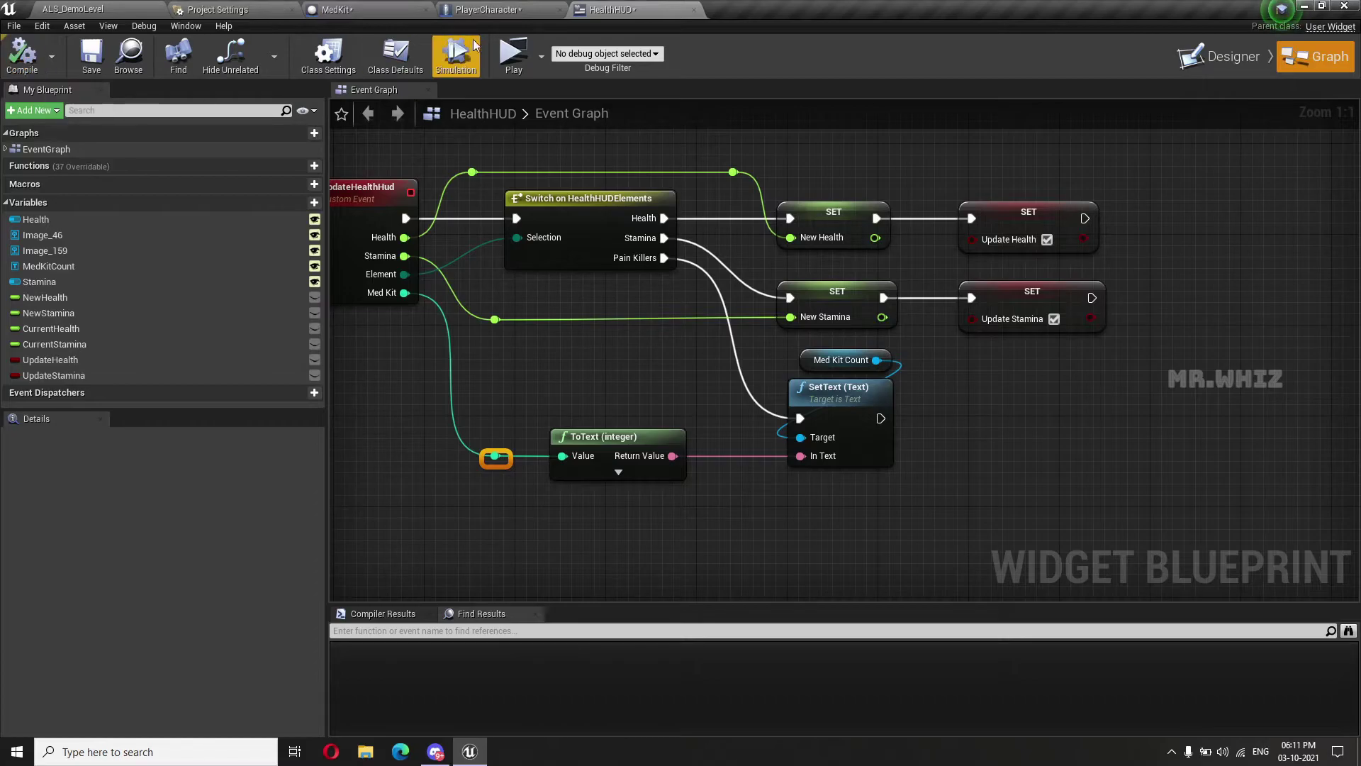
In MedKit's graph, pass the SET node's Med Kit count into Update Health Hud with Element PainKillers
left_click(485, 10)
left_click(338, 9)
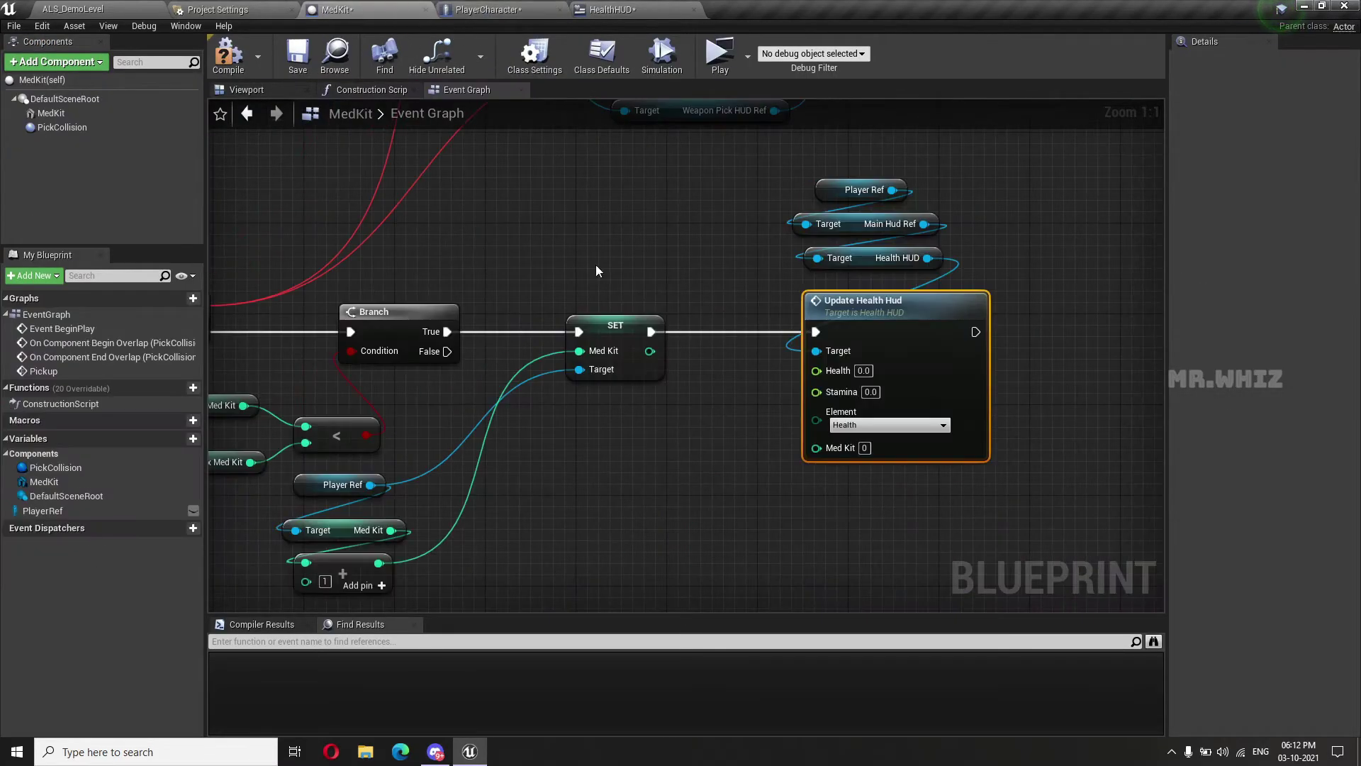
left_click_drag(625, 277, 817, 374)
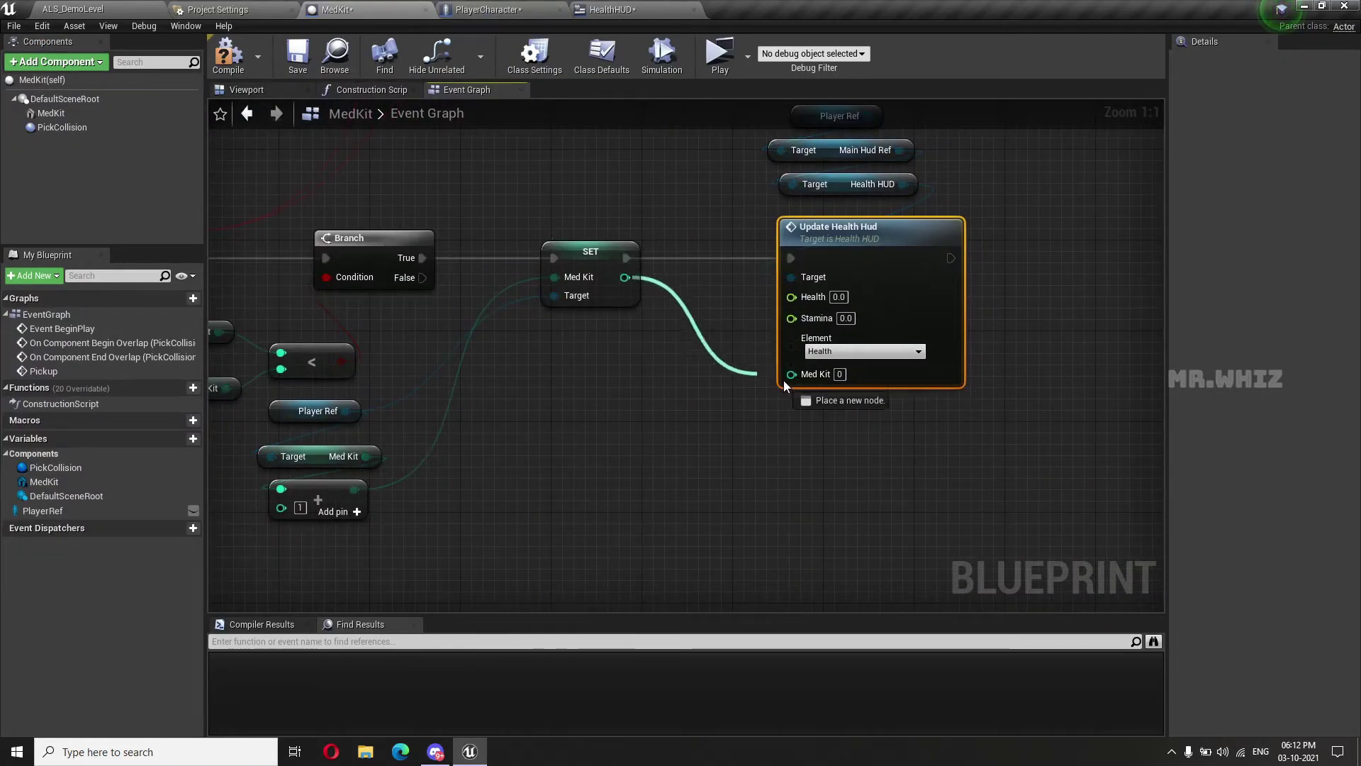
left_click(840, 351)
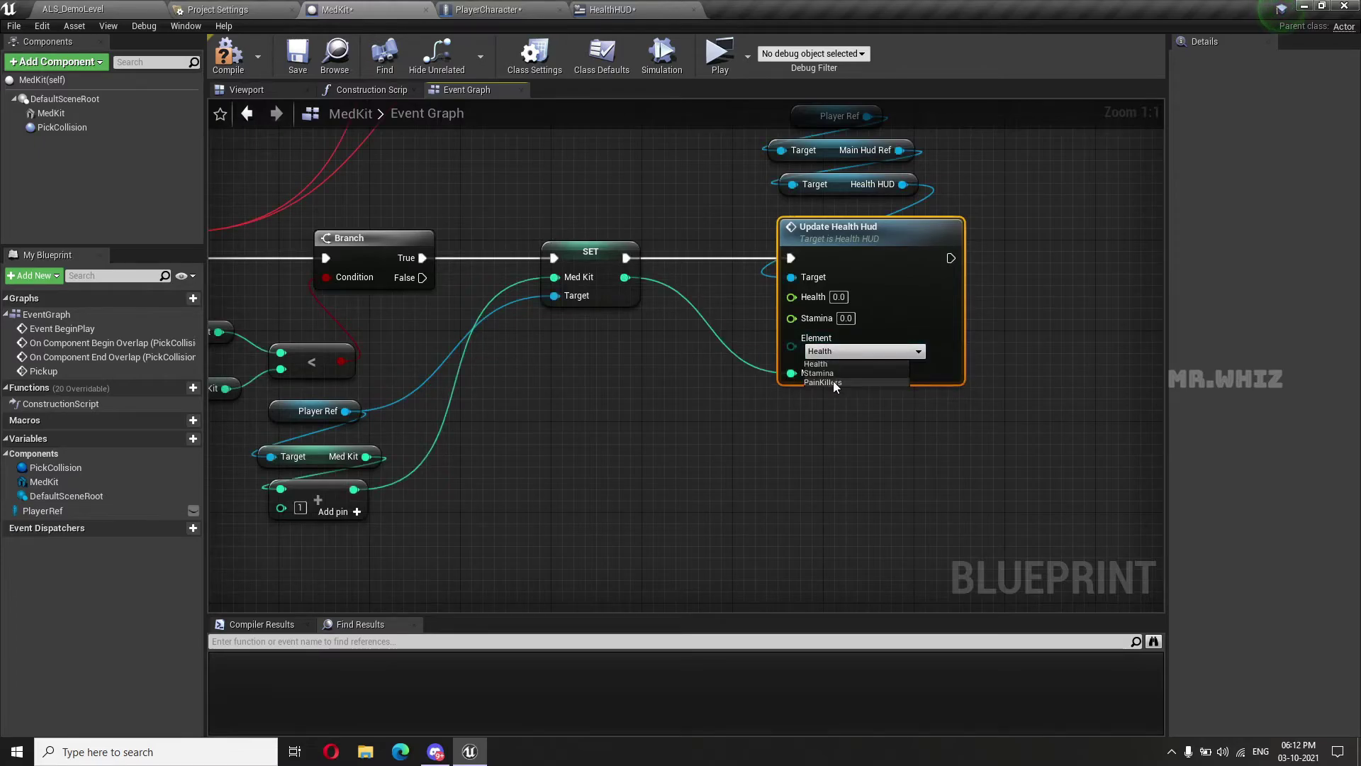
left_click(833, 380)
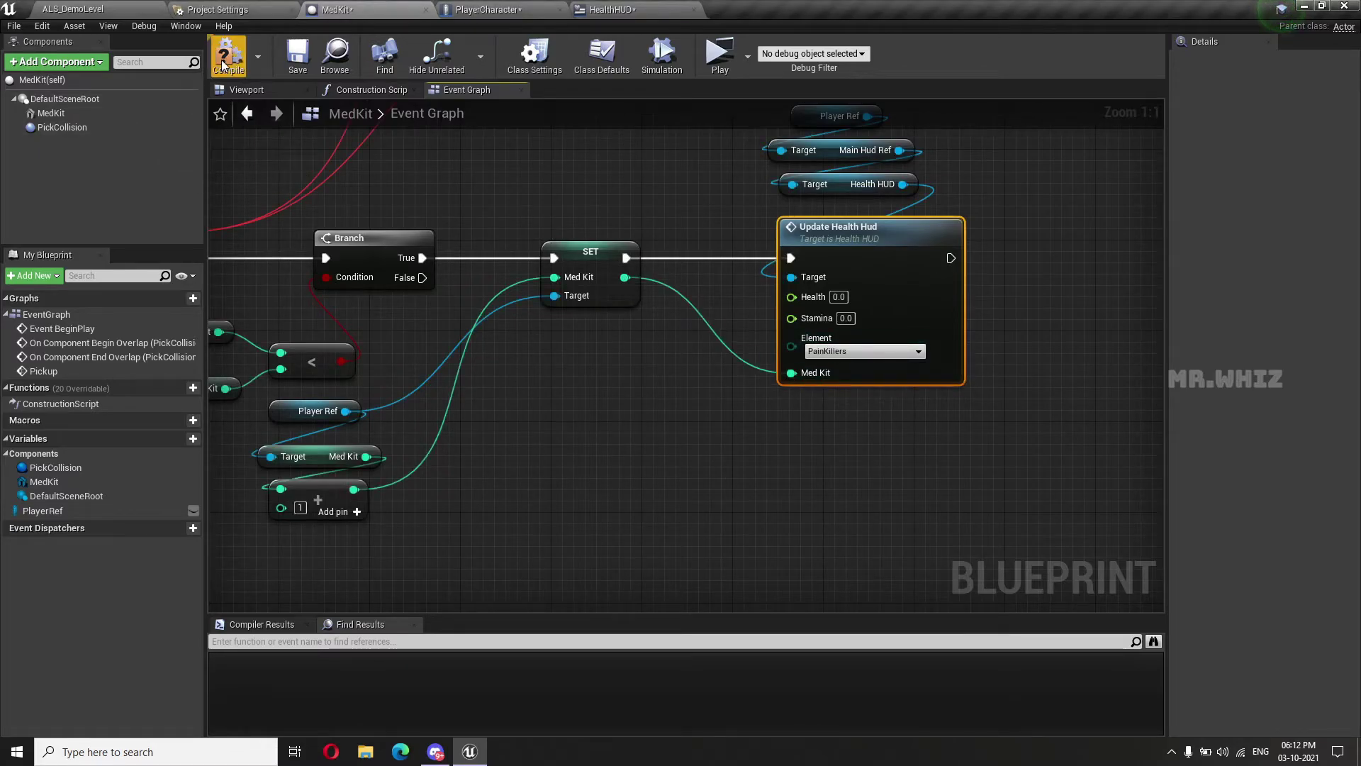
left_click(73, 10)
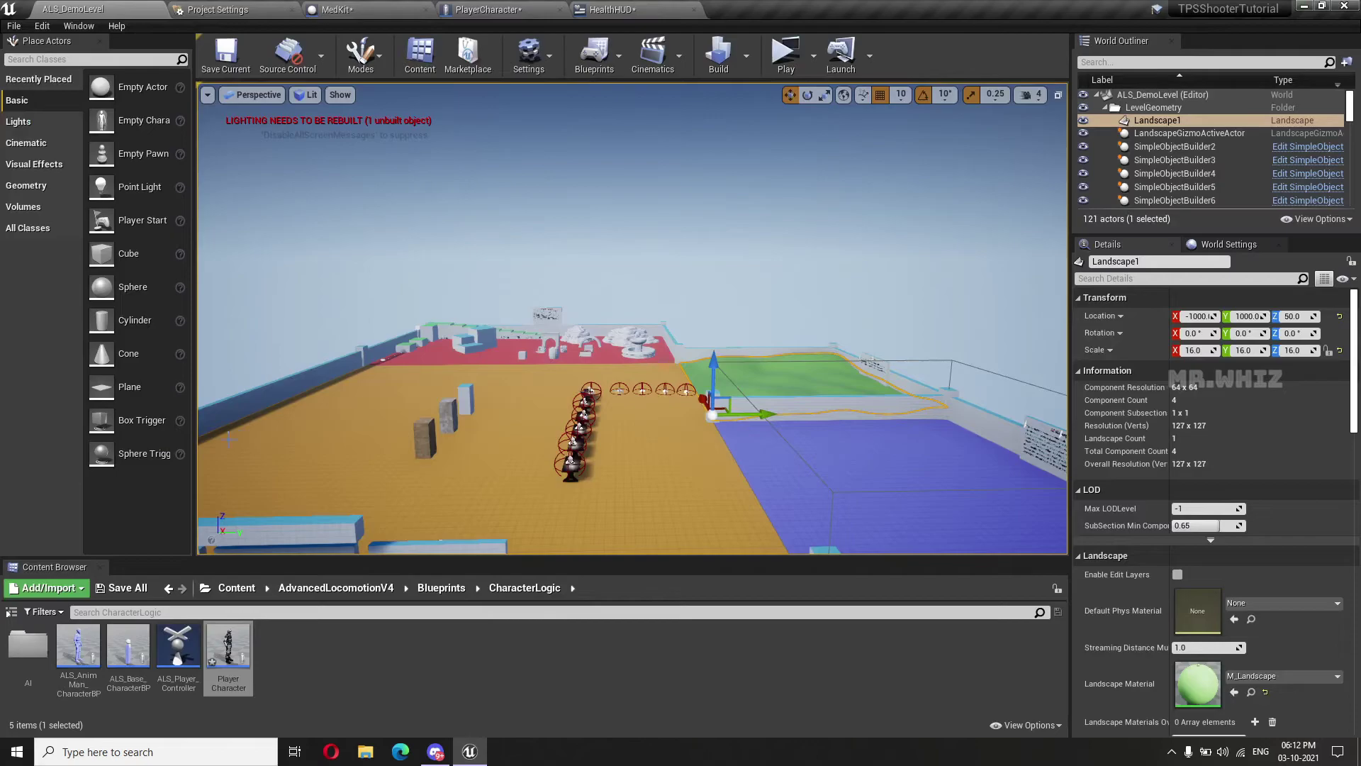
Browse the Content Browser to GameFiles > Blueprint > ENUM
left_click(239, 591)
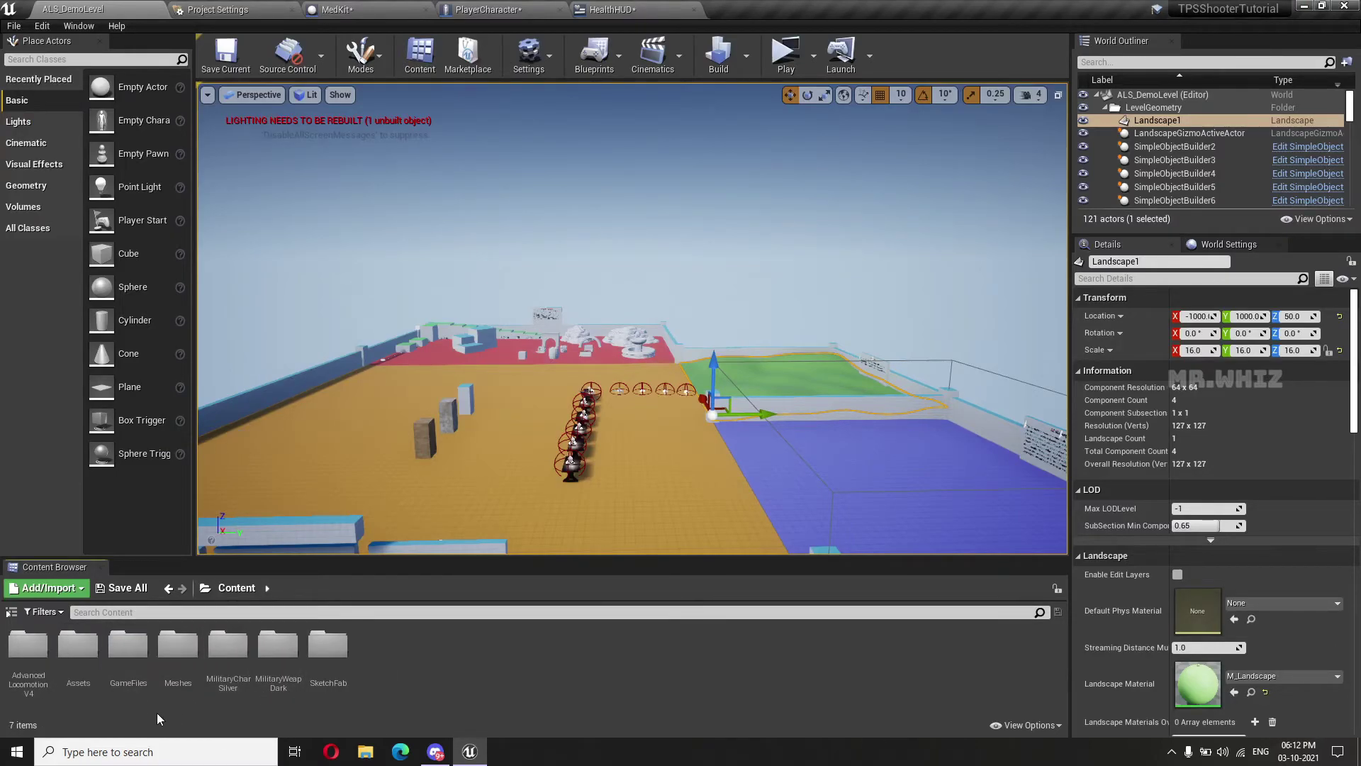
double_click(128, 649)
double_click(32, 647)
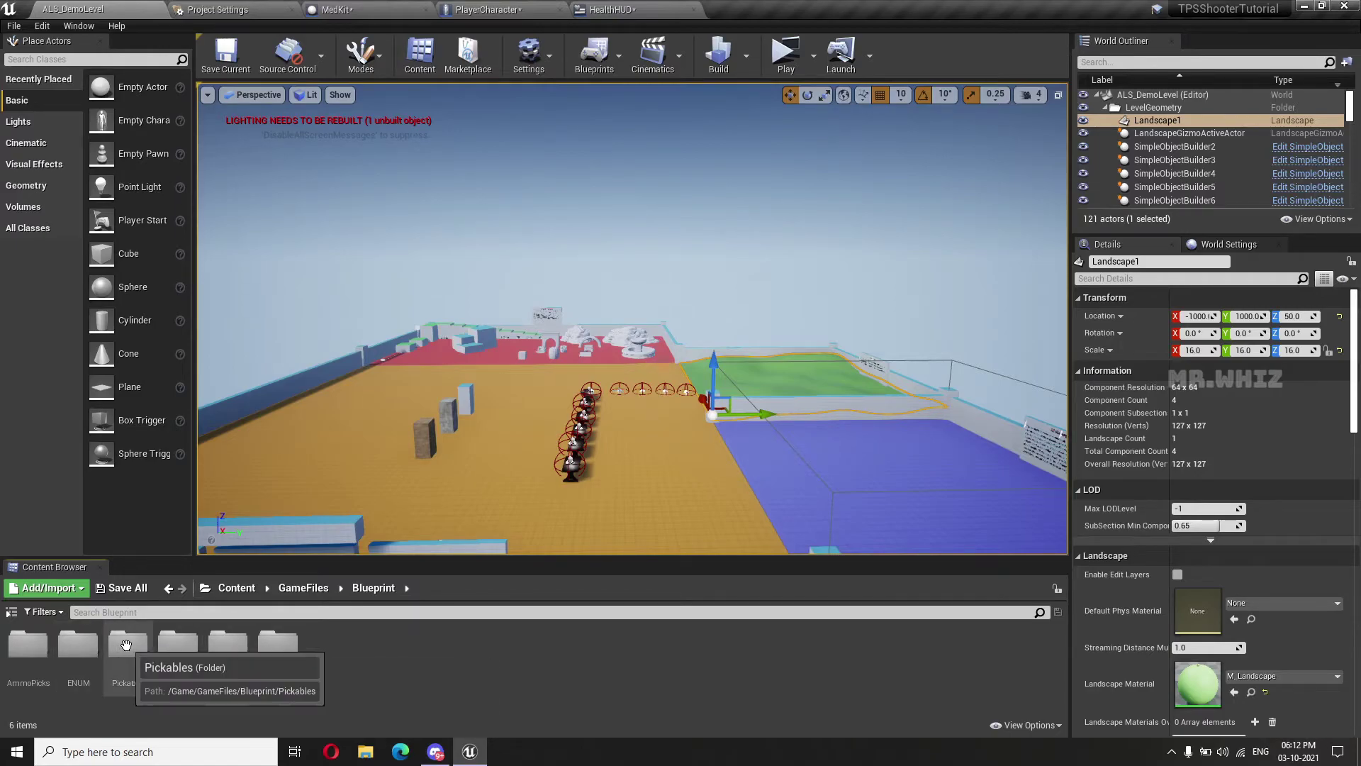
double_click(78, 645)
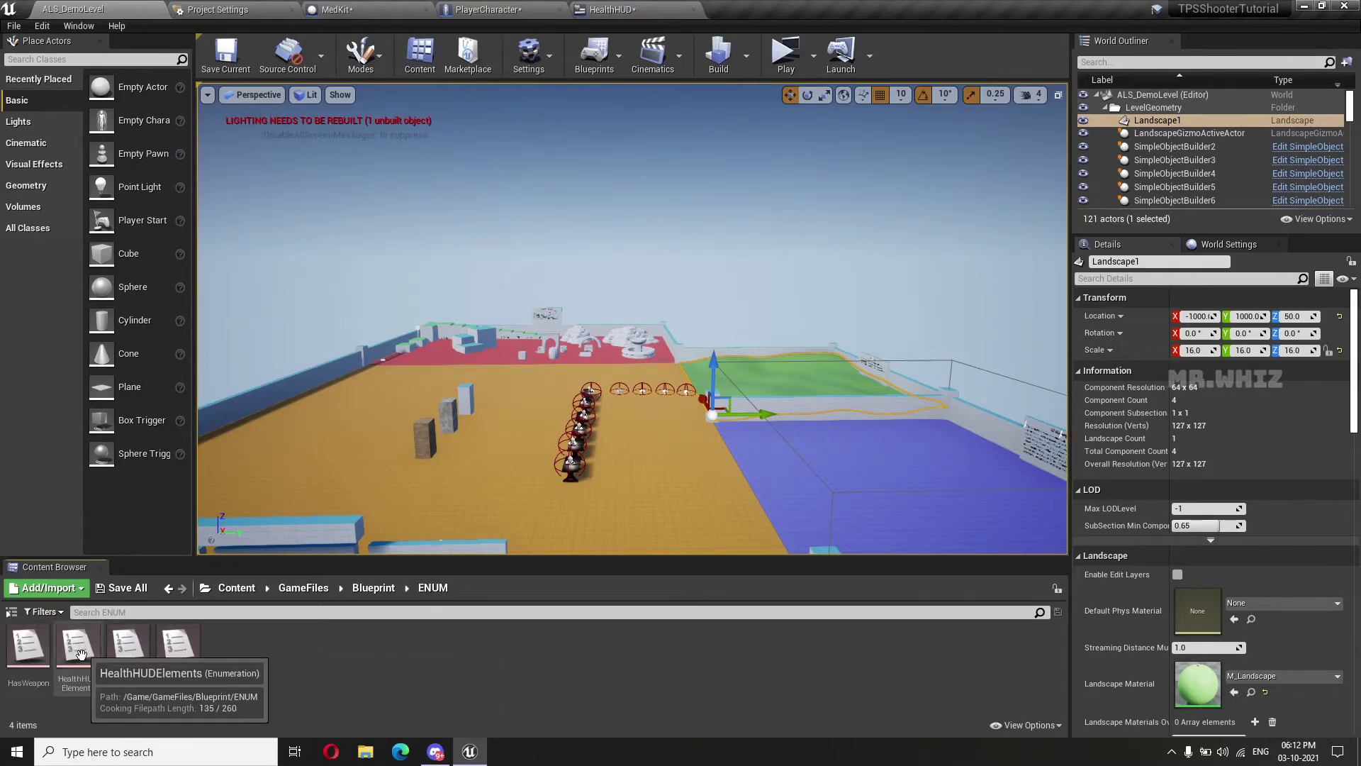
double_click(129, 646)
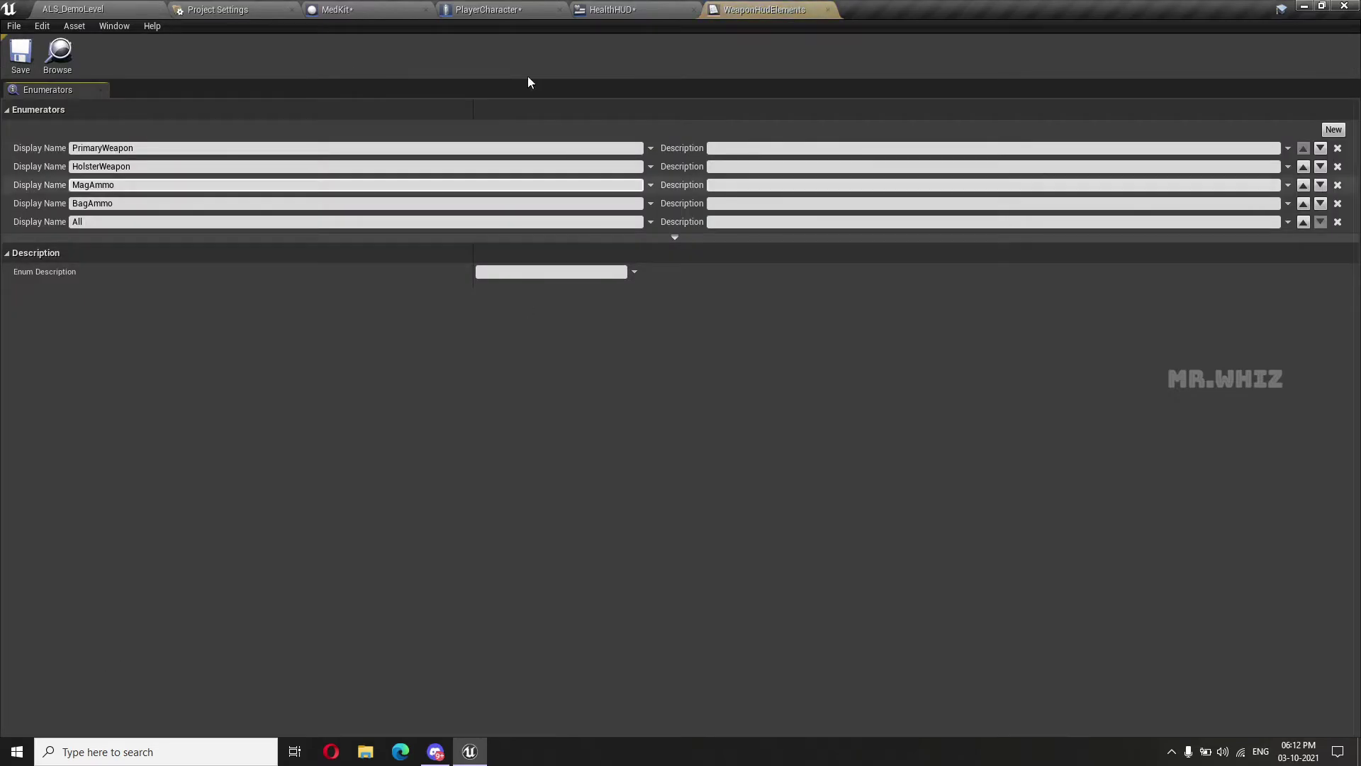
left_click(828, 10)
left_click(140, 7)
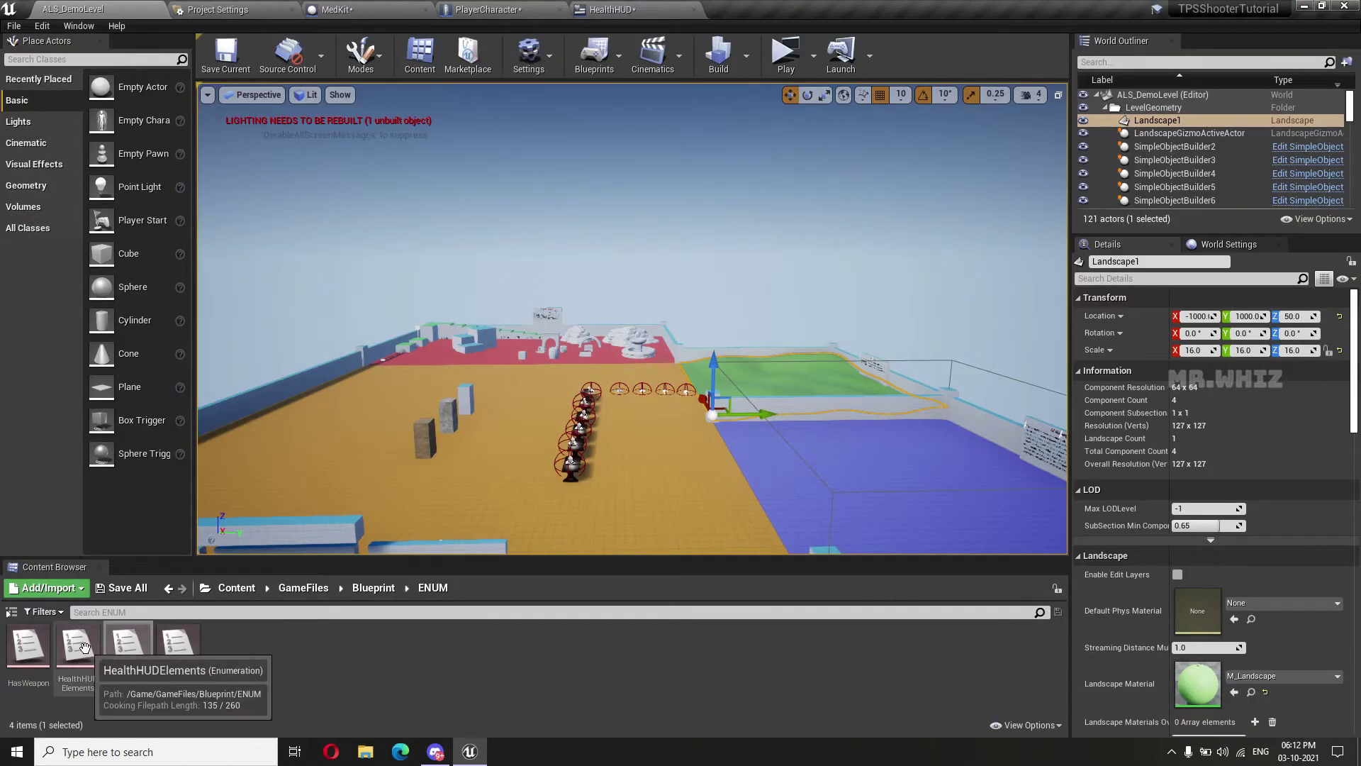
Rename HealthHUDElements' PainKillers entry to MedKits and save the enumeration
double_click(85, 647)
left_click(177, 185)
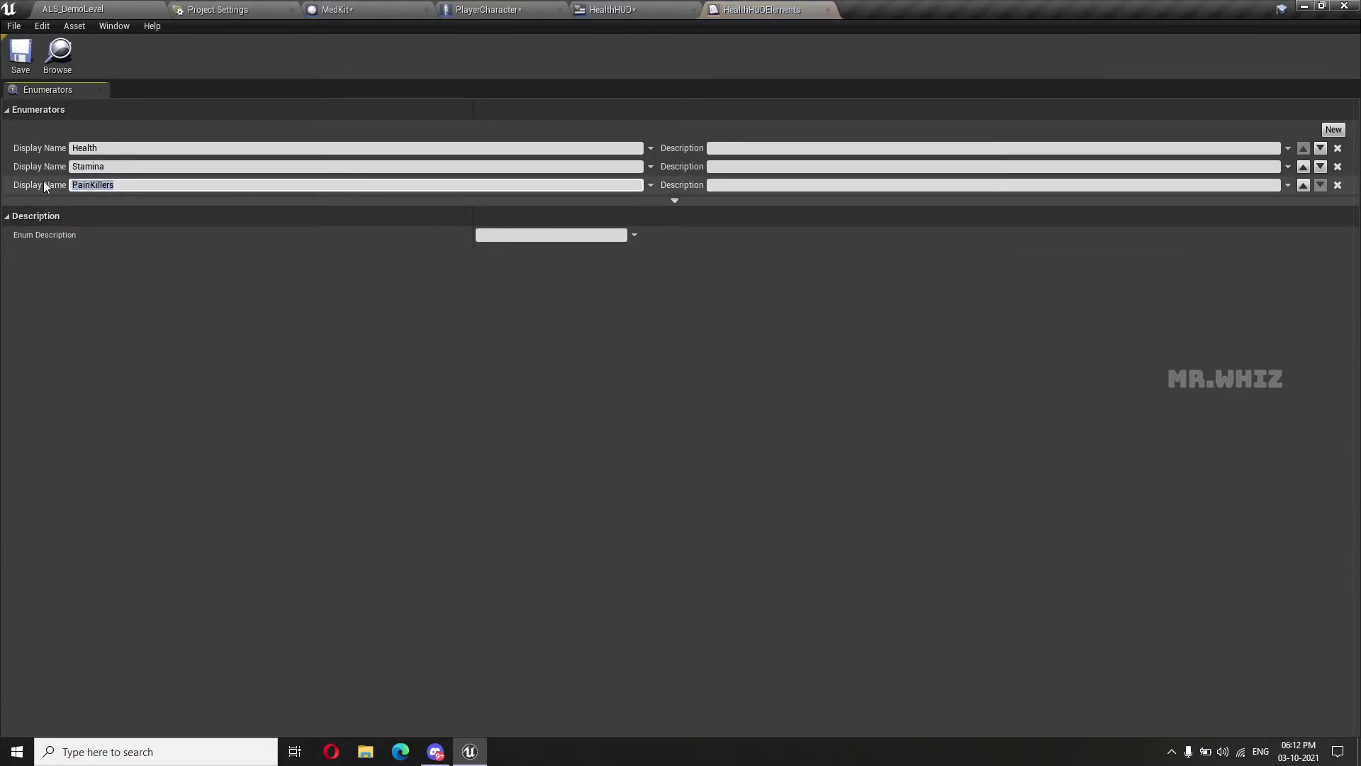
type("MedKit")
type("s")
key("Return")
left_click(24, 69)
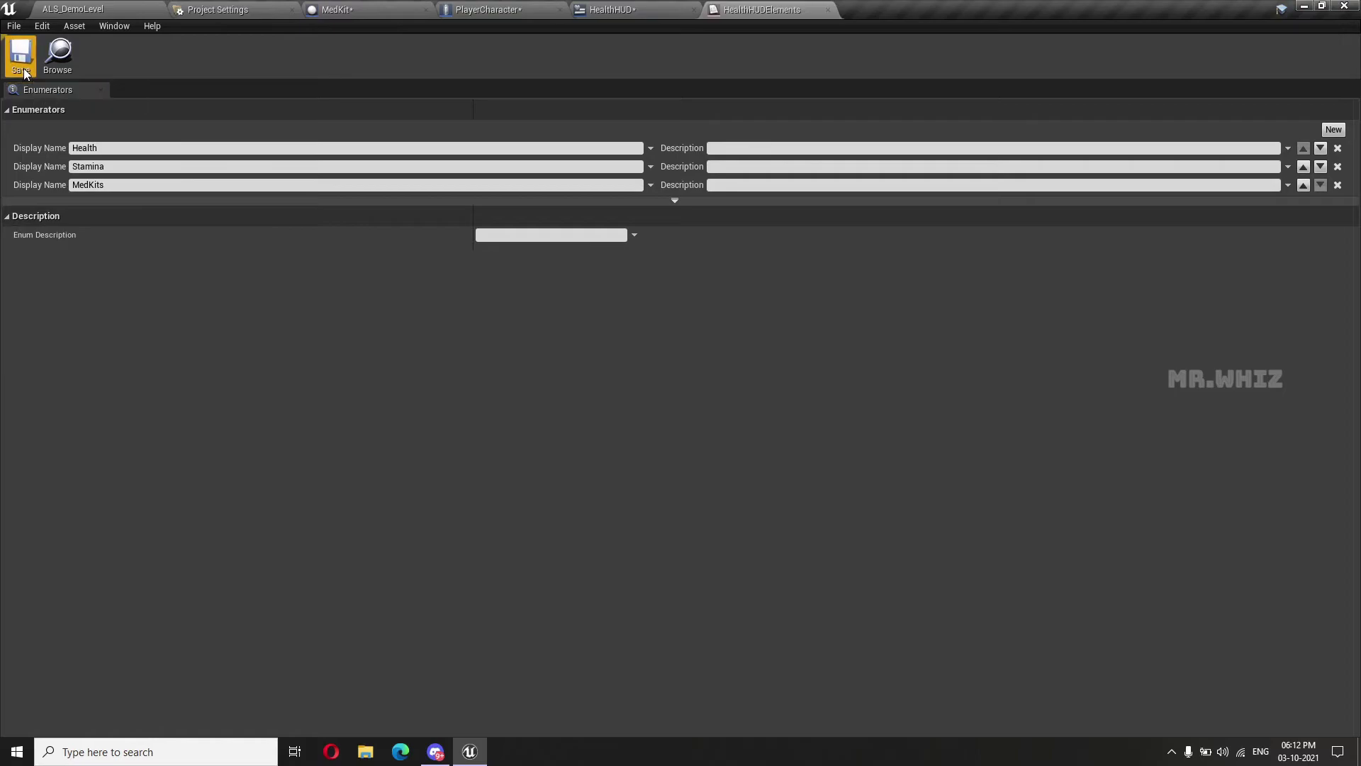
left_click(828, 9)
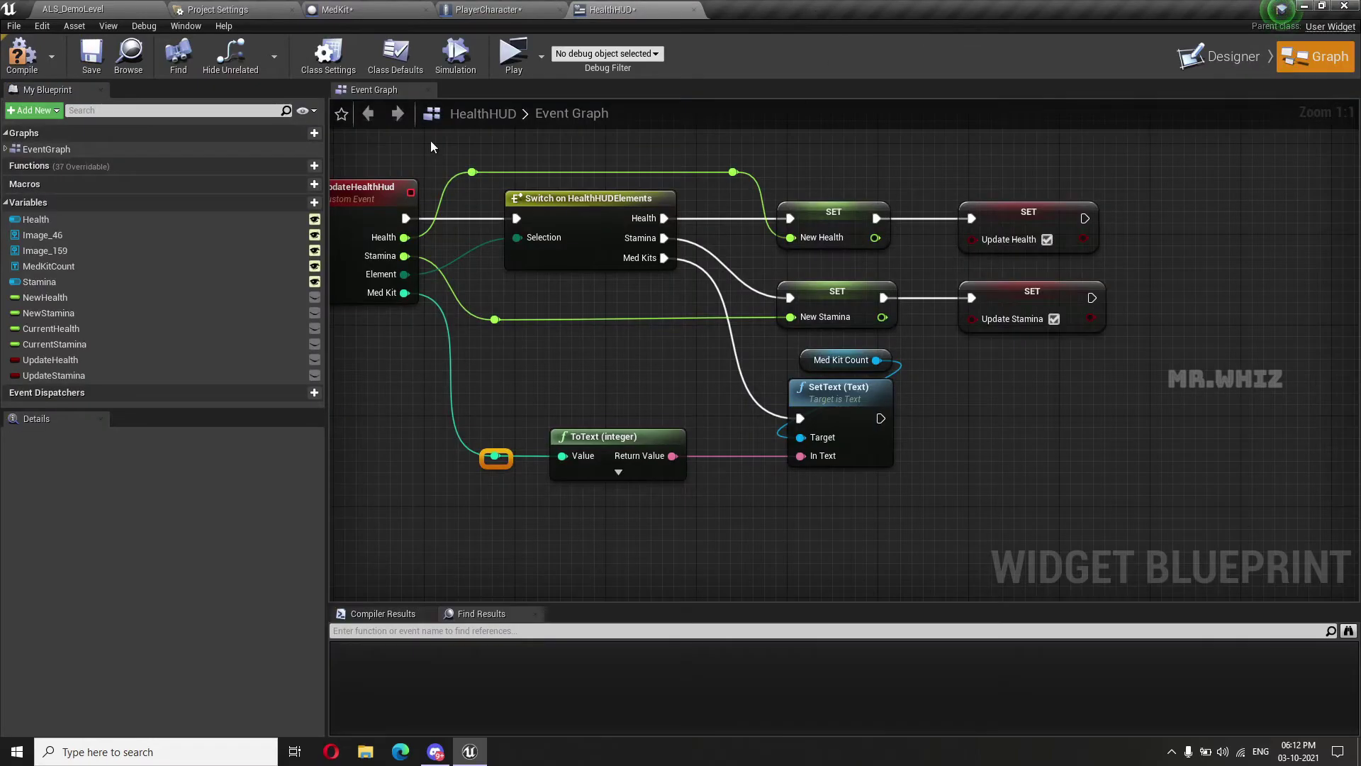
Review the MedKit, HealthHUD and PlayerCharacter graphs, then Save All three modified assets
left_click(73, 9)
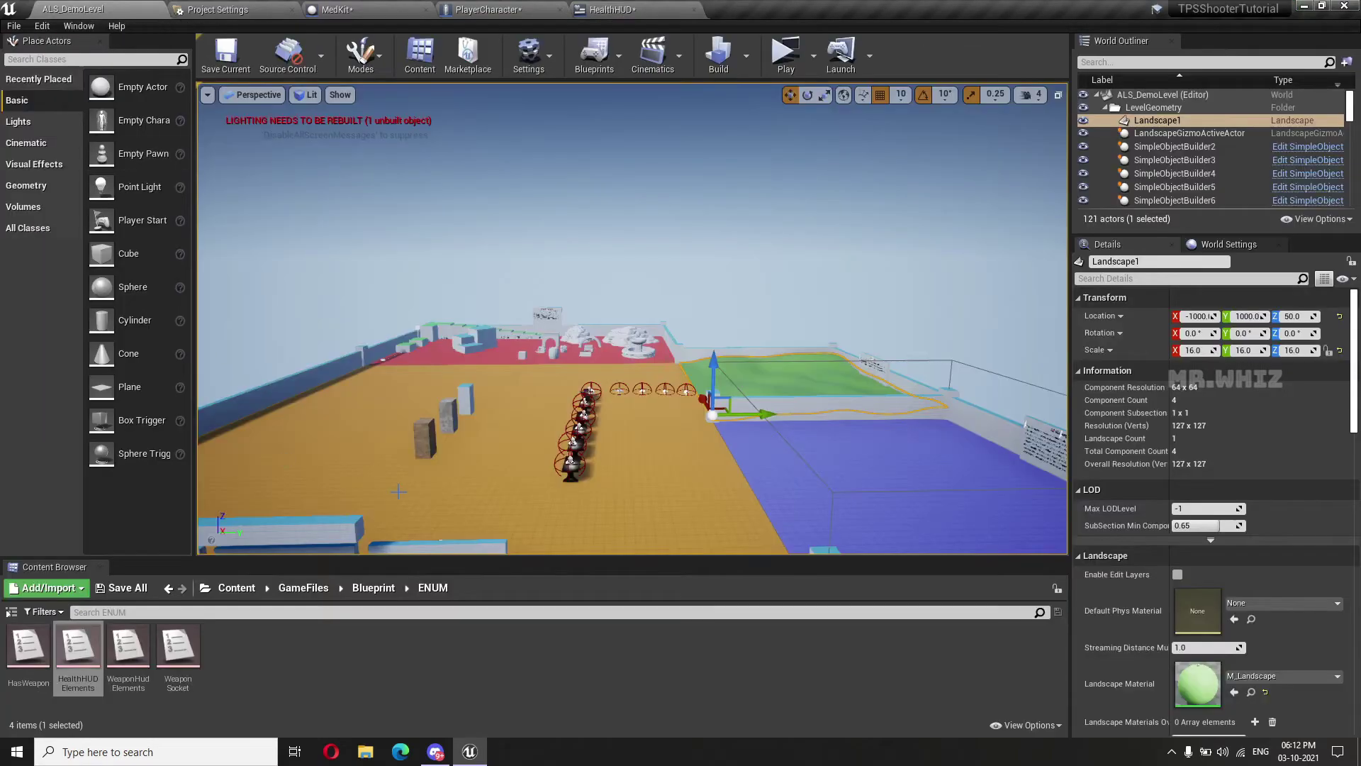
left_click(377, 10)
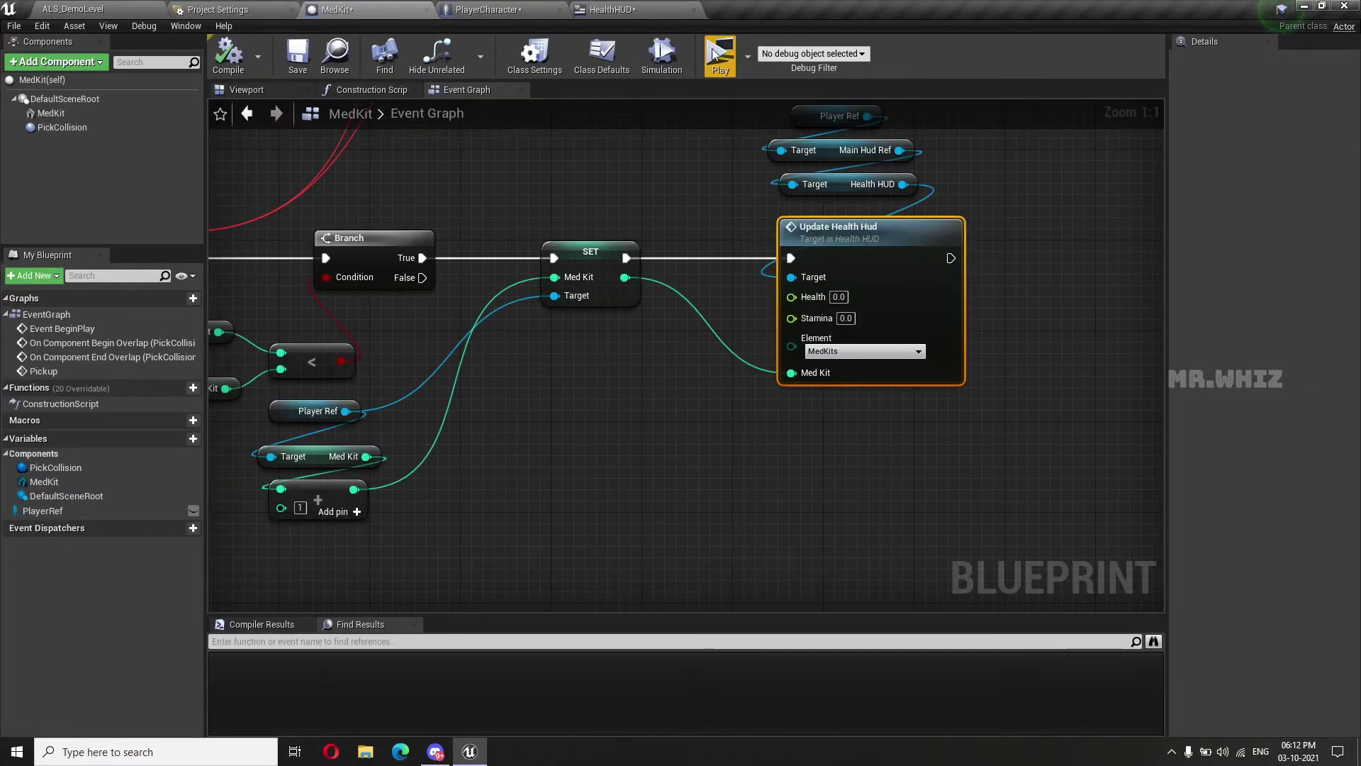
left_click(648, 9)
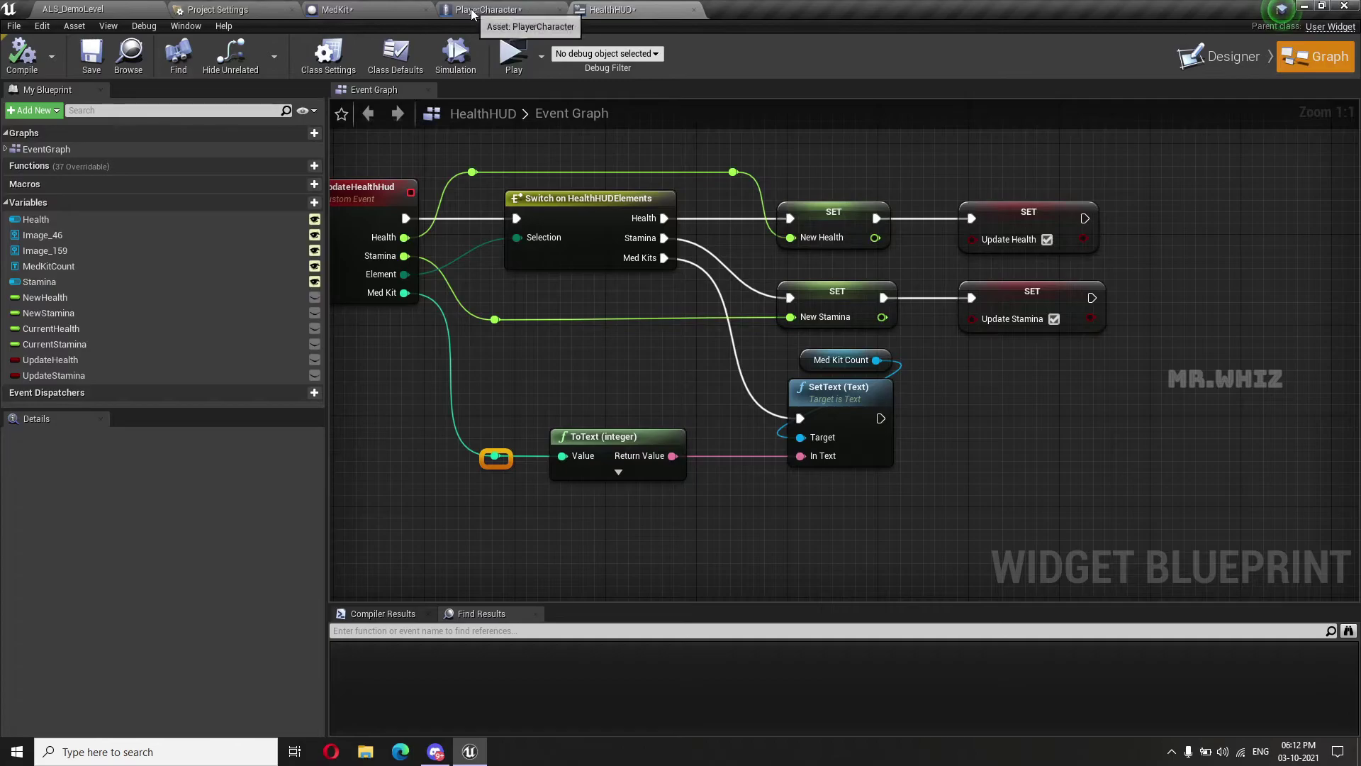
left_click(497, 10)
left_click(613, 9)
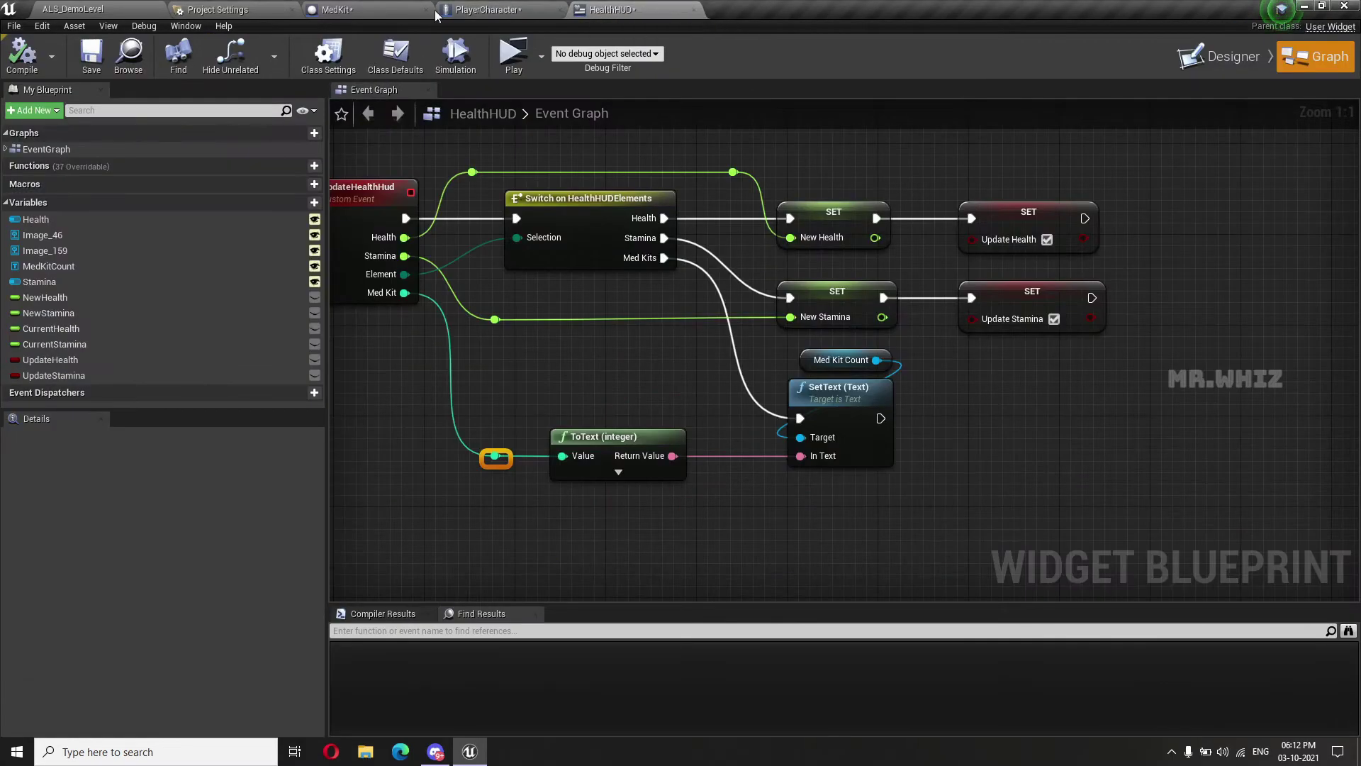
left_click(337, 10)
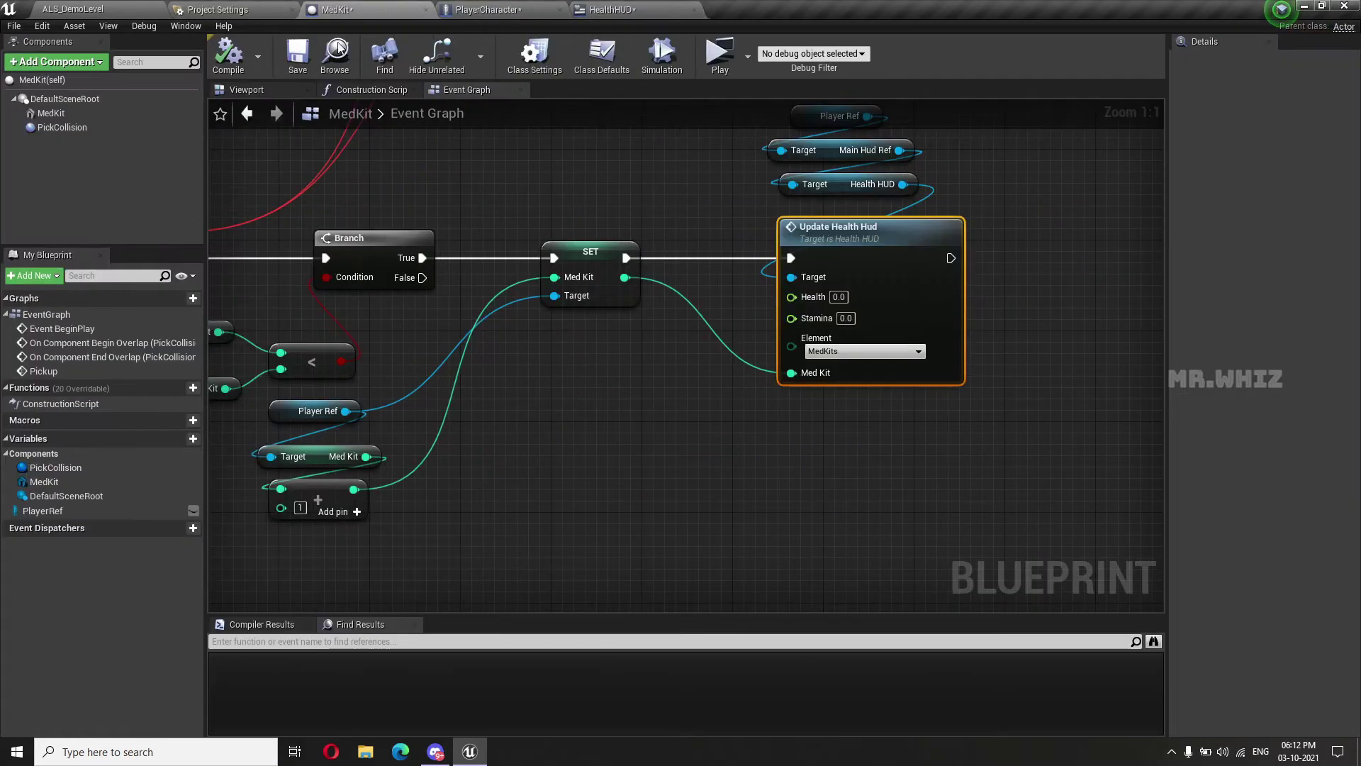
left_click(128, 8)
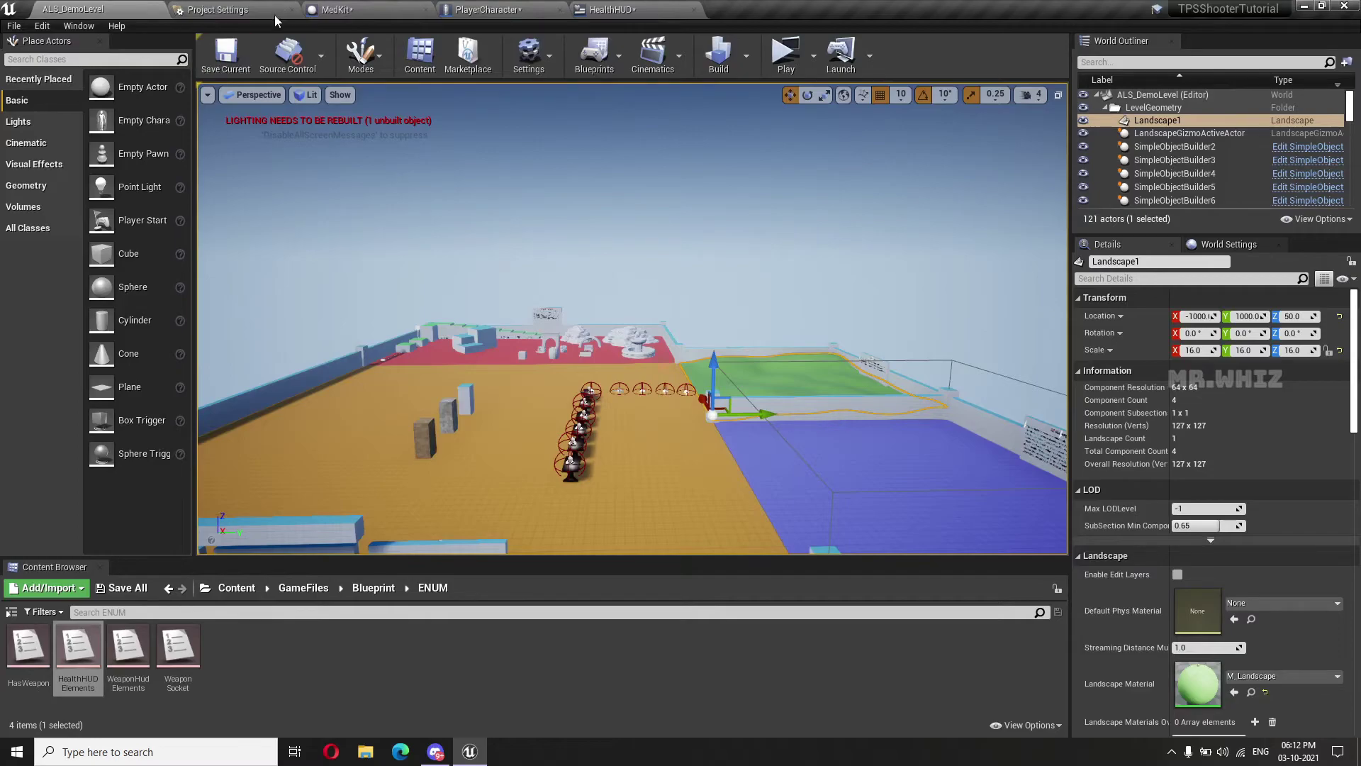
left_click(121, 588)
left_click(794, 506)
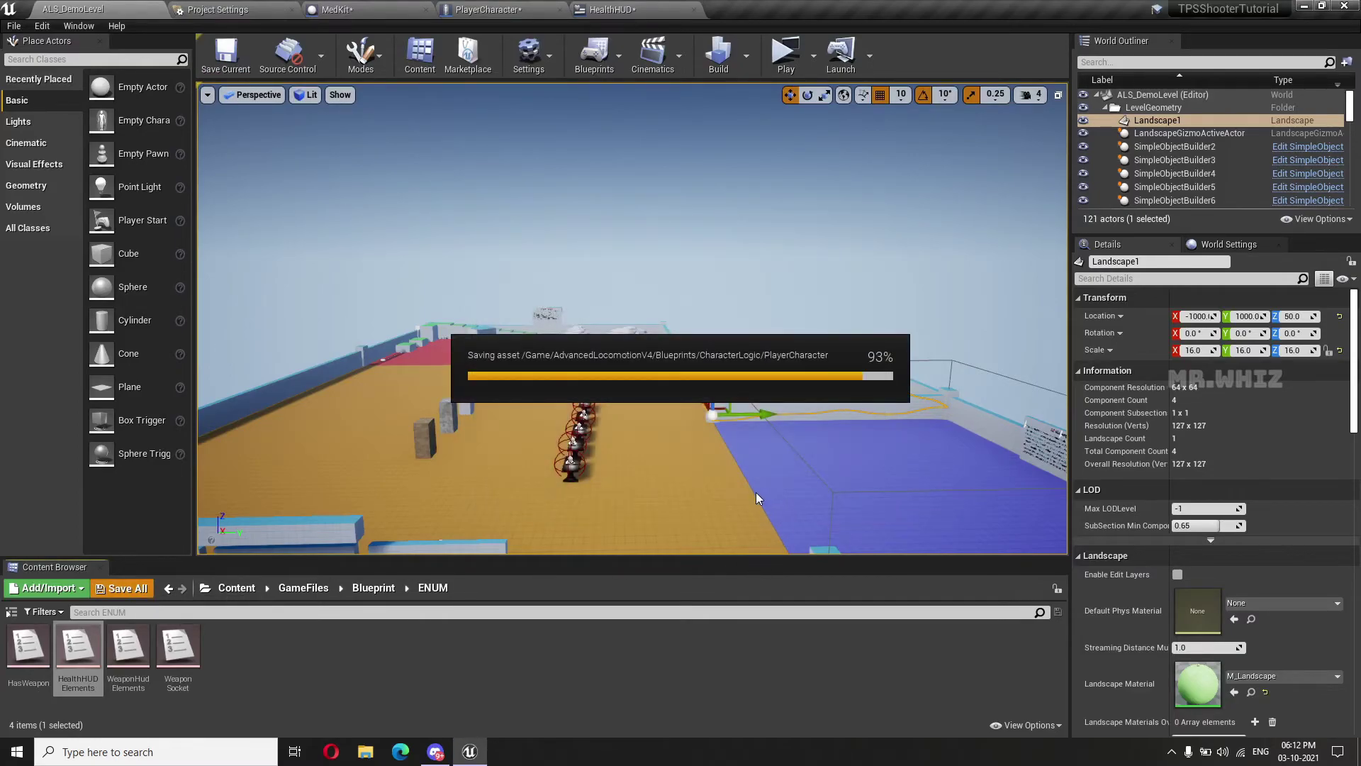
Move the PlayerStart along X to -662 and rotate it around its vertical axis
left_click_drag(756, 493, 630, 505)
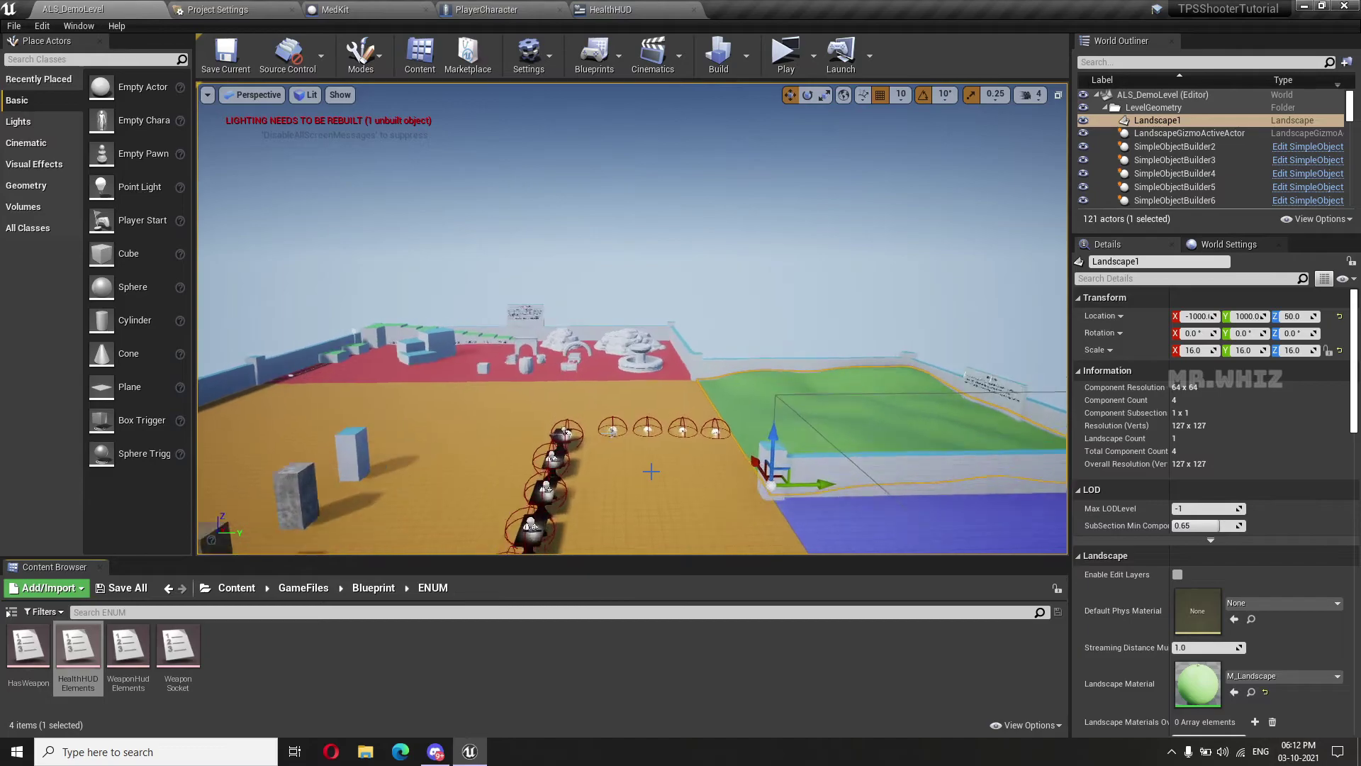
left_click(712, 491)
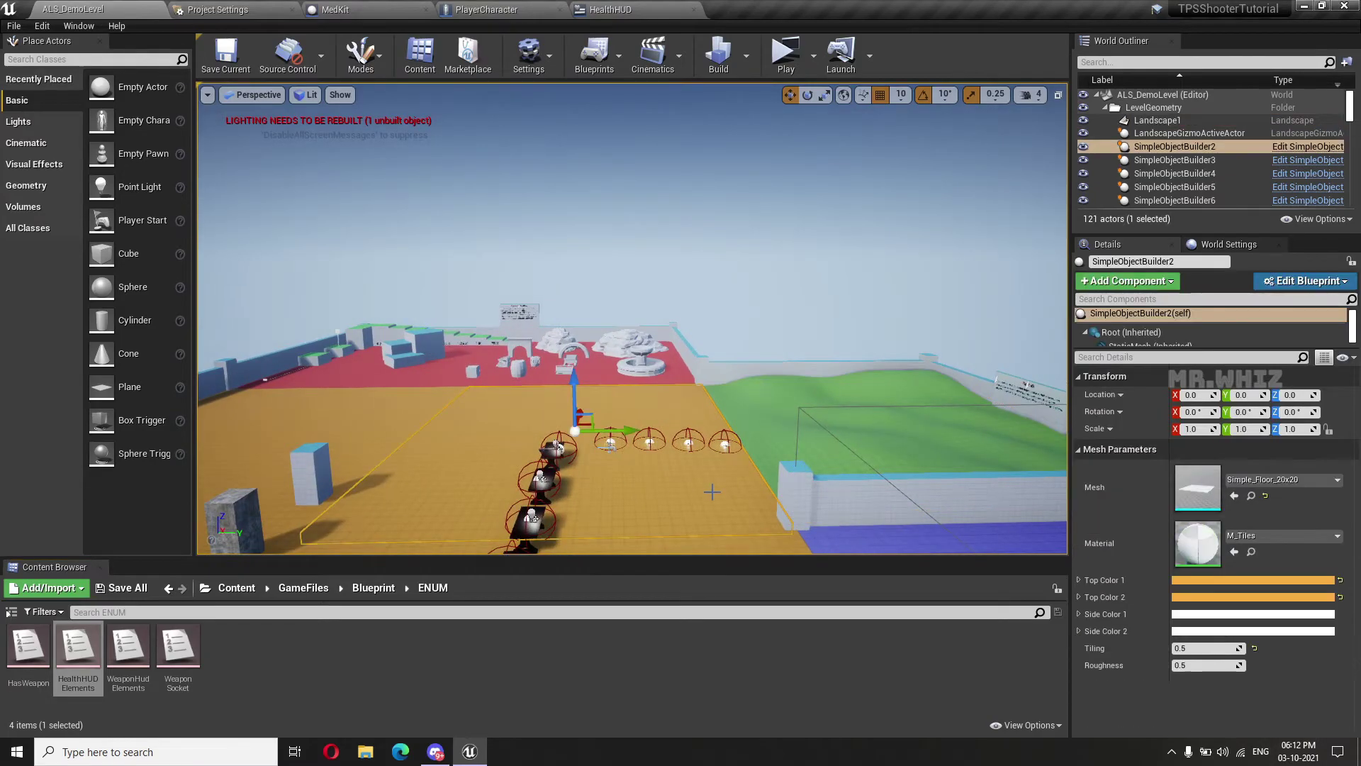
left_click(612, 442)
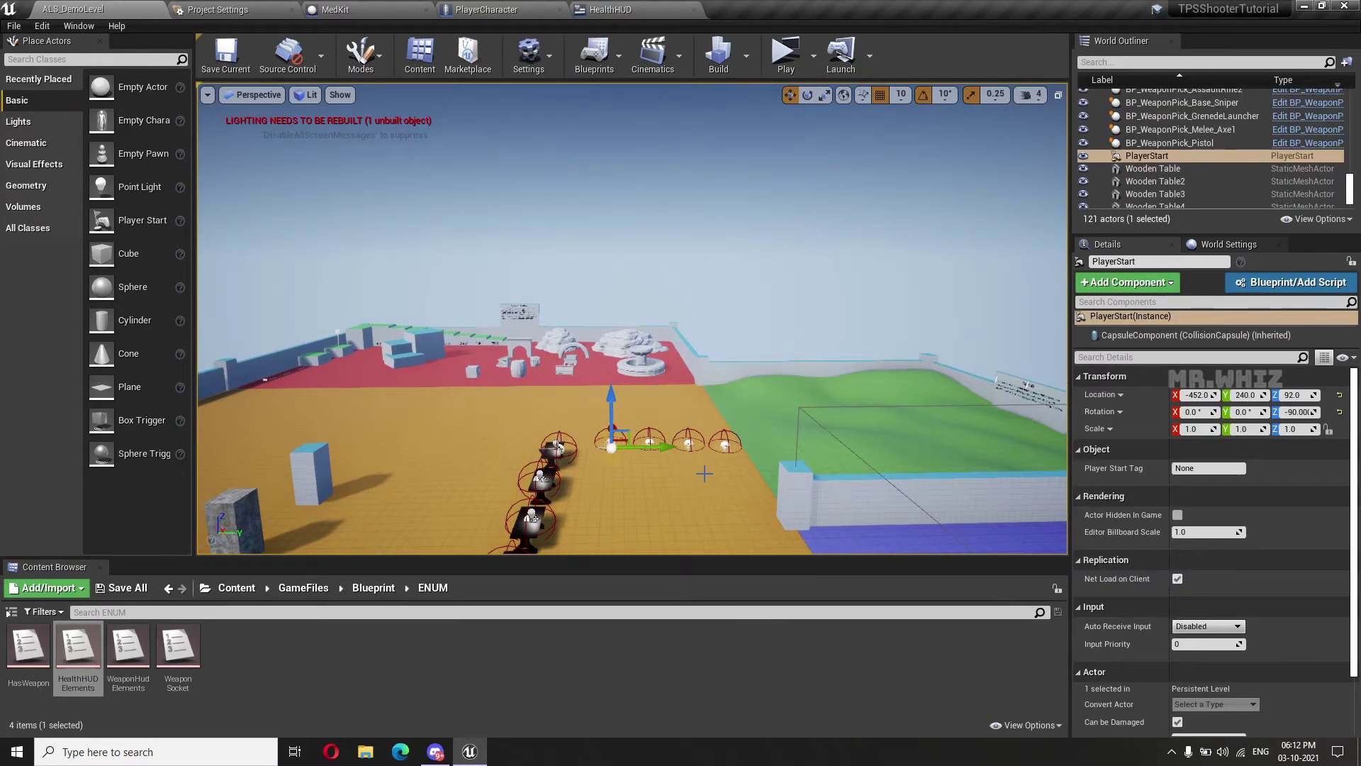
key("f")
left_click_drag(704, 474, 704, 474, "alt")
left_click_drag(508, 323, 709, 401)
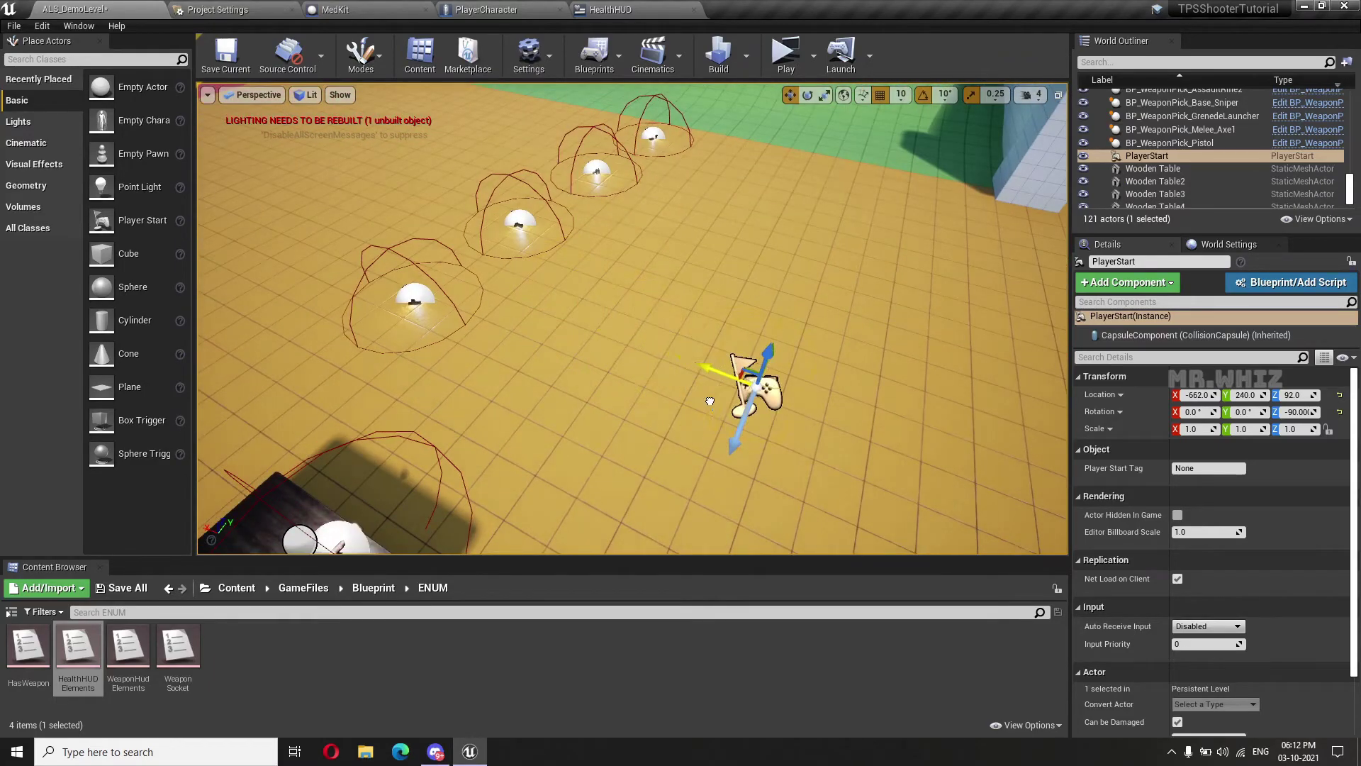
left_click_drag(787, 453, 716, 446)
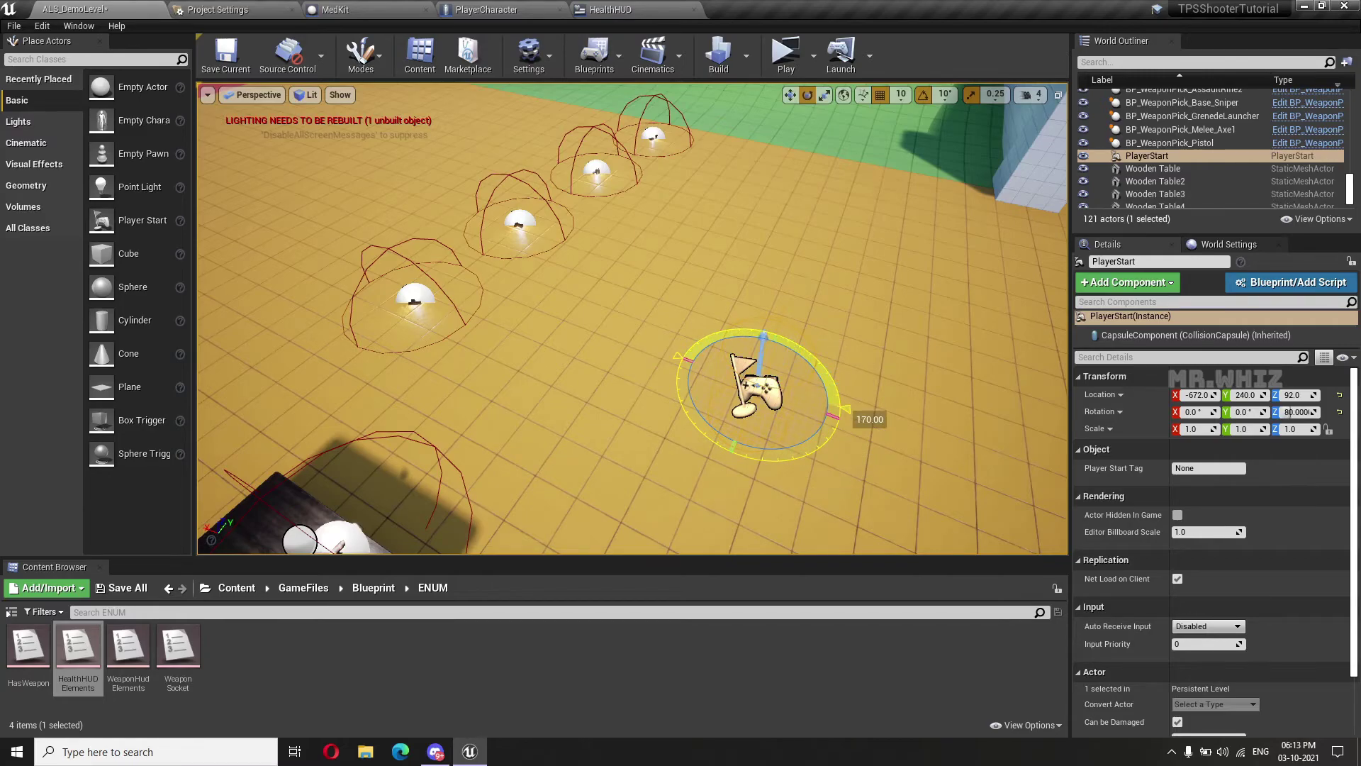
left_click_drag(769, 460, 769, 459)
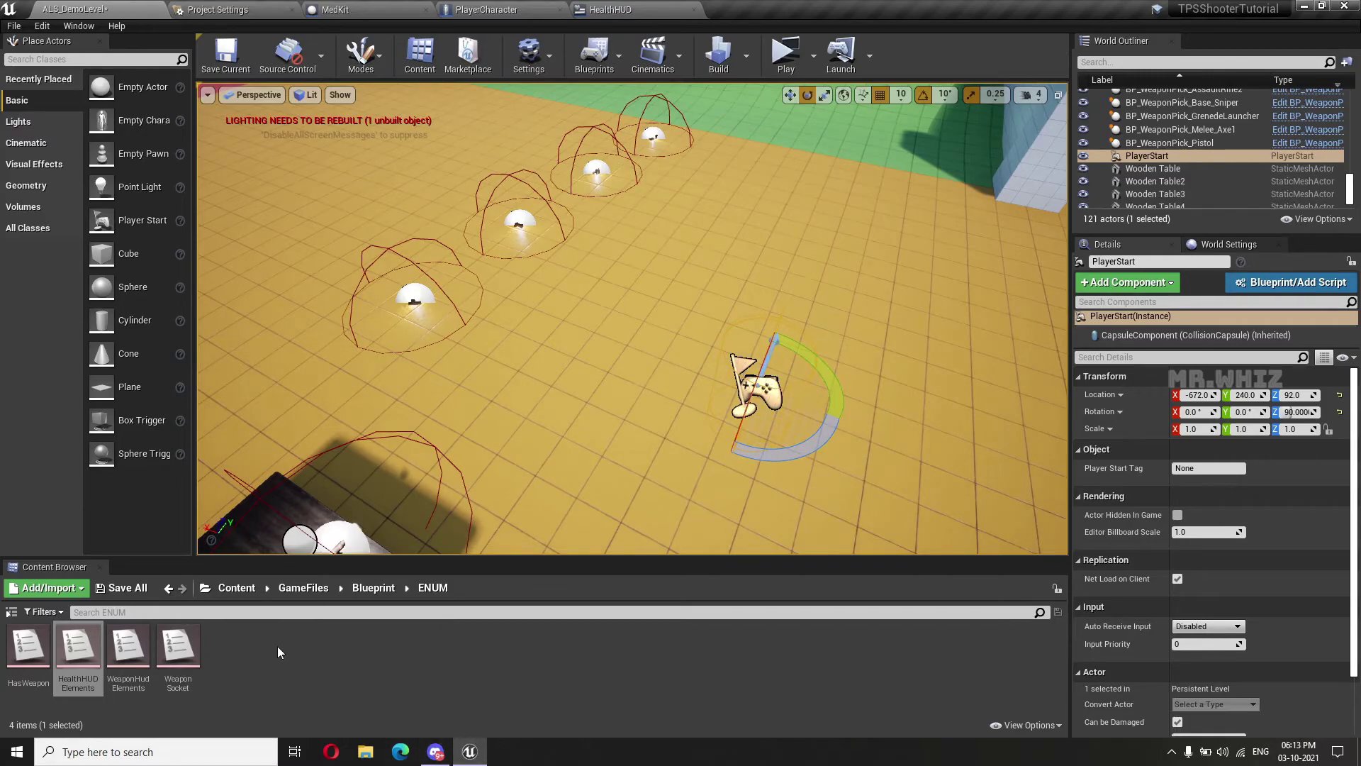
Place a MedKit from GameFiles > Blueprint > Pickables on the floor and Alt-drag copies along X
left_click(228, 592)
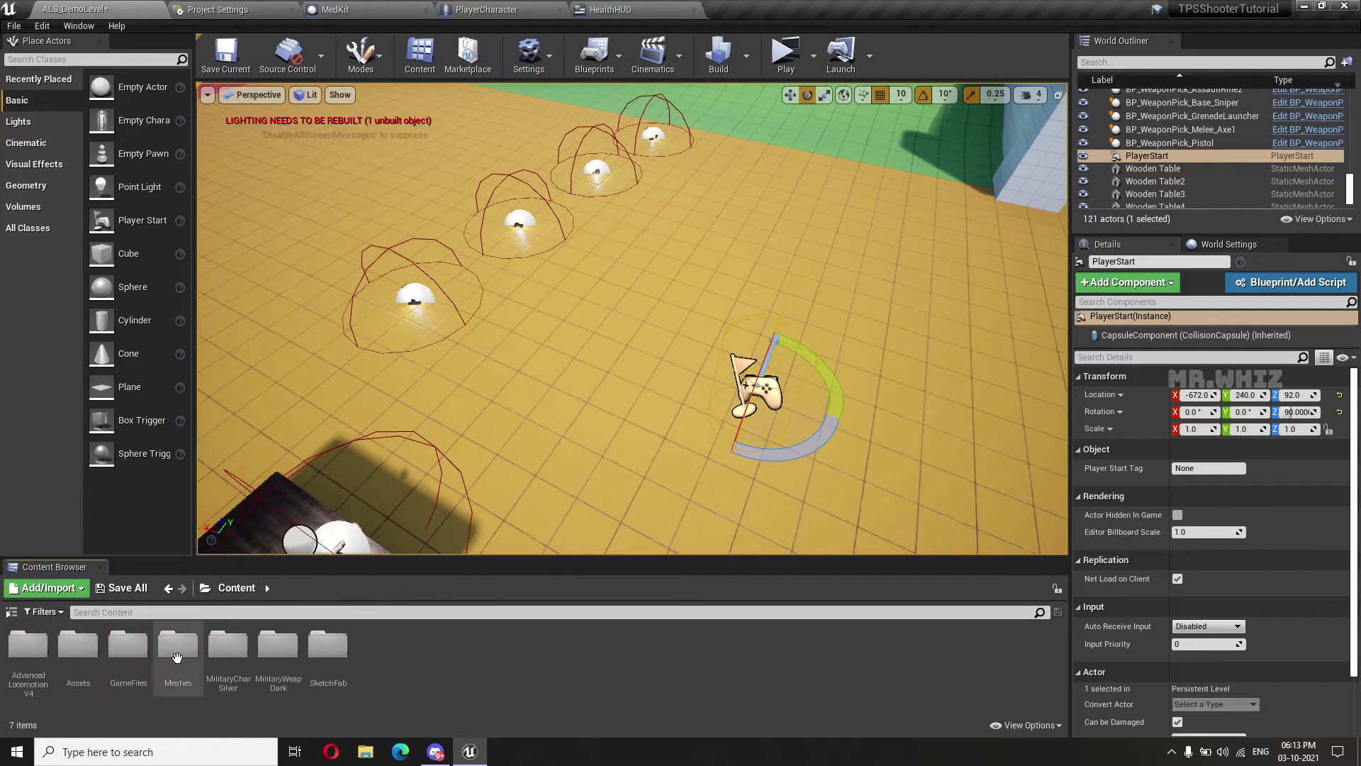
double_click(135, 663)
double_click(28, 646)
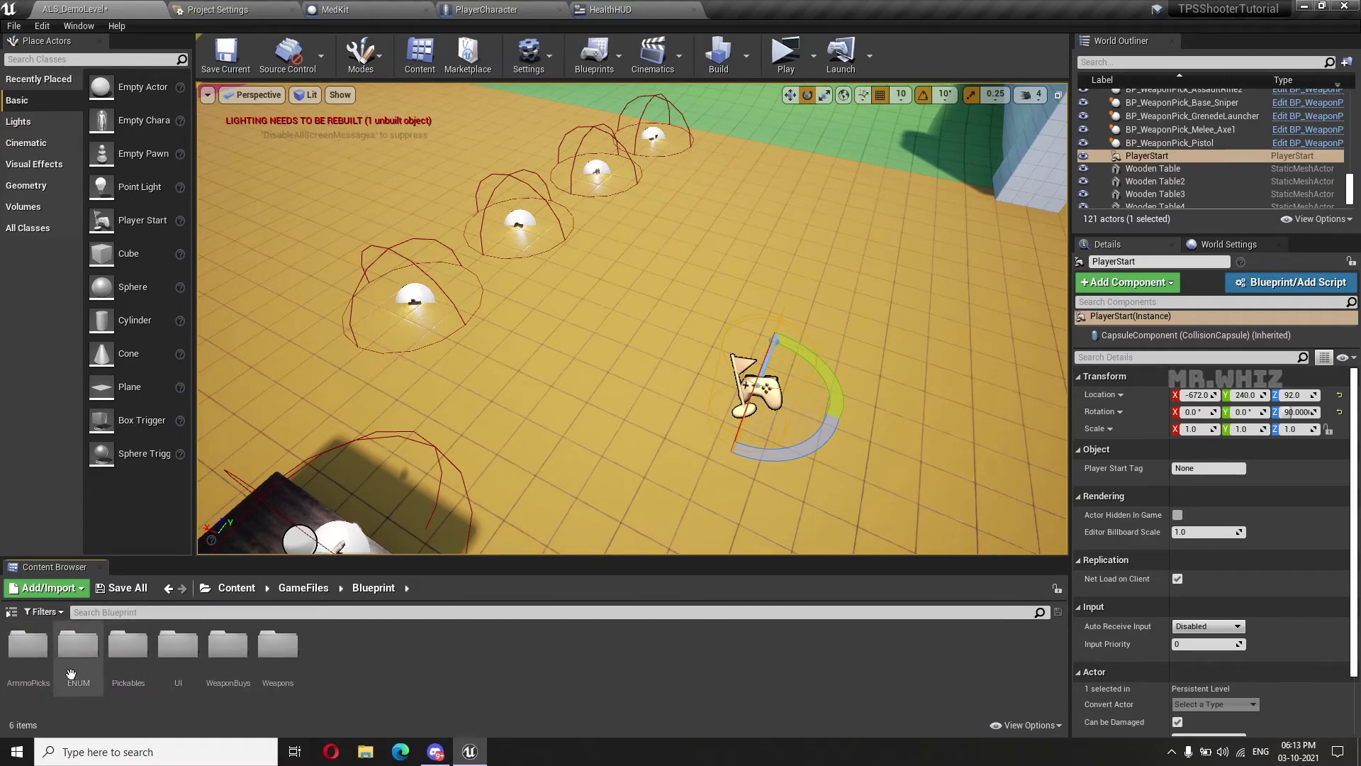
double_click(129, 647)
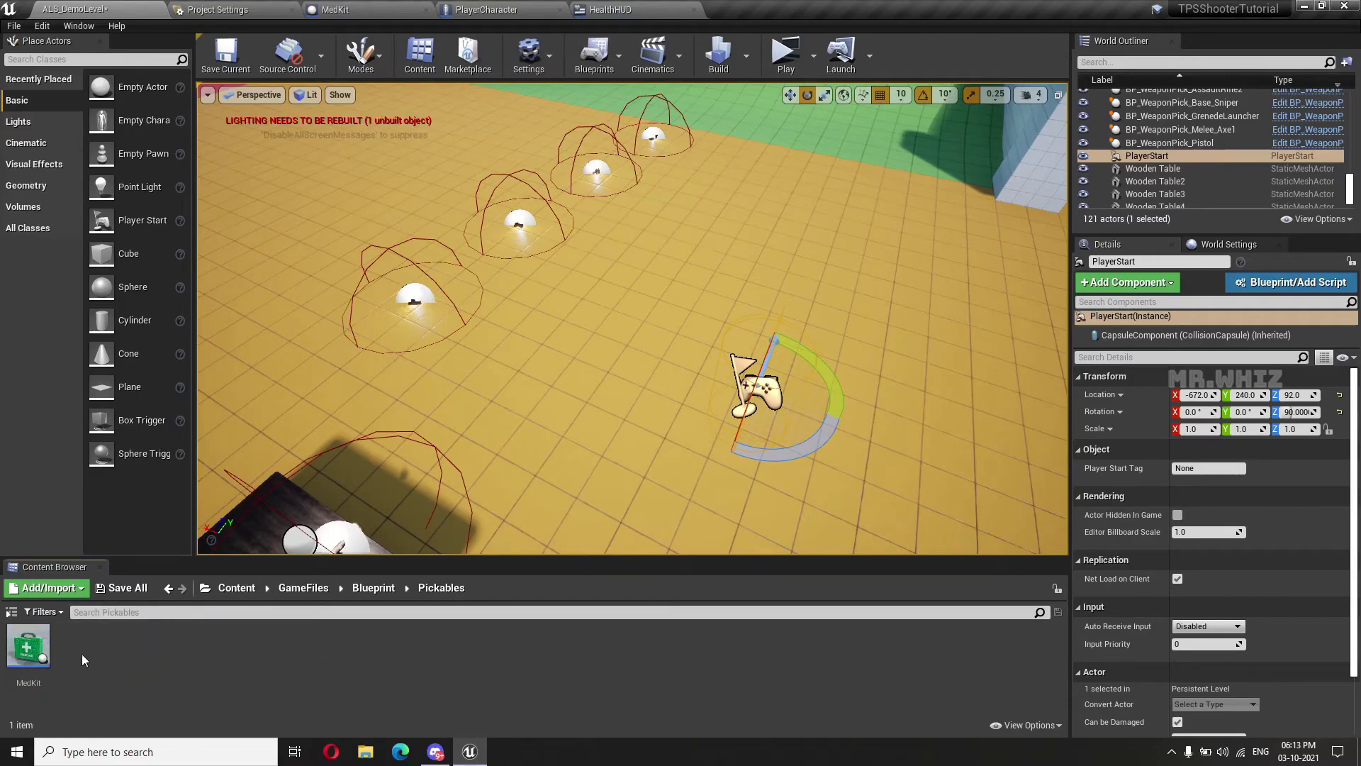
left_click_drag(29, 645, 814, 222)
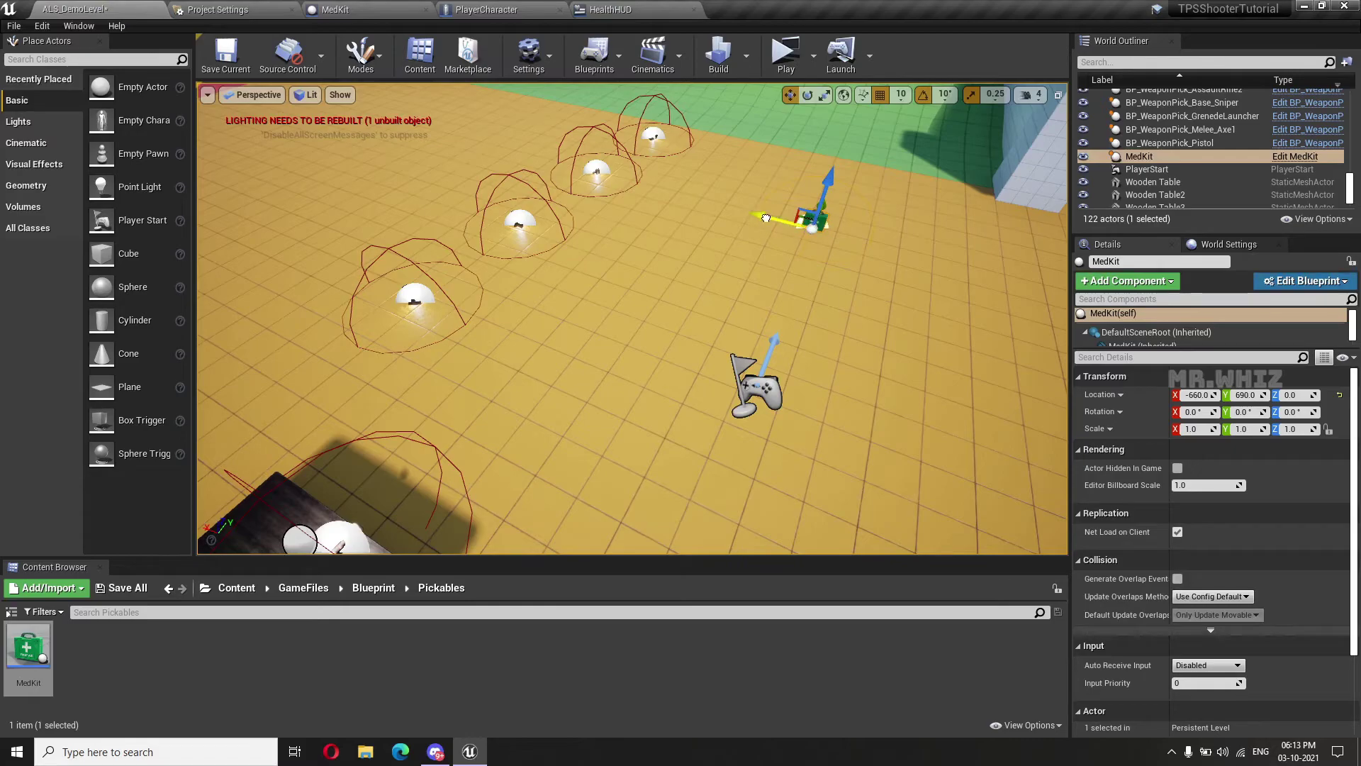
left_click_drag(766, 218, 1045, 284, "alt")
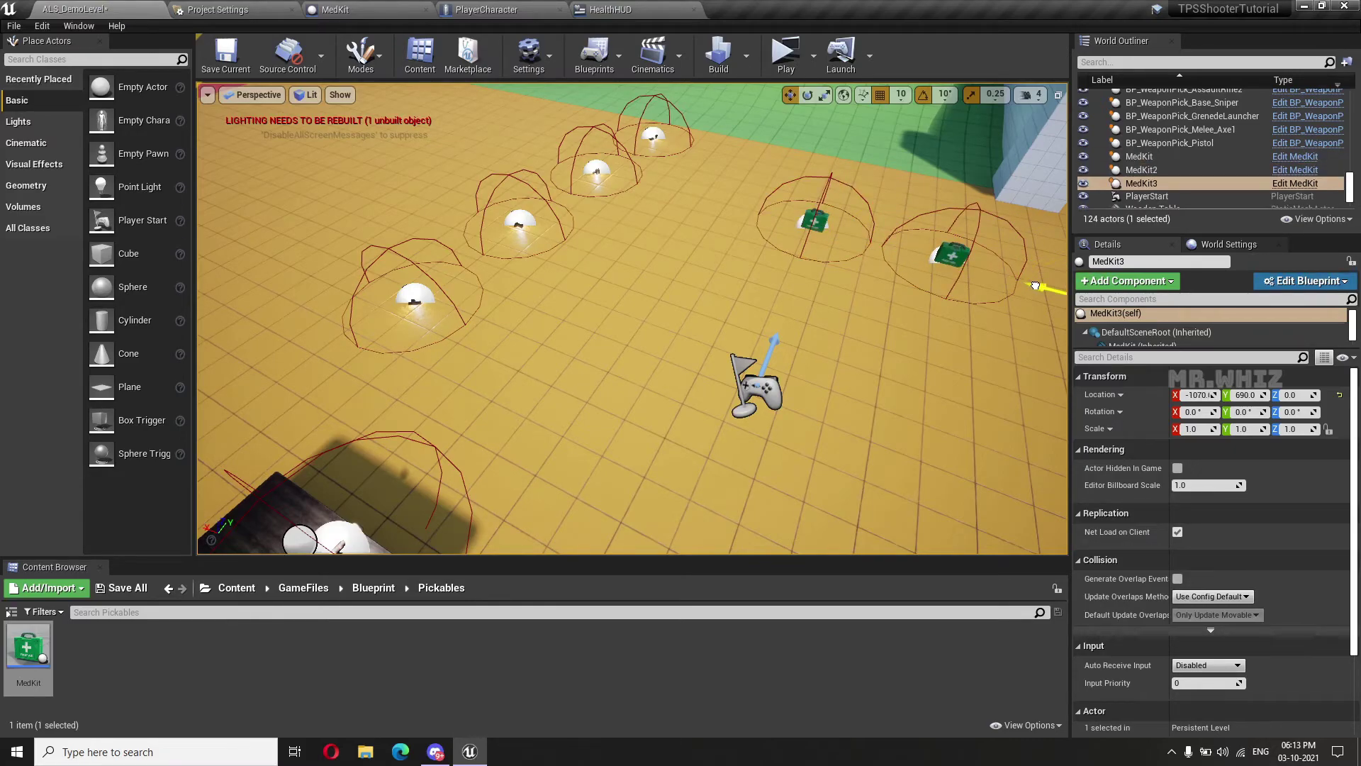
Playtest the level, walking to the medkits while the counter stays at 0, then exit with Esc
left_click(797, 58)
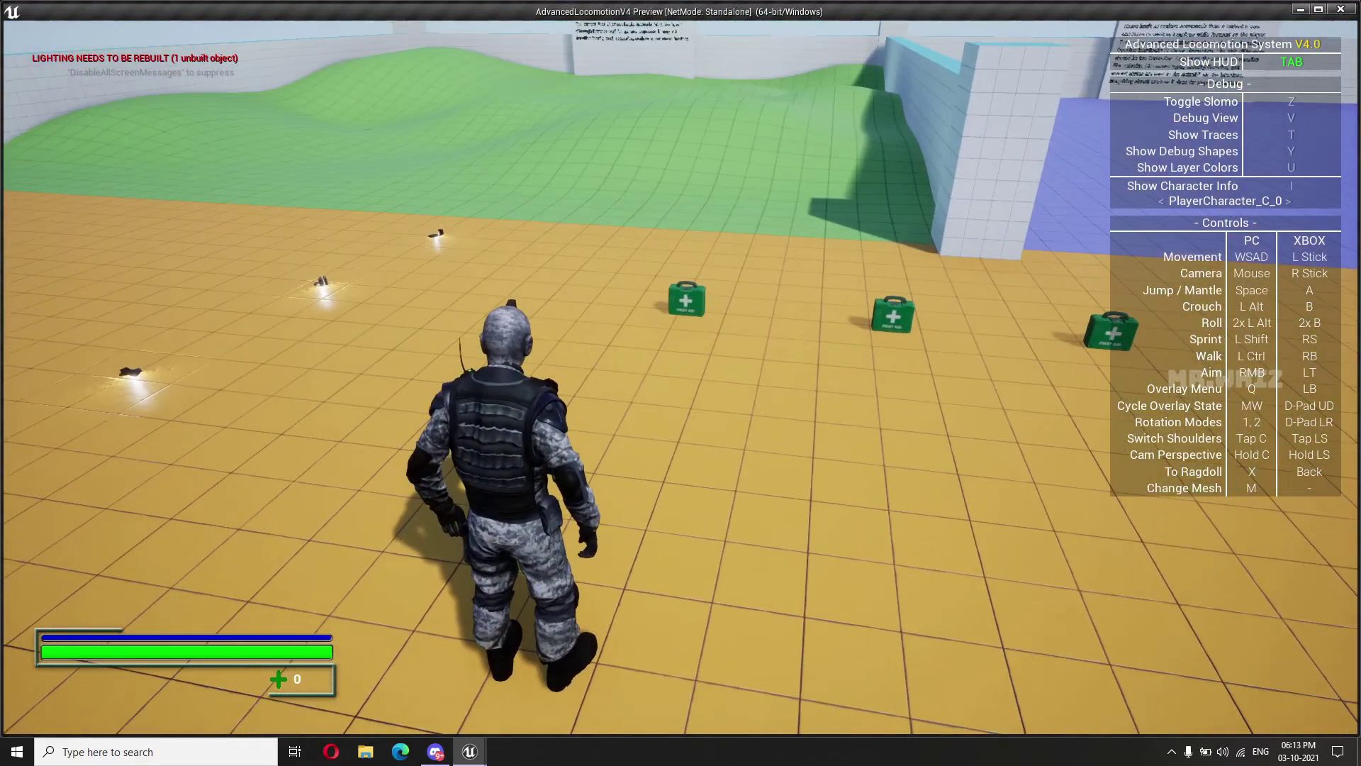
key("w")
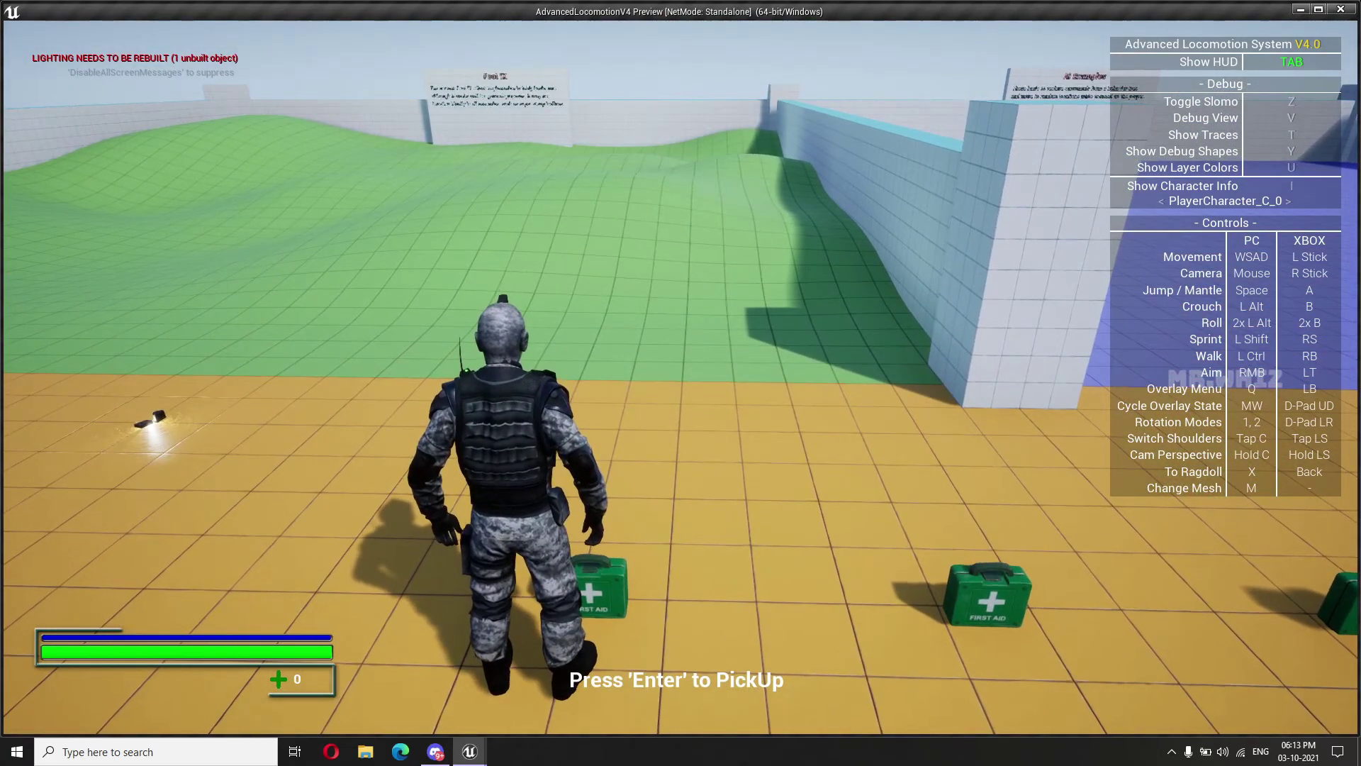
key("Escape")
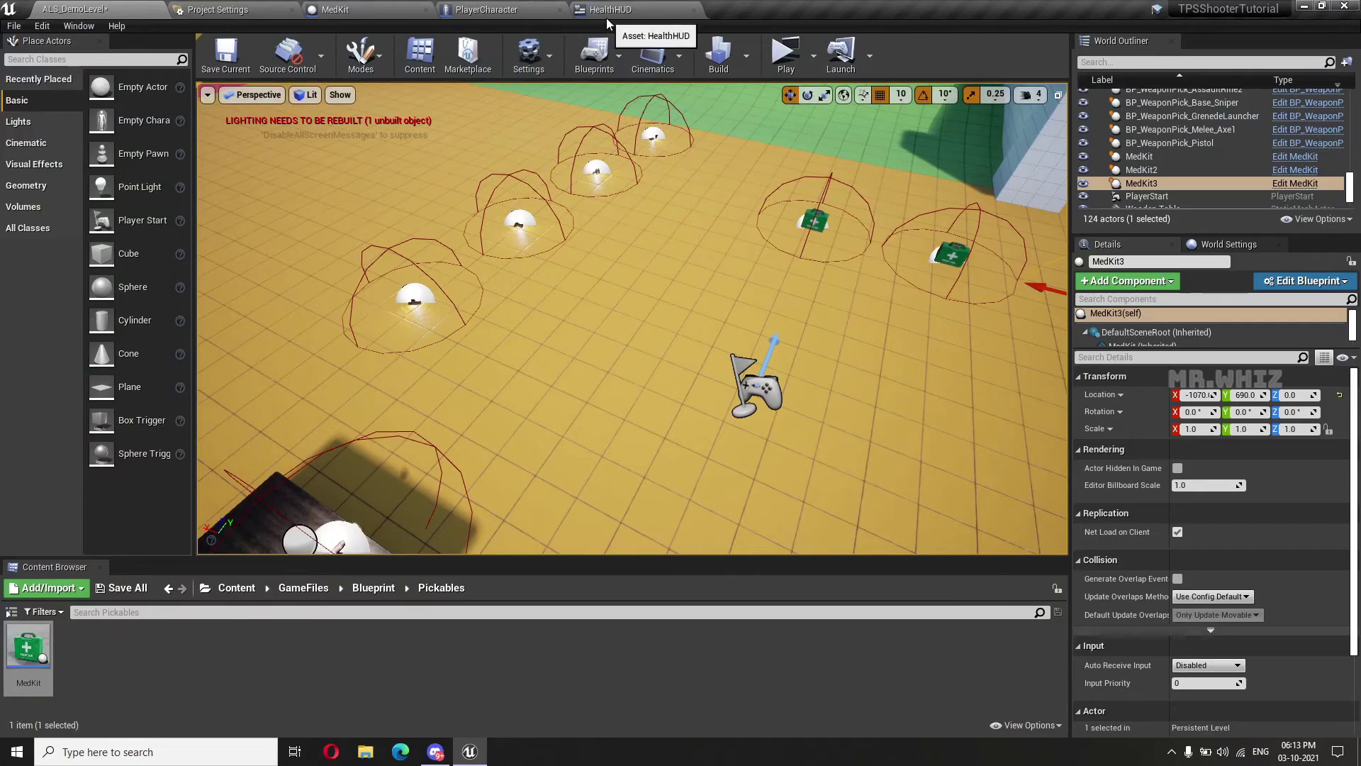
Review the Check Health and MedKit pickup graphs, then set PlayerCharacter's MaxMedKit default to 3
left_click(522, 14)
right_click_drag(641, 377, 668, 247)
scroll(681, 333, "down", 3)
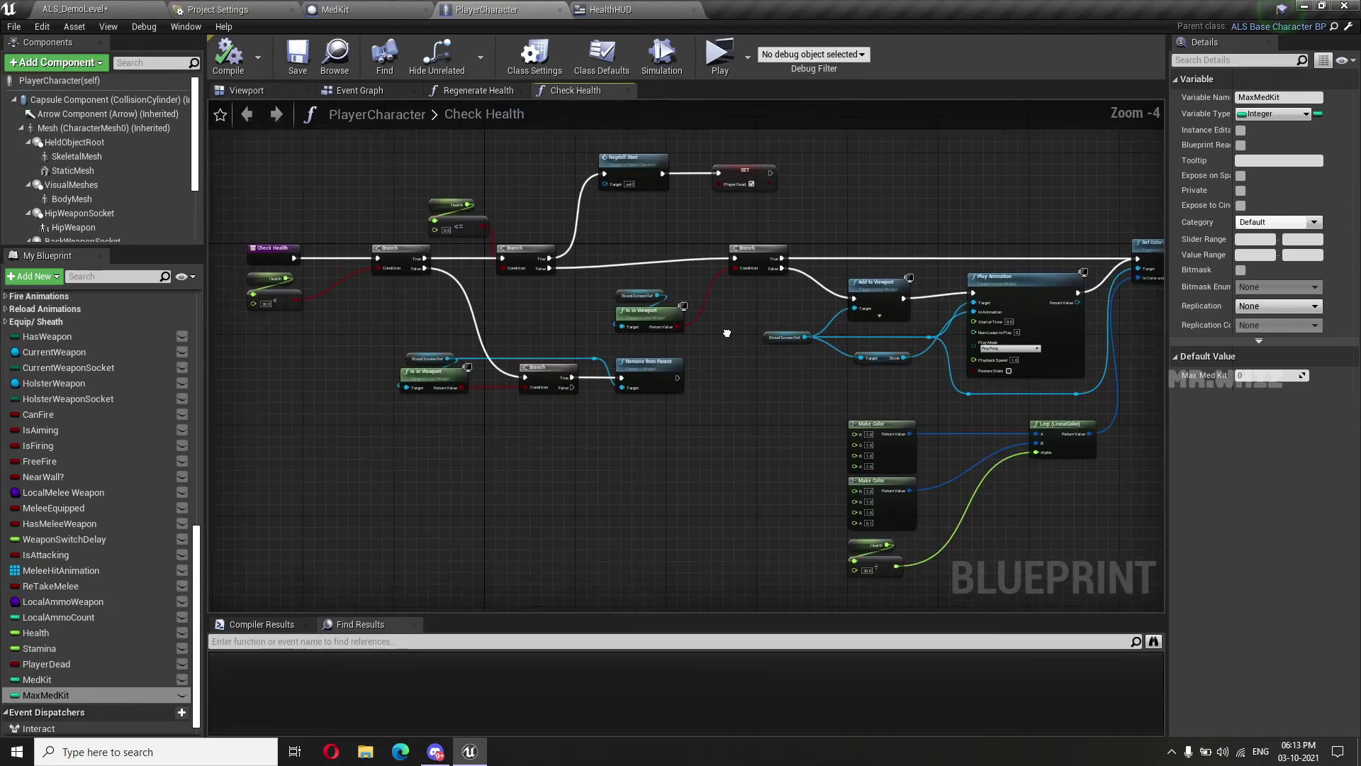
left_click(383, 13)
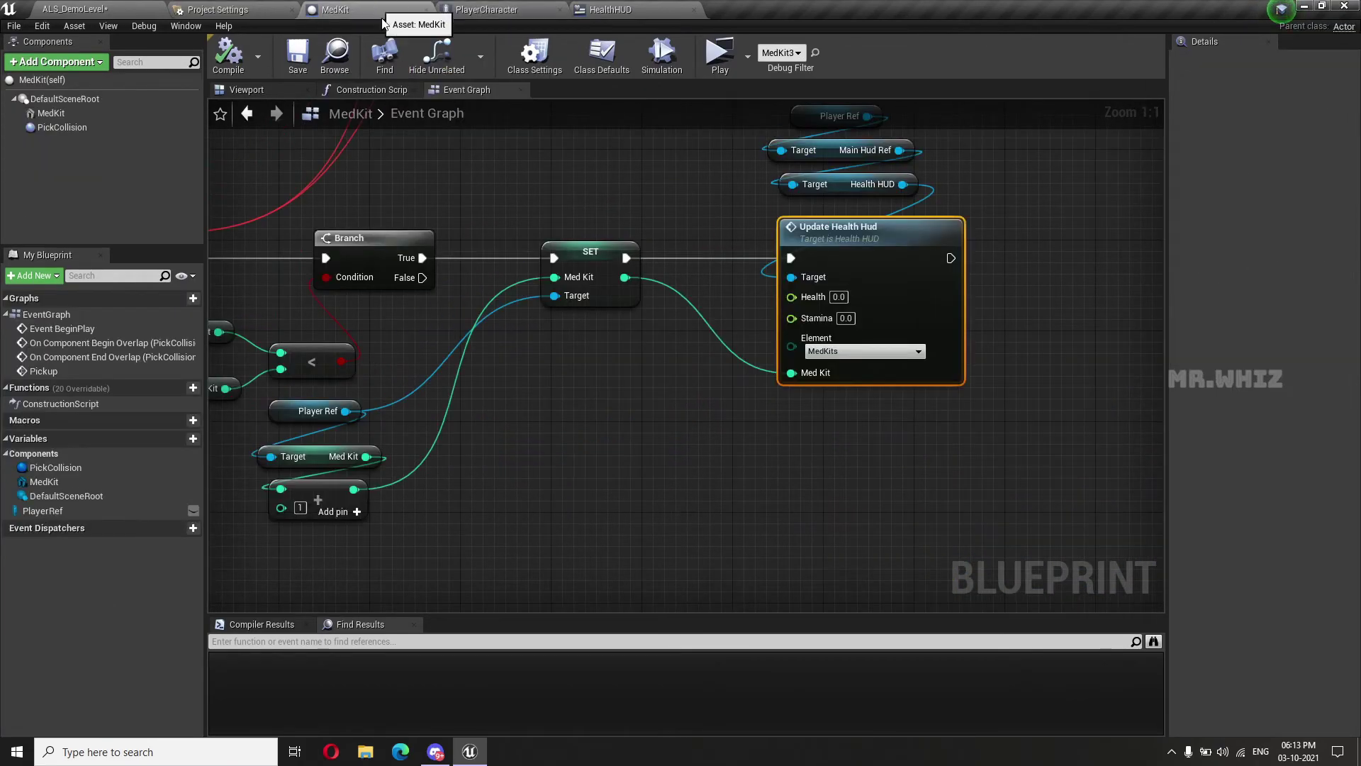
mouse_move(542, 432)
right_mouse_down()
mouse_move(755, 420)
mouse_move(715, 482)
right_mouse_up()
scroll(755, 420, "down", 1)
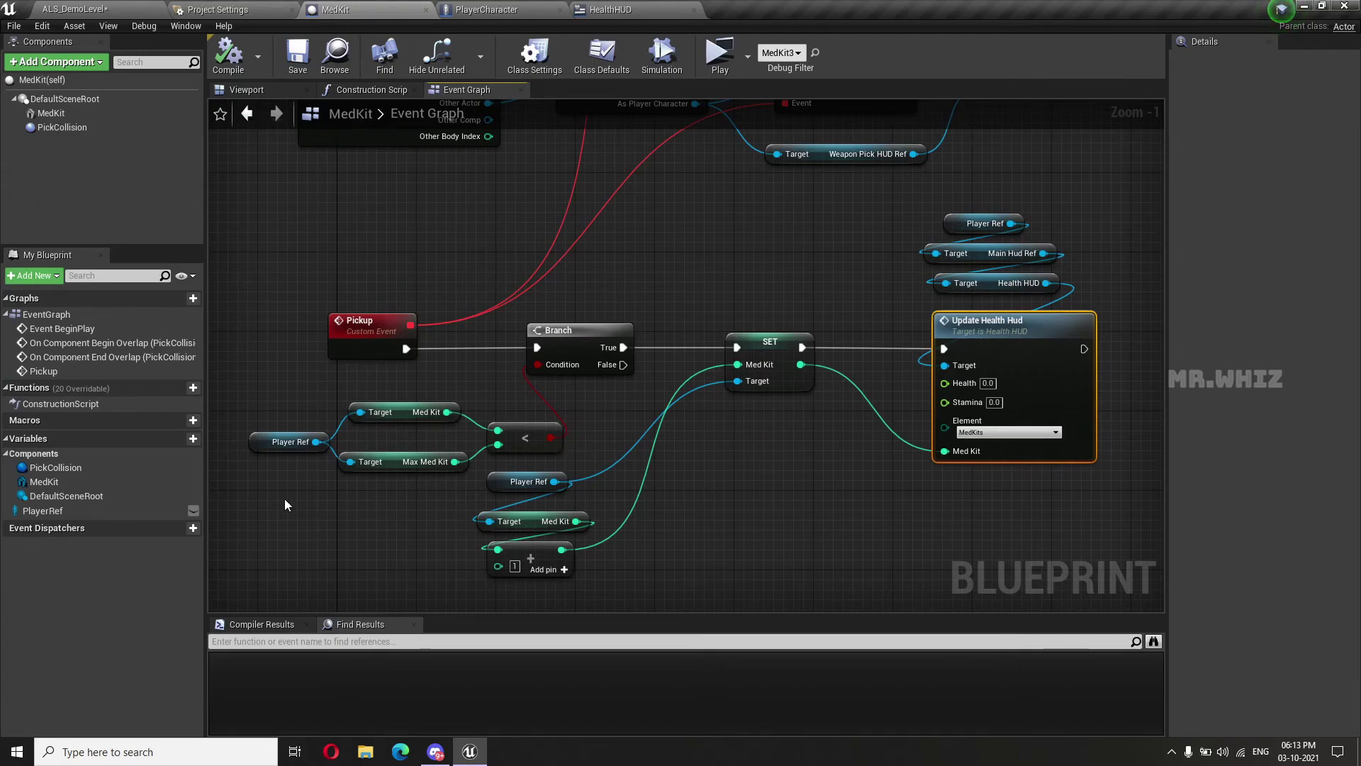
left_click(506, 12)
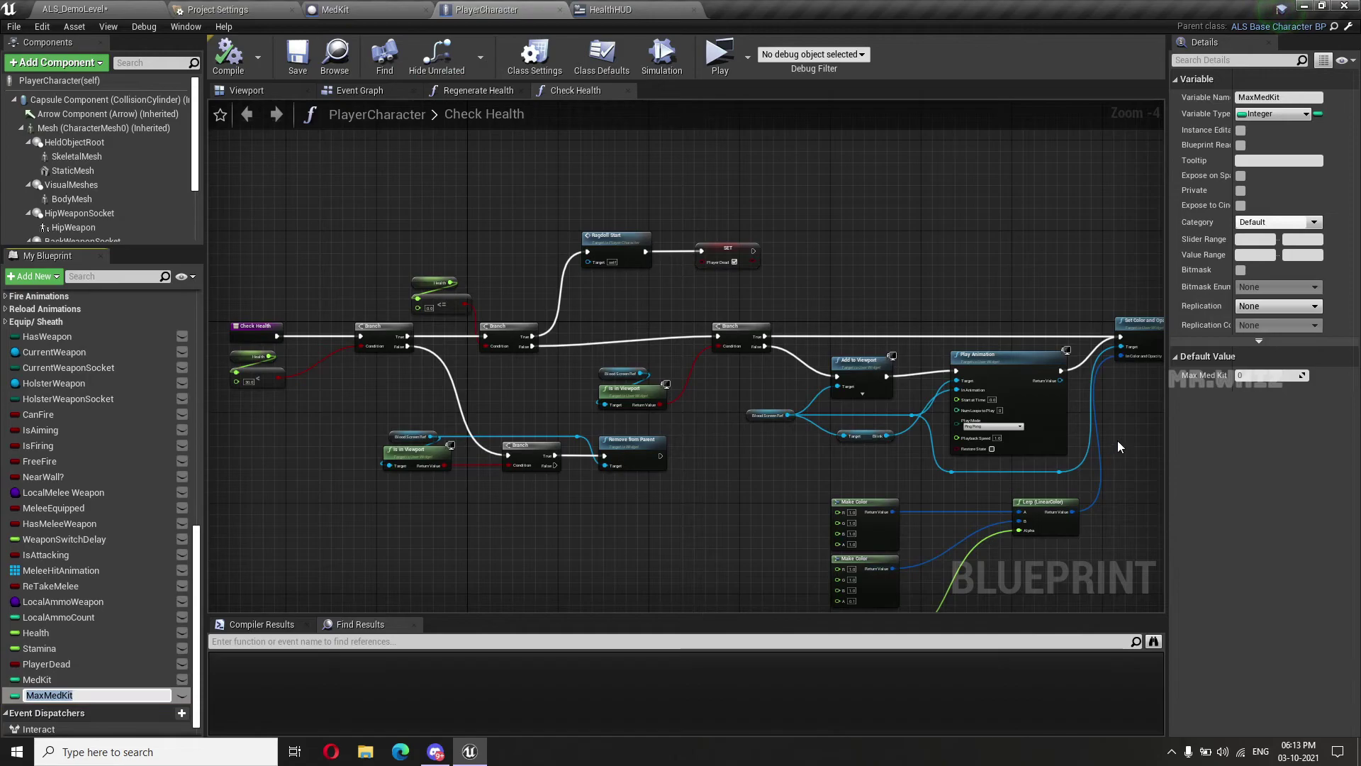
left_click(1258, 377)
type("3")
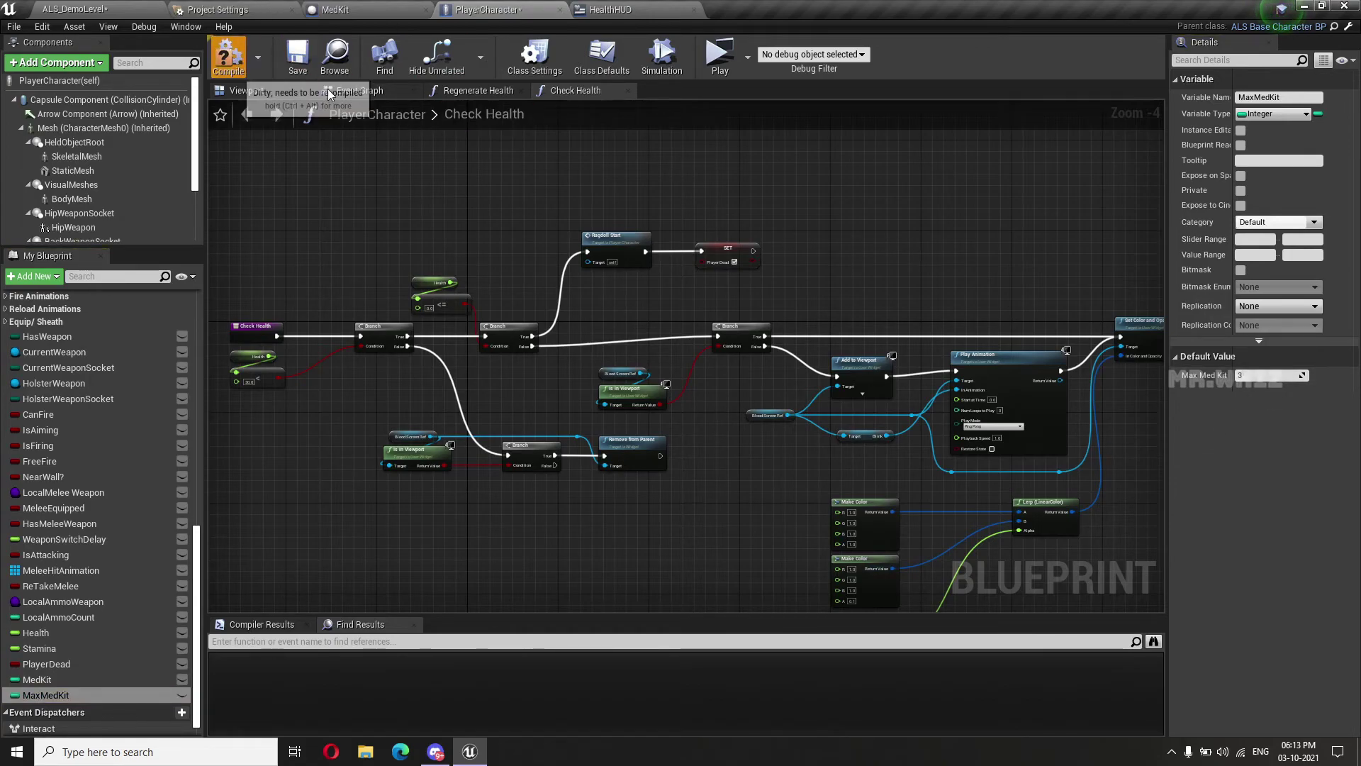
left_click(152, 7)
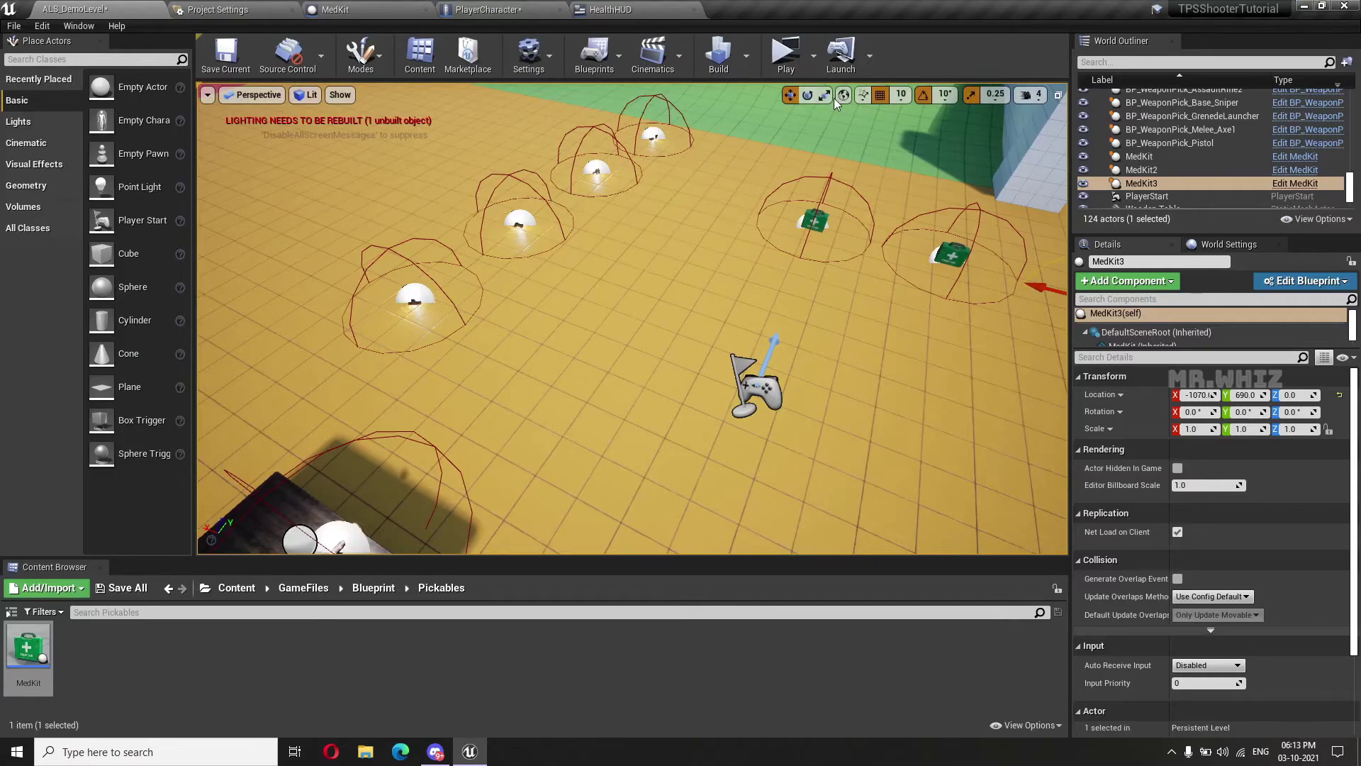
Playtest and pick up two medkits with Enter, raising the HUD counter to 2
left_click(787, 51)
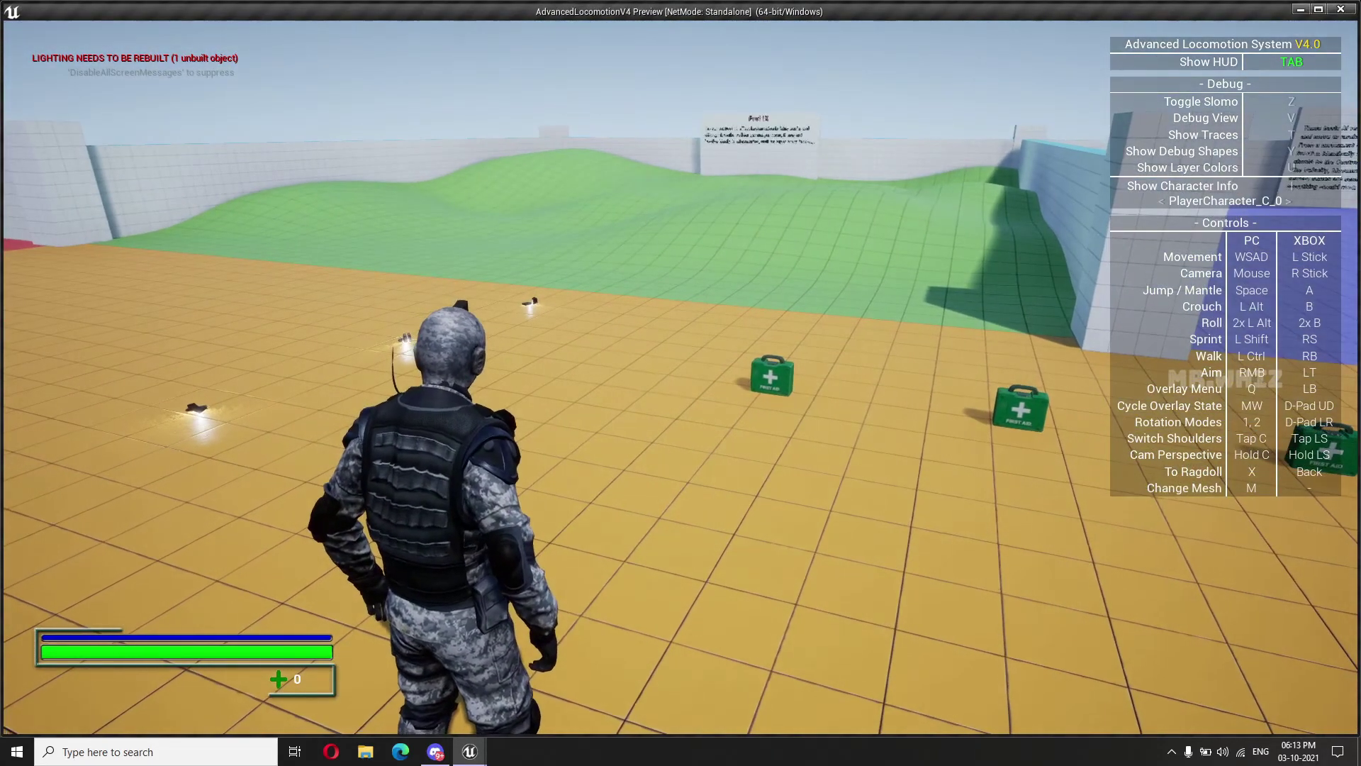
key("w")
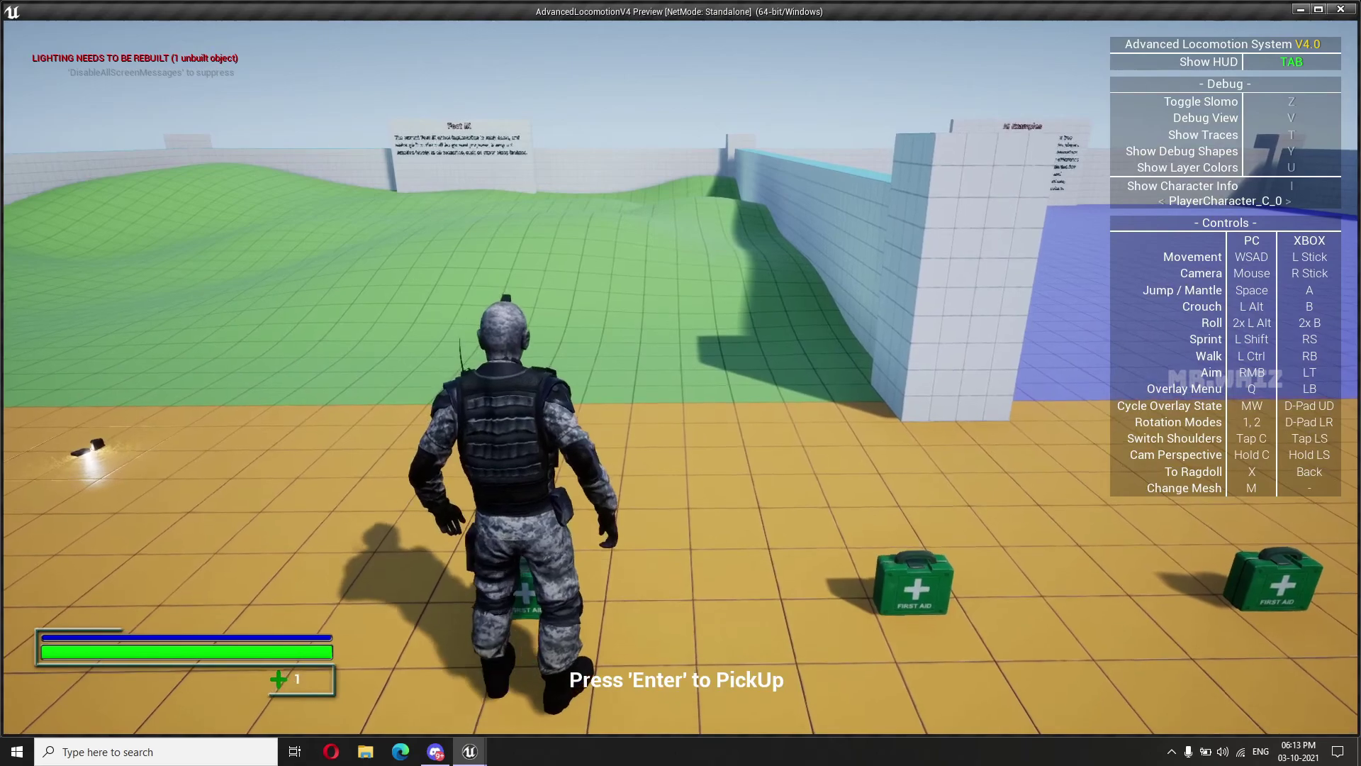
key("Return")
key("Return")
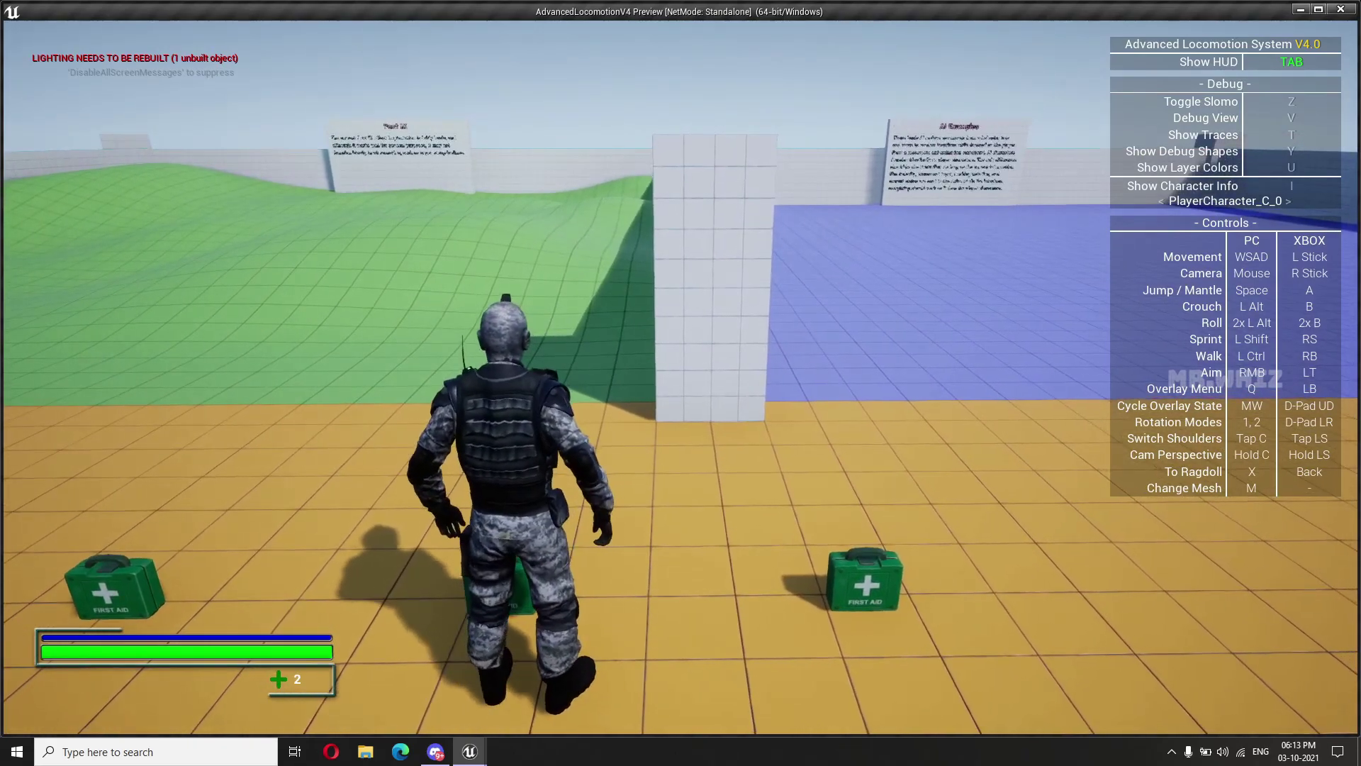
key("Return")
key("Escape")
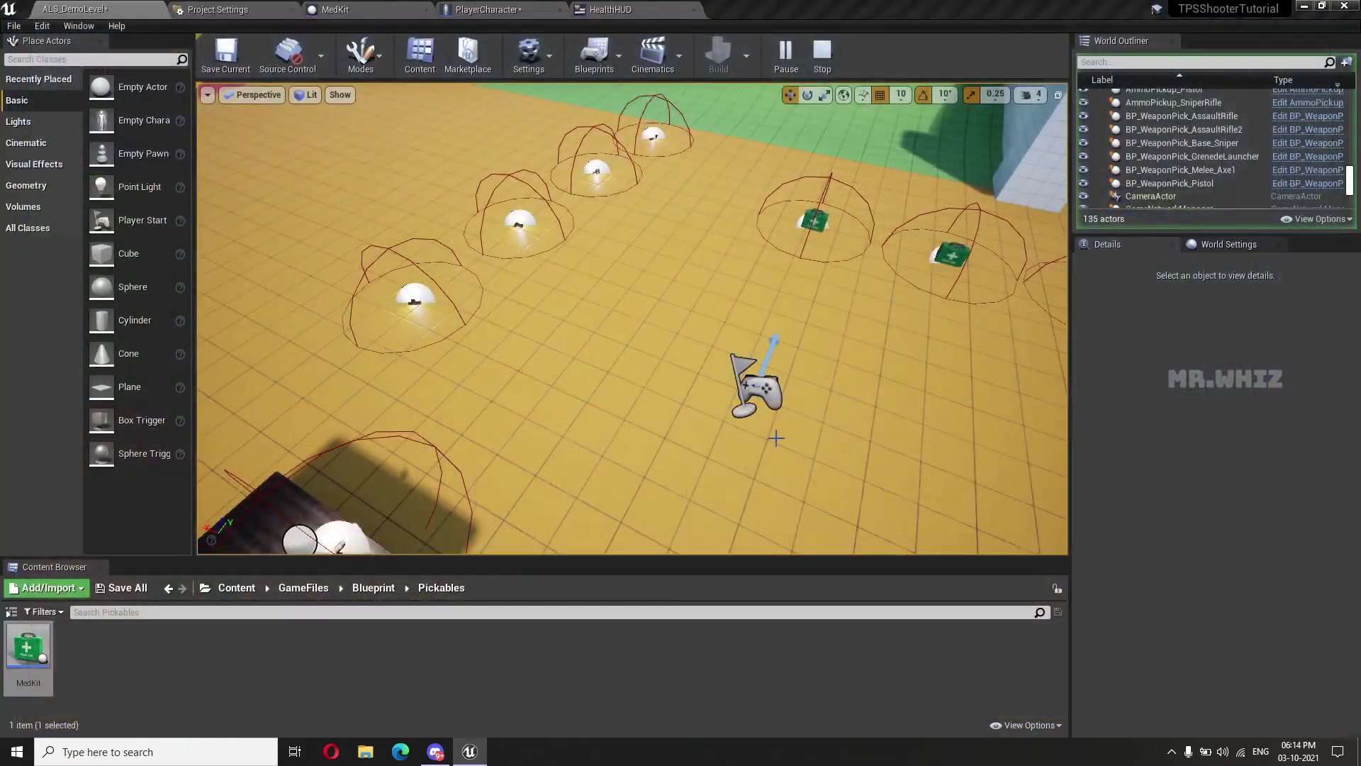
Add a DestroyActor node after Update Health Hud in the MedKit graph and compile
left_click(388, 11)
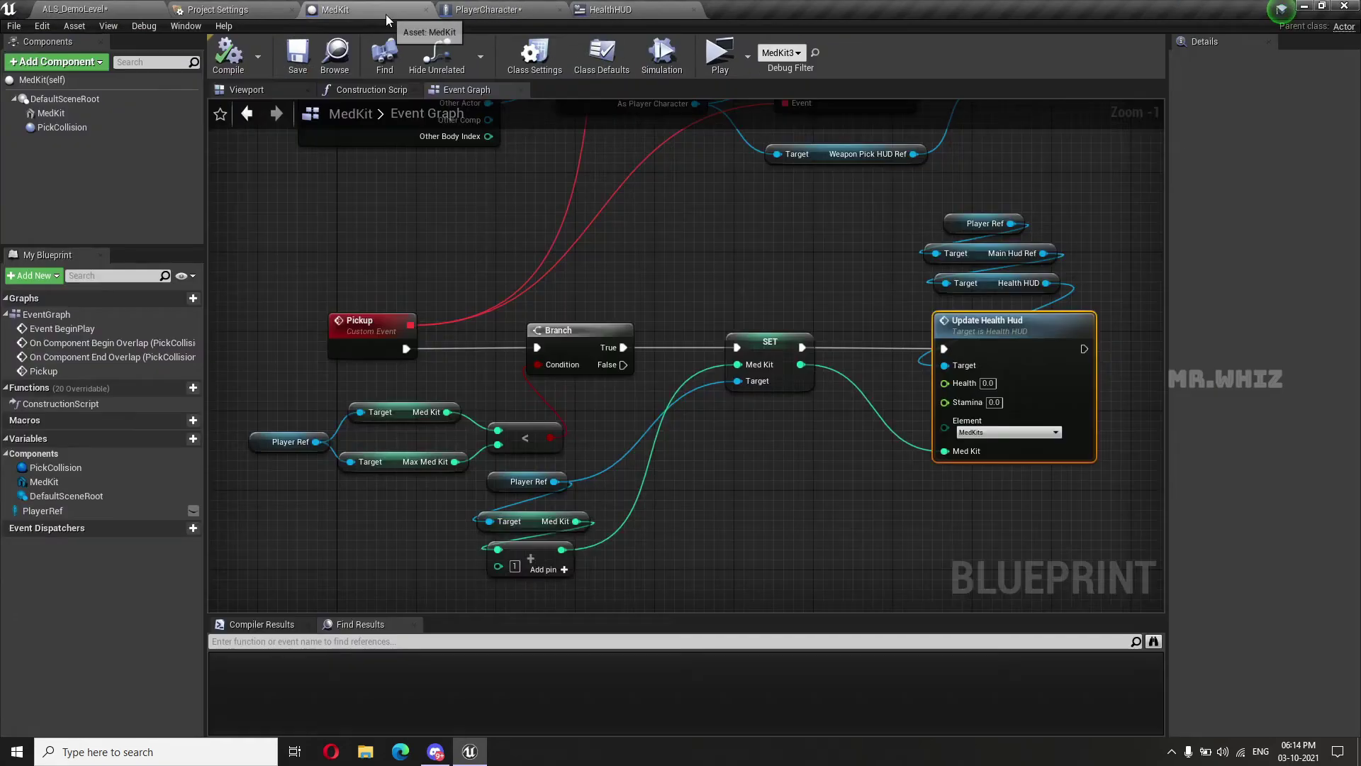
right_click_drag(885, 449, 653, 470)
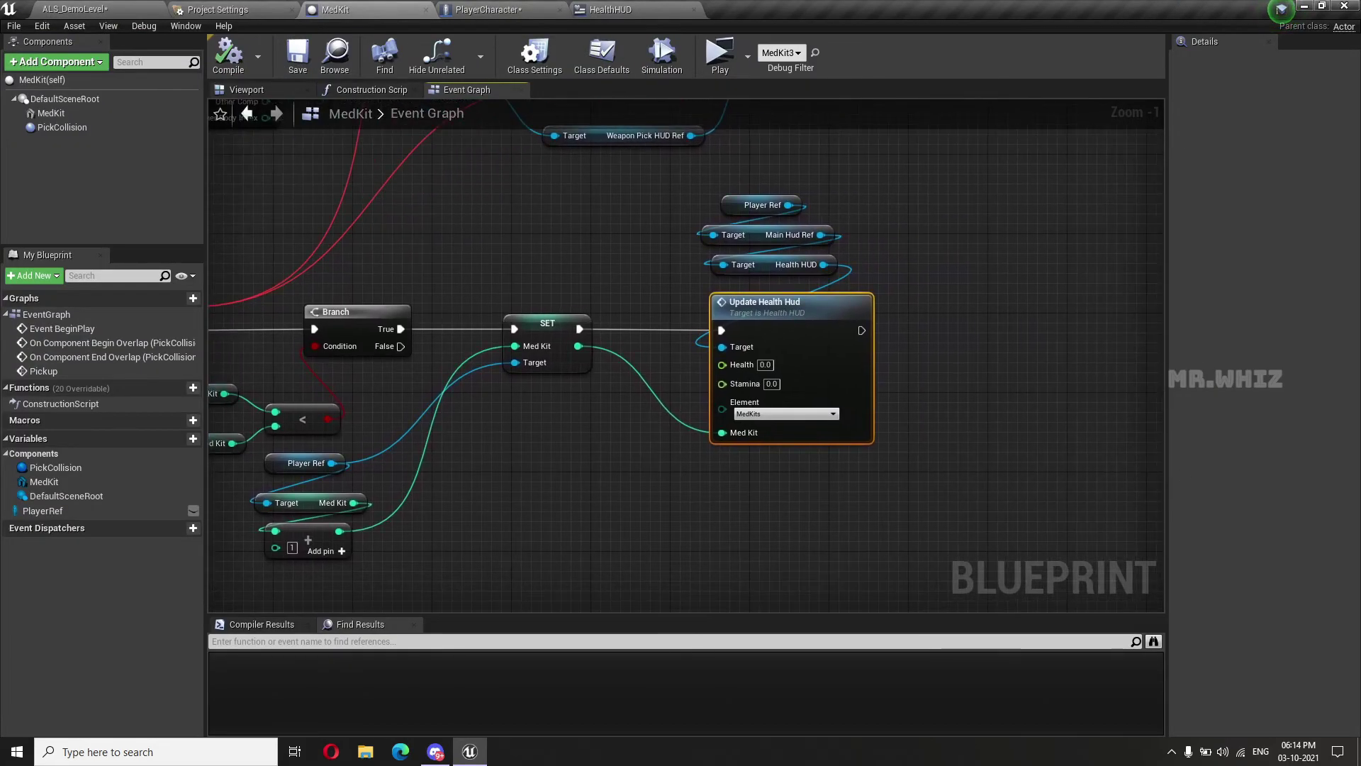
left_click_drag(861, 330, 960, 329)
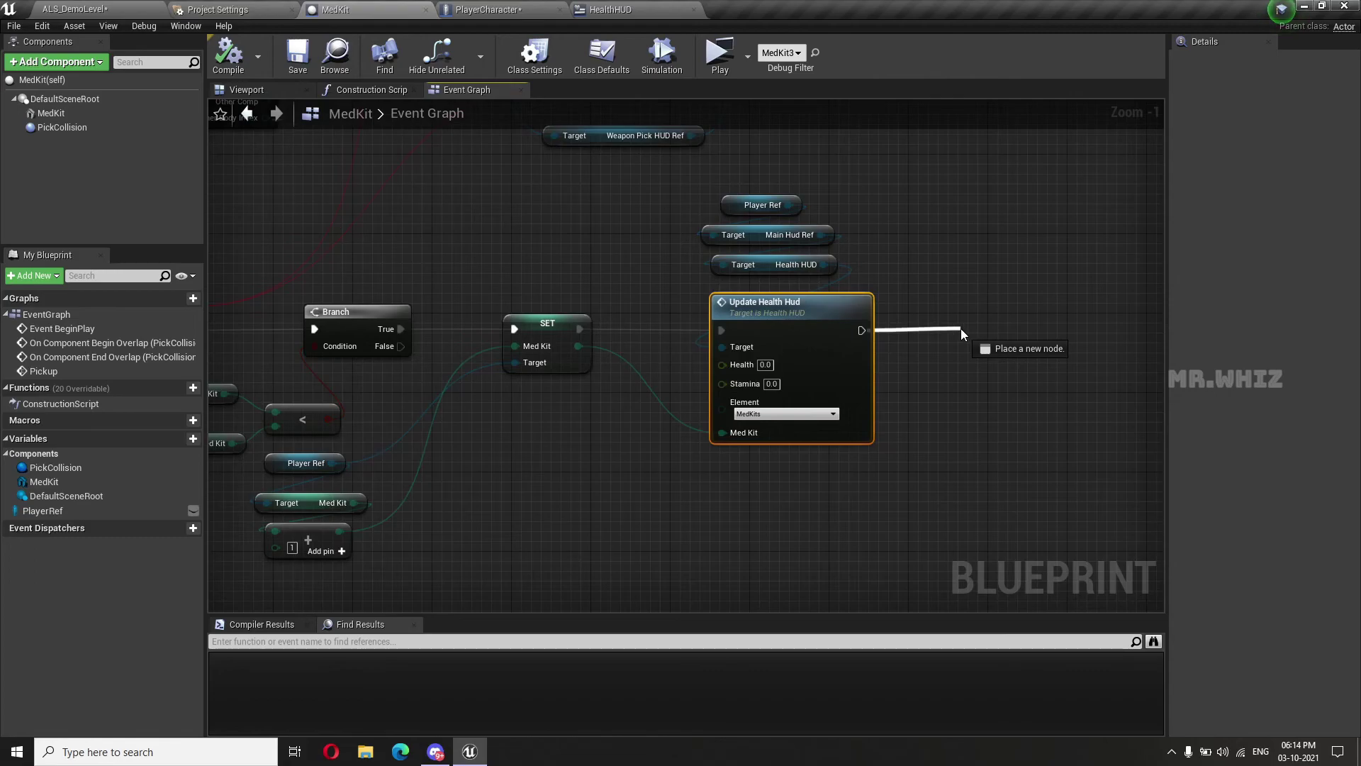
type("destroy acto")
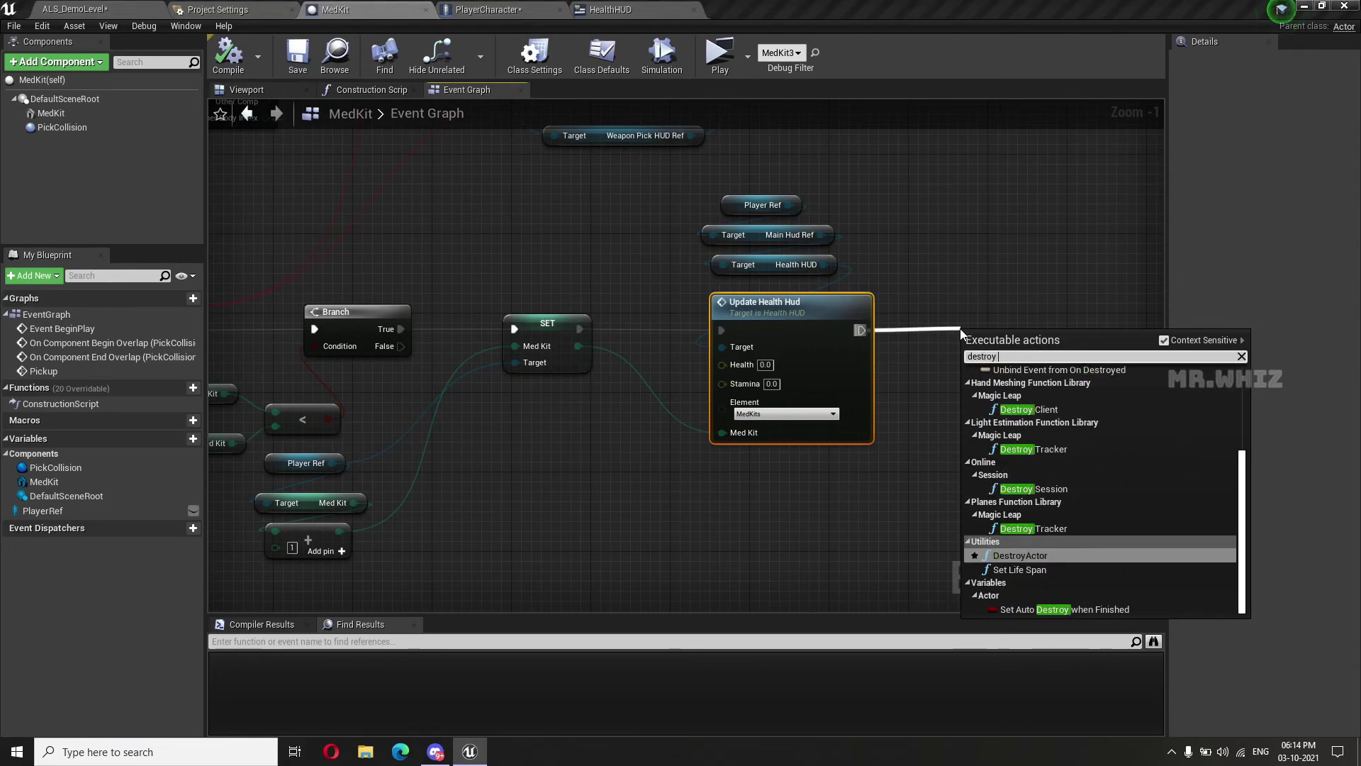
key("Return")
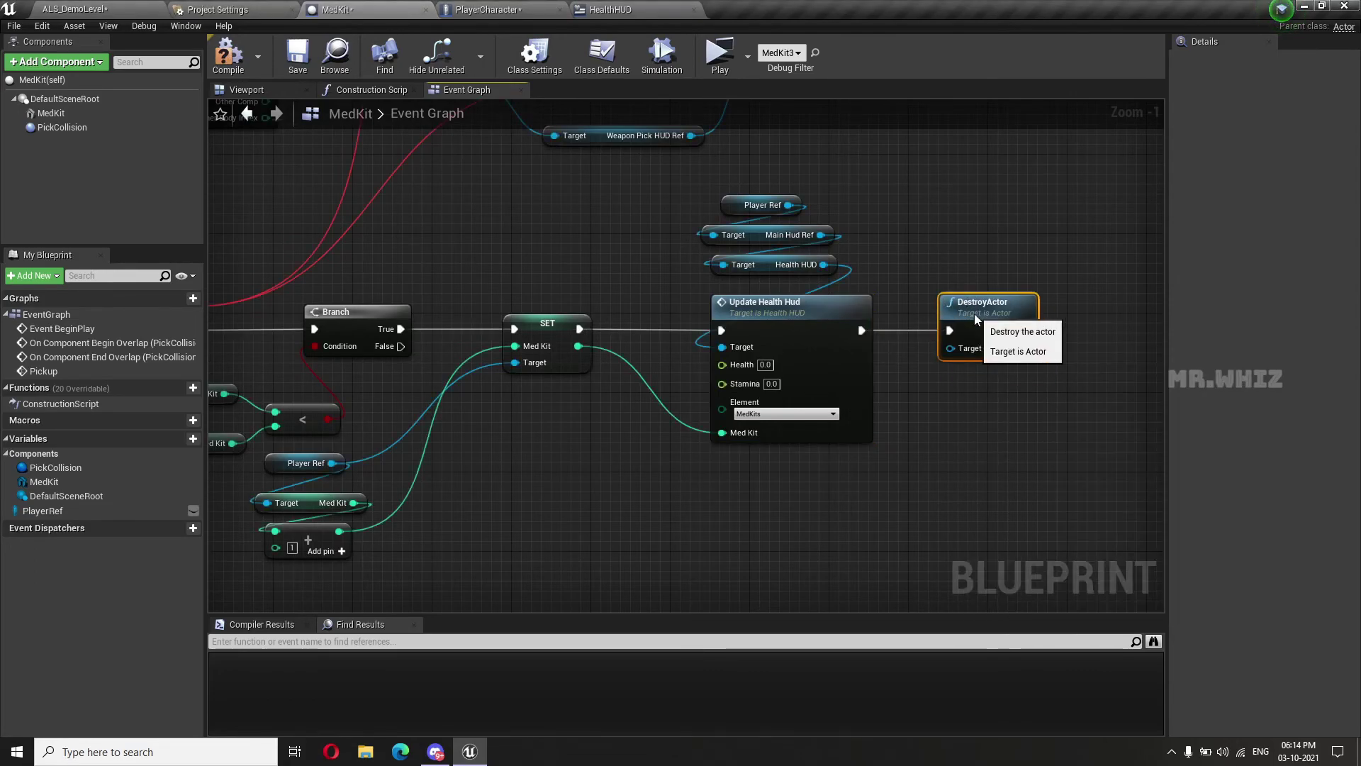
left_click(228, 55)
left_click(75, 9)
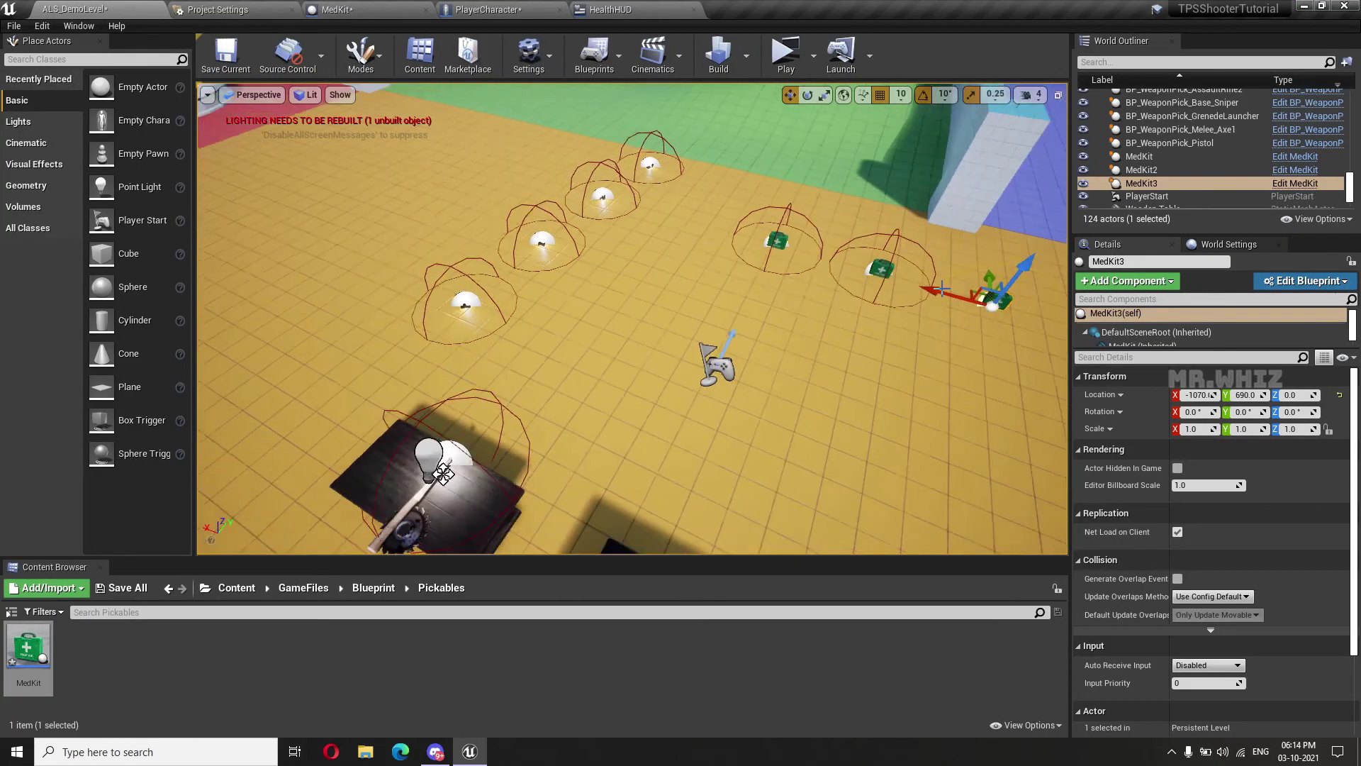
Alt-drag MedKit3 along X to add a fourth medkit, then start a playtest
scroll(944, 300, "down", 4)
left_click_drag(868, 302, 927, 312, "alt")
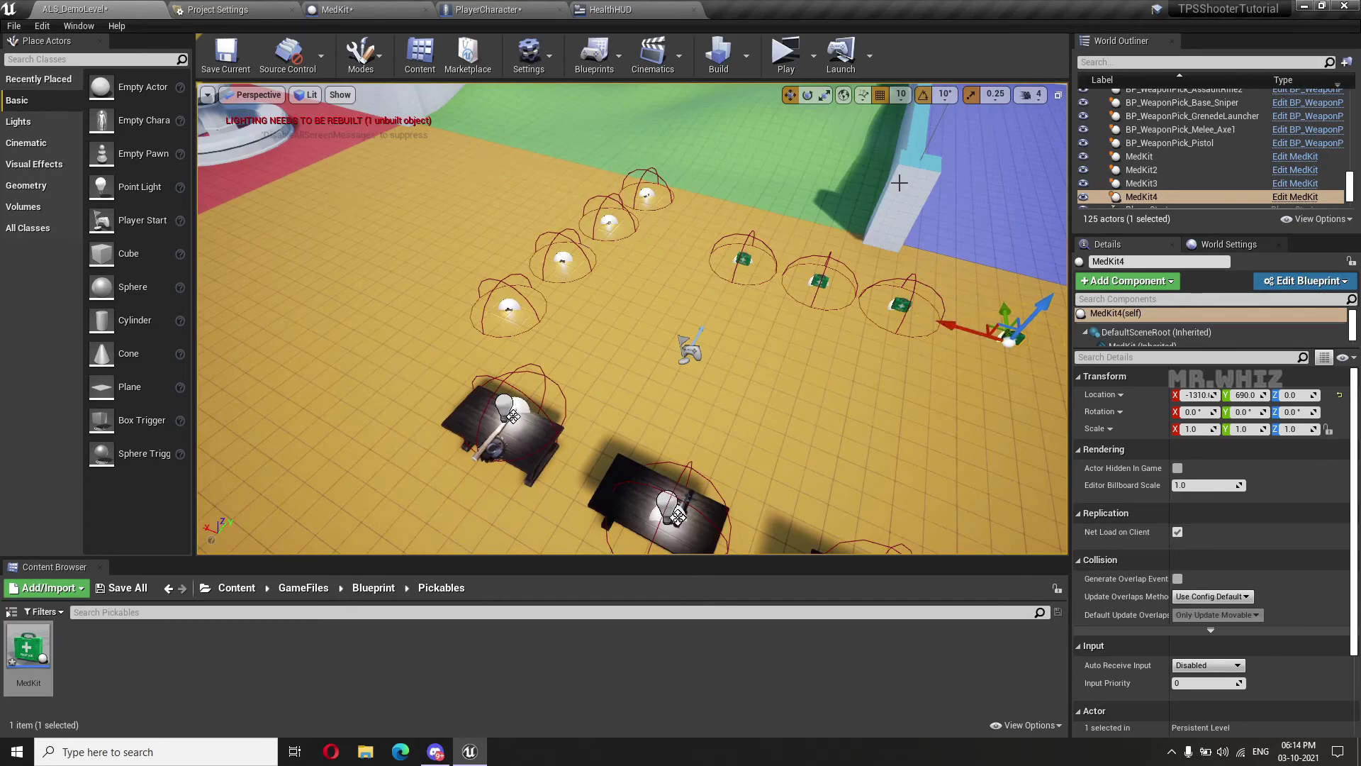
left_click(785, 56)
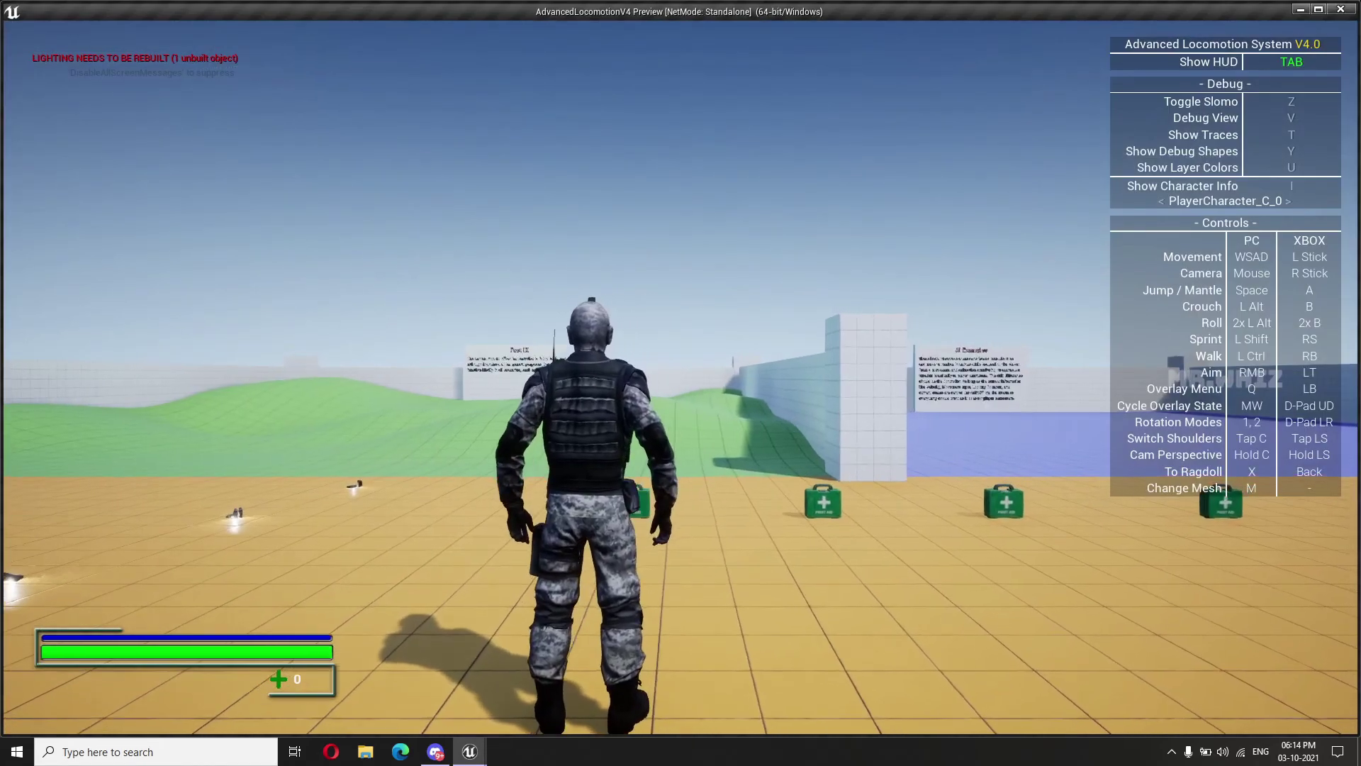
Run to the medkits and pick up three, confirming the counter stops at 3 with one kit left
key("w")
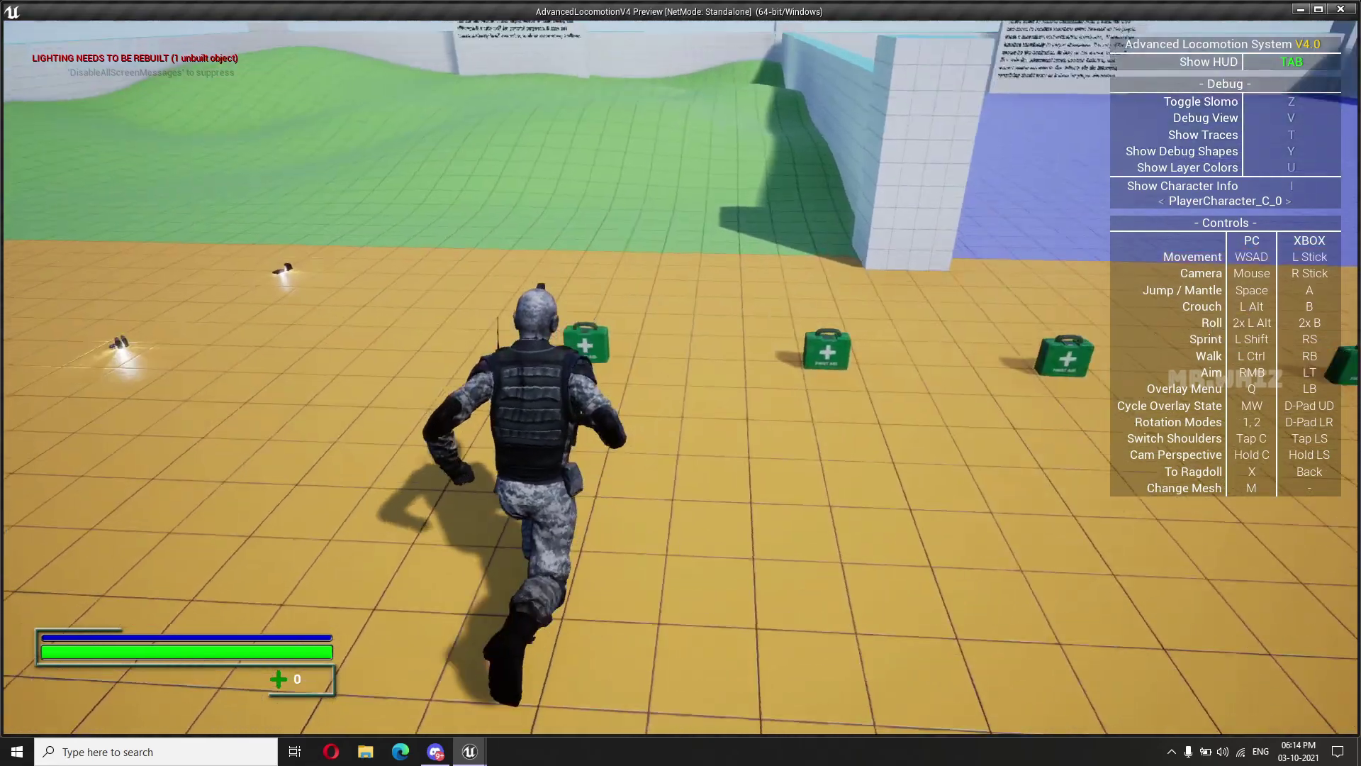
key("Return")
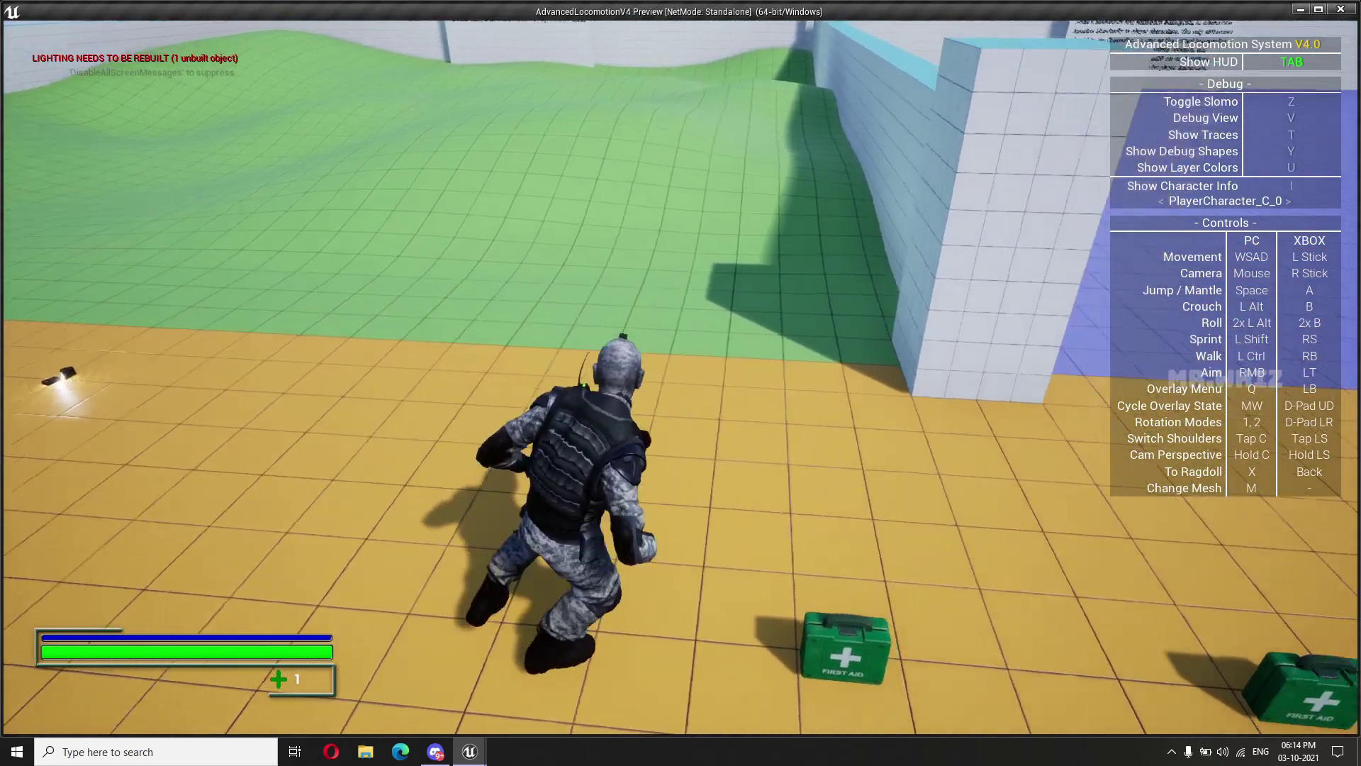
key("Return")
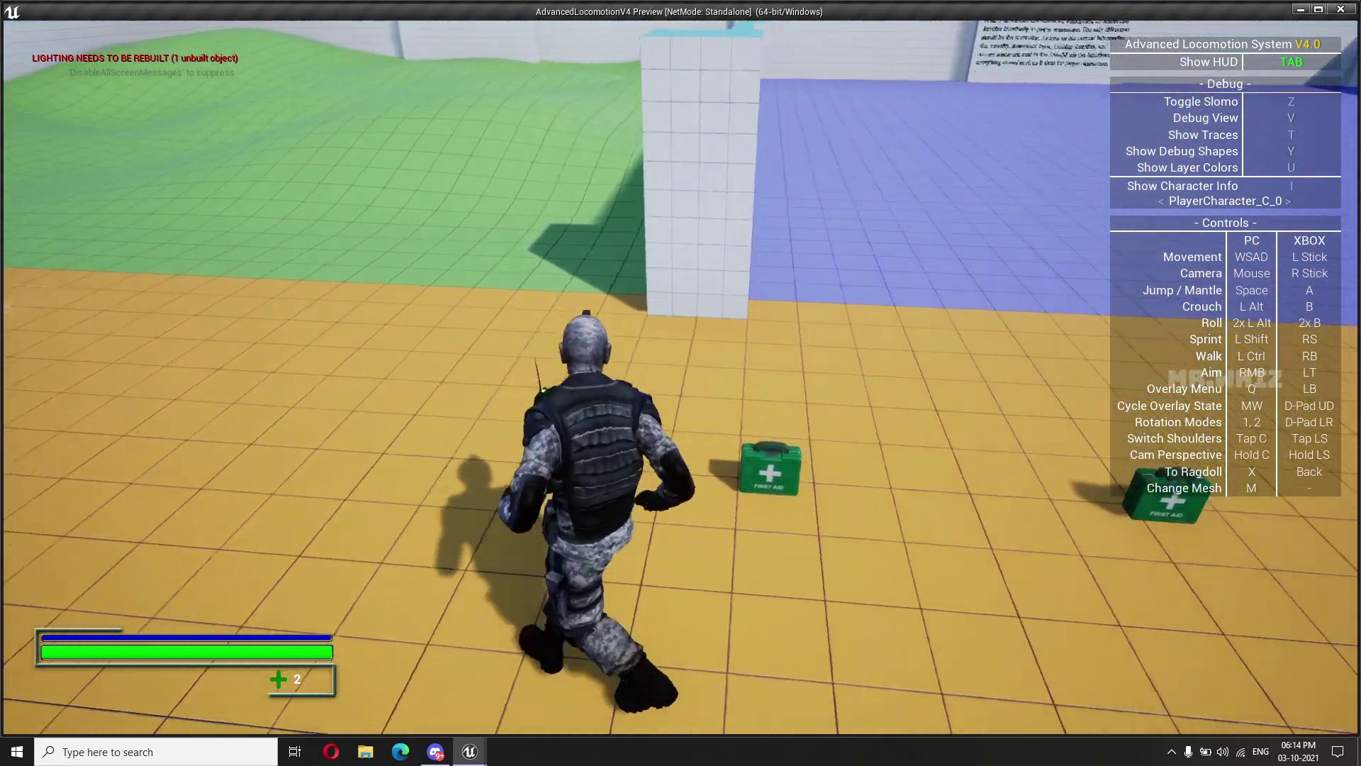
key("Return")
key("w")
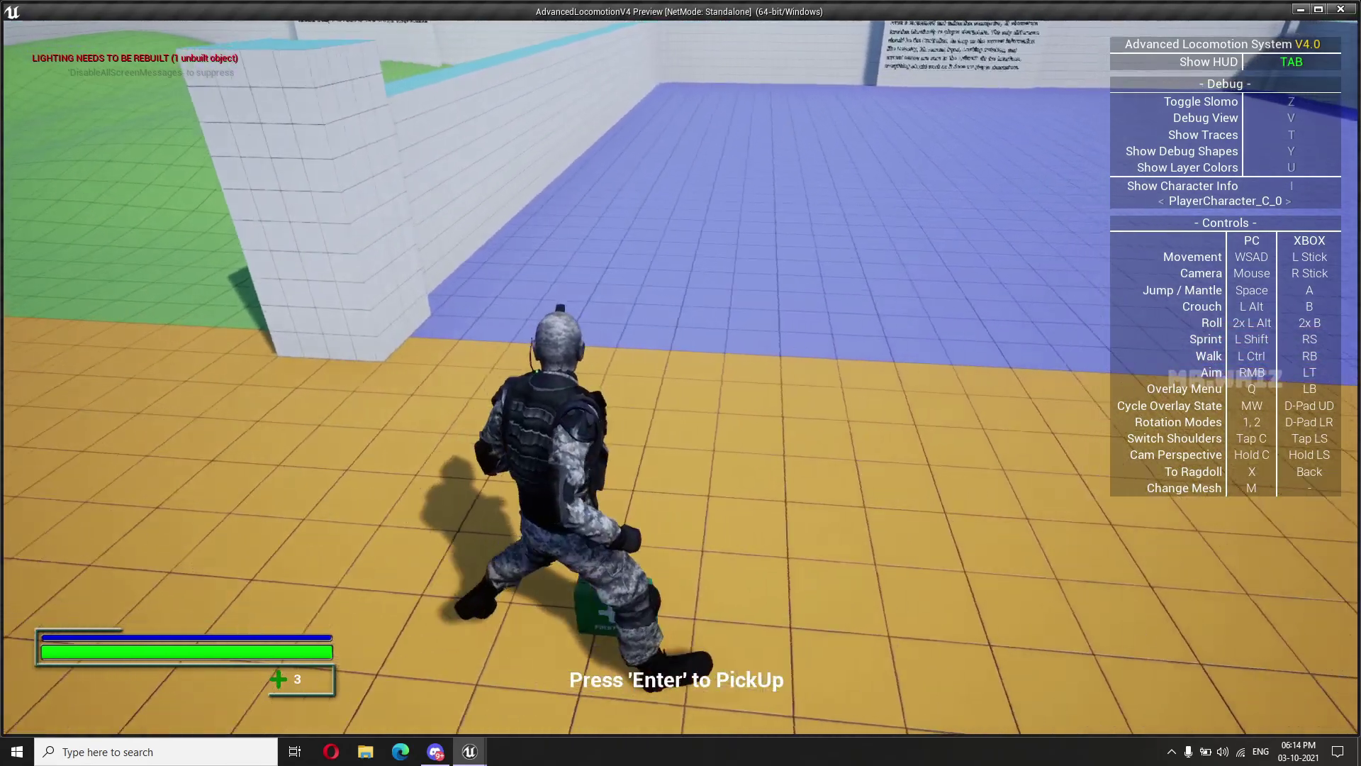
key("w")
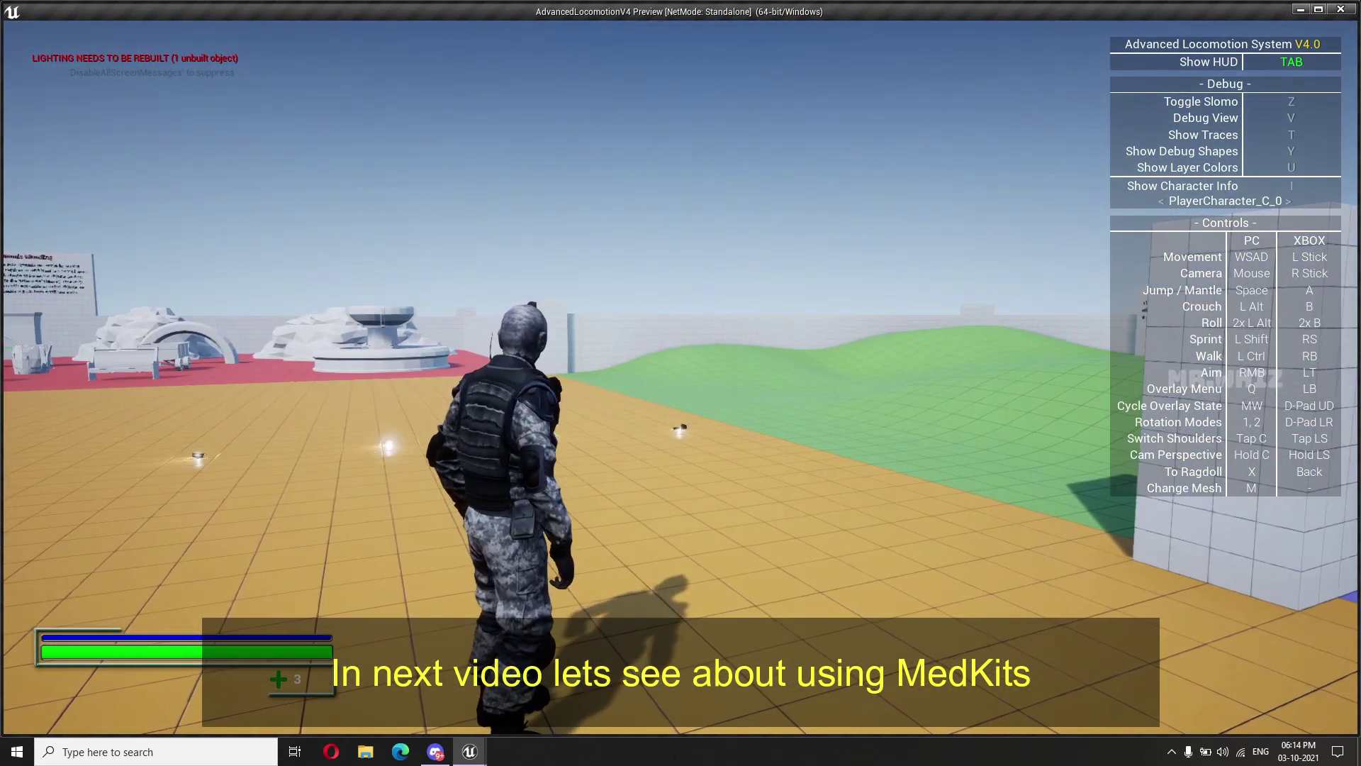
Close the game preview with Esc to return to the ALS_DemoLevel editor
key("Escape")
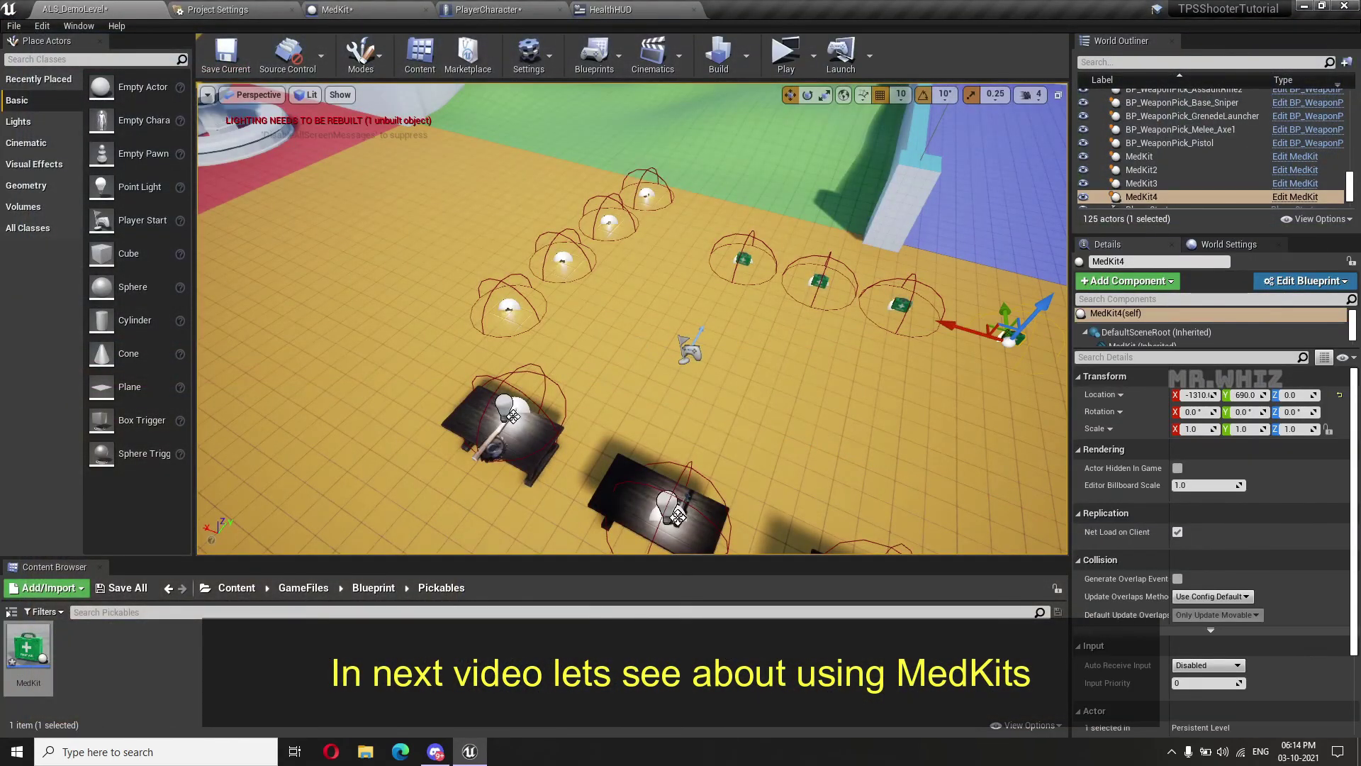